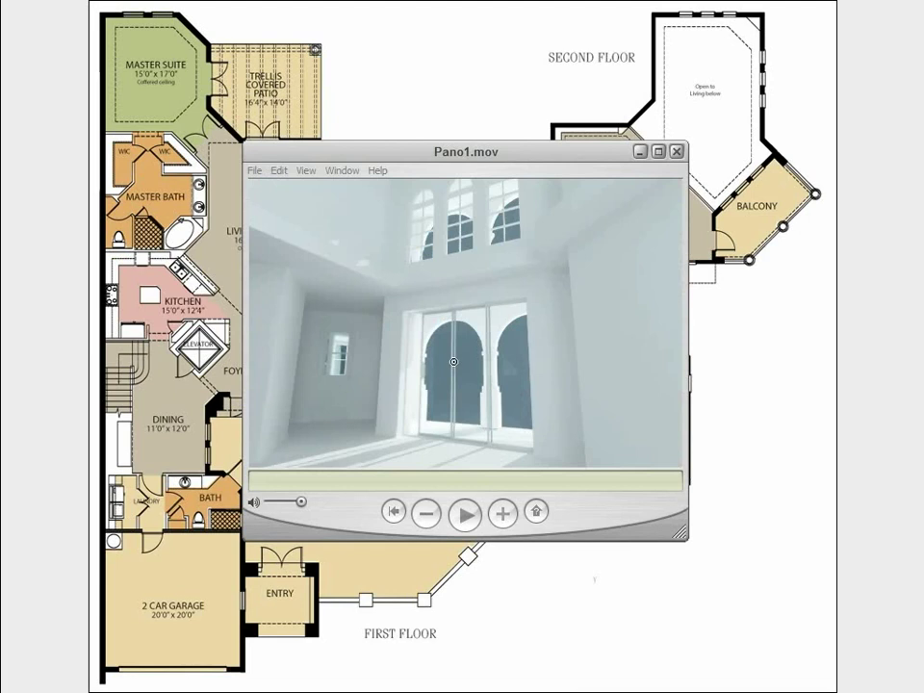
# Step: Look around the Pano1.mov and Lusso LivingRoom.mov panoramas of the living room
pyautogui.moveTo(450, 359); pyautogui.dragTo(532, 384)
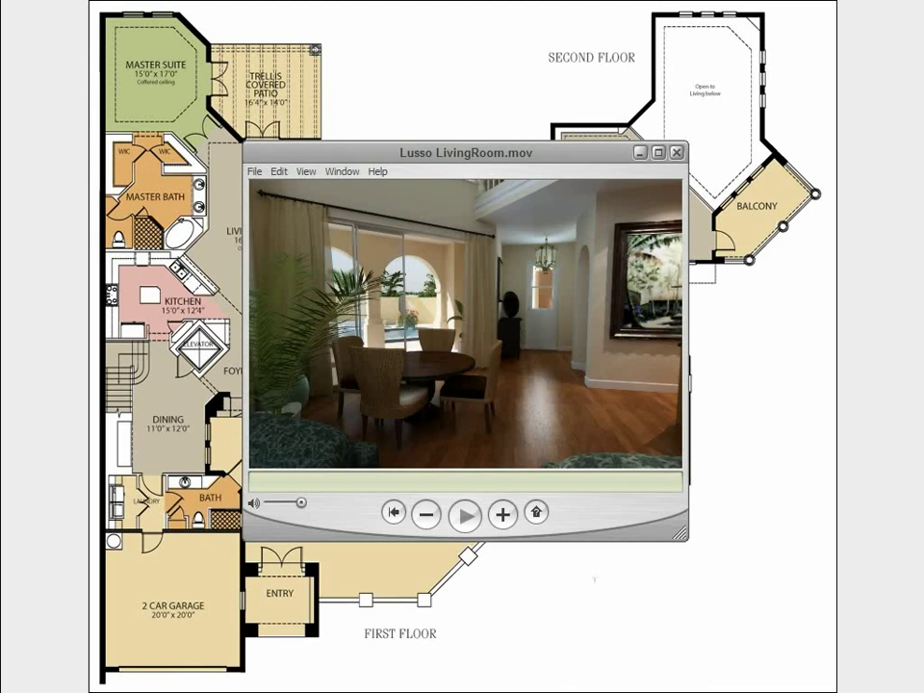
pyautogui.hotkey('alt', 'Tab')
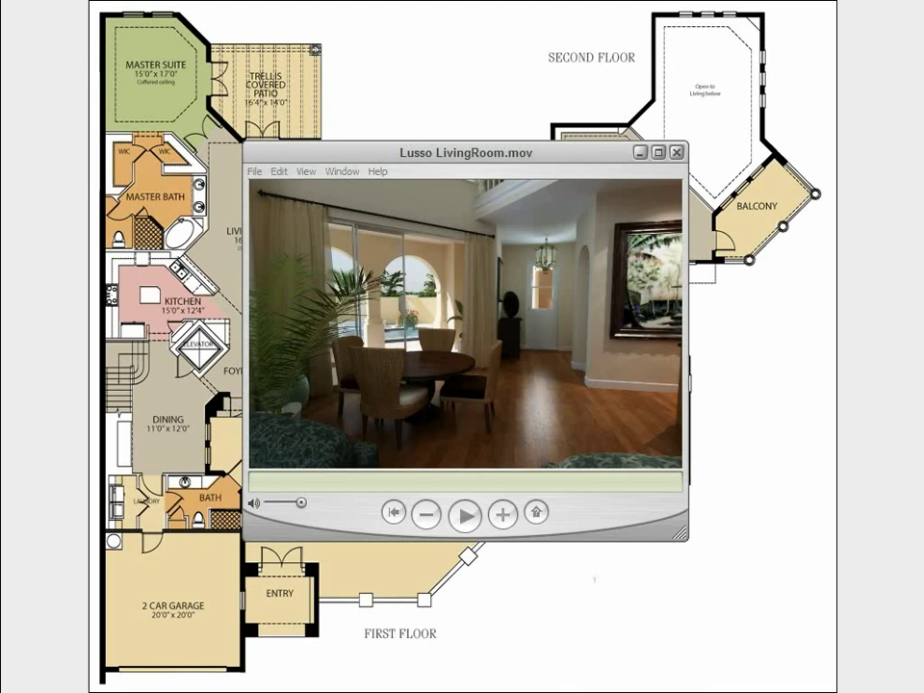
pyautogui.moveTo(540, 419)
pyautogui.mouseDown()
pyautogui.moveTo(563, 421)
pyautogui.moveTo(561, 406)
pyautogui.moveTo(540, 430)
pyautogui.mouseUp()
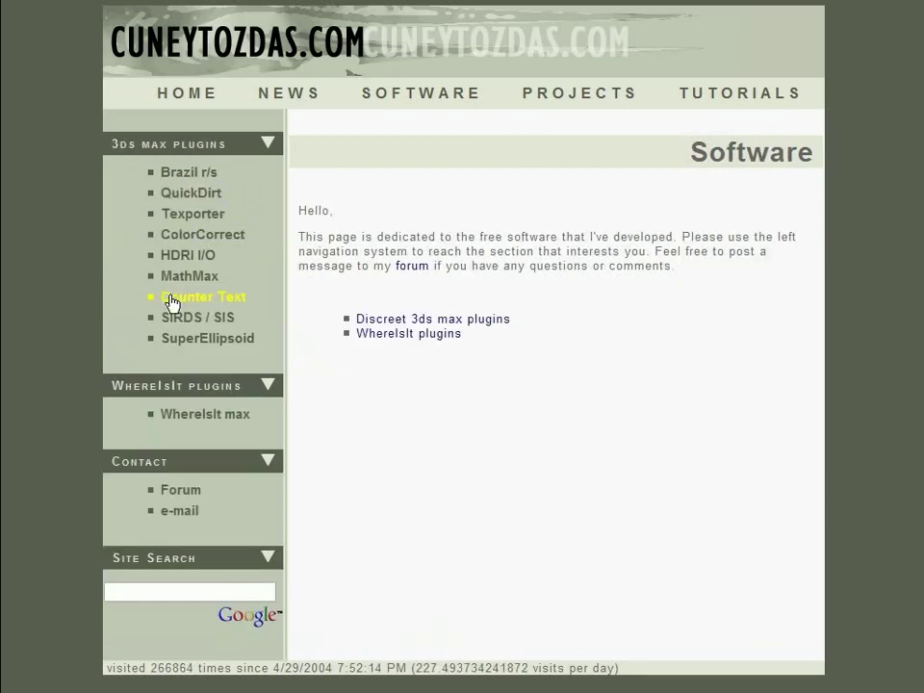
# Step: Open the ColorCorrect plug-in entry for 3ds Max and read its description and the neighbouring plug-in entries
pyautogui.click(207, 237)
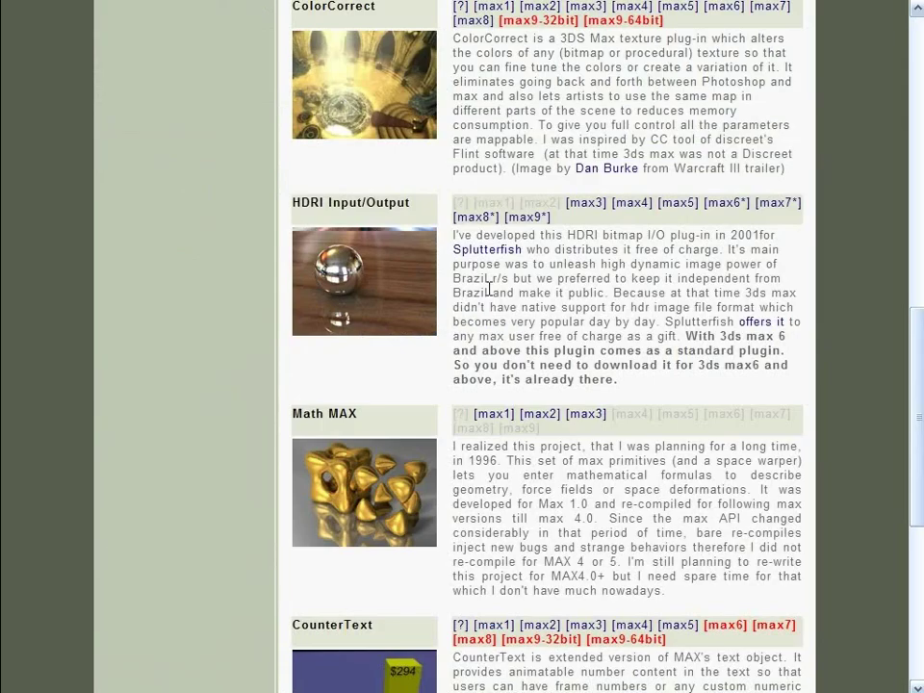
pyautogui.scroll(5, 479, 287)
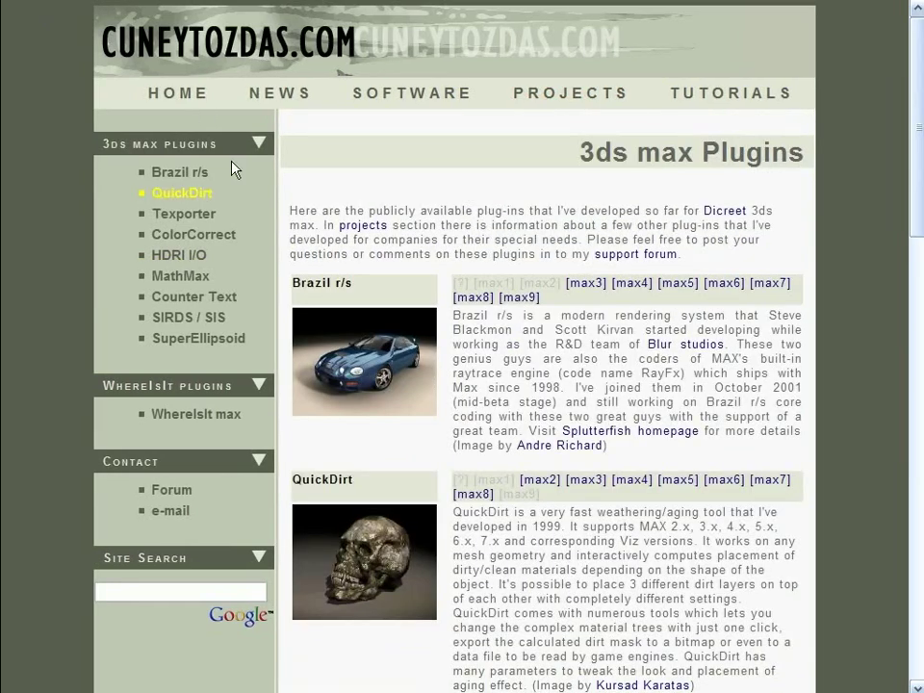
pyautogui.scroll(-3, 392, 321)
pyautogui.scroll(-8, 391, 320)
pyautogui.moveTo(453, 215); pyautogui.dragTo(811, 314)
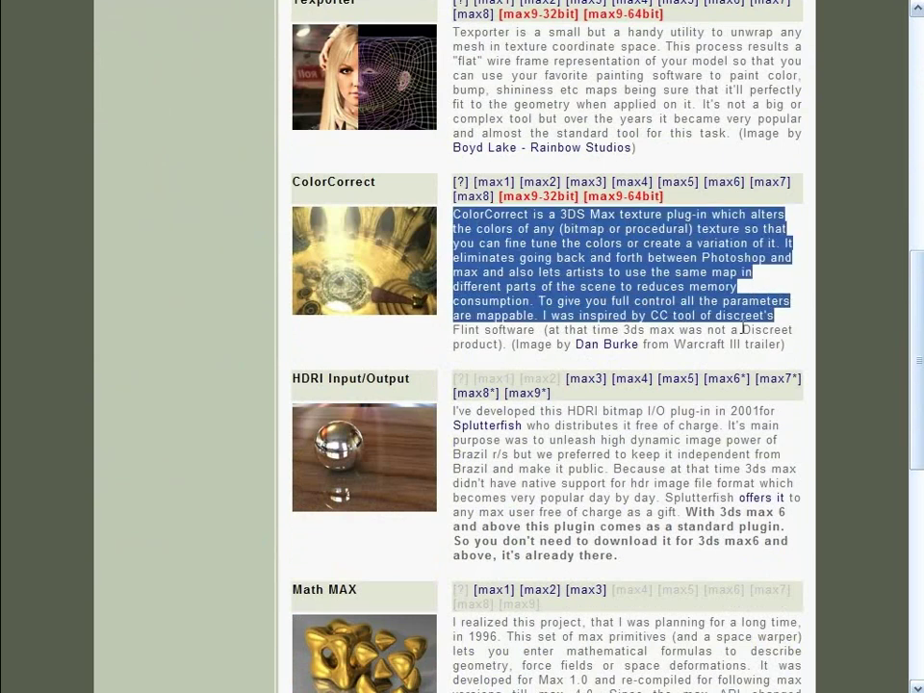
pyautogui.click(662, 301)
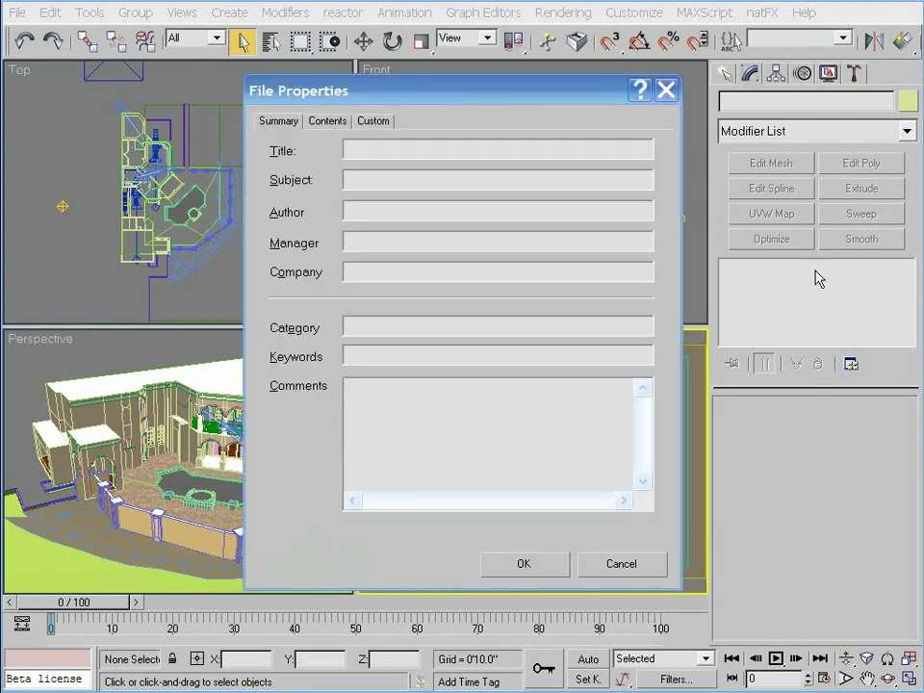
# Step: Show the contents summary in the scene's file properties
pyautogui.click(335, 123)
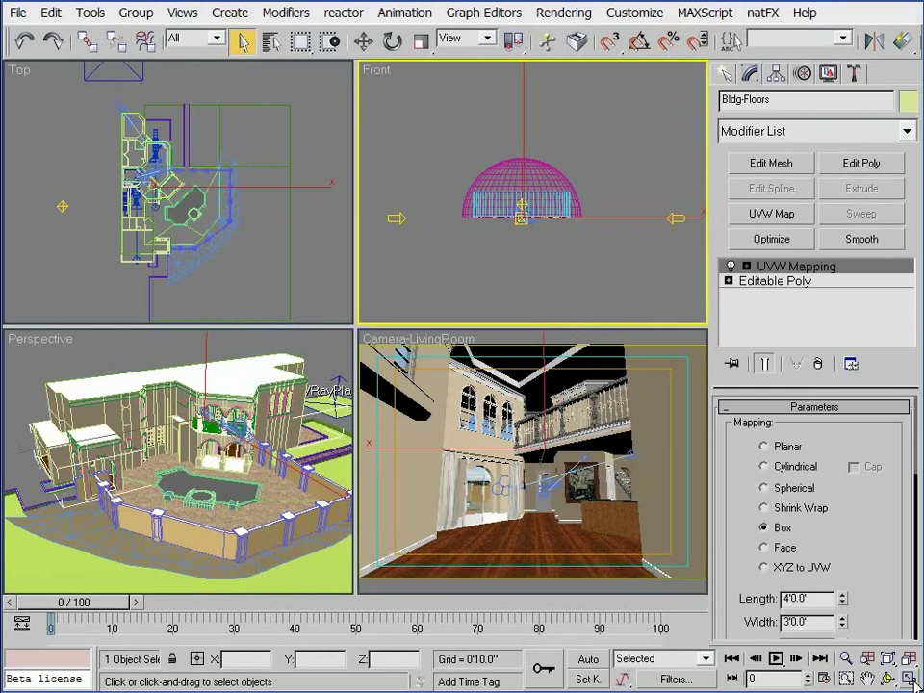
# Step: Examine the site background around the building in a shaded, enlarged Front view orbited to an angle, and restore the four-viewport layout
pyautogui.click(908, 679)
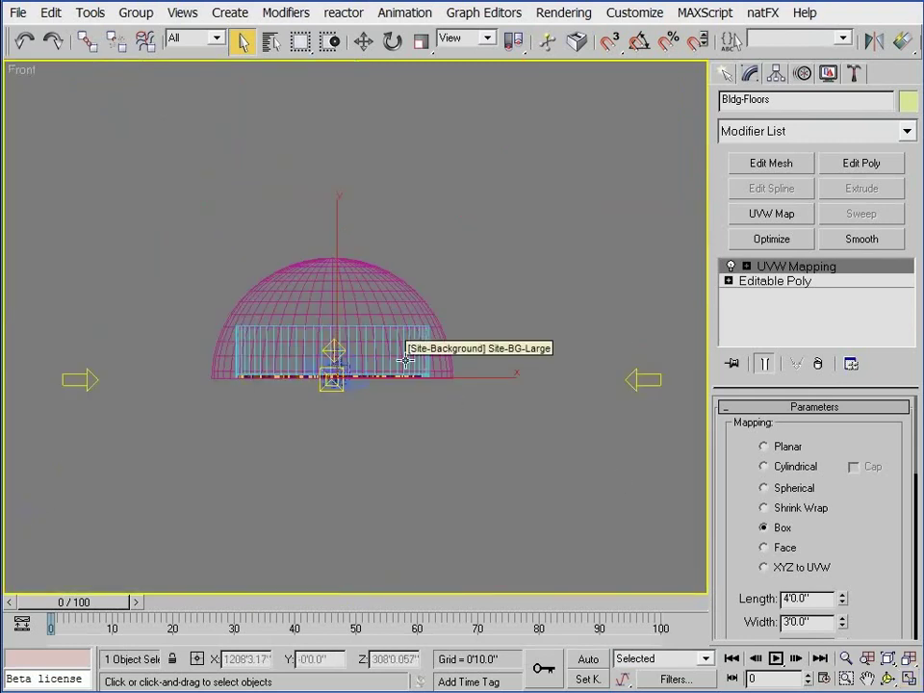
pyautogui.press('F3')
pyautogui.moveTo(338, 364); pyautogui.dragTo(353, 378, button='middle')
pyautogui.scroll(6, 353, 378)
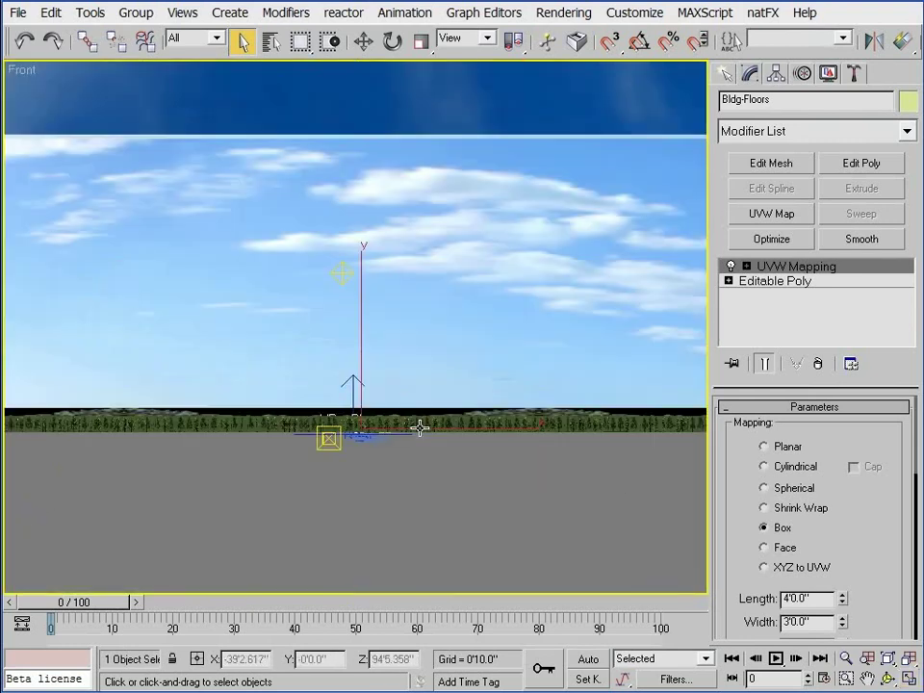
pyautogui.click(887, 678)
pyautogui.moveTo(392, 363); pyautogui.dragTo(406, 390)
pyautogui.rightClick(409, 386)
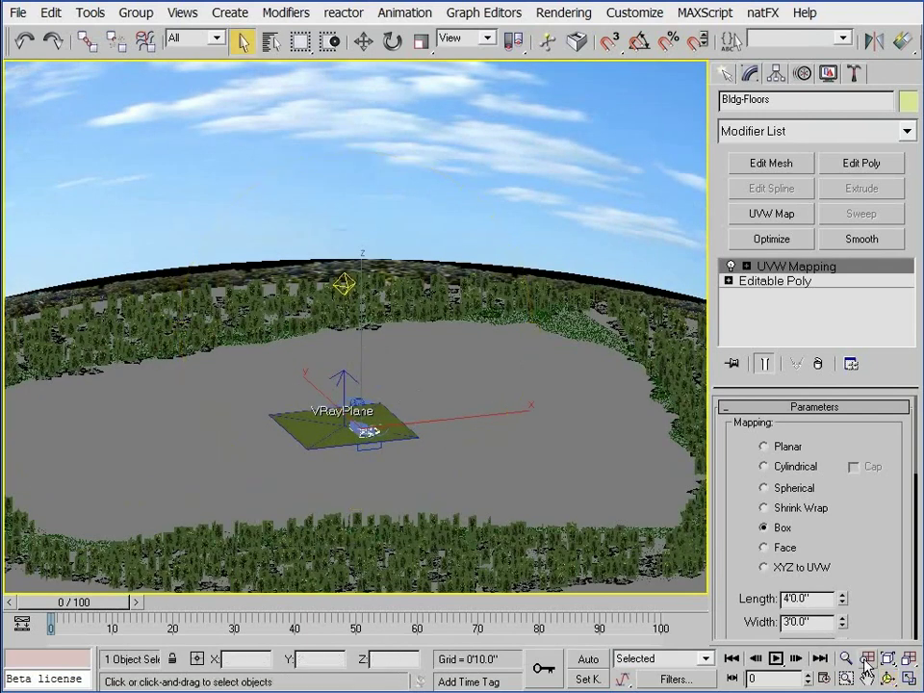
pyautogui.click(909, 679)
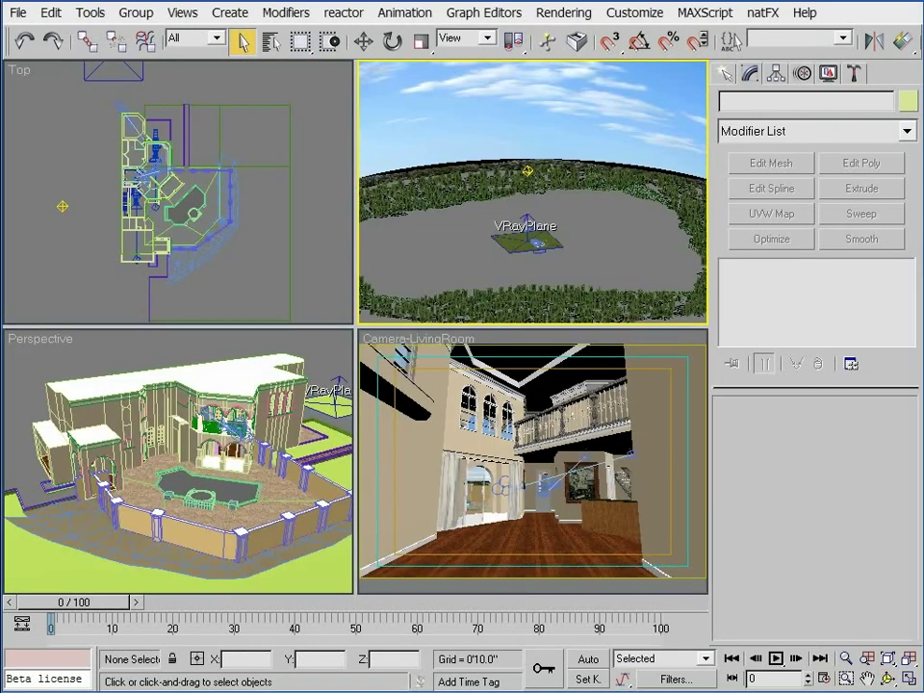
# Step: Select the Bldg-Curtains object by name from the scene's object list
pyautogui.press('h')
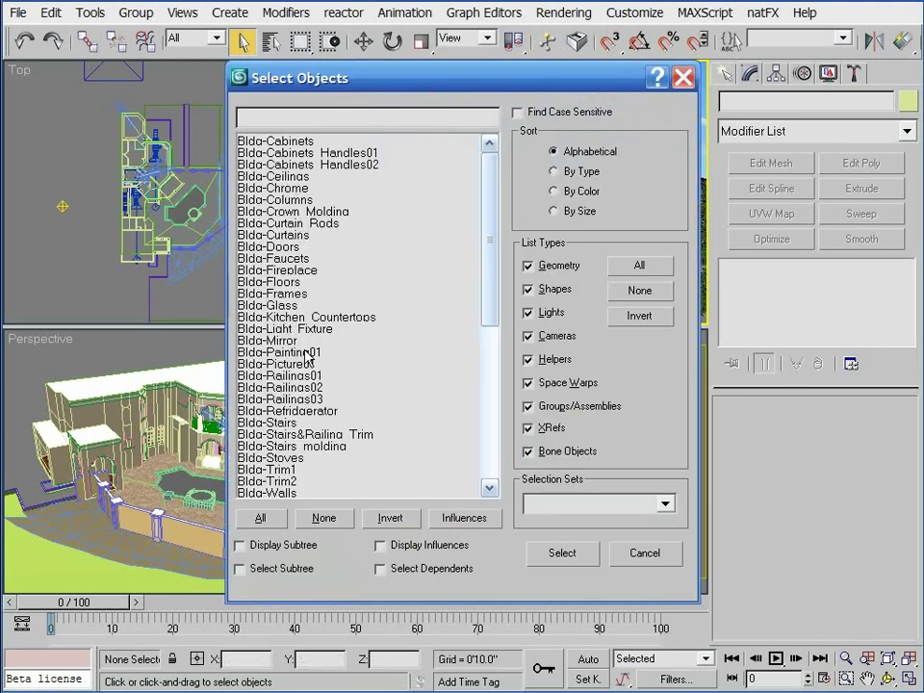
pyautogui.click(296, 236)
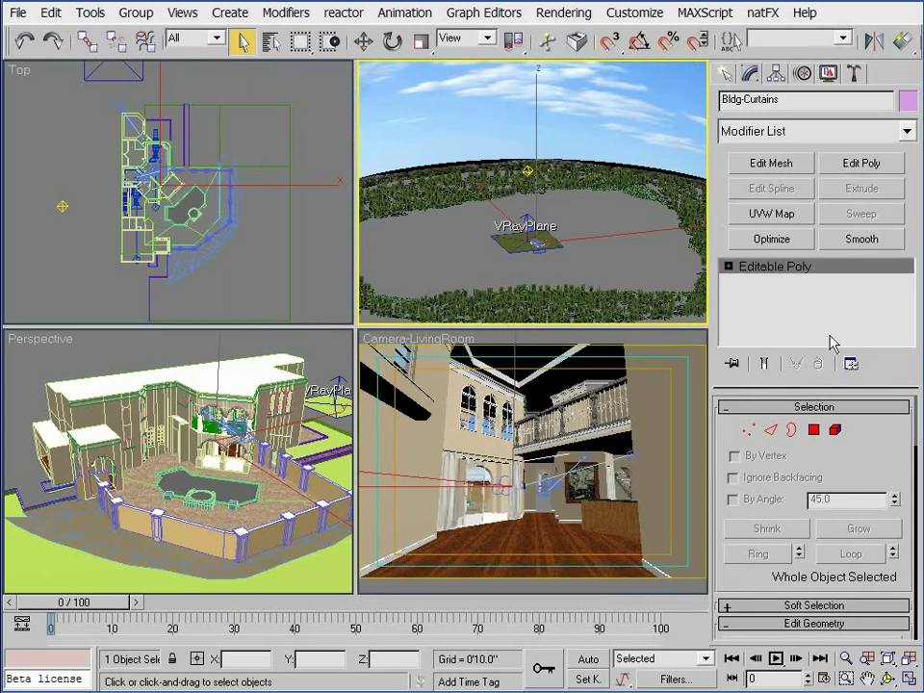
# Step: Isolate the Bldg-Walls object picked in the living room camera view and exit isolation mode
pyautogui.rightClick(664, 367)
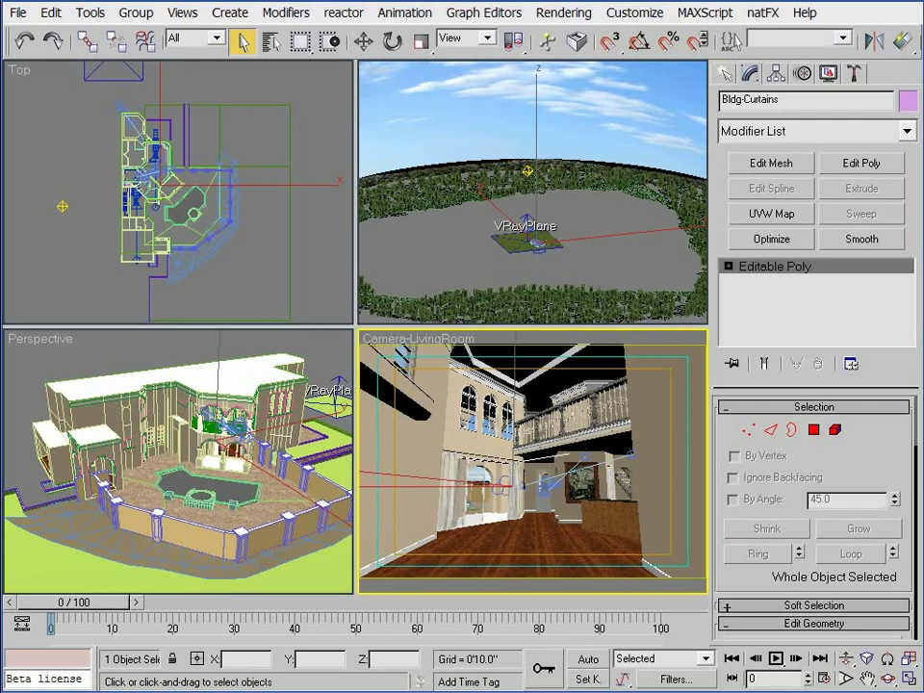
pyautogui.click(422, 470)
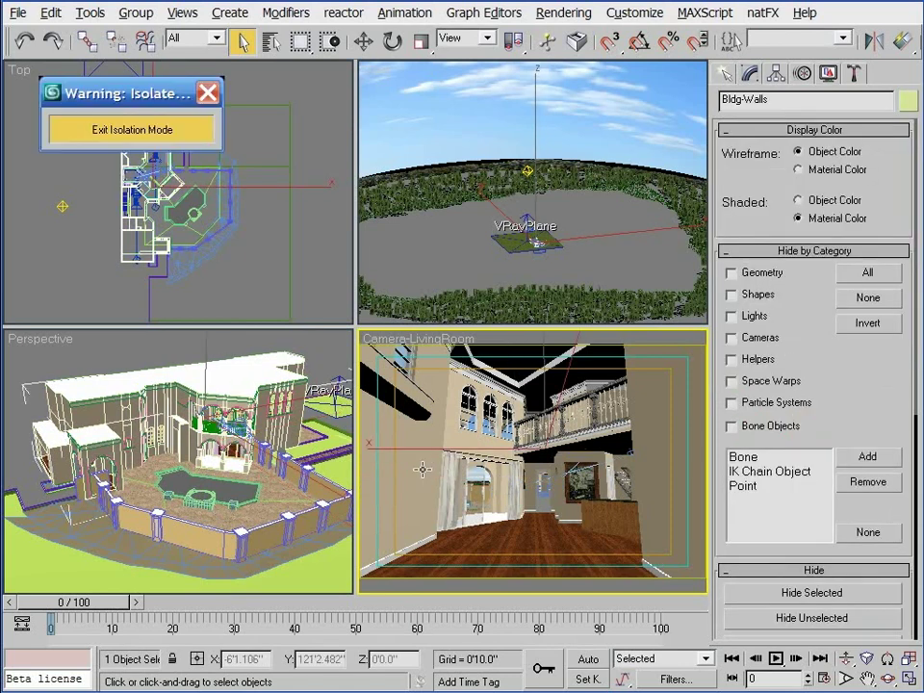
pyautogui.hotkey('alt', 'q')
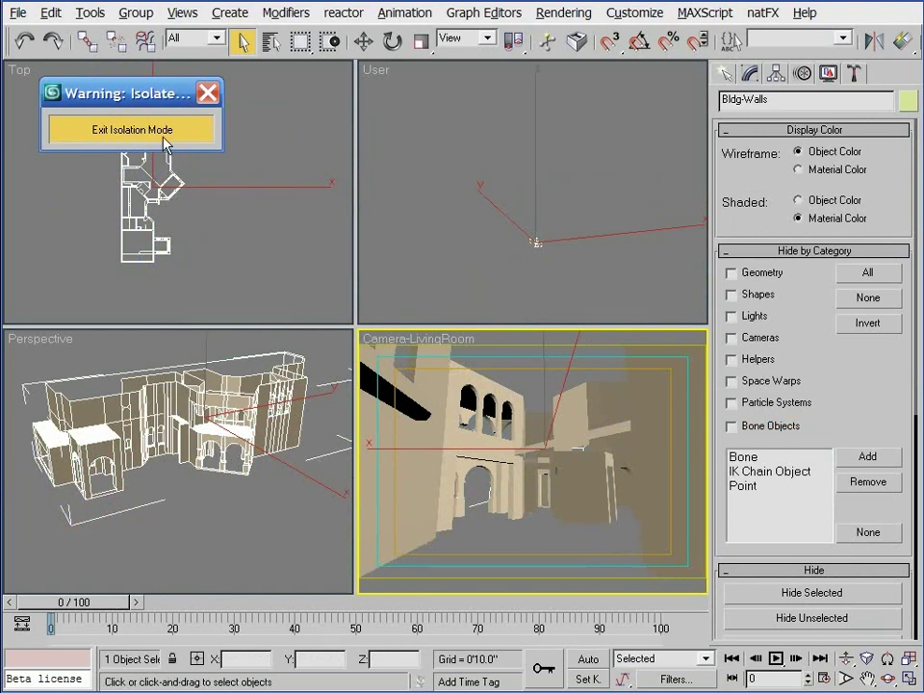
pyautogui.click(163, 142)
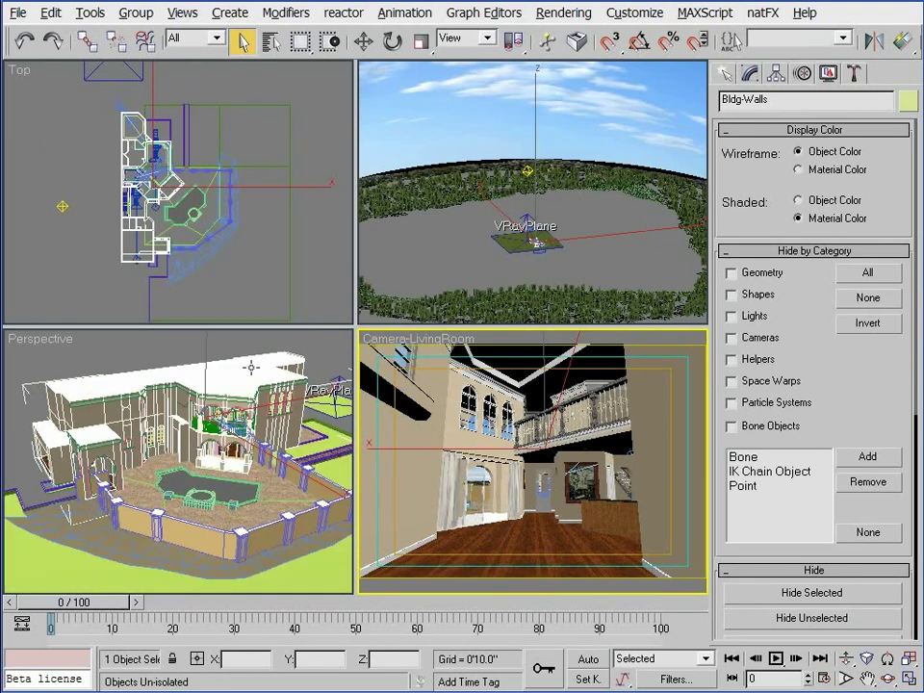
# Step: Hide every object except Bldg-Walls-Top, picked in the Perspective view, and undo the hiding
pyautogui.rightClick(232, 367)
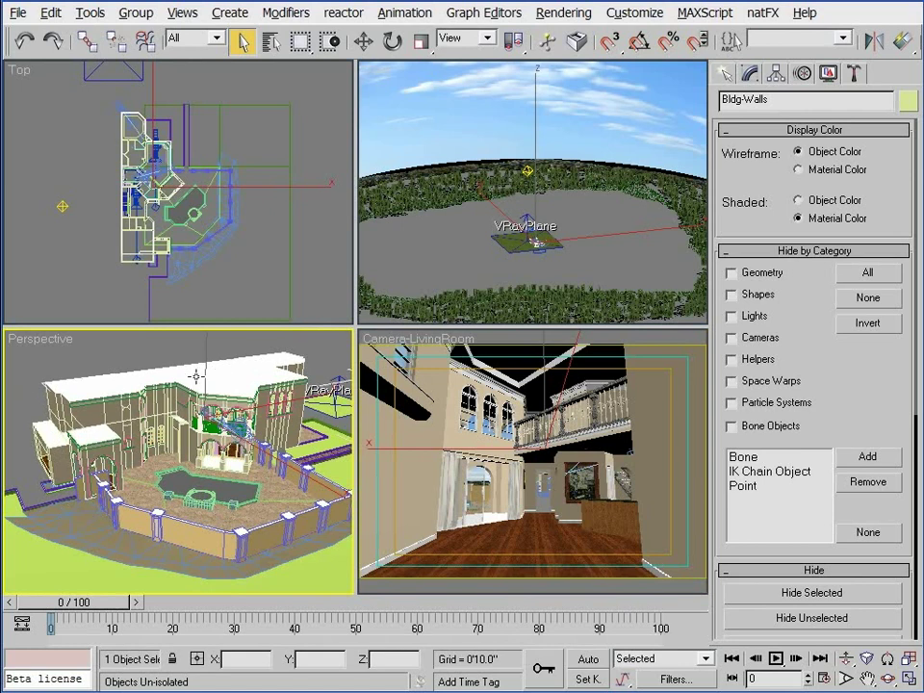
pyautogui.click(273, 378)
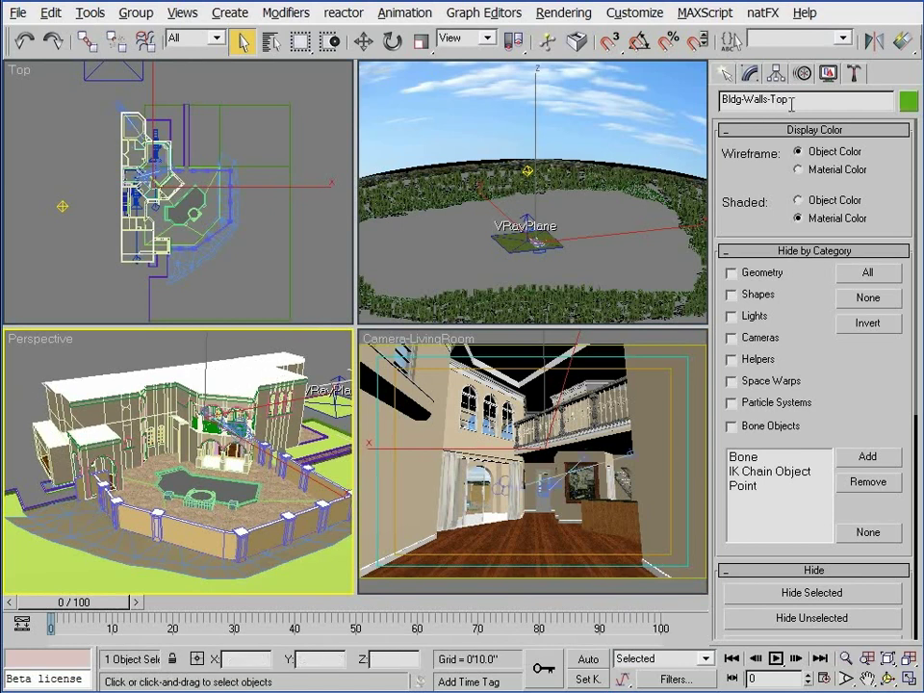
pyautogui.moveTo(787, 102); pyautogui.dragTo(630, 133)
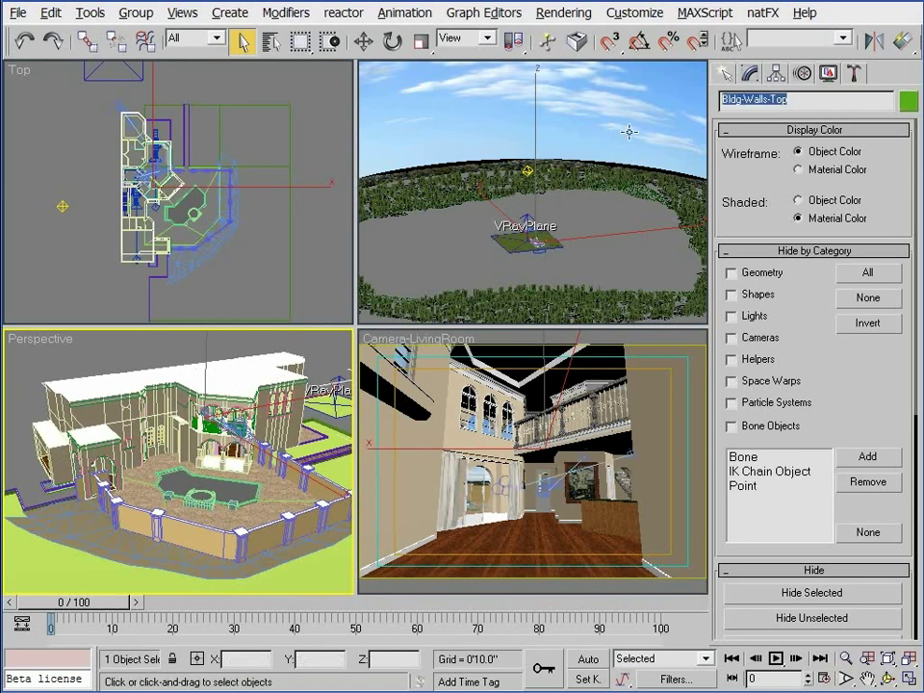
pyautogui.click(798, 620)
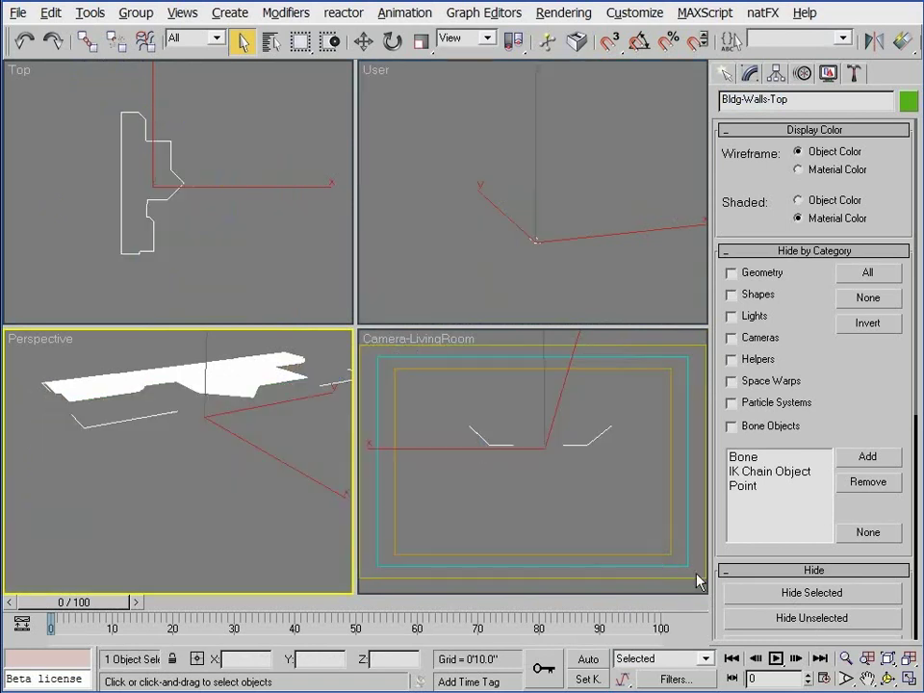
pyautogui.click(25, 45)
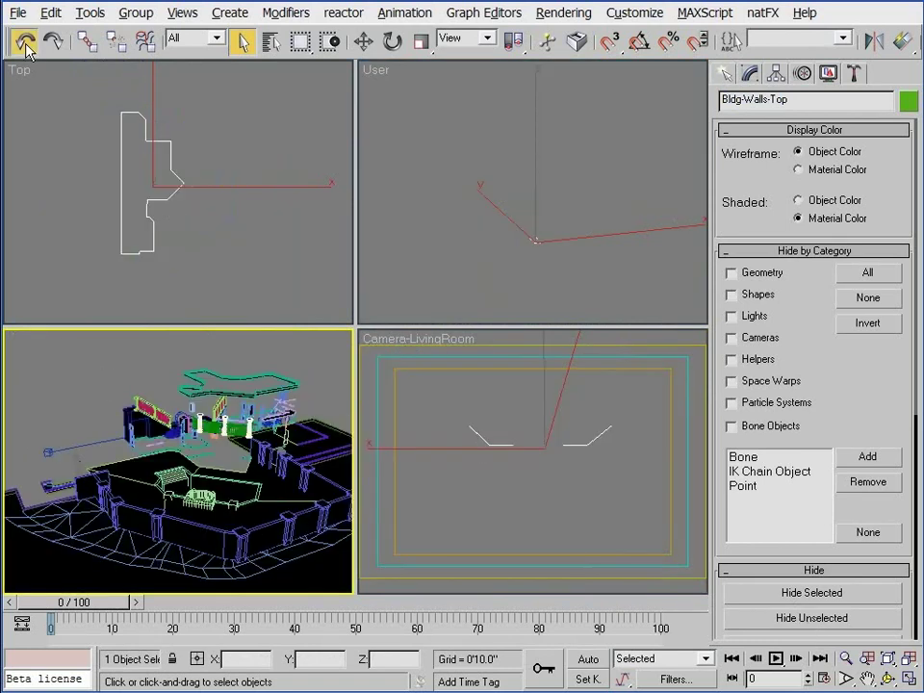
# Step: Hide the Bldg-Walls object in the enlarged Camera-LivingRoom view
pyautogui.rightClick(479, 403)
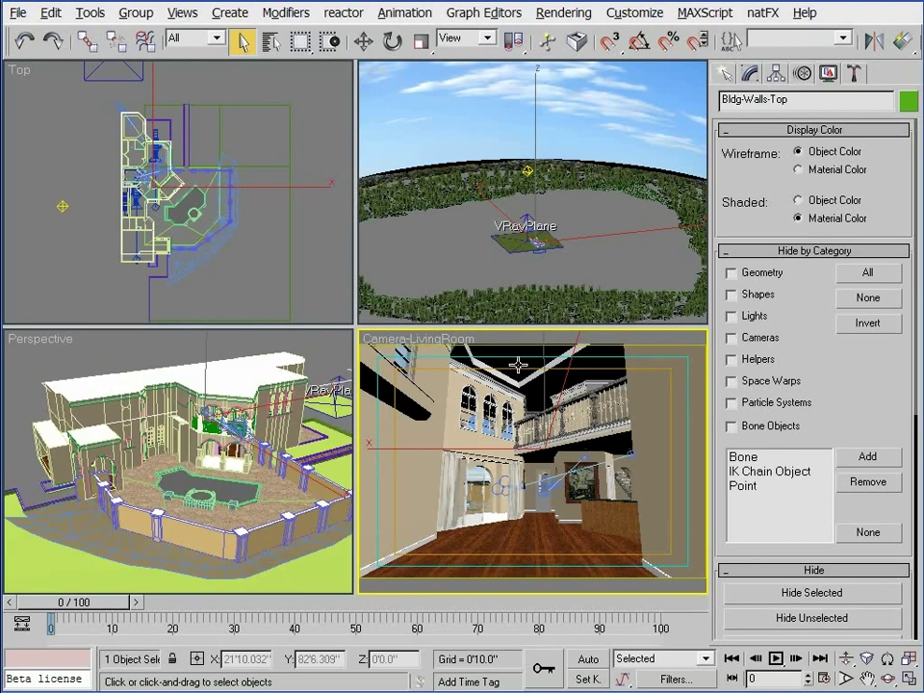
pyautogui.click(909, 680)
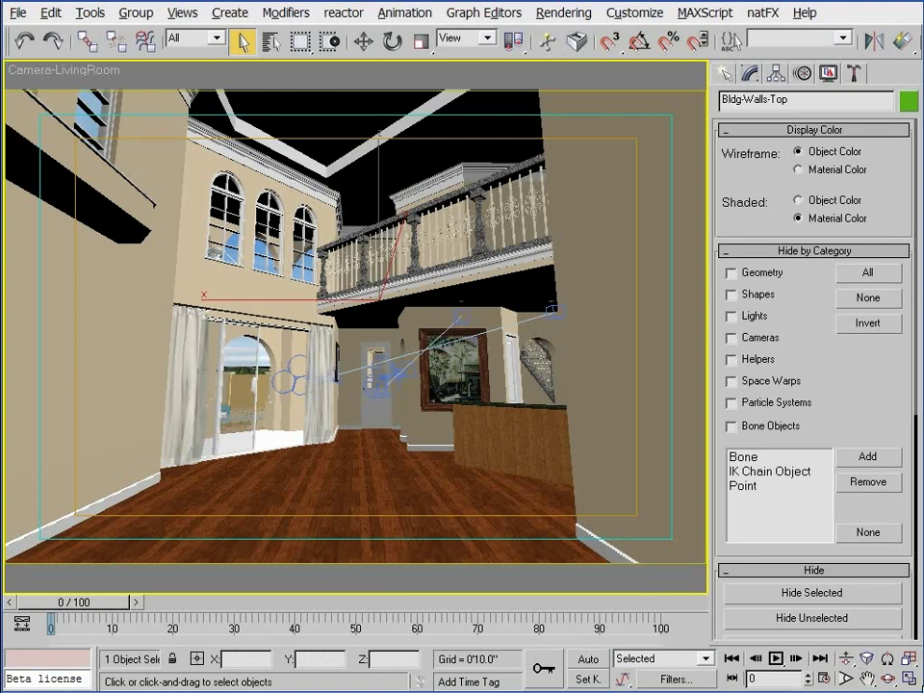
pyautogui.click(649, 503)
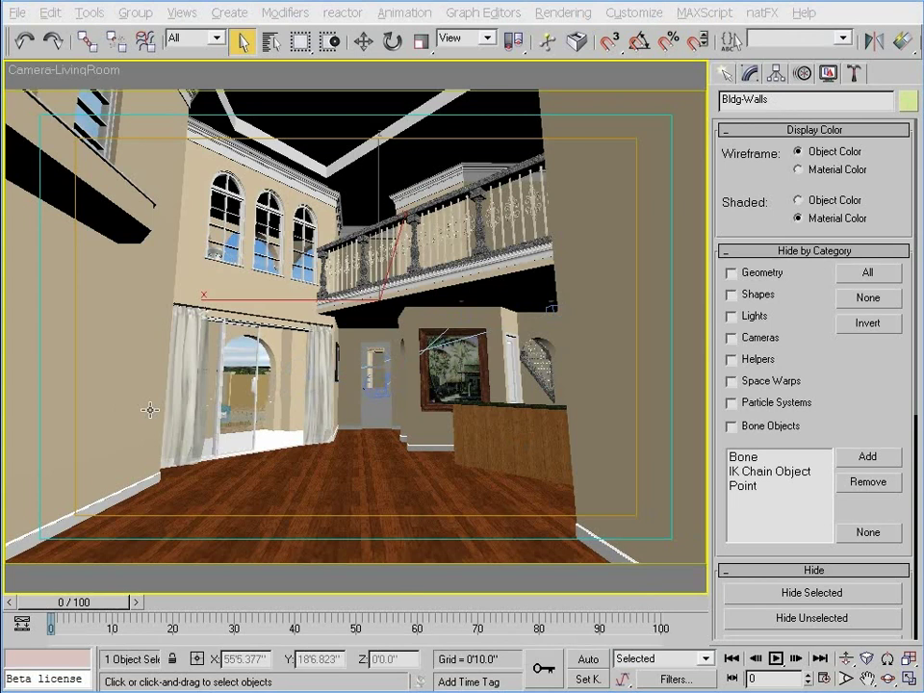
pyautogui.click(777, 594)
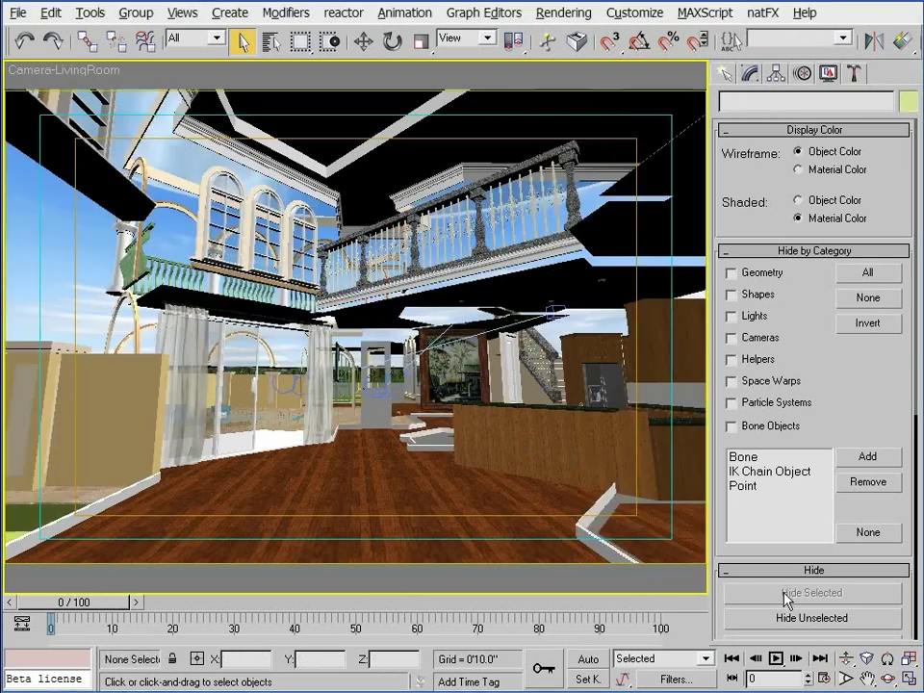
# Step: Inspect the building without its walls in an enlarged, orbited Perspective view and return to the four-viewport layout
pyautogui.click(909, 681)
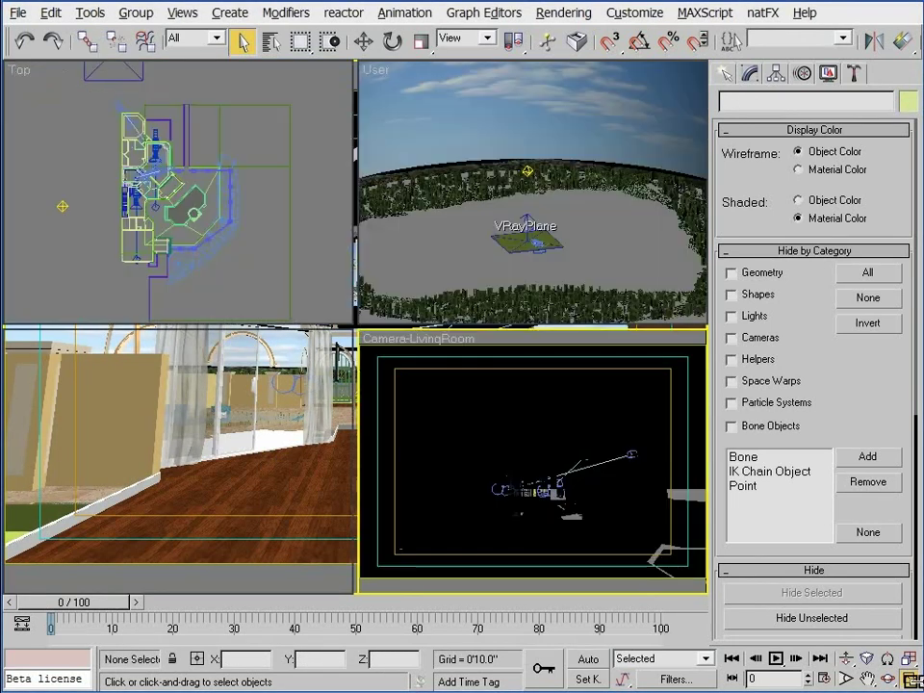
pyautogui.click(339, 454)
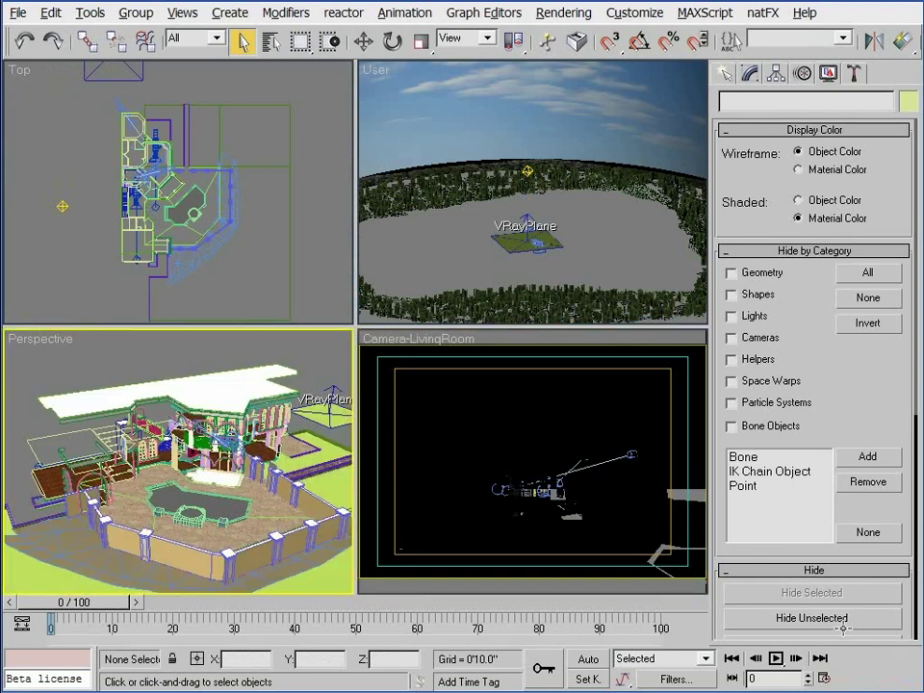
pyautogui.click(910, 680)
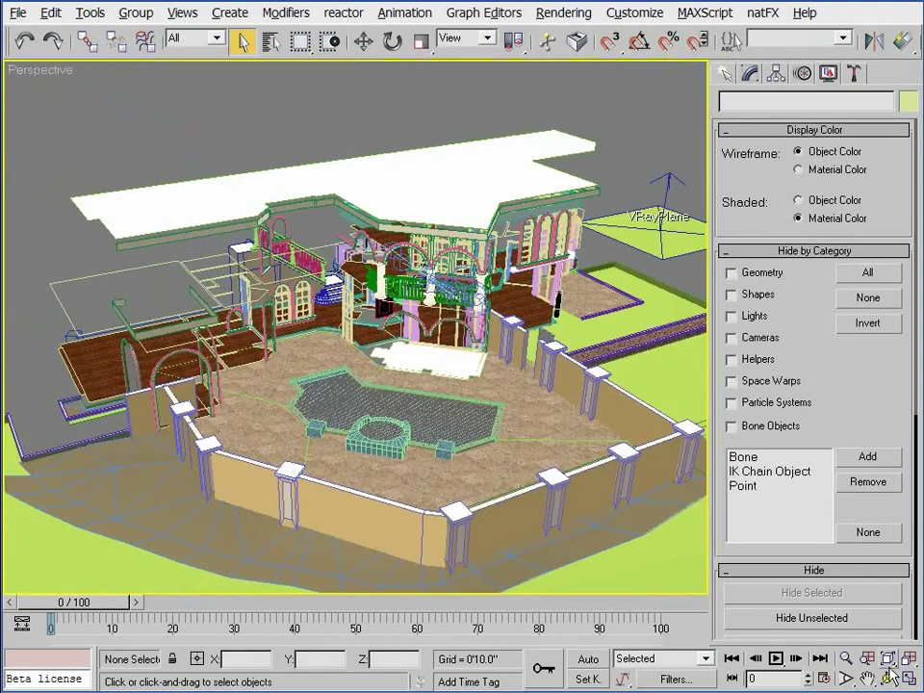
pyautogui.click(887, 678)
pyautogui.moveTo(400, 404); pyautogui.dragTo(673, 554)
pyautogui.hotkey('alt', 'w')
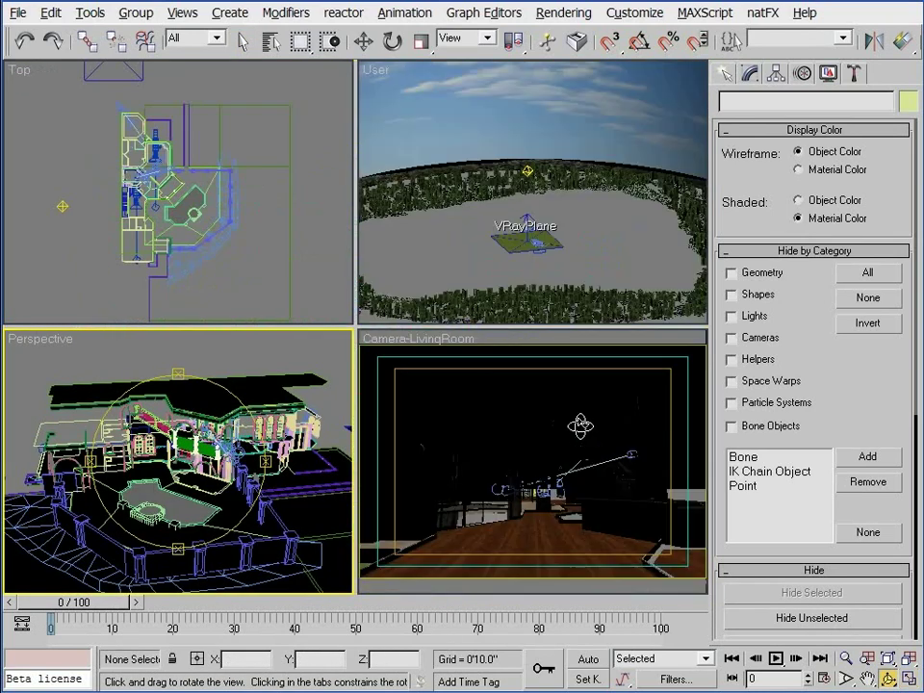
# Step: Unhide all objects with the living room camera view active and save the scene
pyautogui.rightClick(617, 502)
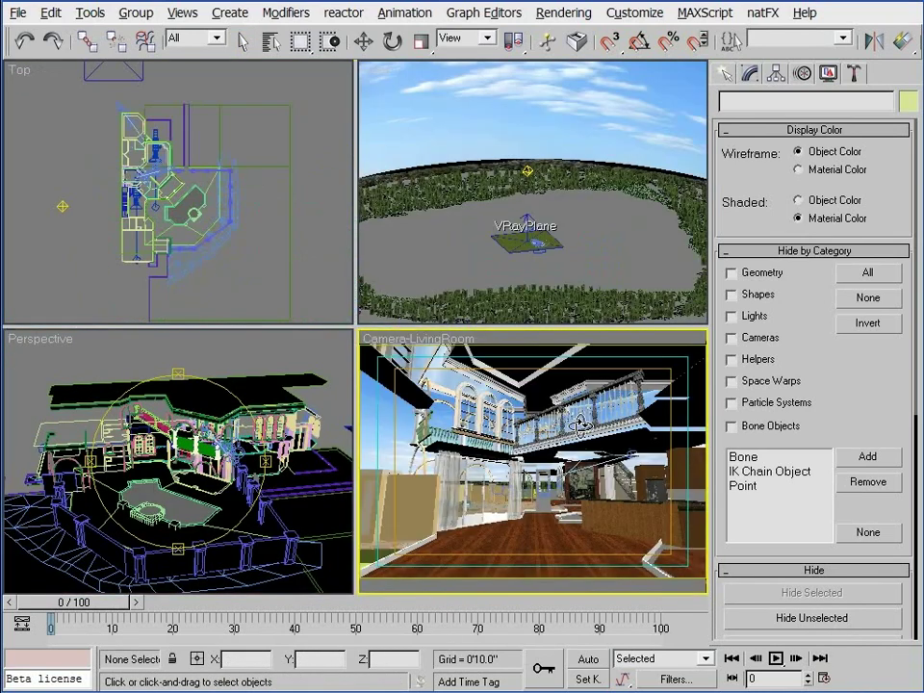
pyautogui.scroll(-5, 858, 524)
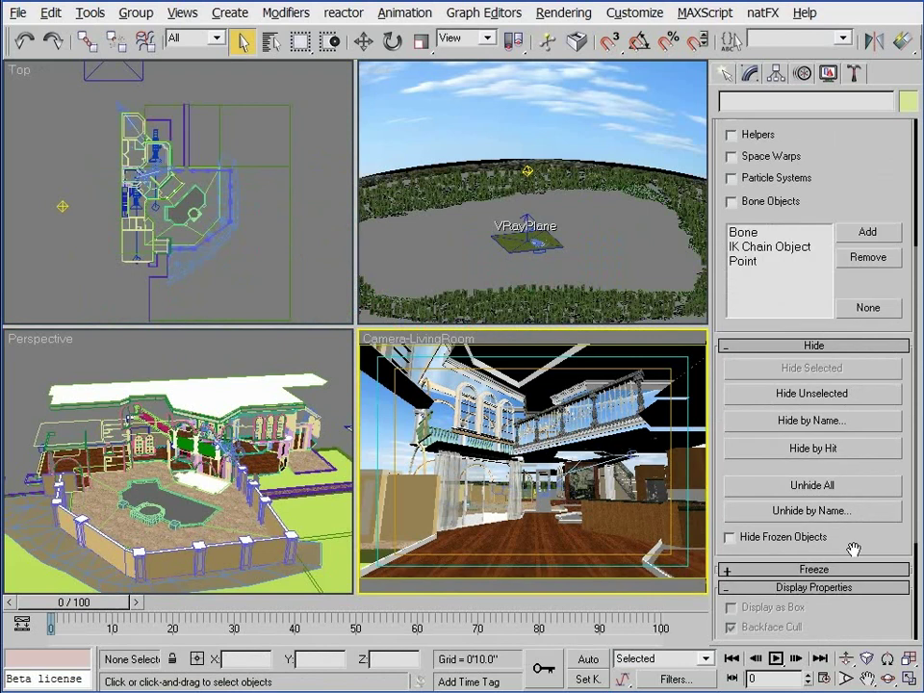
pyautogui.hotkey('ctrl', 's')
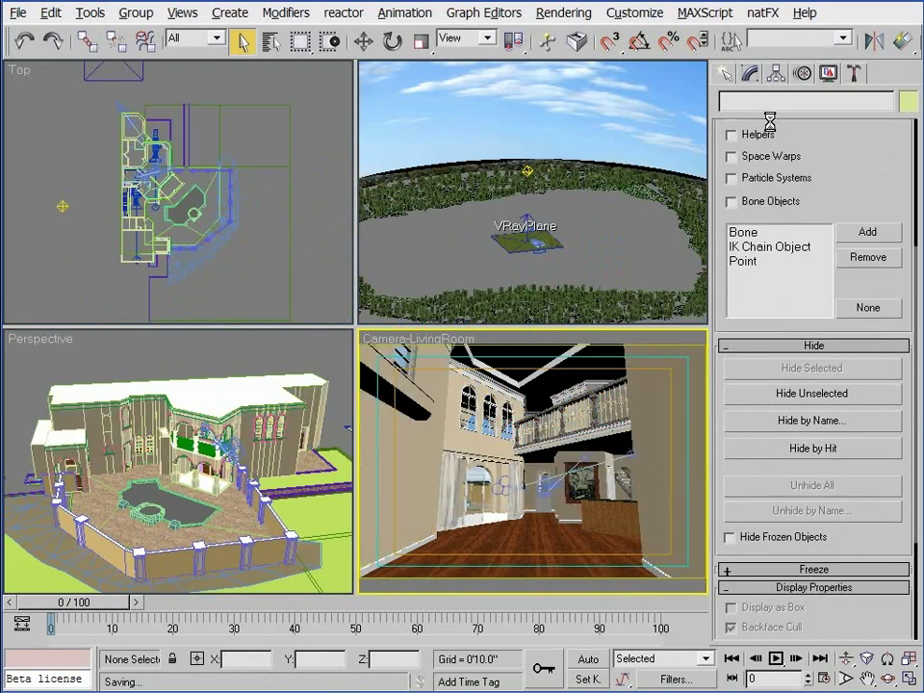
# Step: Open the V-Ray renderer settings in the render setup and collapse all of their rollouts
pyautogui.press('F10')
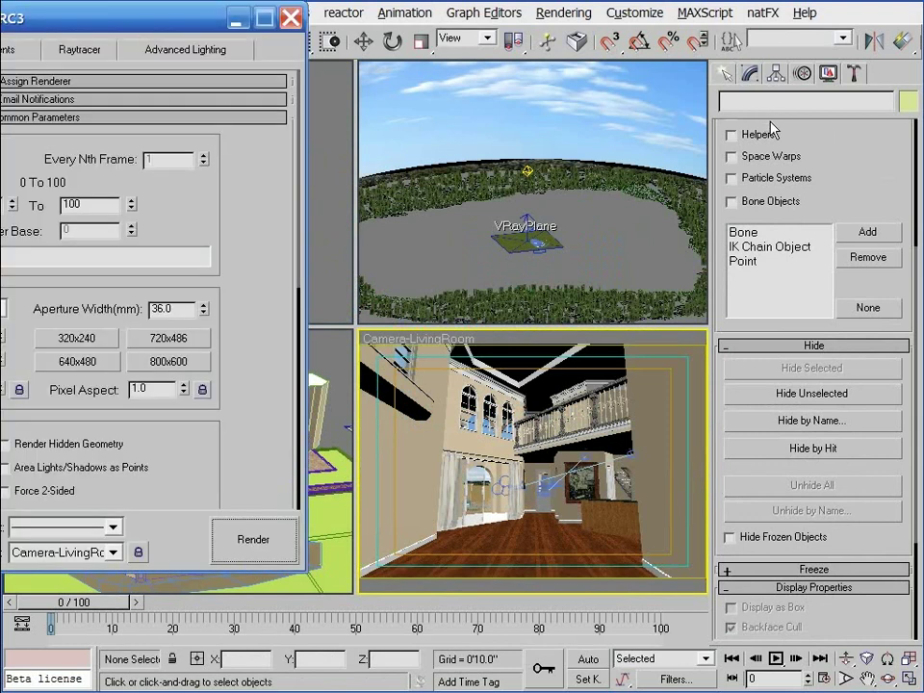
pyautogui.moveTo(189, 17); pyautogui.dragTo(625, 96)
pyautogui.click(314, 128)
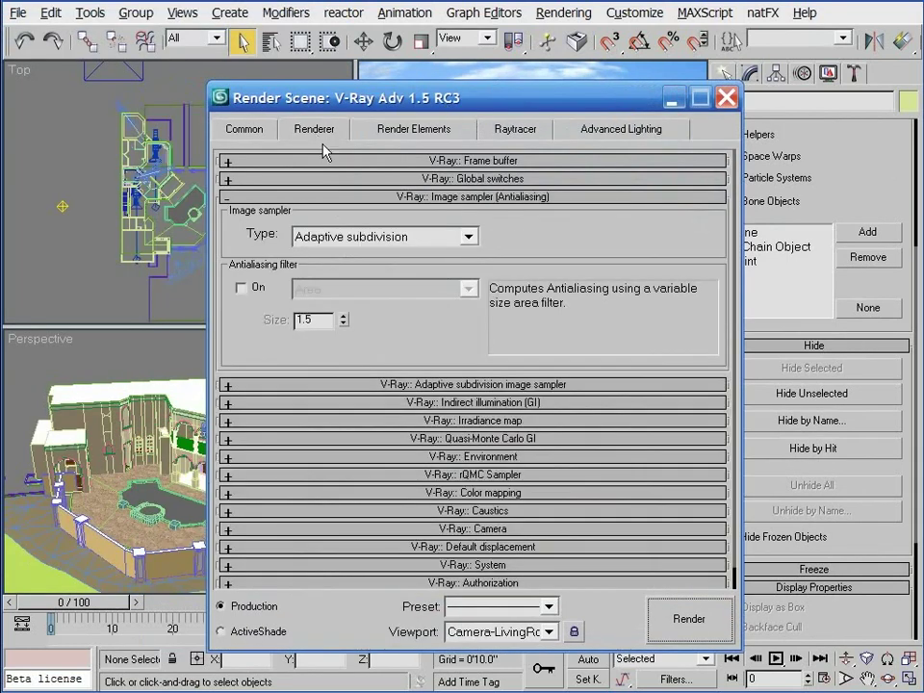
pyautogui.rightClick(415, 364)
pyautogui.click(451, 392)
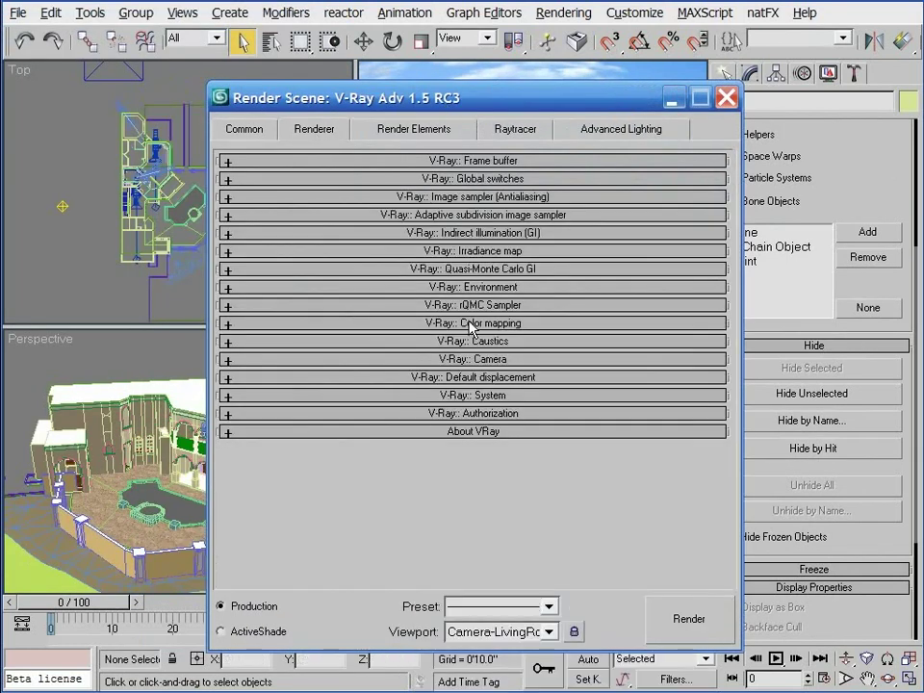
# Step: Examine the V-Ray environment, global switches, image sampler, adaptive subdivision, indirect illumination and system settings, and collapse all the rollouts
pyautogui.click(474, 287)
pyautogui.moveTo(245, 339); pyautogui.dragTo(249, 329)
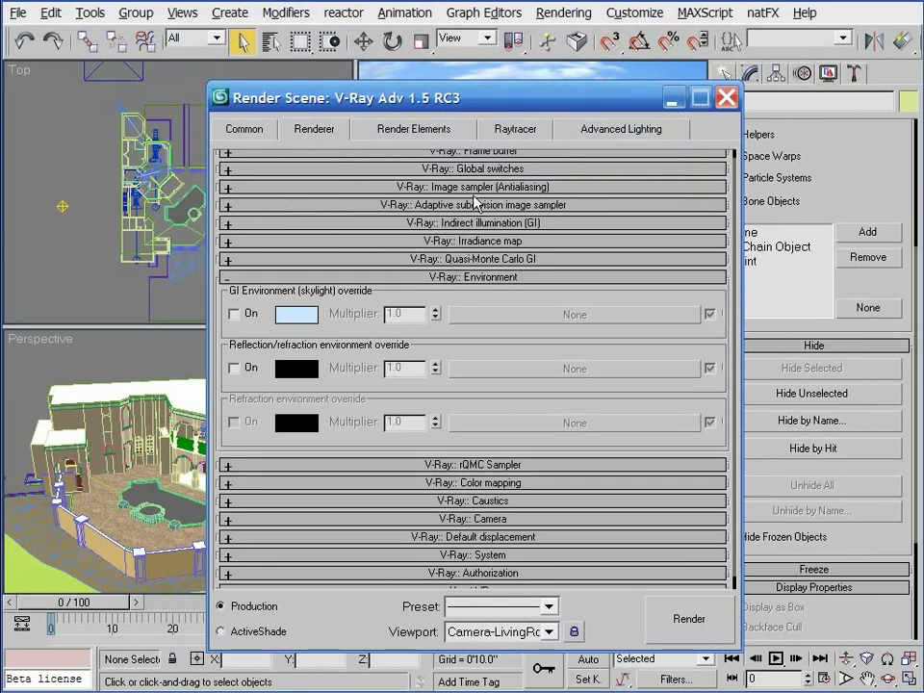
pyautogui.click(365, 170)
pyautogui.scroll(-3, 394, 217)
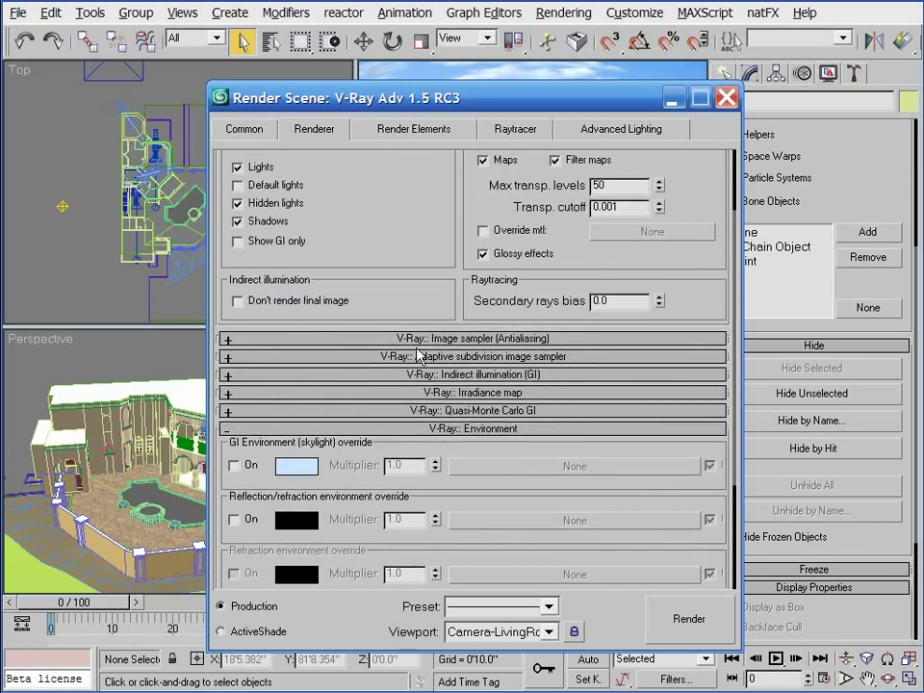
pyautogui.click(426, 340)
pyautogui.scroll(-6, 414, 384)
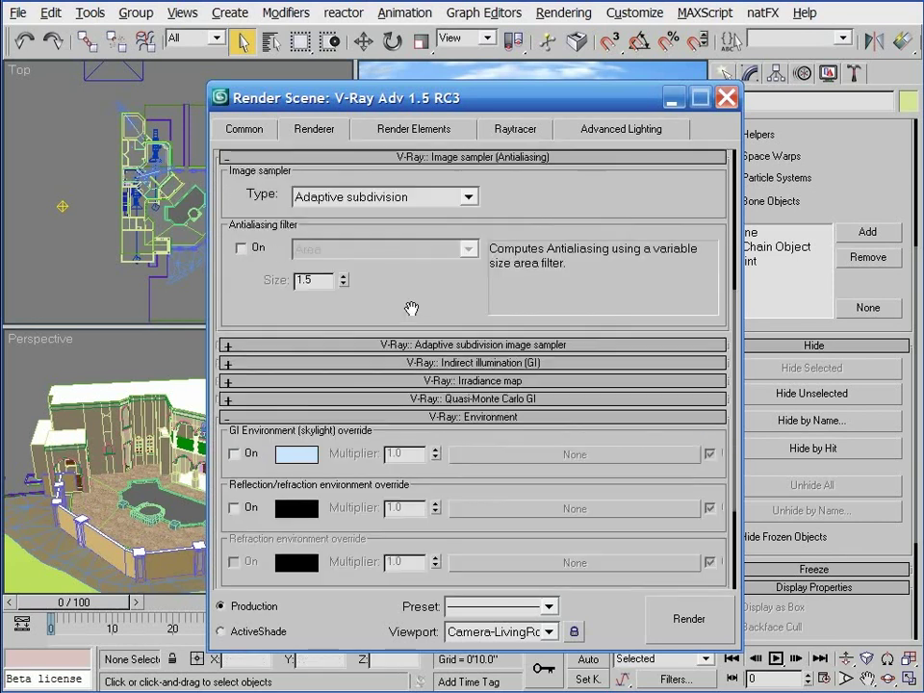
pyautogui.click(413, 345)
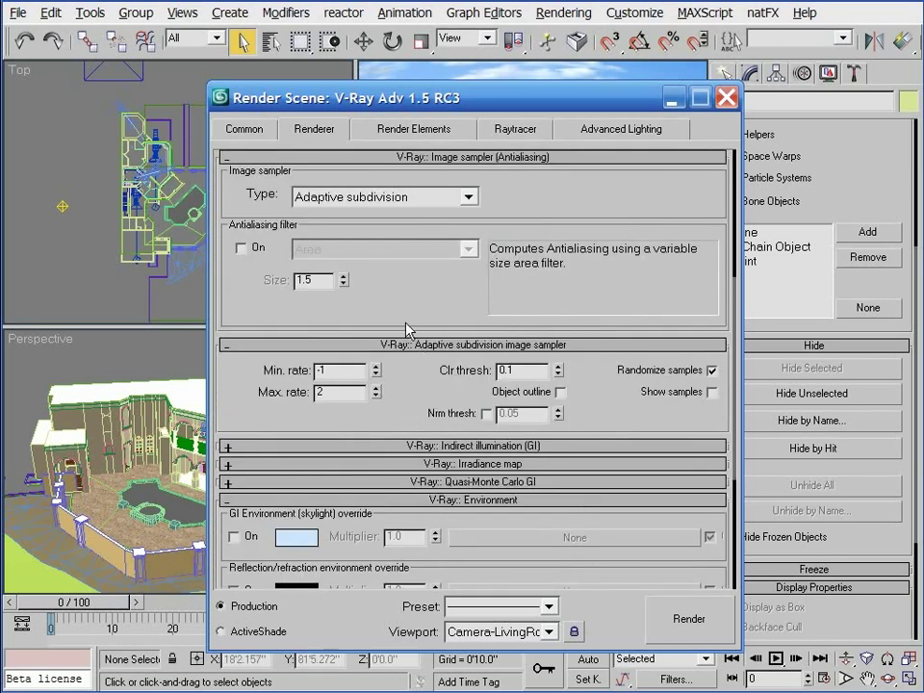
pyautogui.click(412, 446)
pyautogui.scroll(-5, 409, 452)
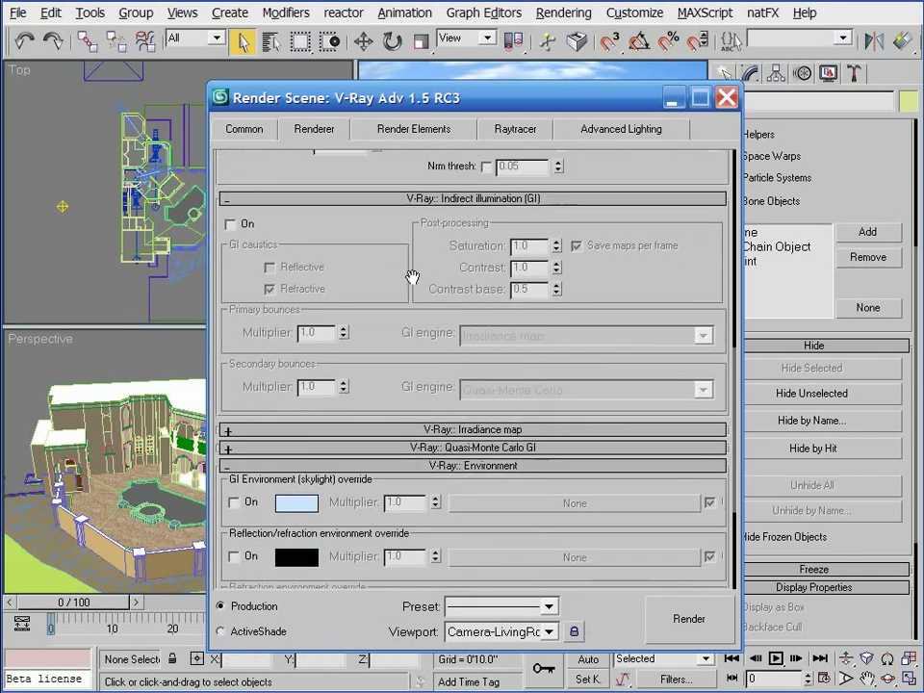
pyautogui.scroll(-5, 404, 335)
pyautogui.scroll(-2, 463, 436)
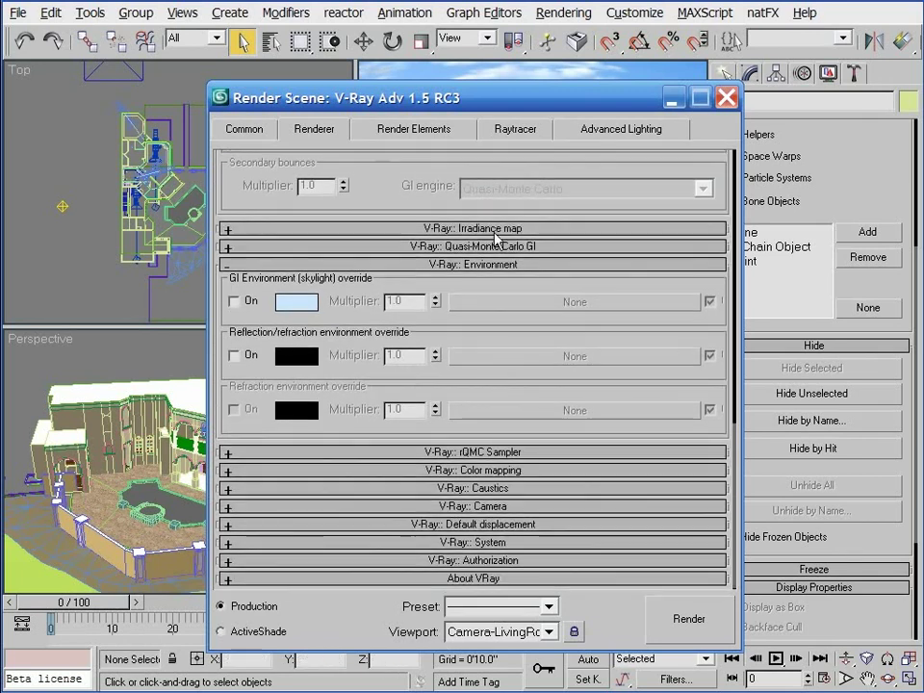
pyautogui.click(526, 545)
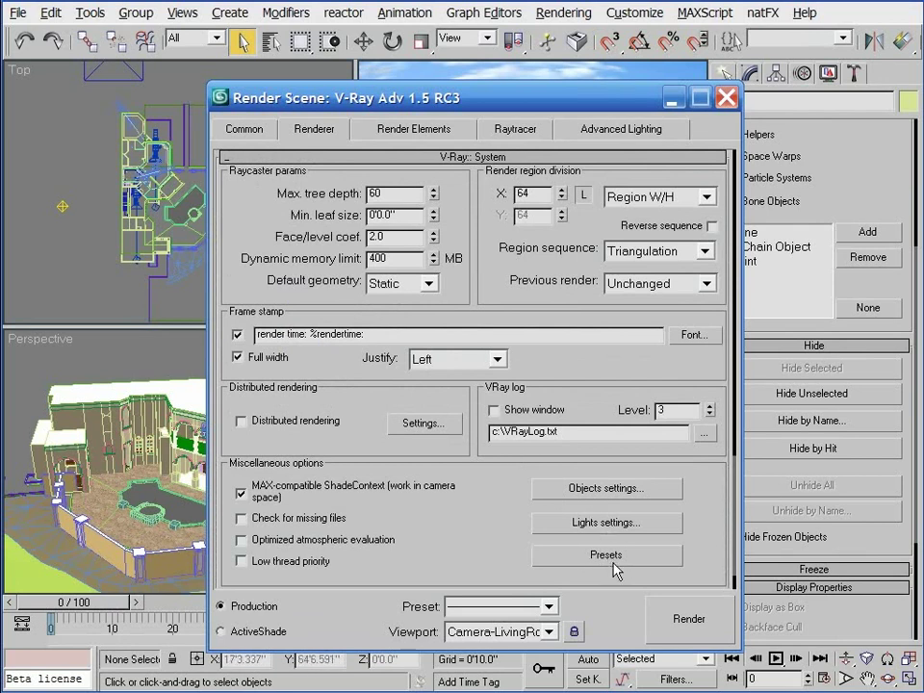
pyautogui.rightClick(466, 189)
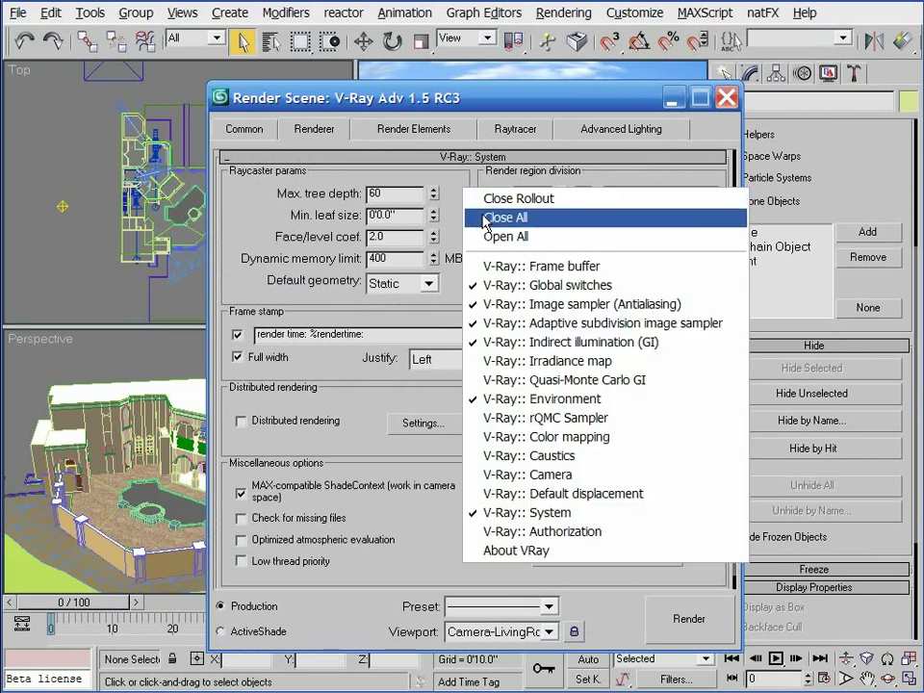
pyautogui.click(487, 216)
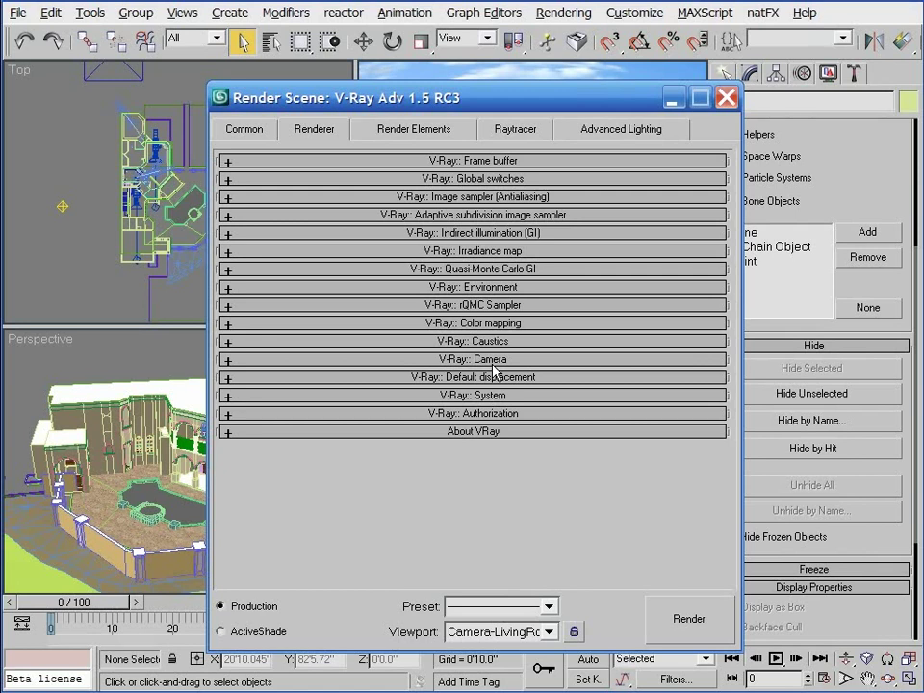
# Step: Enable V-Ray indirect illumination and set the secondary bounces GI engine to Light cache
pyautogui.moveTo(599, 106); pyautogui.dragTo(583, 81)
pyautogui.click(714, 77)
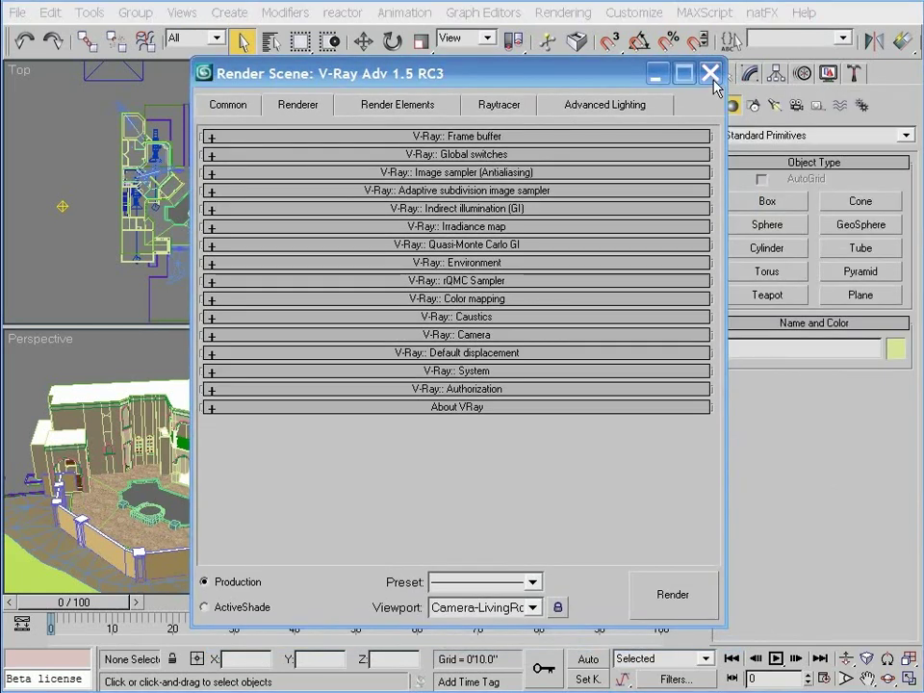
pyautogui.click(458, 209)
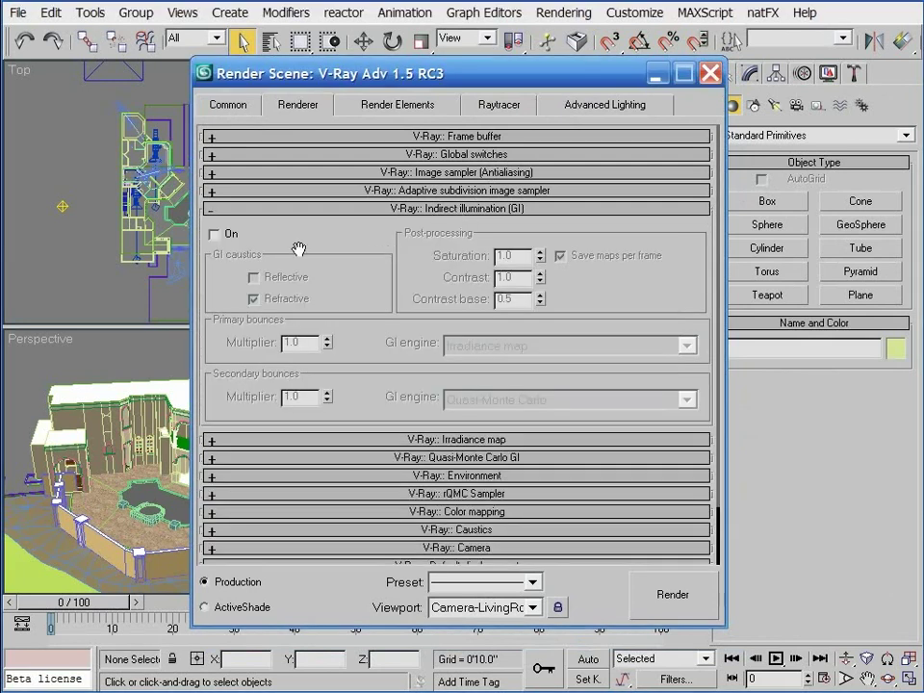
pyautogui.click(217, 236)
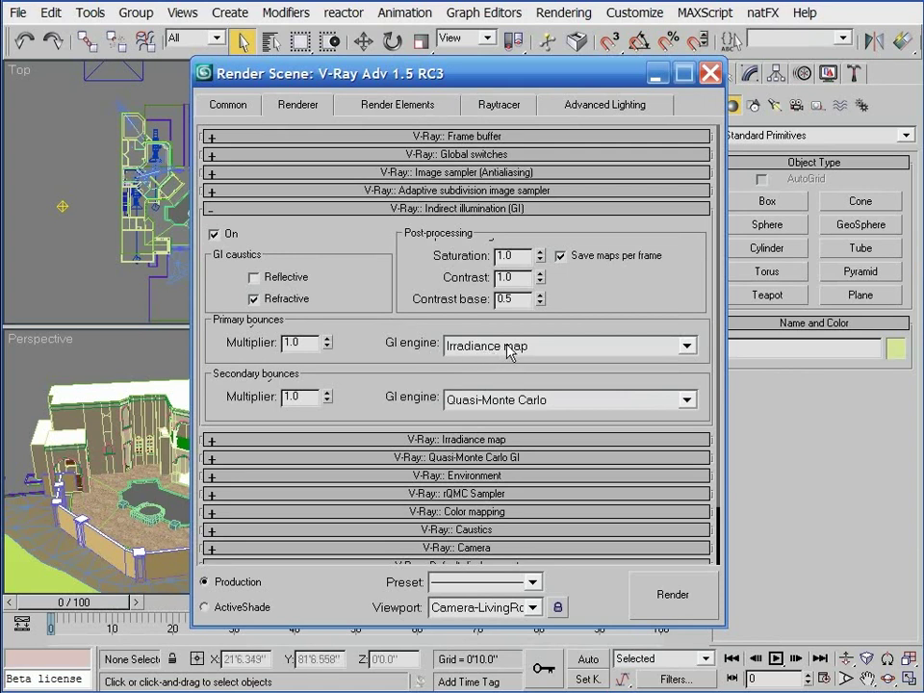
pyautogui.click(510, 399)
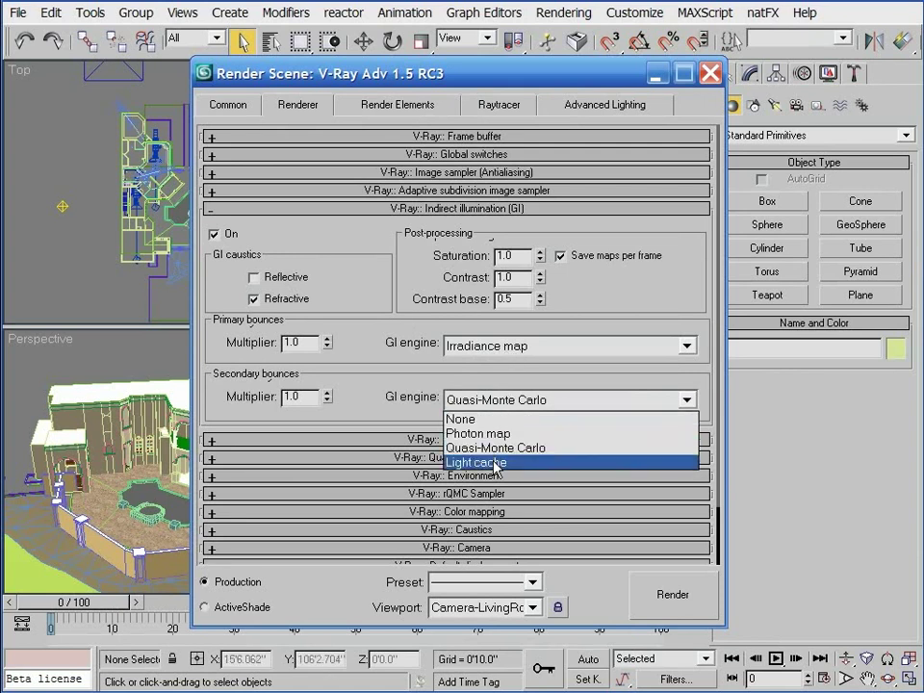
pyautogui.click(494, 463)
# Step: Set the irradiance map preset to Very low with 20 HSph. subdivs, and collapse the irradiance map and GI settings
pyautogui.moveTo(390, 381); pyautogui.dragTo(428, 317)
pyautogui.click(431, 375)
pyautogui.click(530, 204)
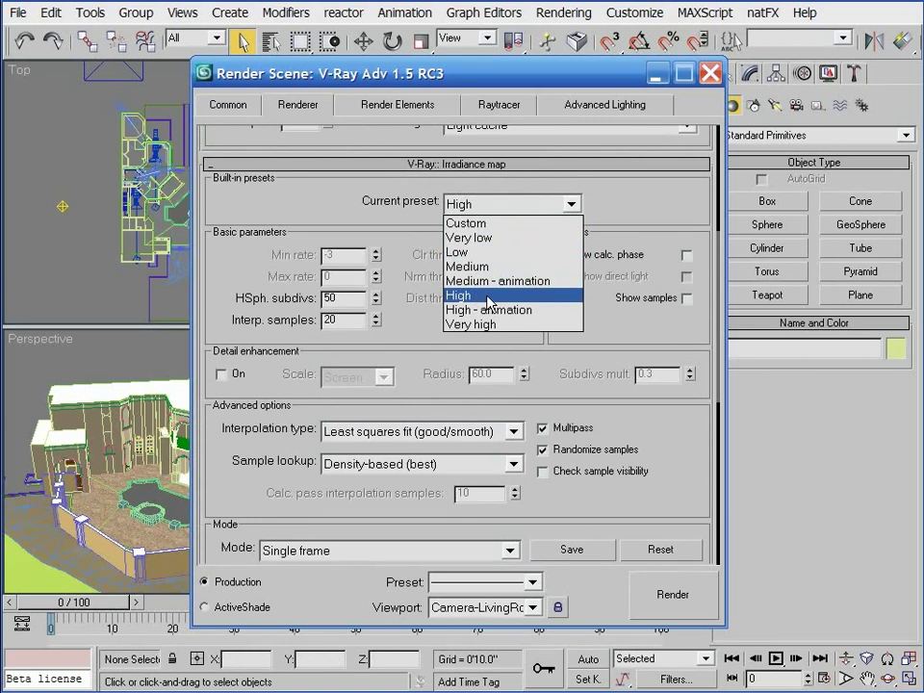
pyautogui.click(475, 238)
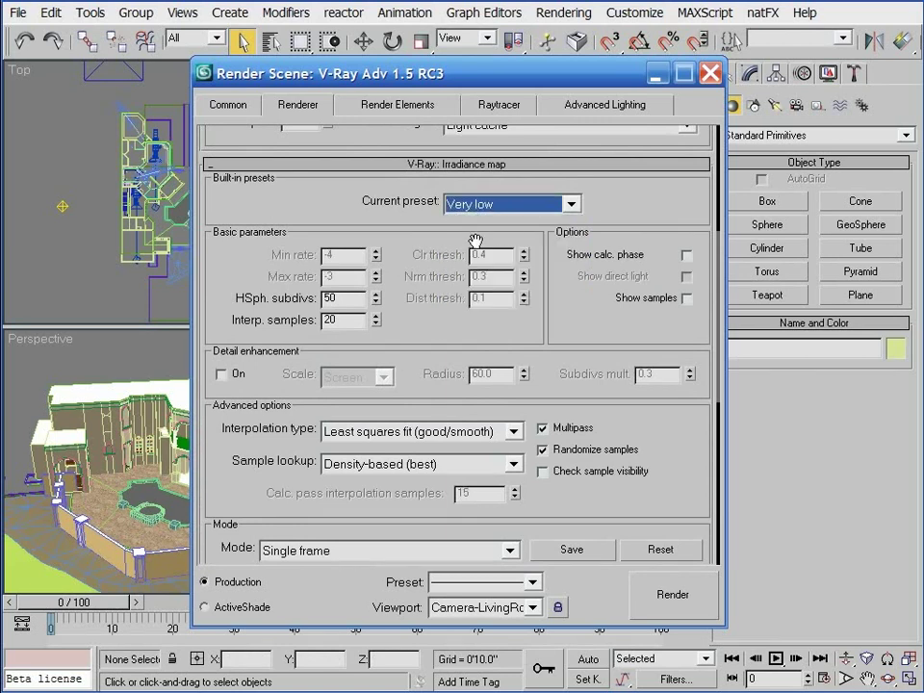
pyautogui.click(431, 250)
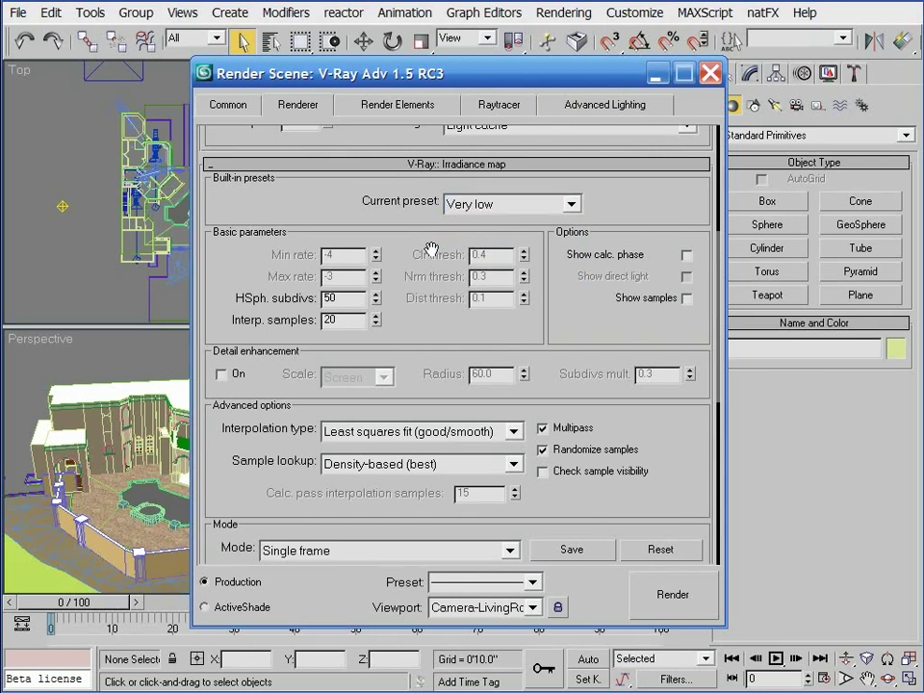
pyautogui.moveTo(343, 299); pyautogui.dragTo(324, 300)
pyautogui.write('20')
pyautogui.scroll(-1, 433, 324)
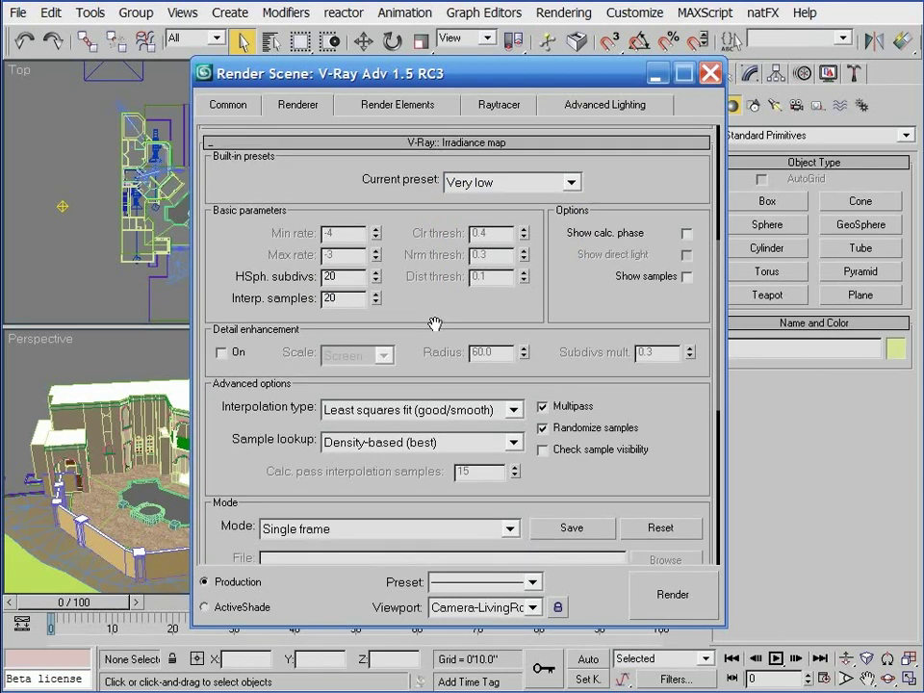
pyautogui.click(408, 143)
pyautogui.click(414, 144)
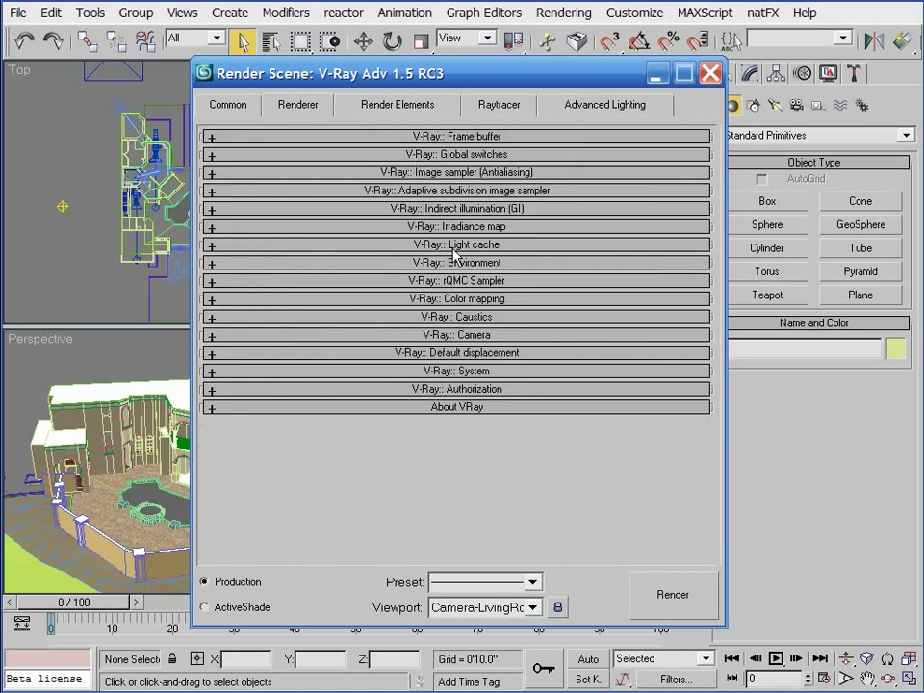
# Step: Set the light cache subdivs to 100 and collapse the light cache settings
pyautogui.click(458, 243)
pyautogui.scroll(1, 459, 247)
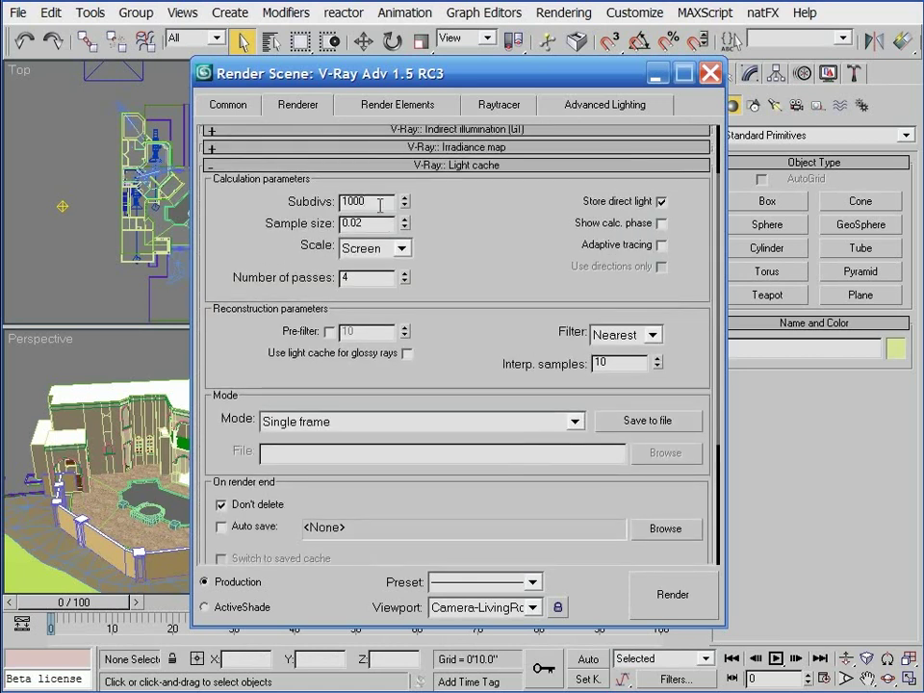
pyautogui.press('BackSpace')
pyautogui.press('Return')
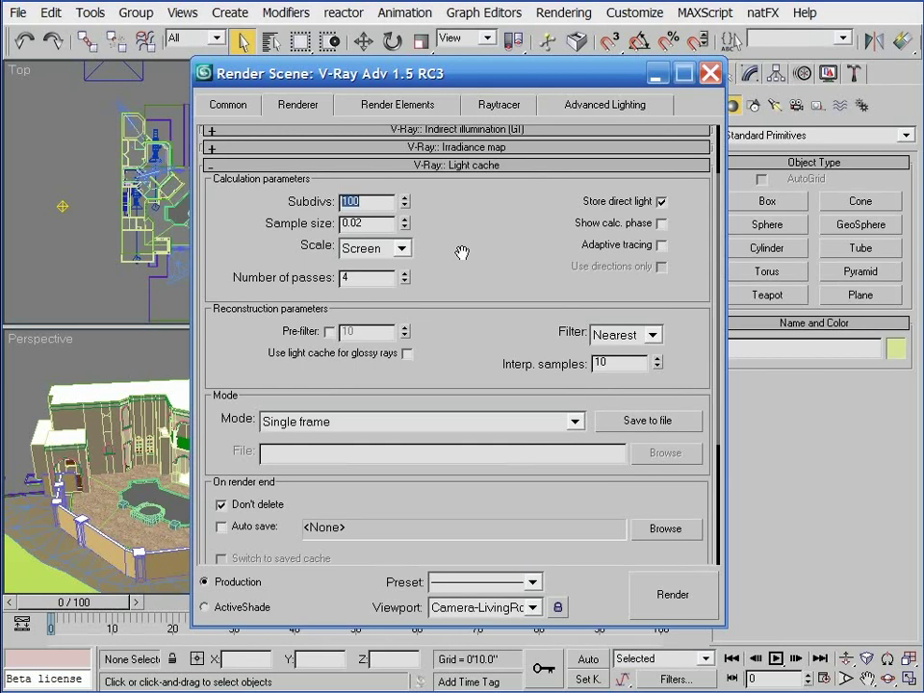
pyautogui.click(443, 167)
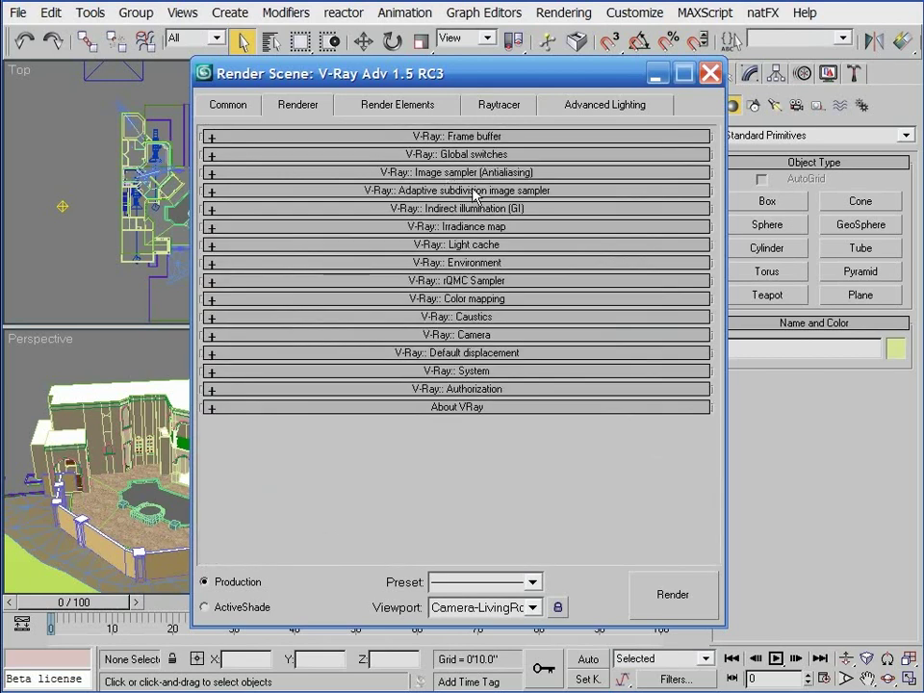
# Step: Examine the image sampler type and the adaptive subdivision sampler's minimum and maximum rates, and collapse both rollouts
pyautogui.click(454, 173)
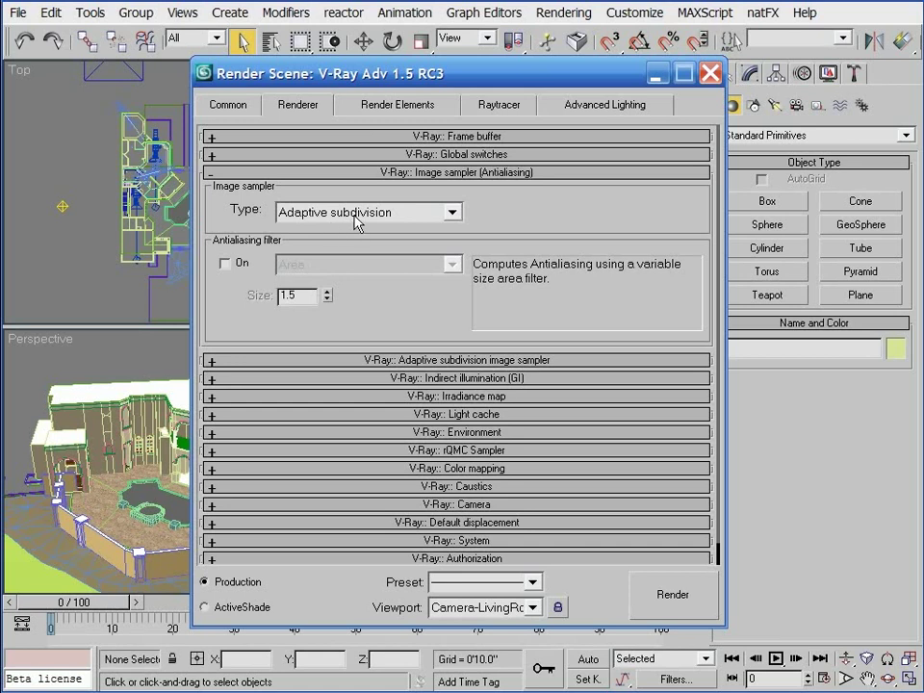
pyautogui.click(420, 361)
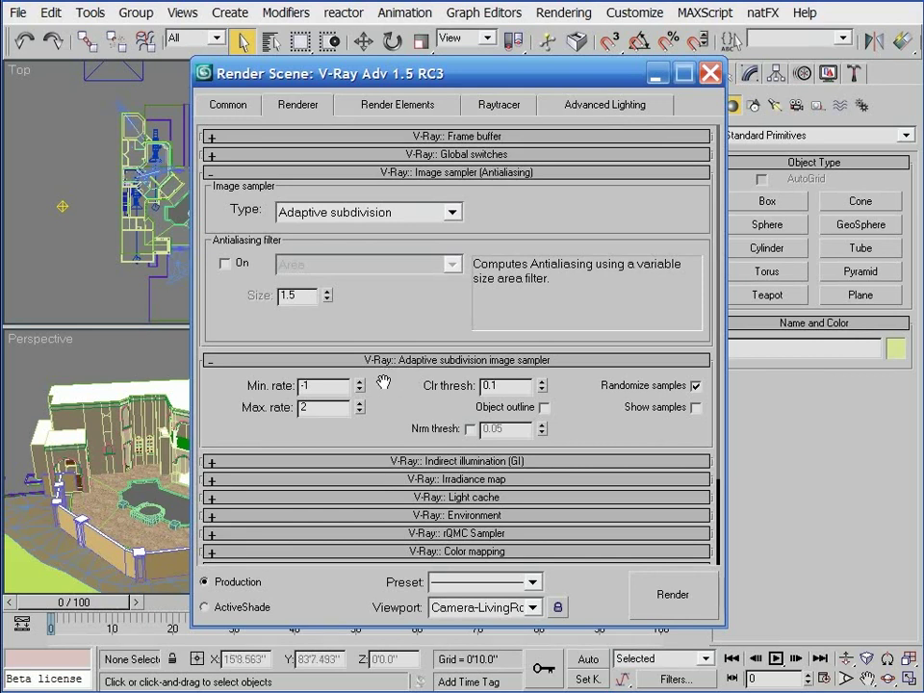
pyautogui.moveTo(319, 388); pyautogui.dragTo(300, 412)
pyautogui.click(428, 360)
pyautogui.click(500, 174)
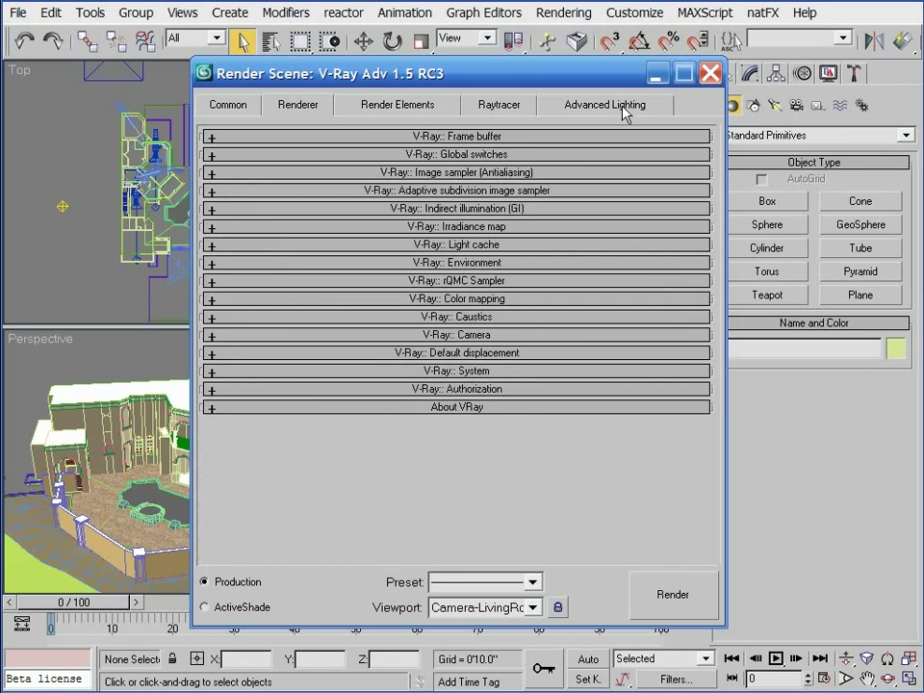
# Step: Minimize the render settings and check the scene's background colour in the environment settings, with that window moved off the camera view
pyautogui.click(652, 75)
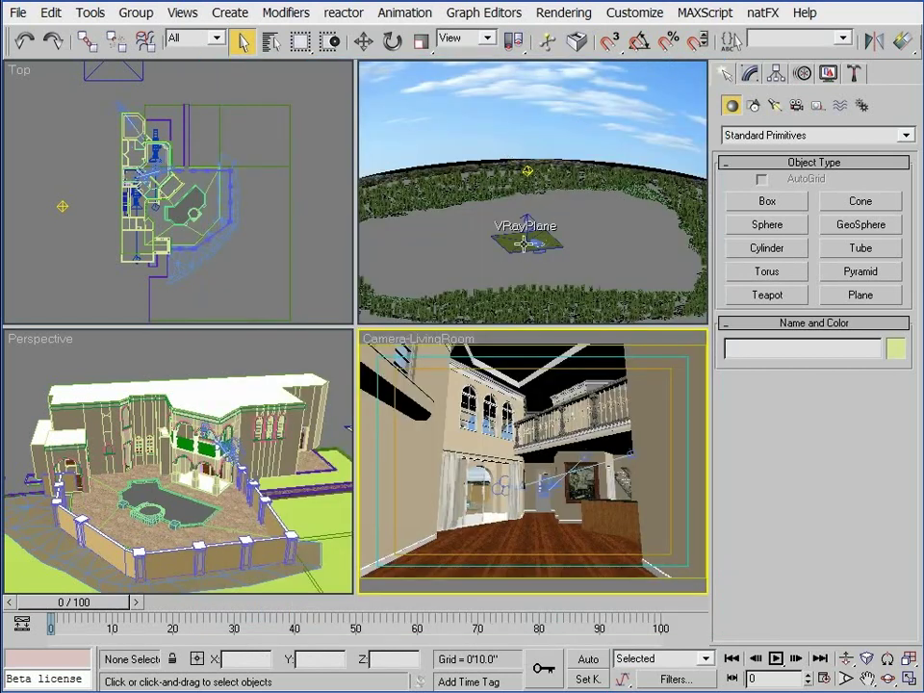
pyautogui.press('8')
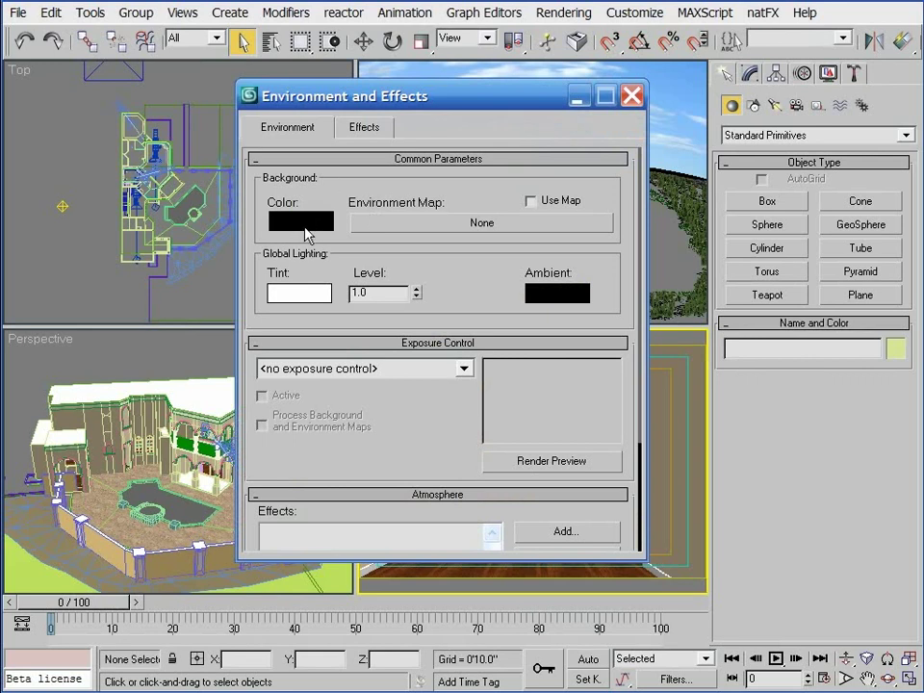
pyautogui.moveTo(477, 104); pyautogui.dragTo(268, 110)
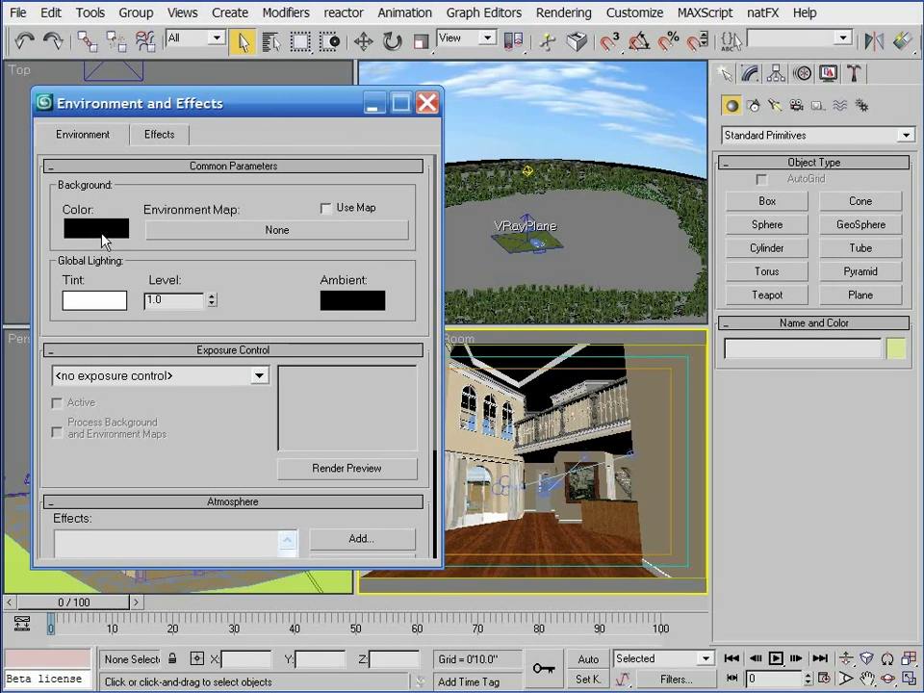
# Step: Turn on the GI Environment (skylight) override in the V-Ray environment settings and collapse that rollout
pyautogui.press('F10')
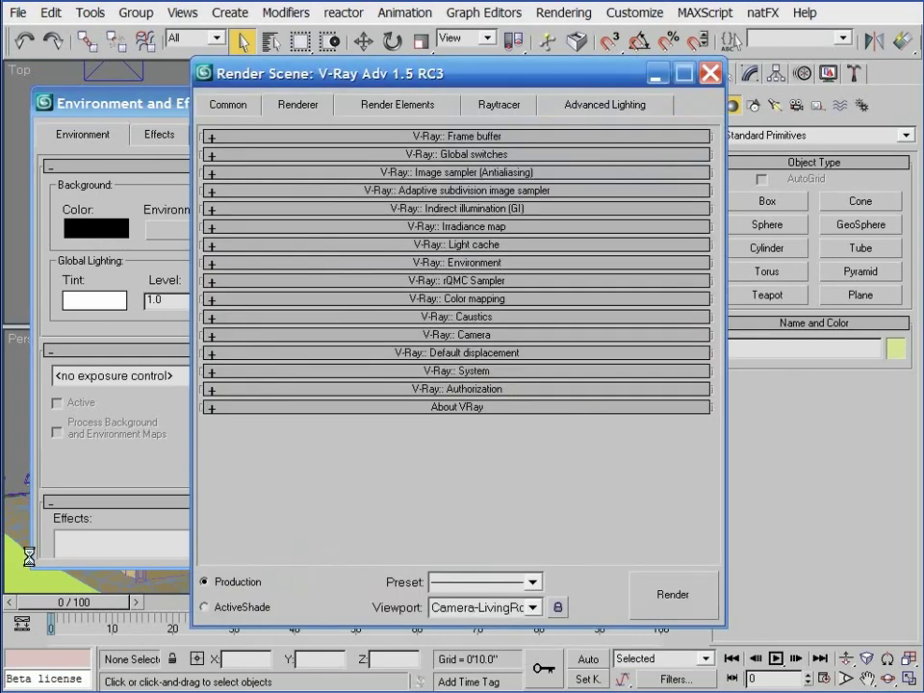
pyautogui.click(453, 262)
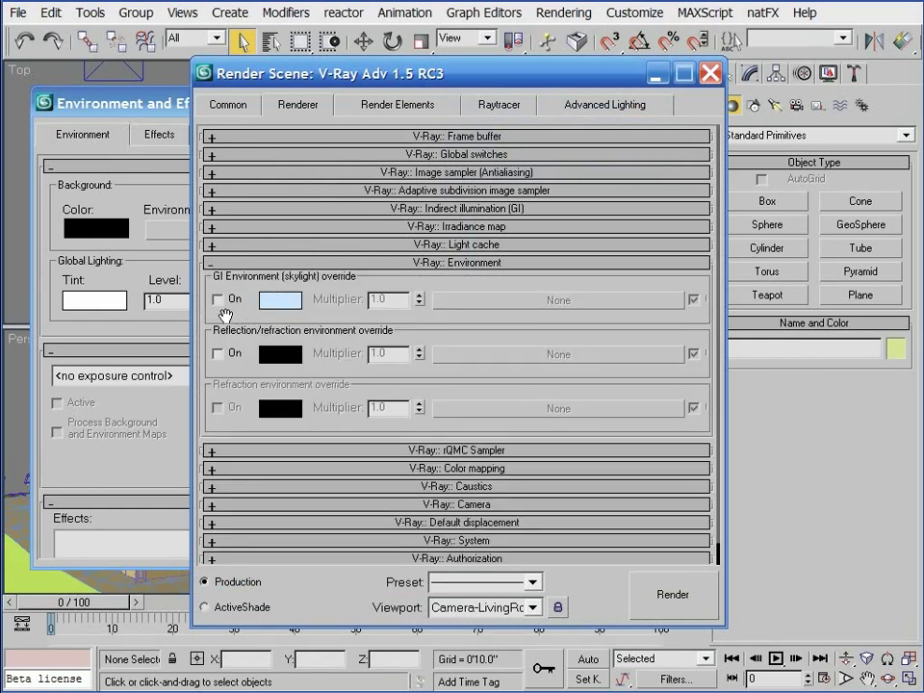
pyautogui.click(217, 301)
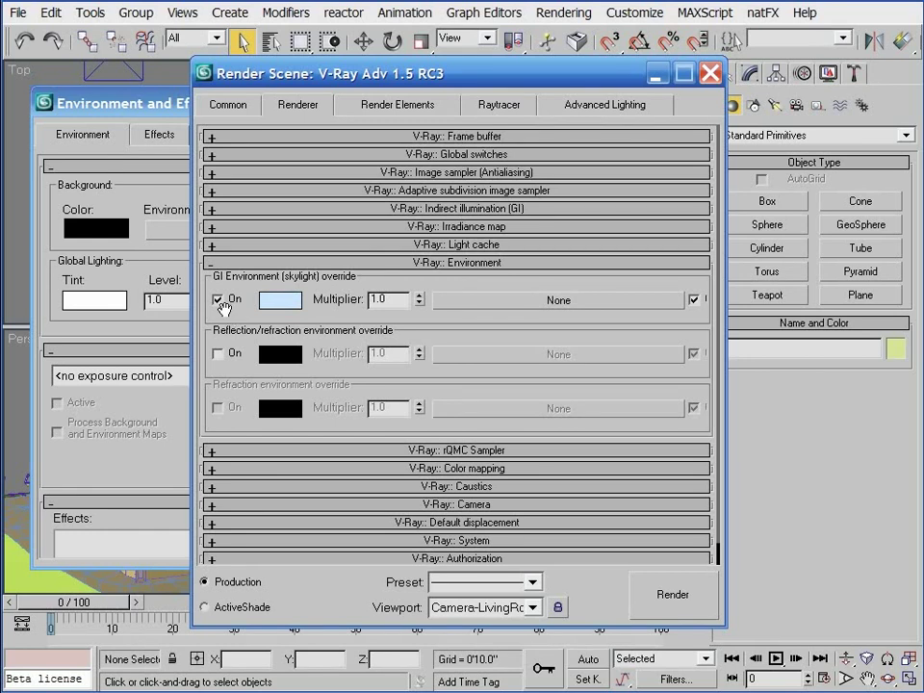
pyautogui.click(373, 265)
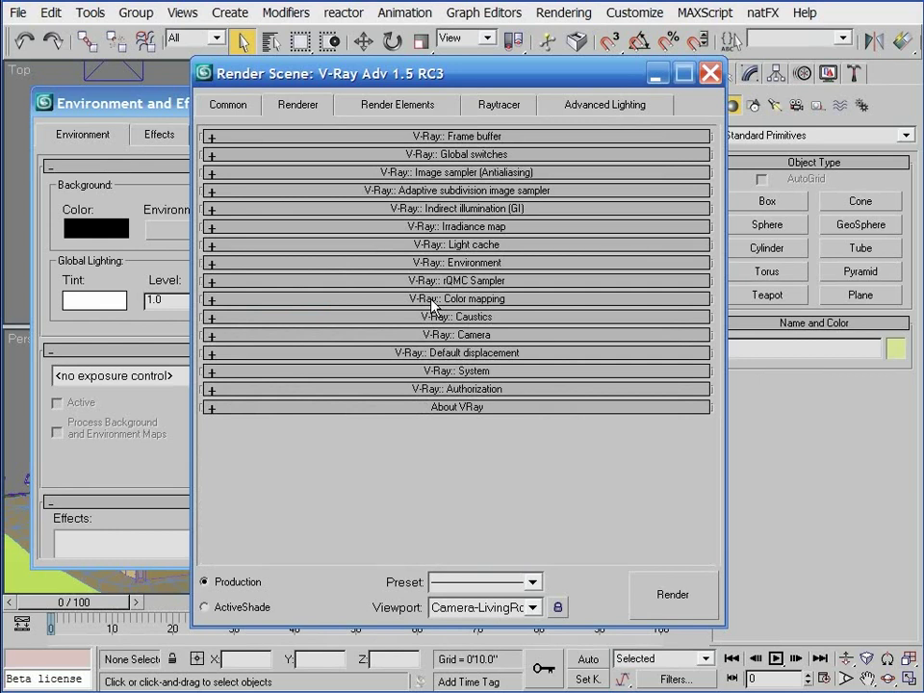
# Step: Set the V-Ray color mapping type to Reinhard with a burn value of 0.5
pyautogui.click(346, 300)
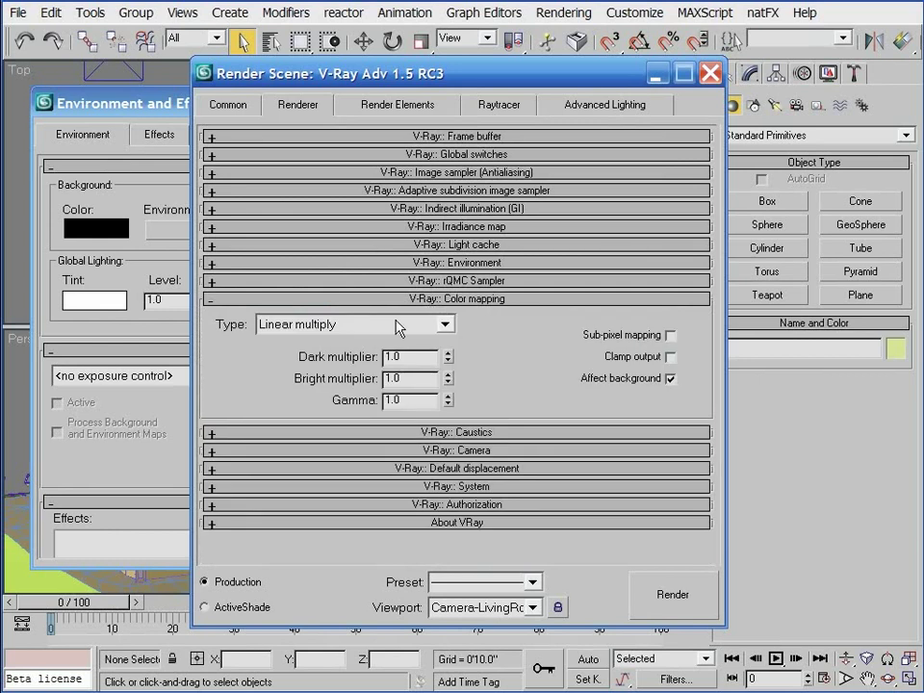
pyautogui.click(398, 325)
pyautogui.click(348, 428)
pyautogui.doubleClick(405, 378)
pyautogui.write('0.5')
pyautogui.press('Return')
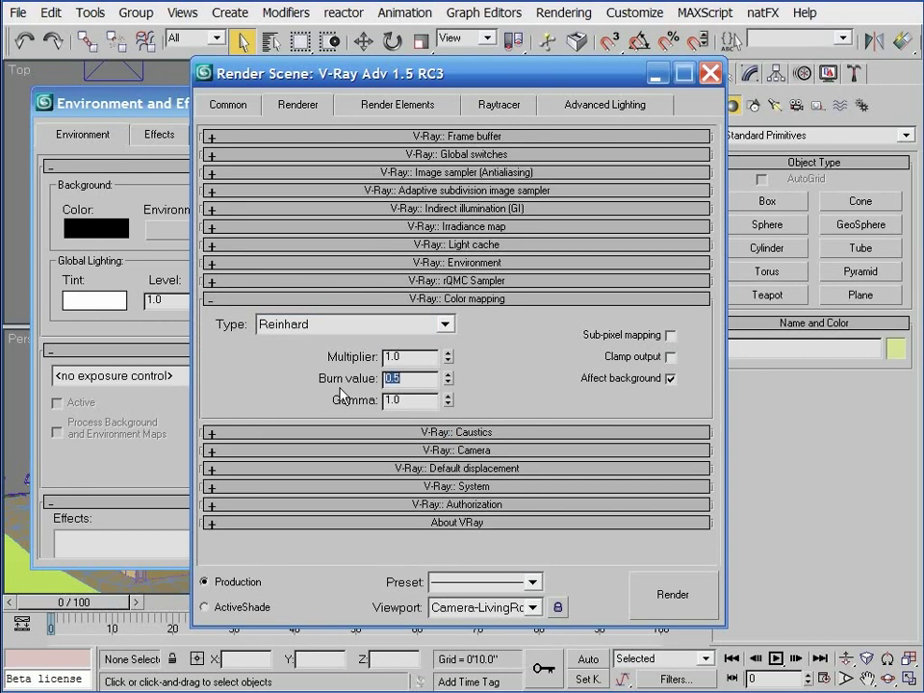
pyautogui.click(518, 366)
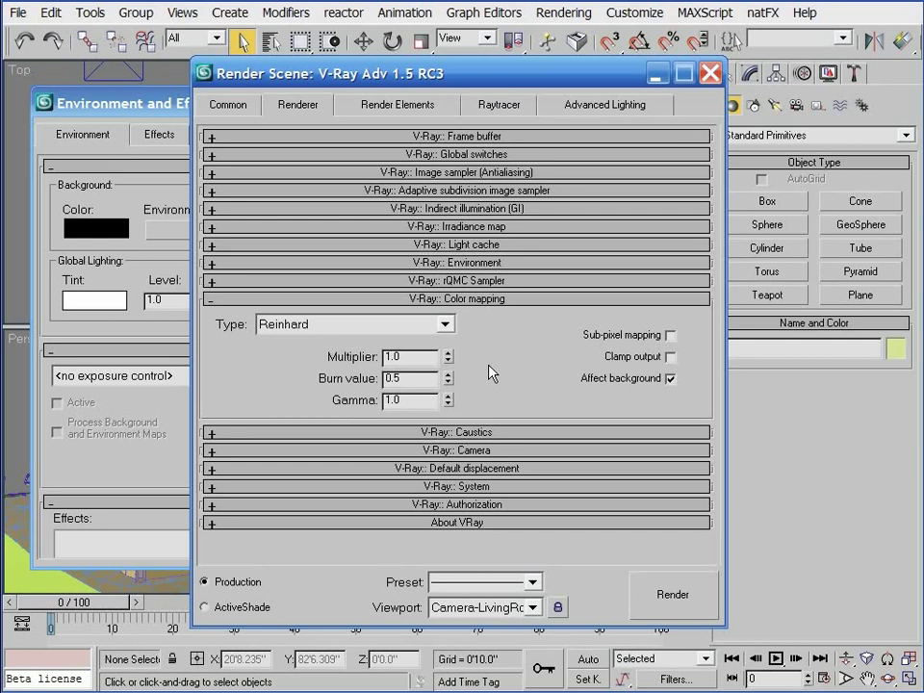
# Step: Enable sub-pixel mapping and clamp output for the color mapping and collapse that rollout
pyautogui.click(670, 336)
pyautogui.click(671, 357)
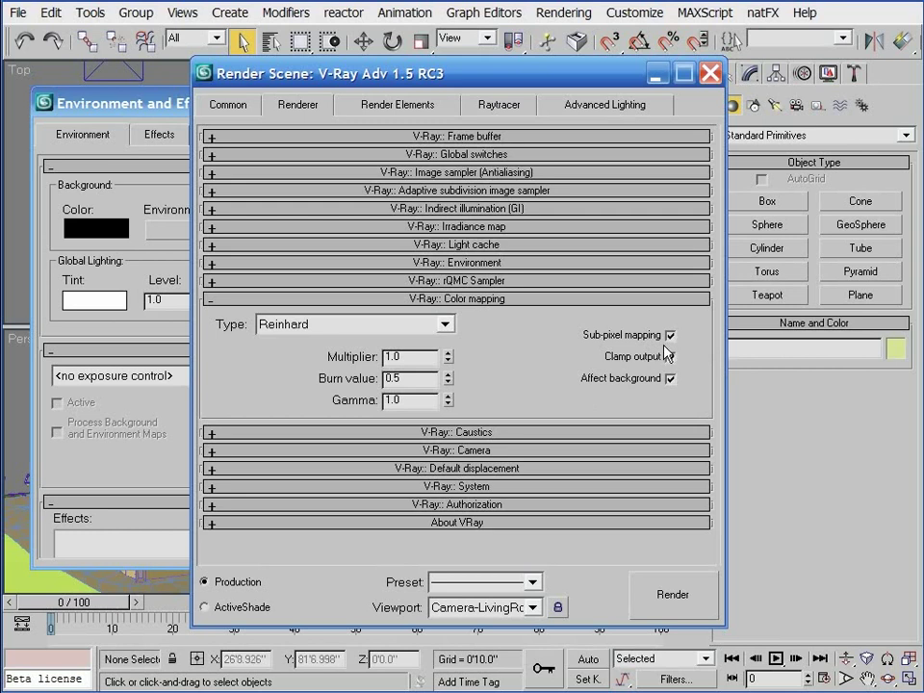
pyautogui.click(486, 299)
# Step: Set the adaptive amount of the V-Ray rQMC Sampler to 1.0
pyautogui.click(463, 280)
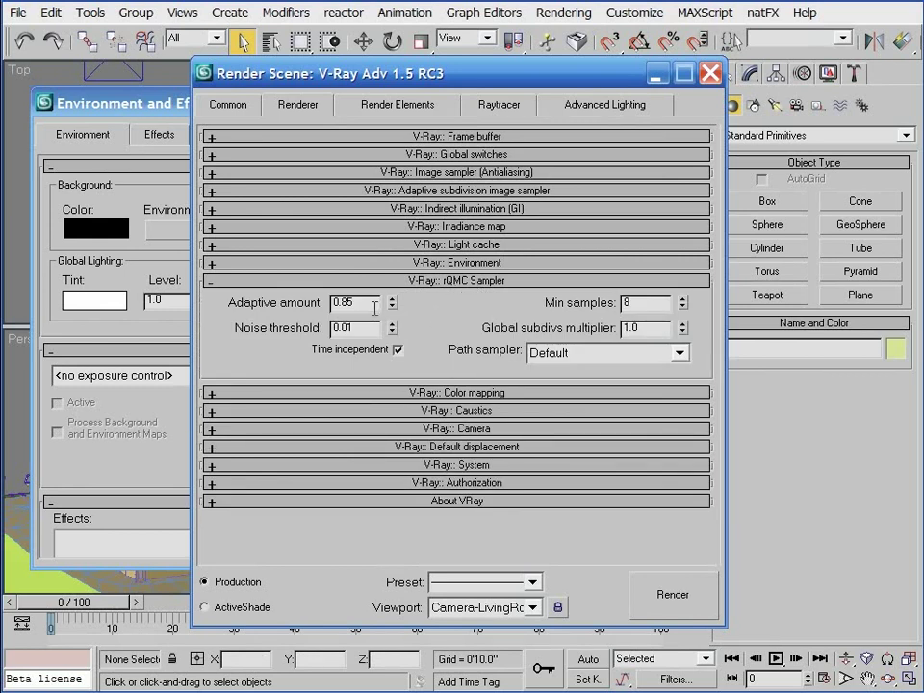
pyautogui.moveTo(373, 305); pyautogui.dragTo(305, 312)
pyautogui.write('1')
pyautogui.press('Return')
pyautogui.click(430, 324)
# Step: Close the environment settings and the render settings so all four viewports are unobstructed
pyautogui.click(124, 107)
pyautogui.click(427, 104)
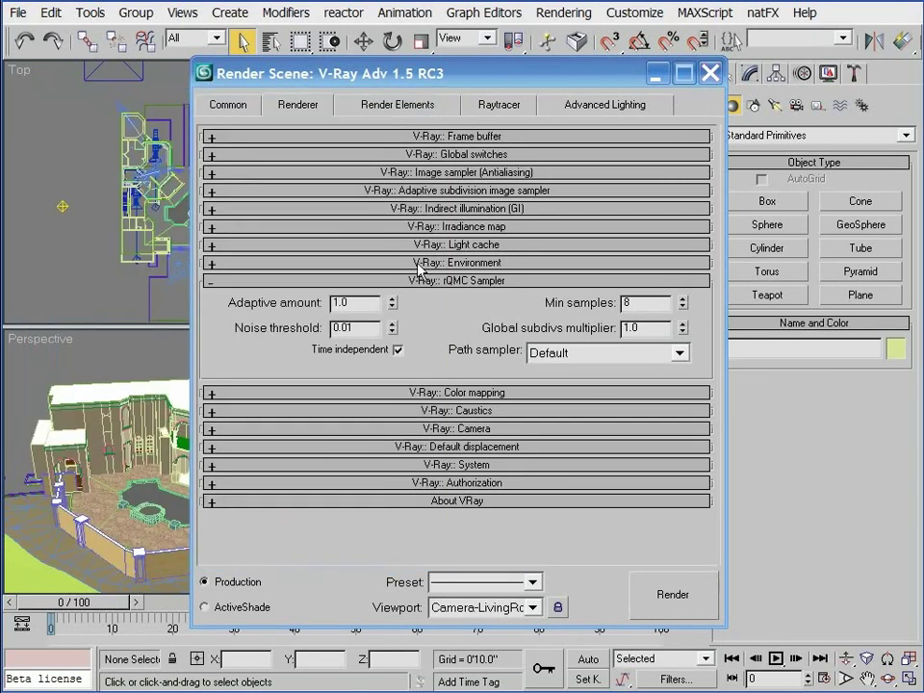
pyautogui.doubleClick(340, 330)
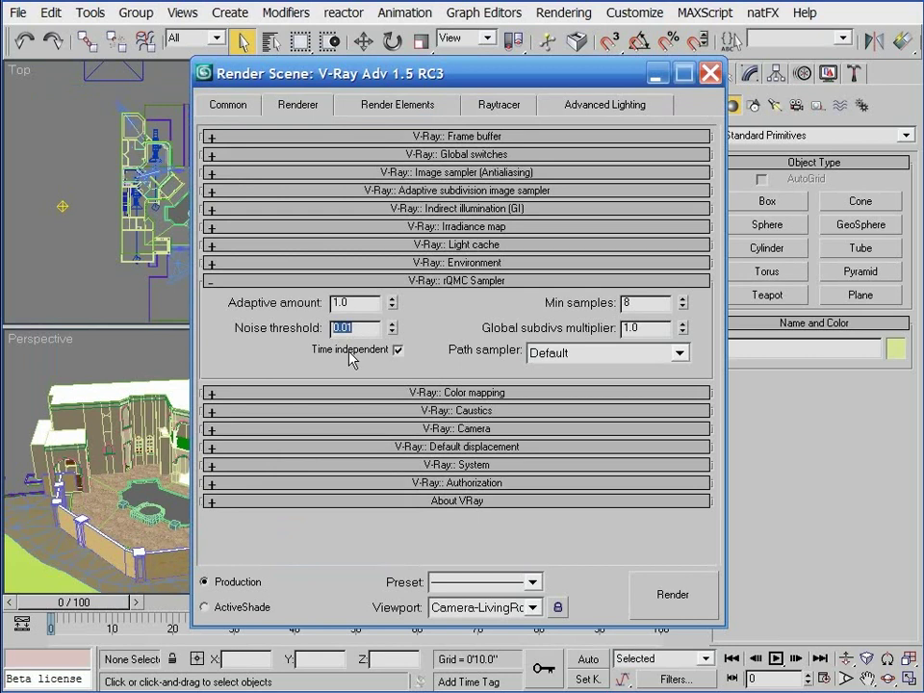
pyautogui.click(710, 73)
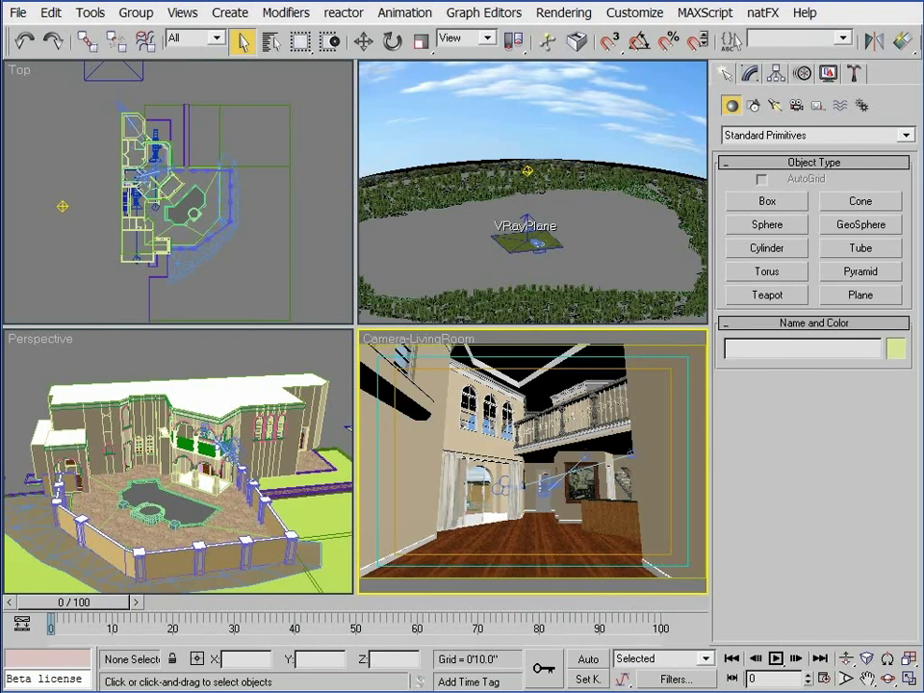
# Step: Test-render the living room camera view, examine the lighting in the rendered frame, and close it
pyautogui.moveTo(624, 38); pyautogui.dragTo(361, 40)
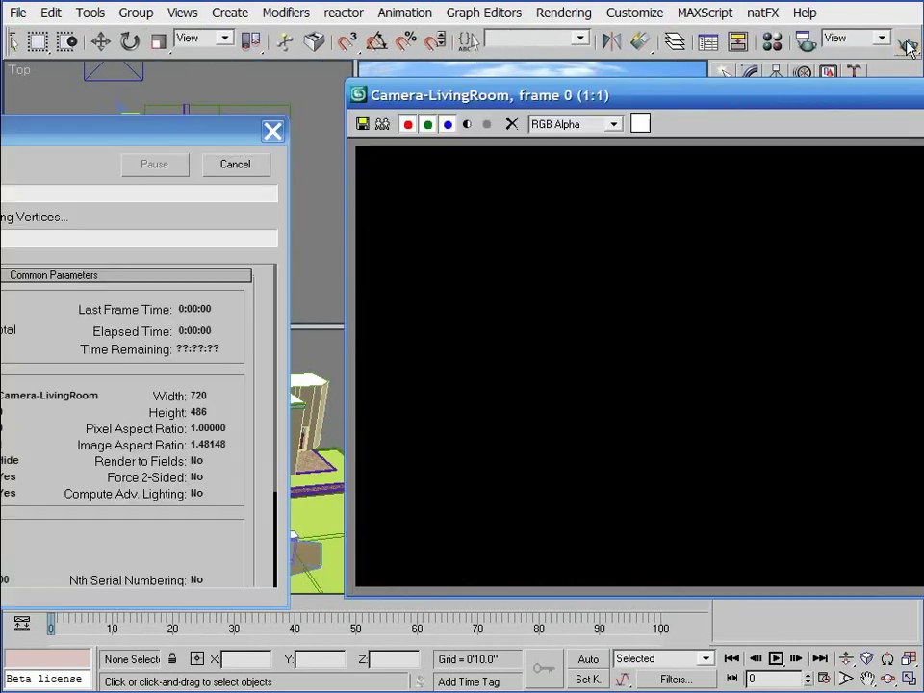
pyautogui.click(906, 44)
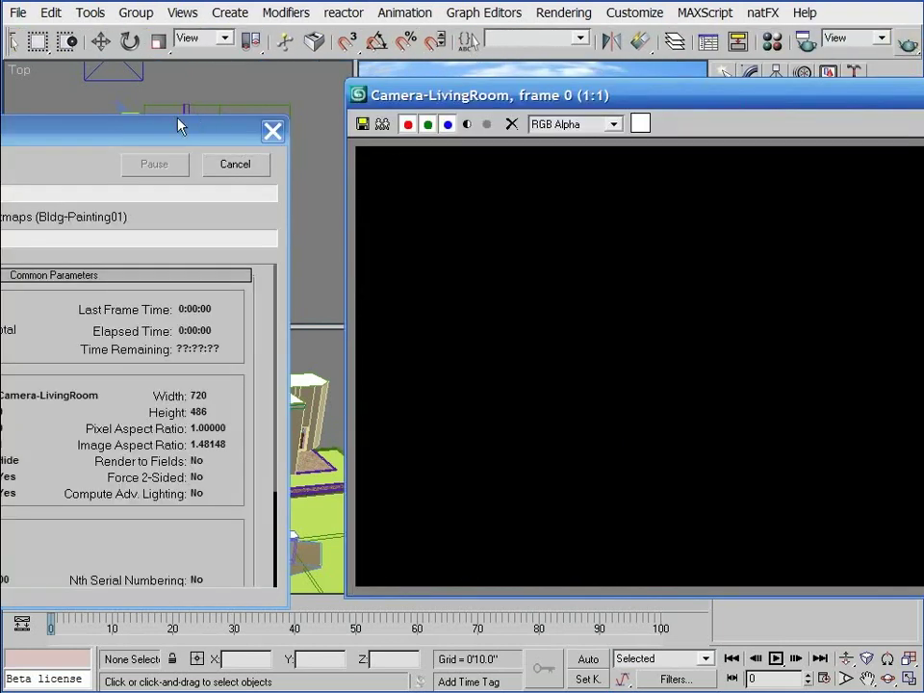
pyautogui.moveTo(178, 125); pyautogui.dragTo(361, 138)
pyautogui.moveTo(595, 97); pyautogui.dragTo(429, 130)
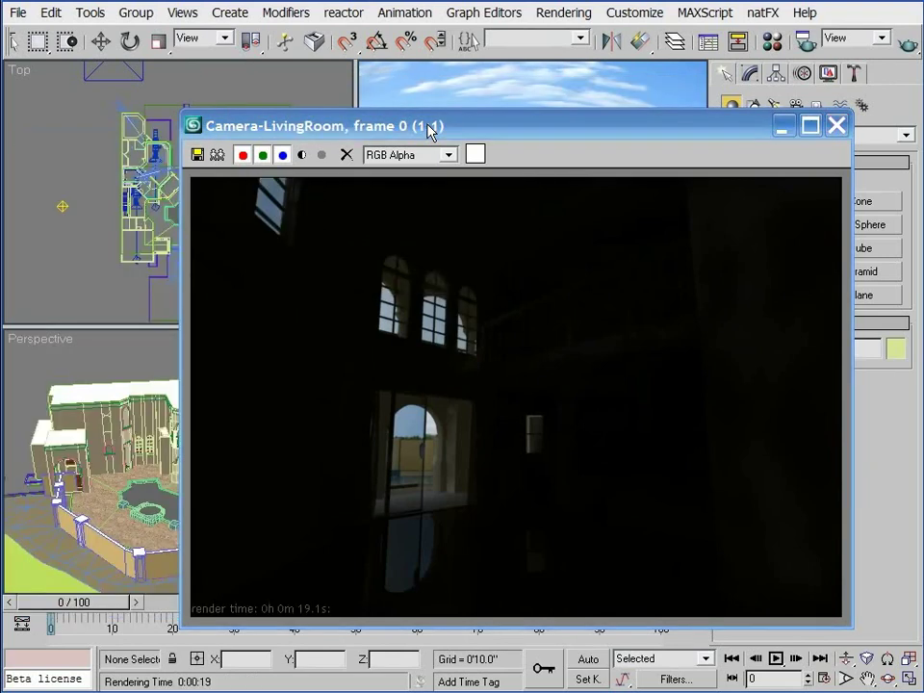
pyautogui.moveTo(430, 131); pyautogui.dragTo(369, 90)
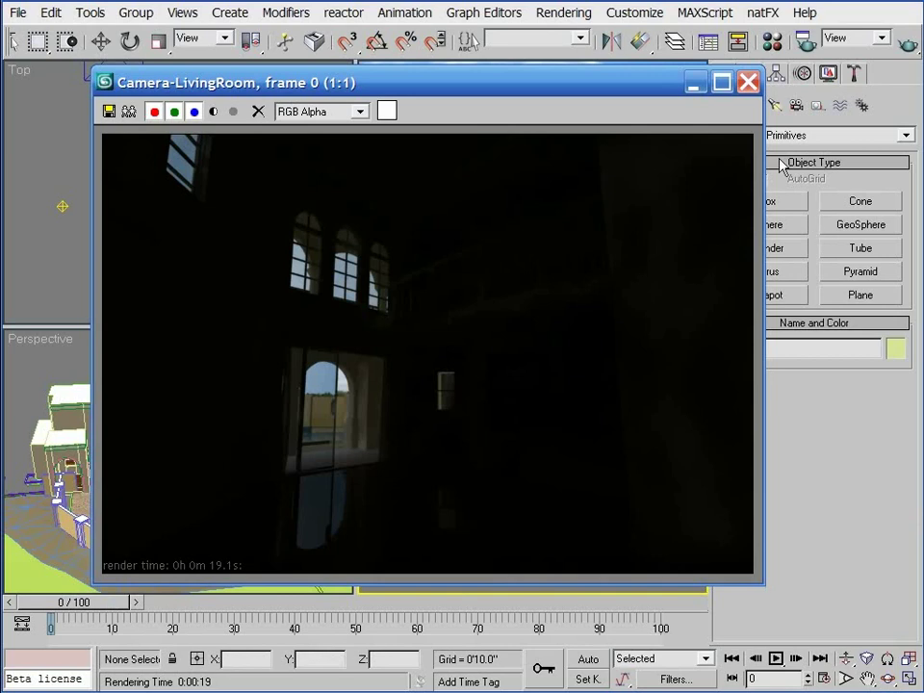
pyautogui.click(748, 84)
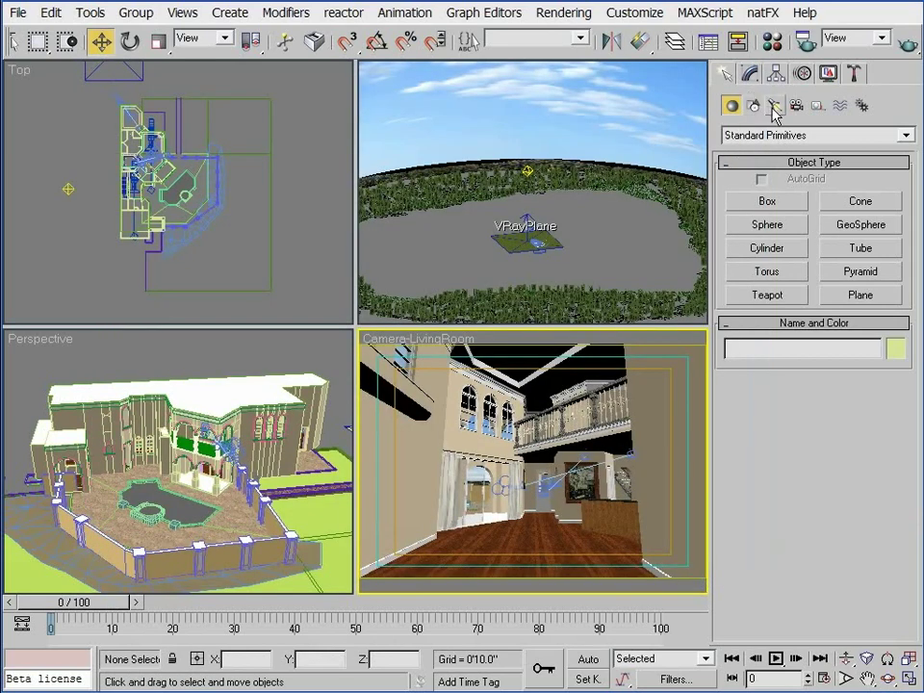
# Step: Create a standard Target Direct light in the Top view, placed beyond the pool yard and aimed at the house about 125'8" away
pyautogui.click(775, 108)
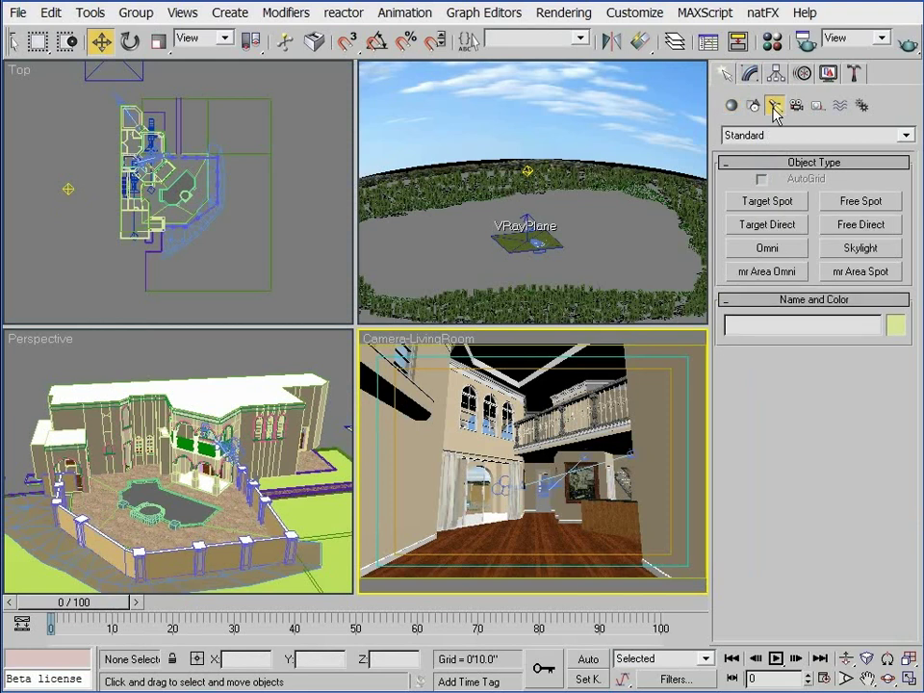
pyautogui.click(774, 136)
pyautogui.click(775, 172)
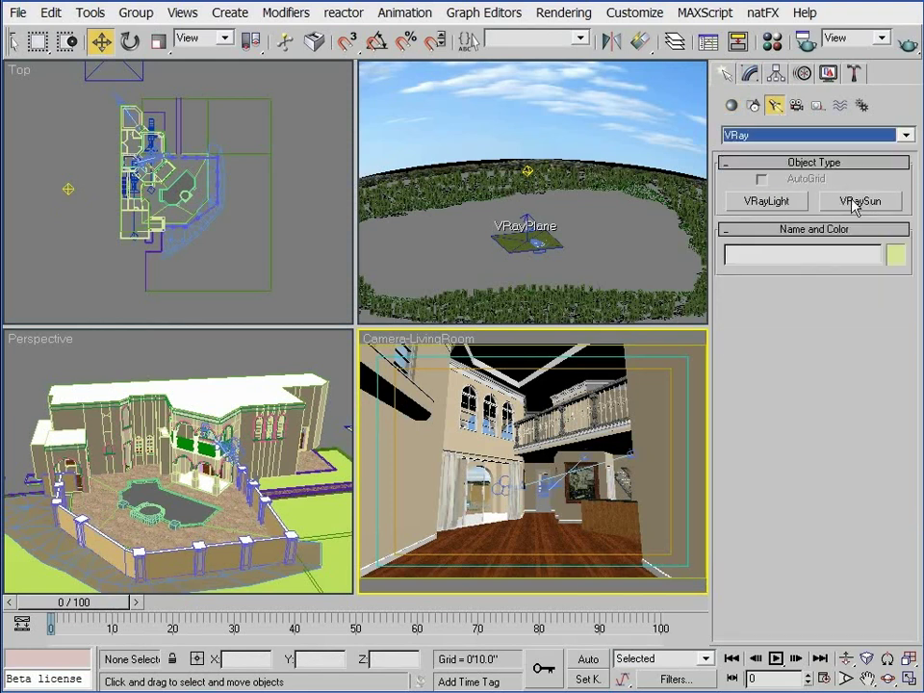
pyautogui.click(783, 140)
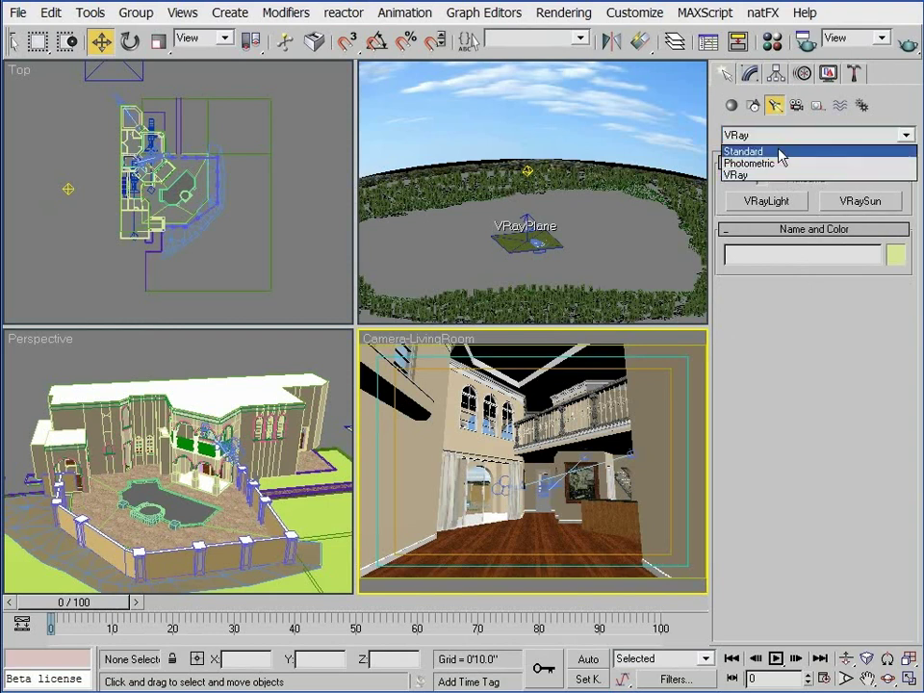
pyautogui.click(781, 151)
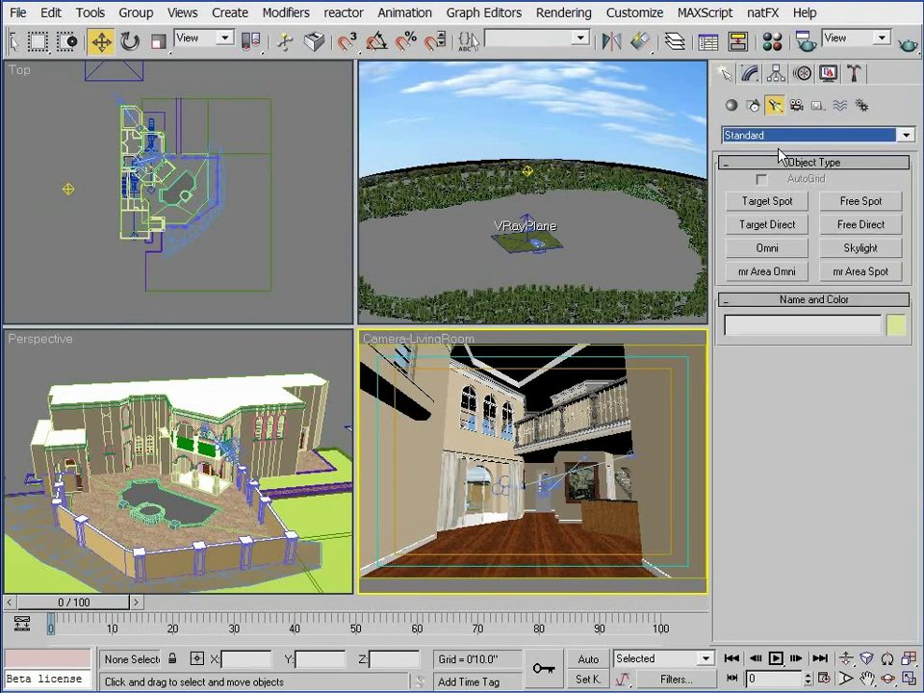
pyautogui.click(762, 225)
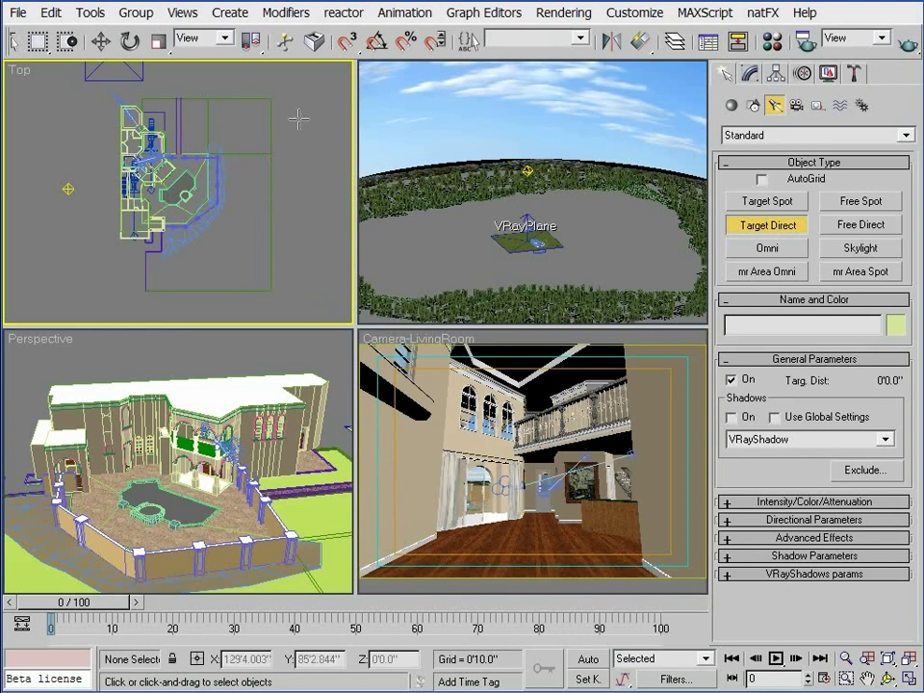
pyautogui.moveTo(317, 128); pyautogui.dragTo(149, 147)
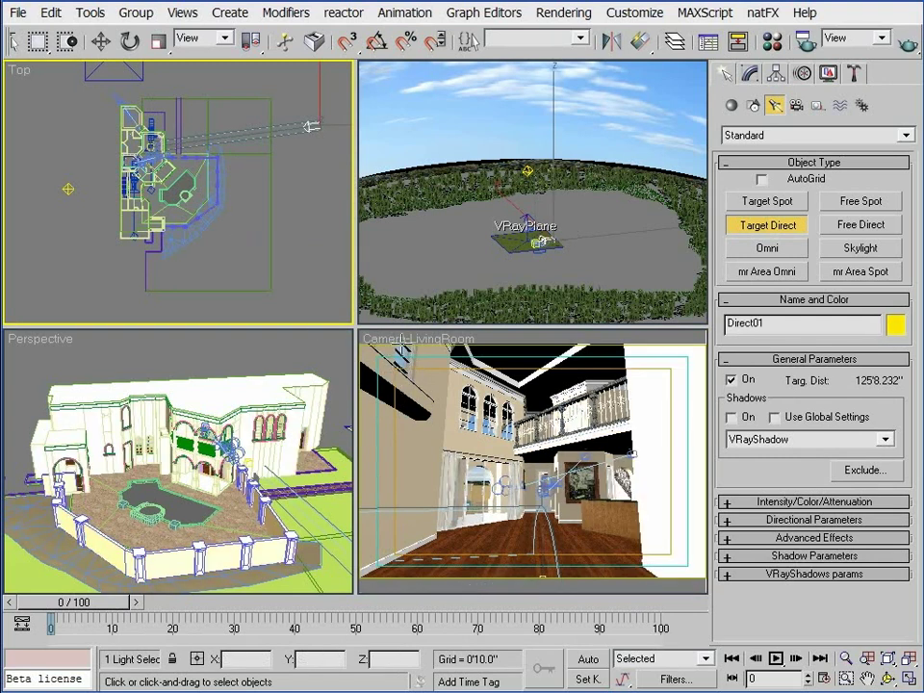
# Step: Change the sky viewport to a Front view and raise the directional light to a height of about 185'
pyautogui.rightClick(511, 243)
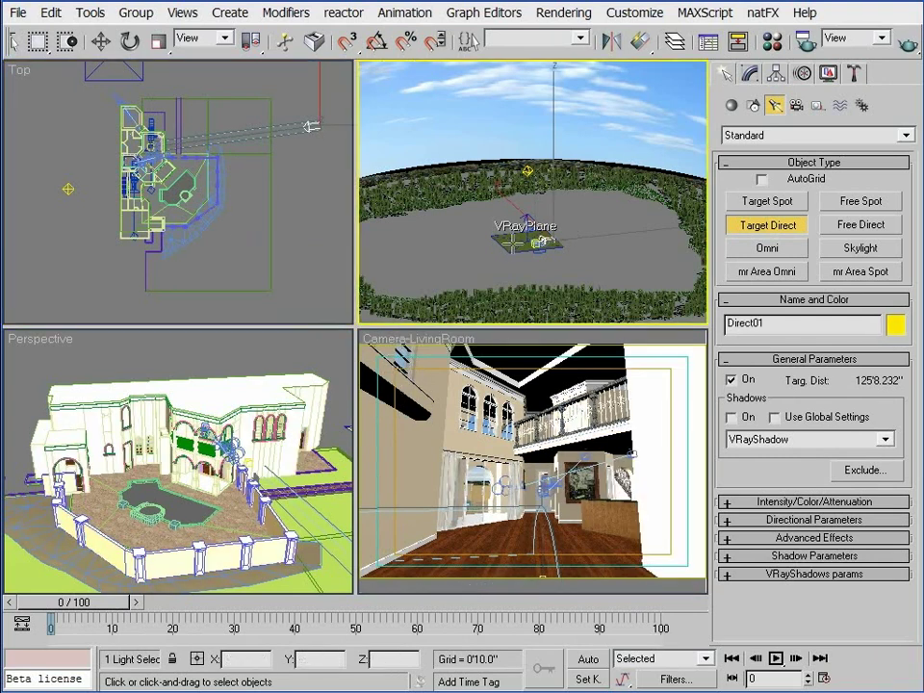
pyautogui.press('f')
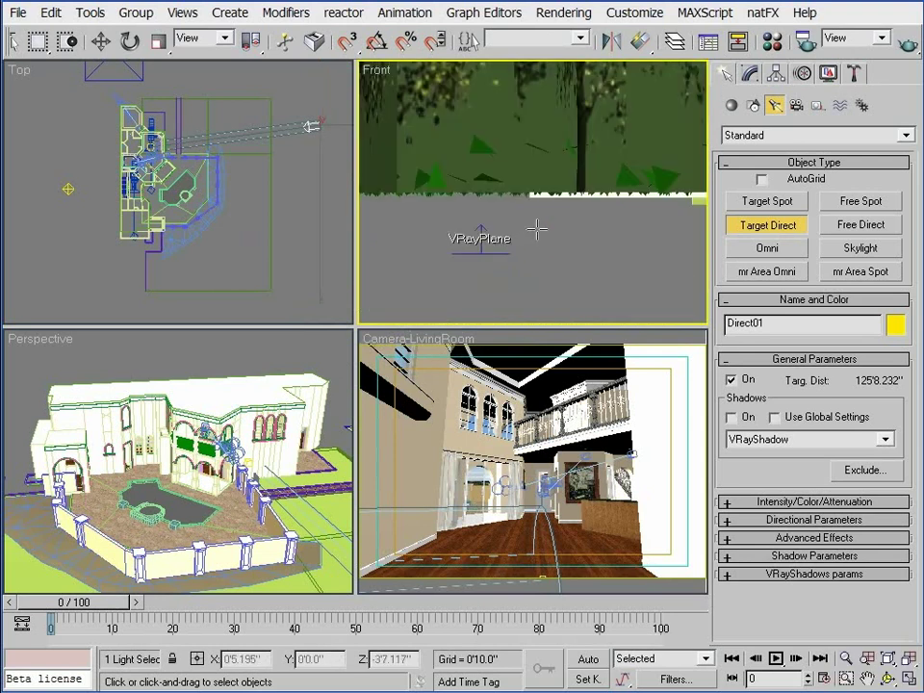
pyautogui.press('z')
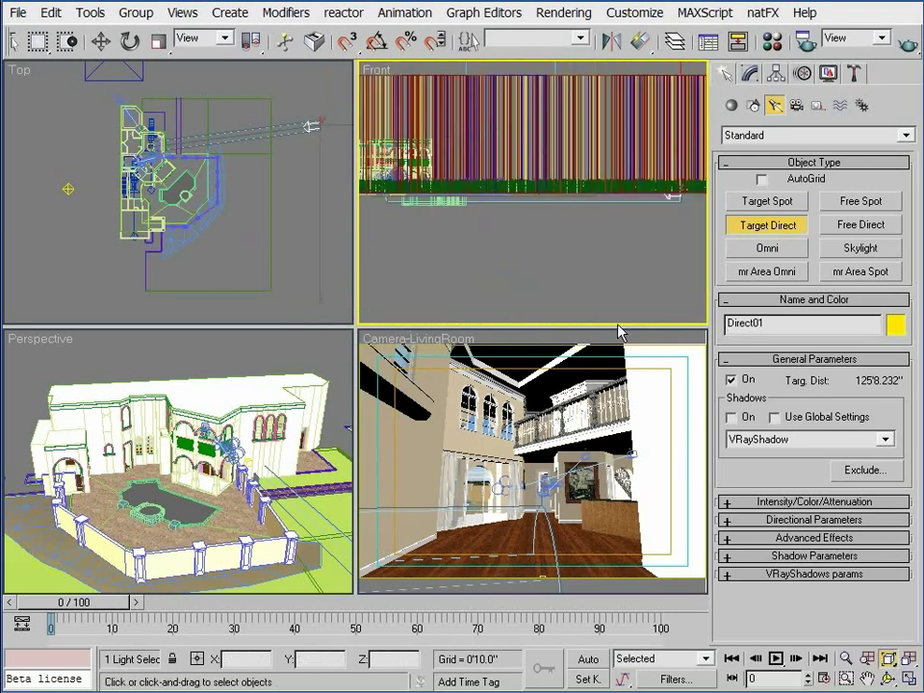
pyautogui.scroll(-3, 539, 254)
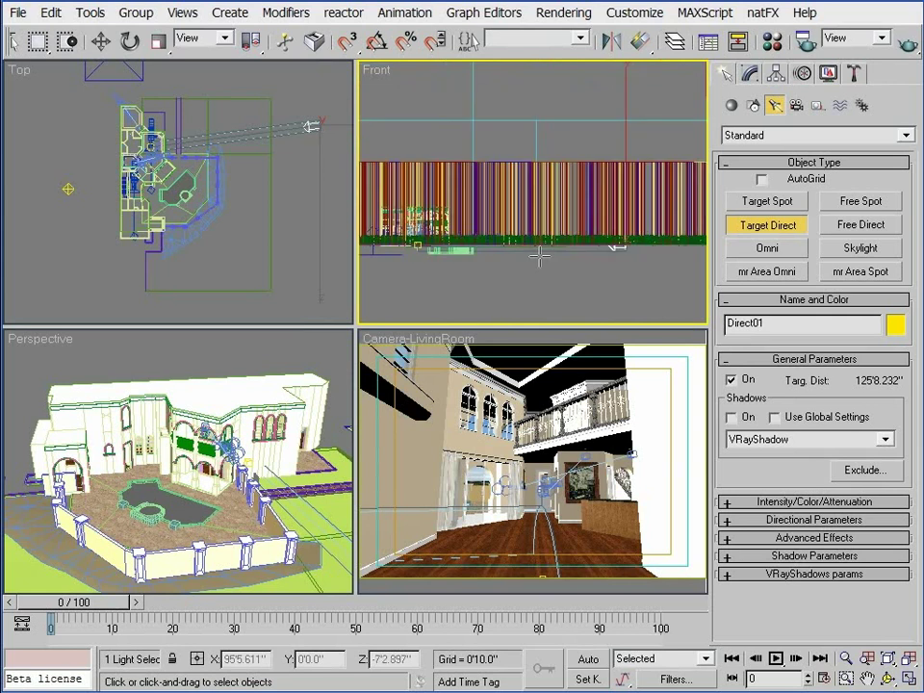
pyautogui.press('w')
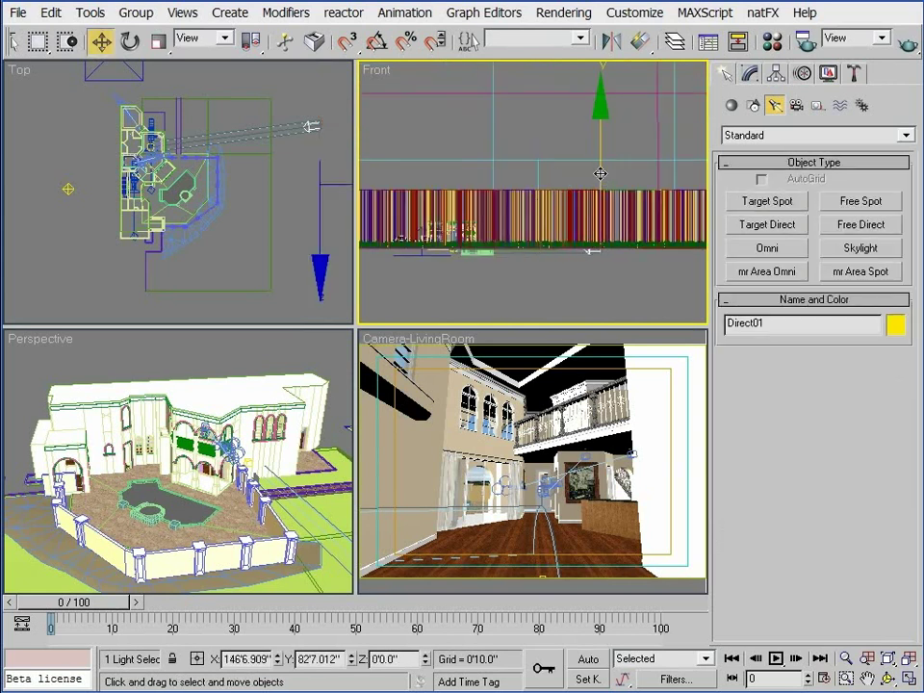
pyautogui.moveTo(600, 154); pyautogui.dragTo(584, 1)
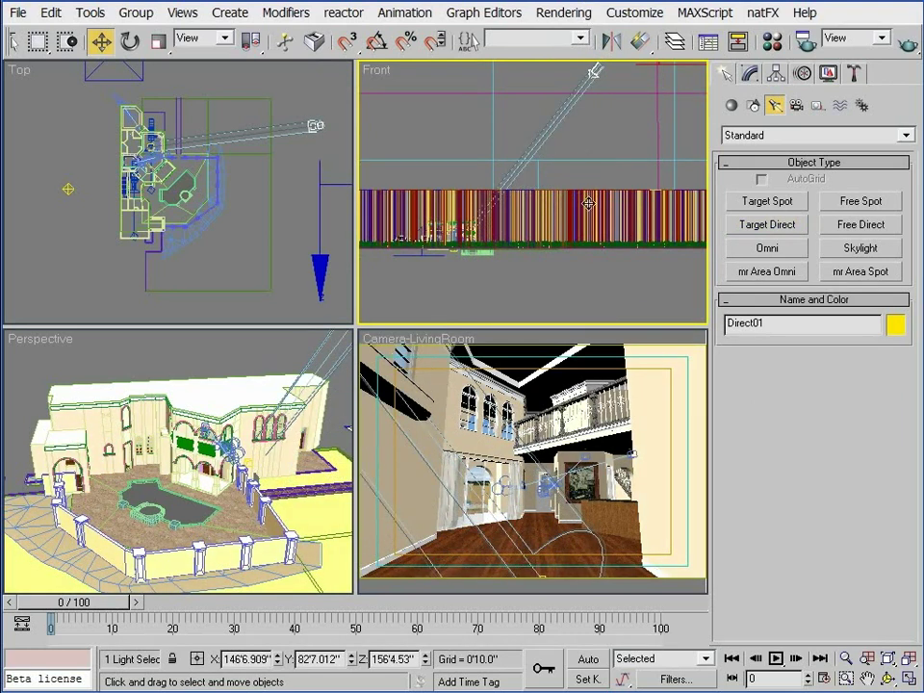
pyautogui.moveTo(589, 203); pyautogui.dragTo(588, 254, button='middle')
pyautogui.scroll(-2, 590, 120)
pyautogui.moveTo(590, 120); pyautogui.dragTo(581, 186, button='middle')
pyautogui.moveTo(588, 81); pyautogui.dragTo(587, 63)
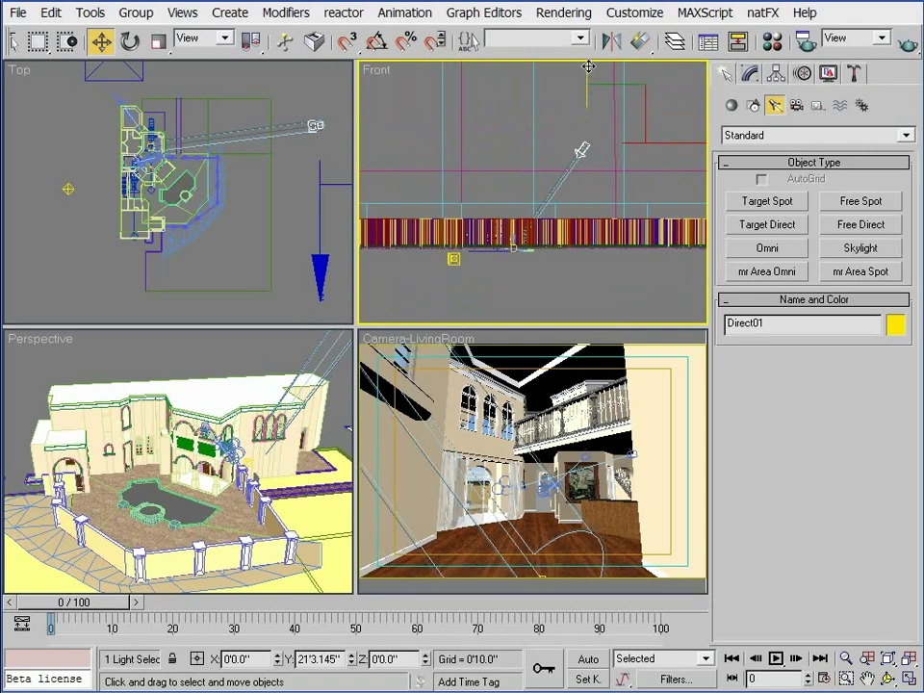
# Step: Make the living room camera view active and set the directional light's hotspot/beam to 10000'
pyautogui.rightClick(673, 373)
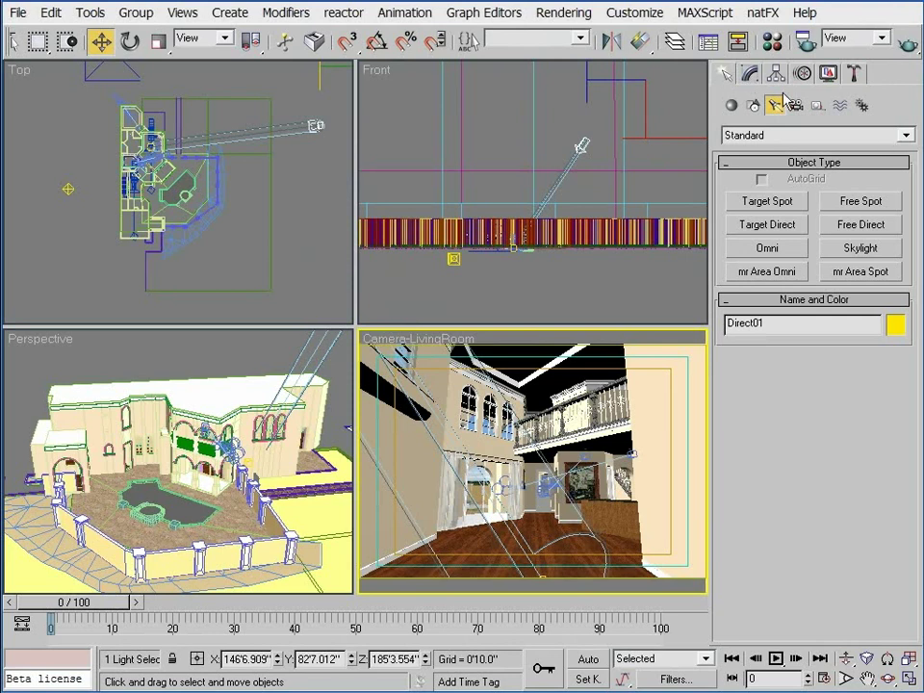
pyautogui.click(750, 74)
pyautogui.moveTo(863, 506); pyautogui.dragTo(756, 502)
pyautogui.write('10000')
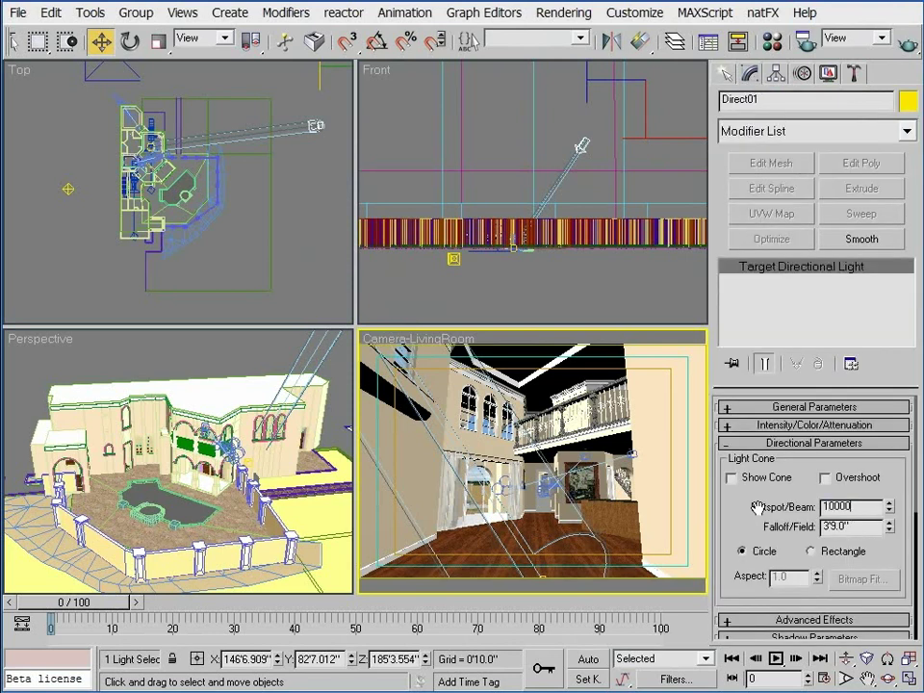
pyautogui.press('Return')
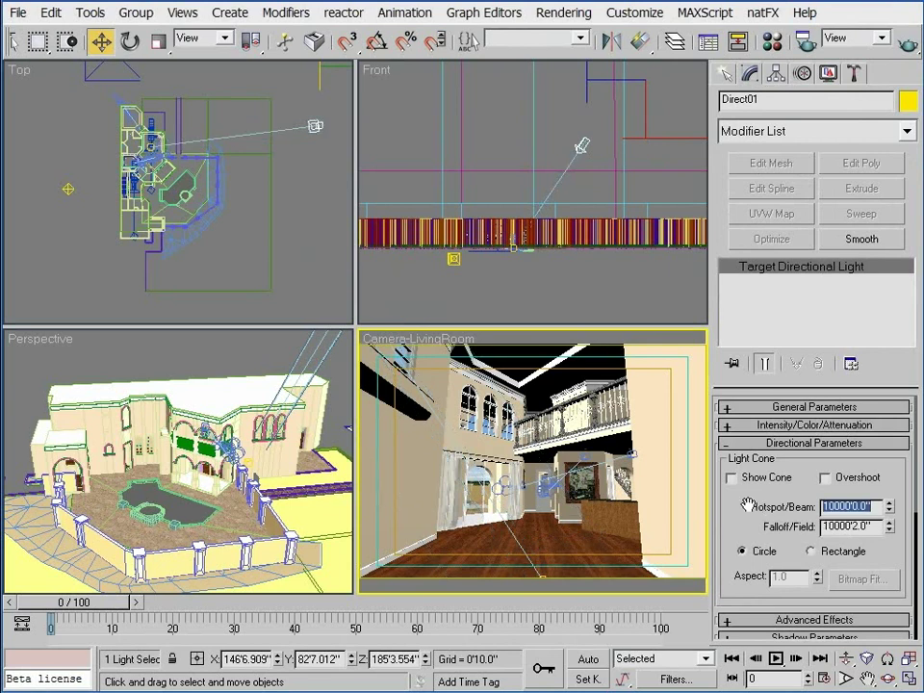
# Step: Turn on shadows for the directional light and set the shadow type to VRayShadow
pyautogui.click(770, 424)
pyautogui.click(770, 403)
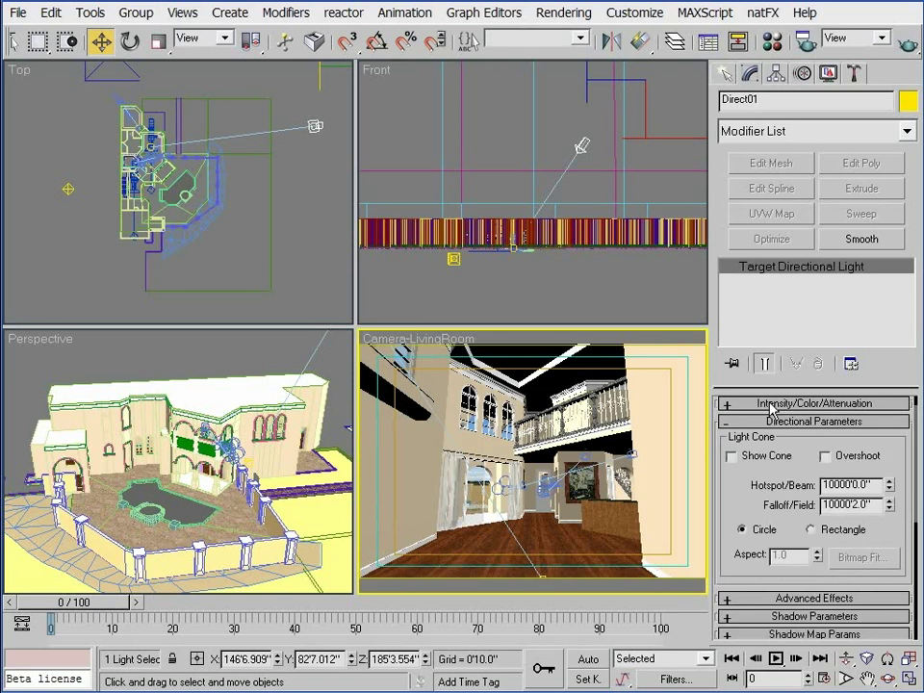
pyautogui.click(753, 421)
pyautogui.moveTo(720, 506); pyautogui.dragTo(714, 660)
pyautogui.click(758, 407)
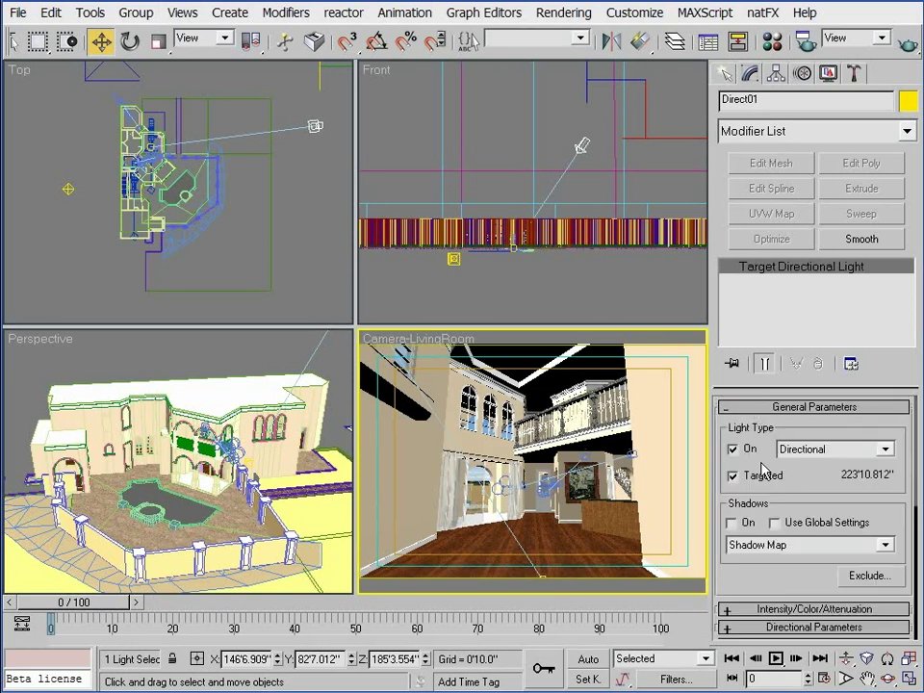
pyautogui.click(758, 545)
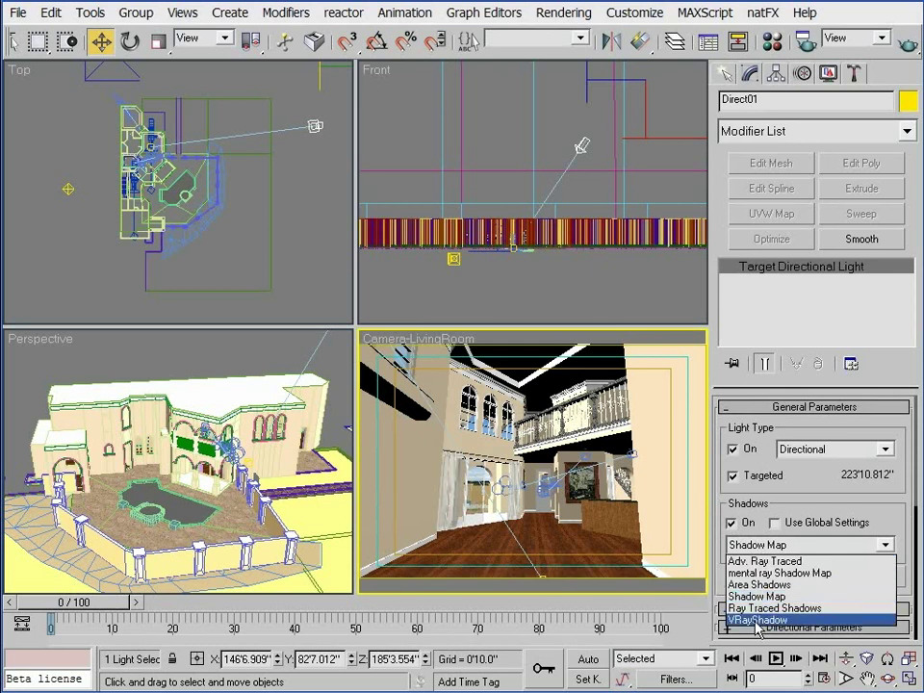
pyautogui.click(765, 614)
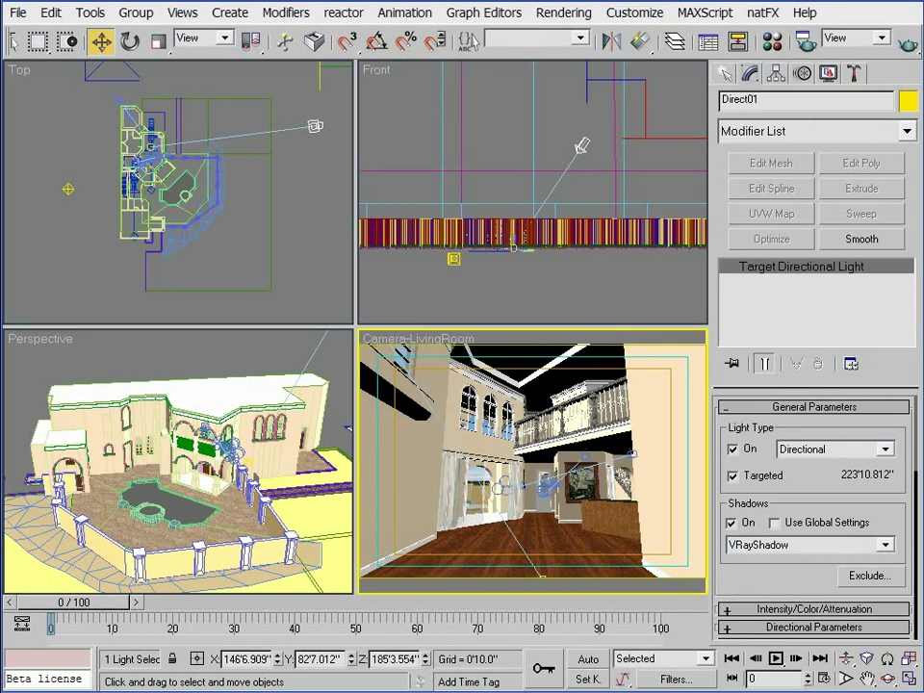
# Step: Test-render the living room camera view again with the directional light casting shadows, and close the rendered frame
pyautogui.click(909, 47)
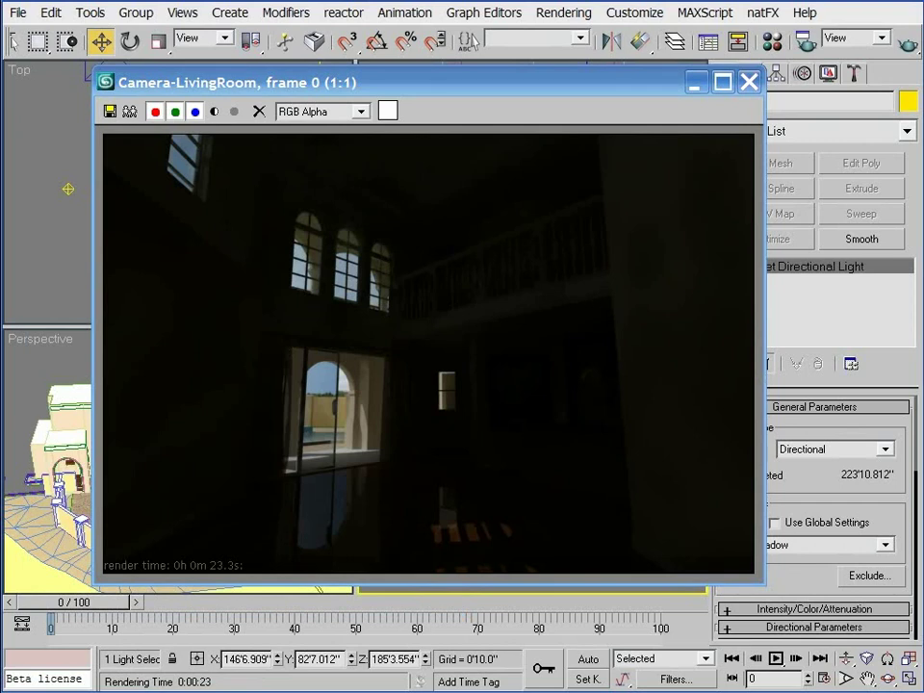
pyautogui.click(748, 82)
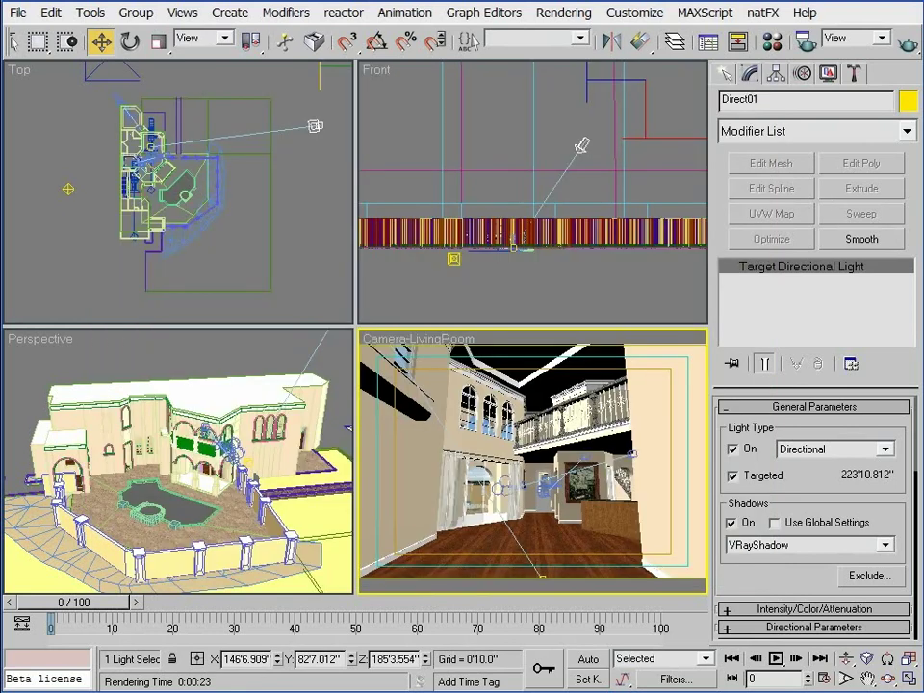
# Step: Open the directional light's intensity, color and attenuation settings, and review the last rendering of the living room camera
pyautogui.click(855, 406)
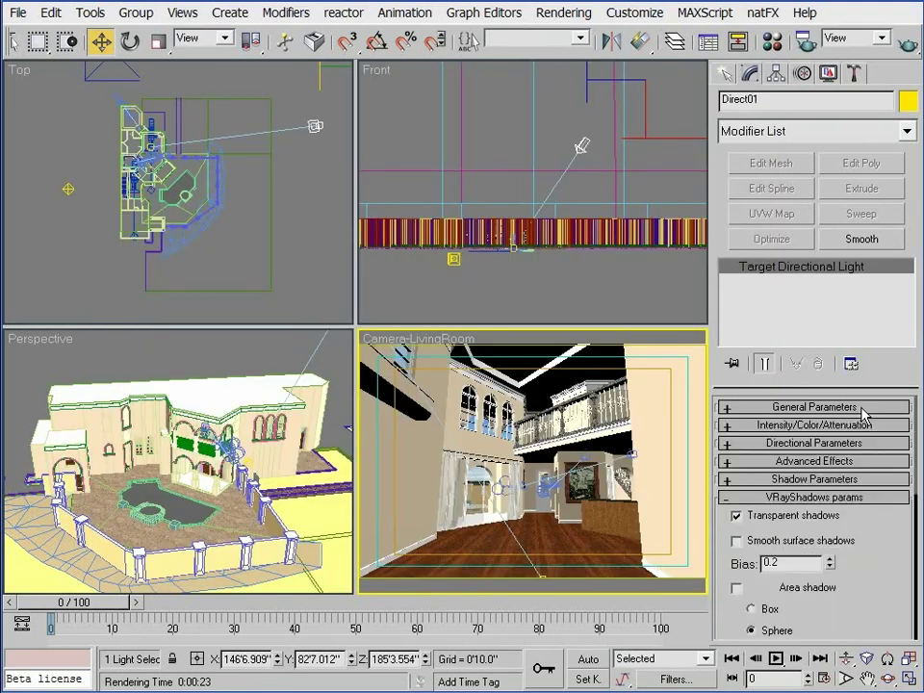
pyautogui.click(865, 496)
pyautogui.click(814, 425)
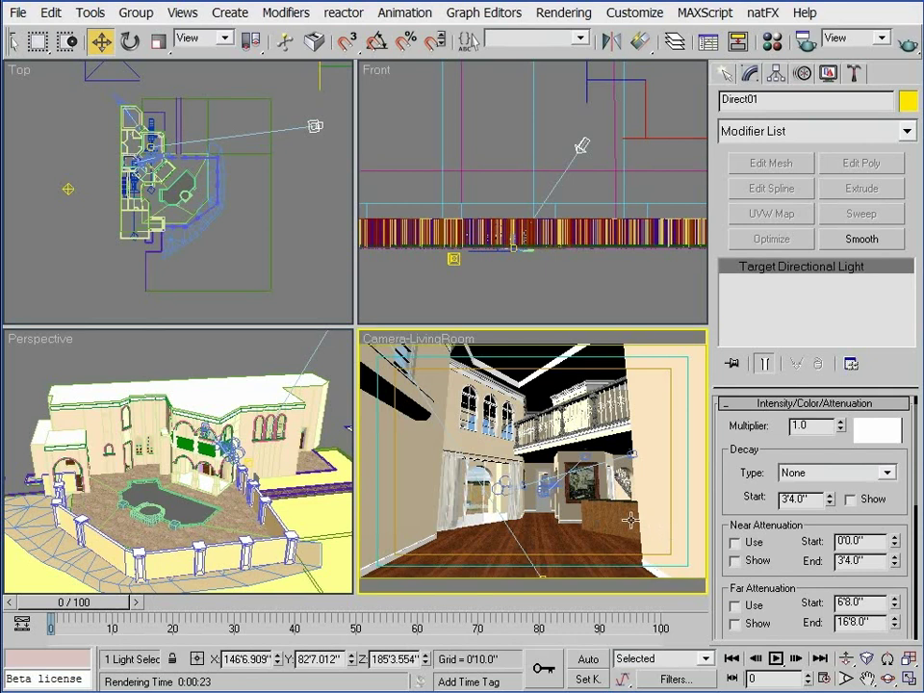
pyautogui.click(563, 13)
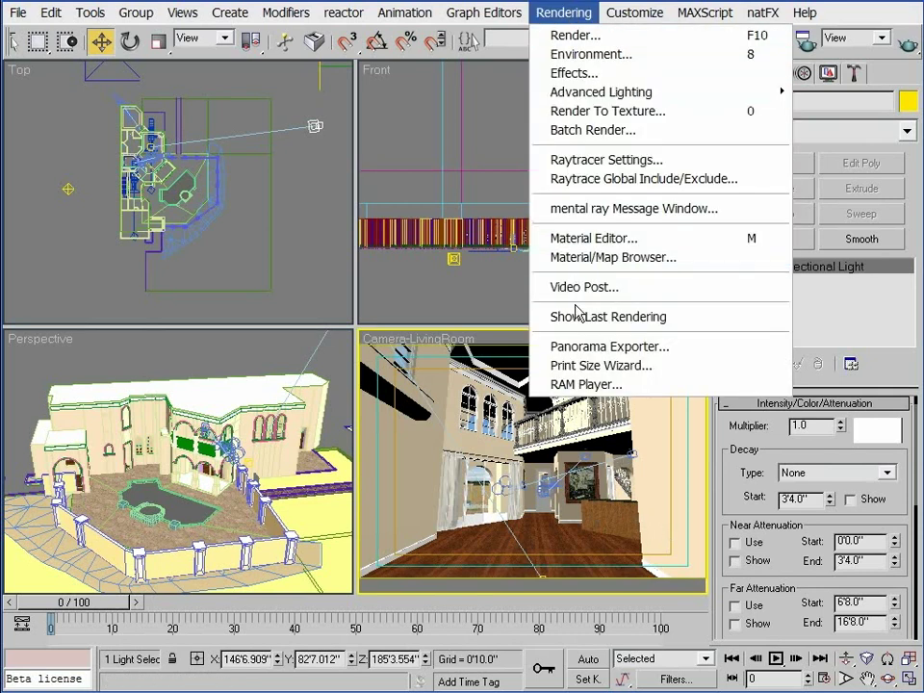
pyautogui.click(616, 316)
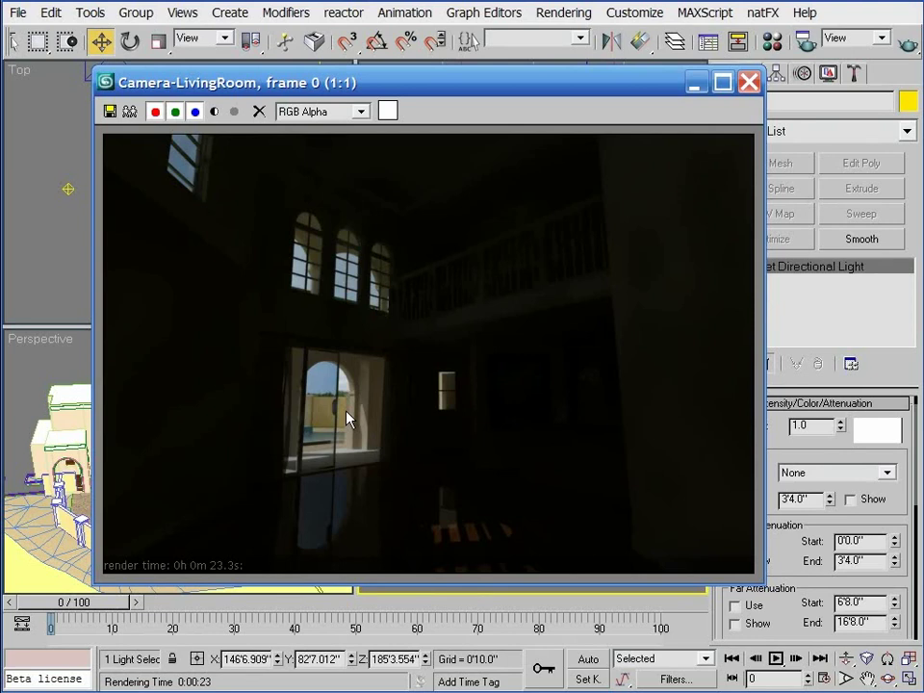
pyautogui.hotkey('ctrl', 's')
pyautogui.click(749, 83)
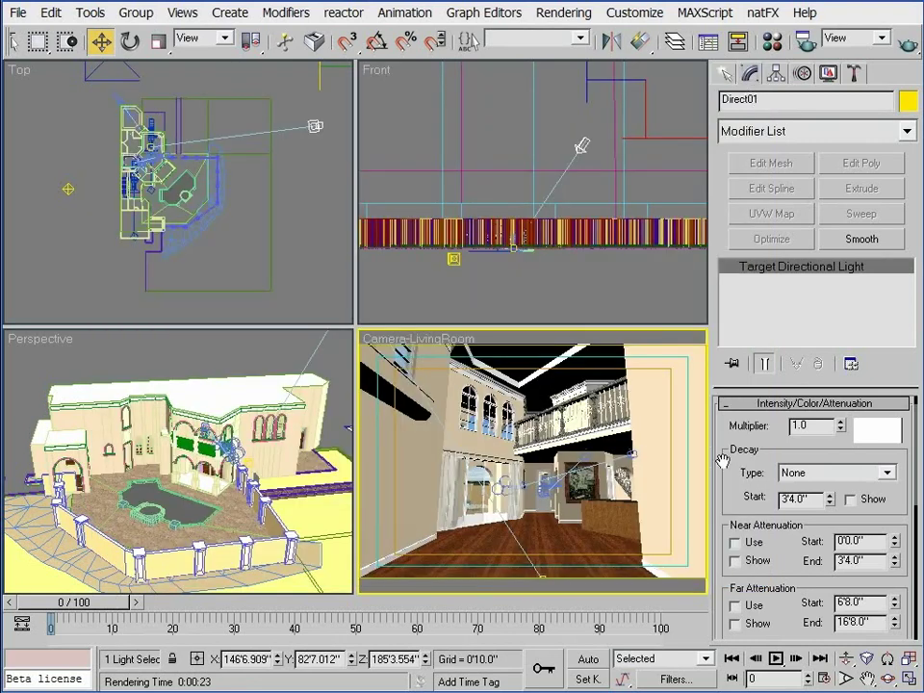
# Step: Set the directional light's multiplier to 3.0
pyautogui.moveTo(829, 430); pyautogui.dragTo(766, 434)
pyautogui.write('3')
pyautogui.press('Return')
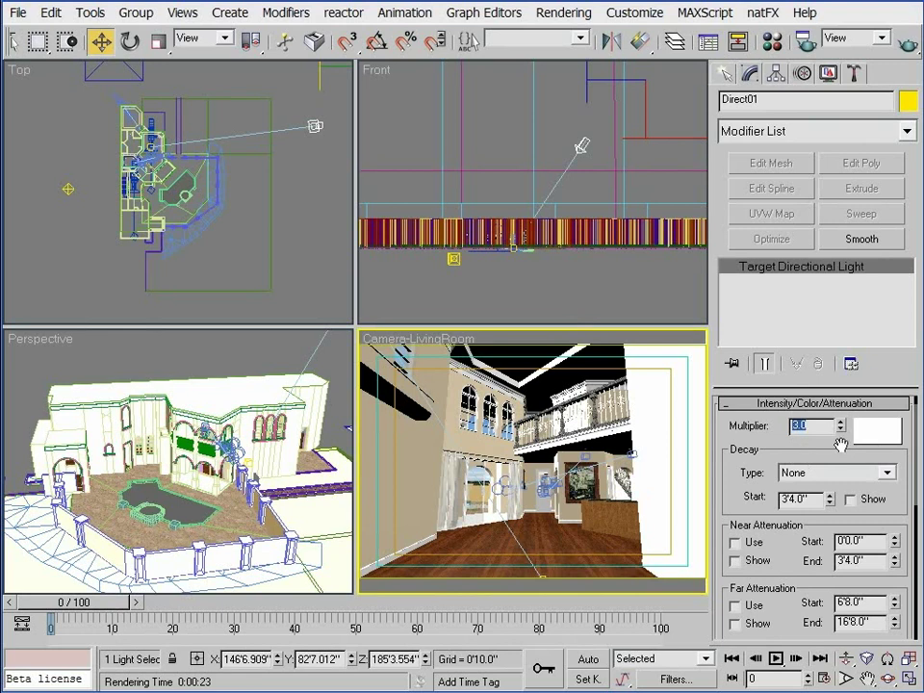
# Step: Set the directional light's color to a light peach with red 255, green 219 and blue 182
pyautogui.click(870, 443)
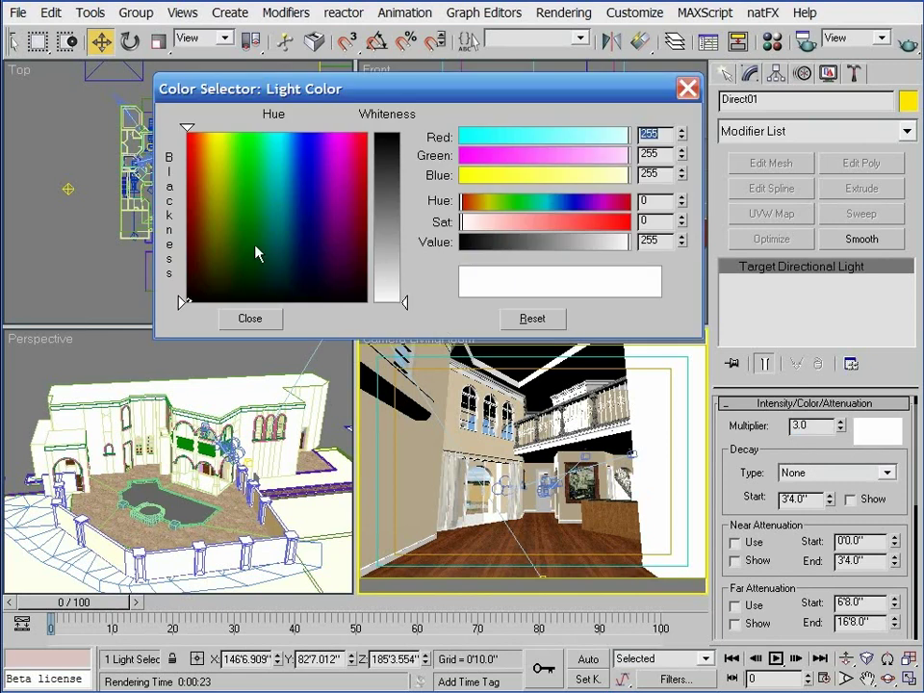
pyautogui.click(212, 252)
pyautogui.click(548, 174)
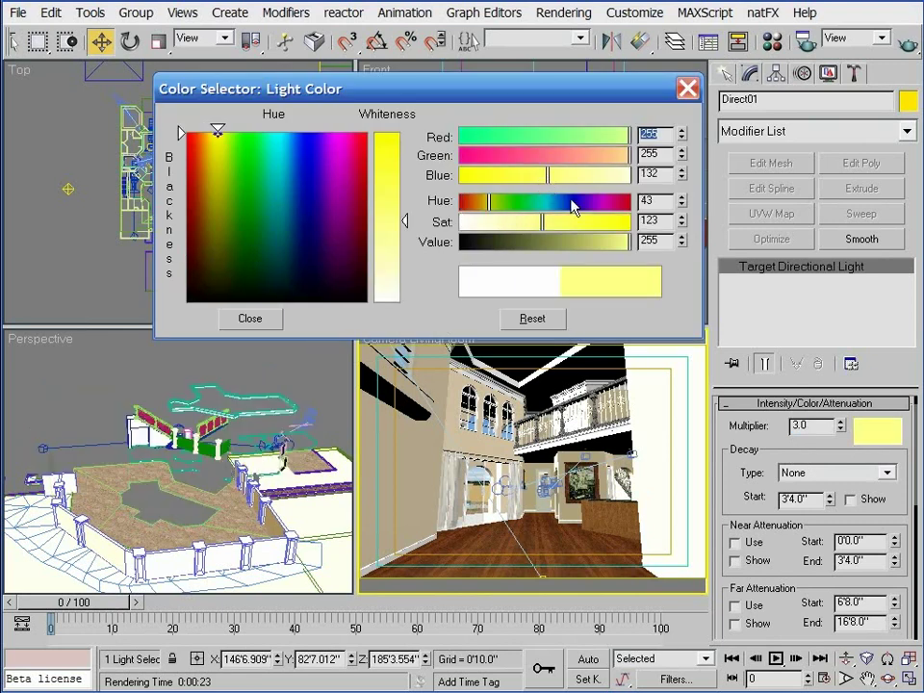
pyautogui.moveTo(615, 156)
pyautogui.mouseDown()
pyautogui.moveTo(622, 155)
pyautogui.moveTo(616, 161)
pyautogui.mouseUp()
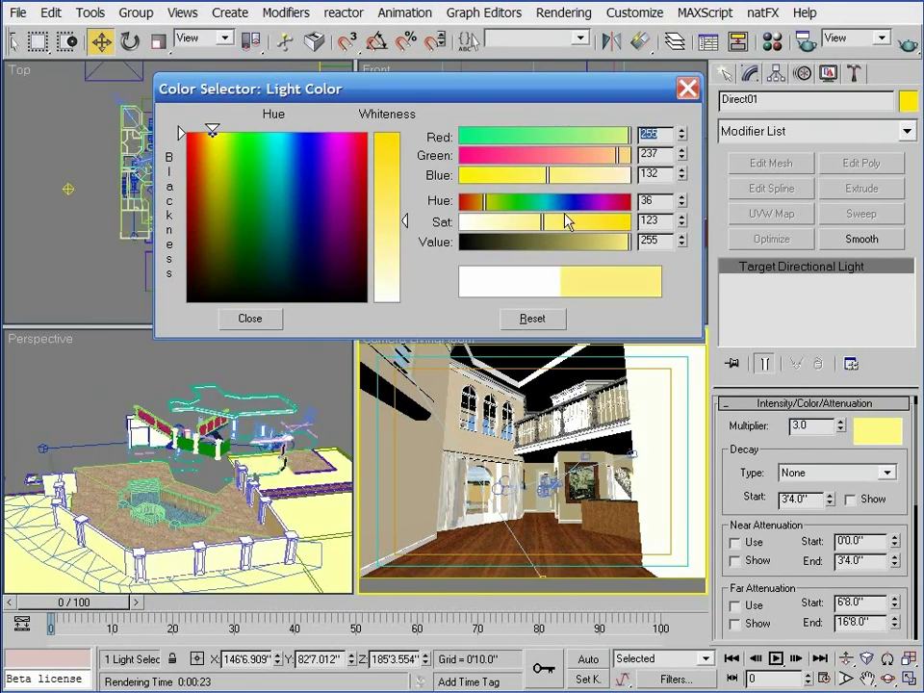
pyautogui.click(524, 156)
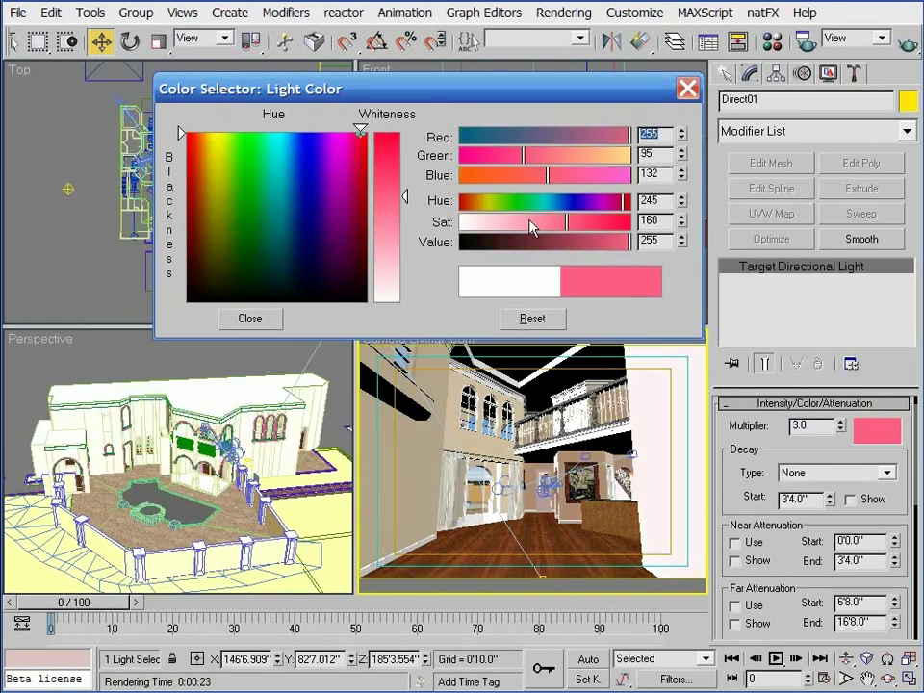
pyautogui.moveTo(532, 224); pyautogui.dragTo(525, 227)
pyautogui.click(607, 159)
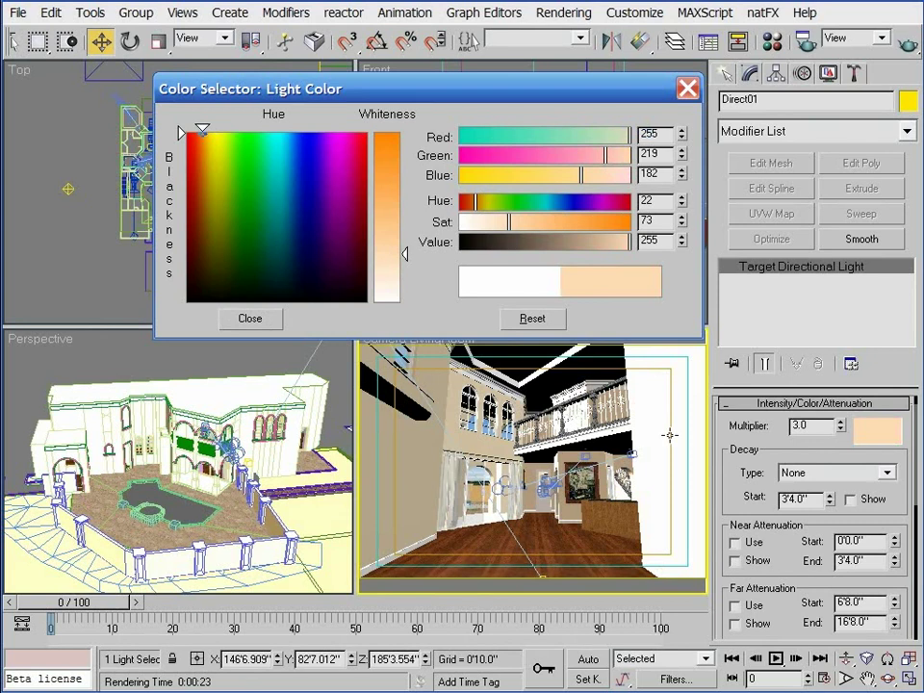
pyautogui.click(249, 317)
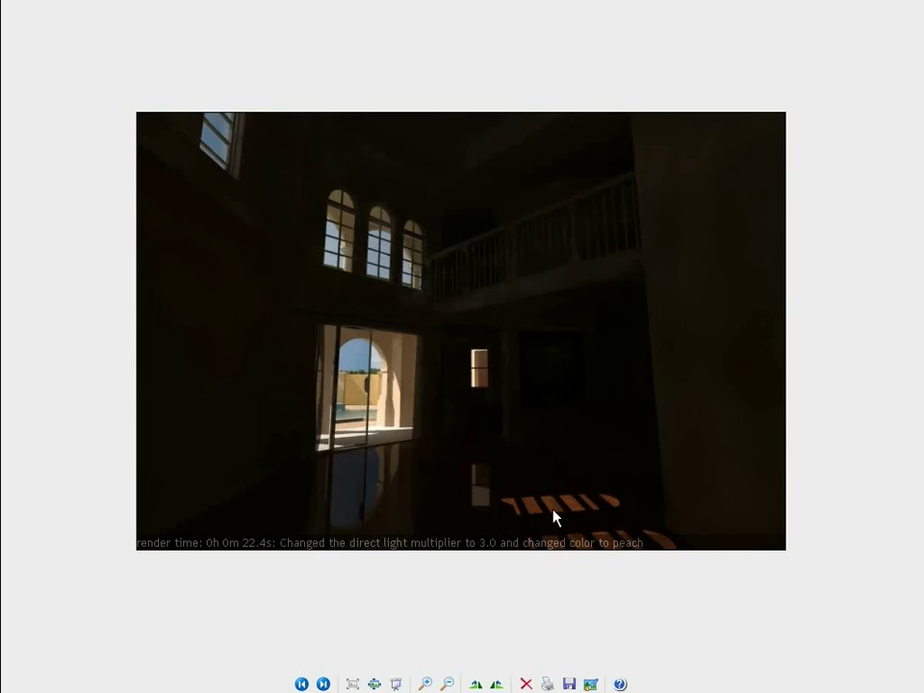
# Step: Turn on area shadow in the directional light's V-Ray shadow parameters and set its U, V and W sizes to 3'0"
pyautogui.hotkey('alt', 'F4')
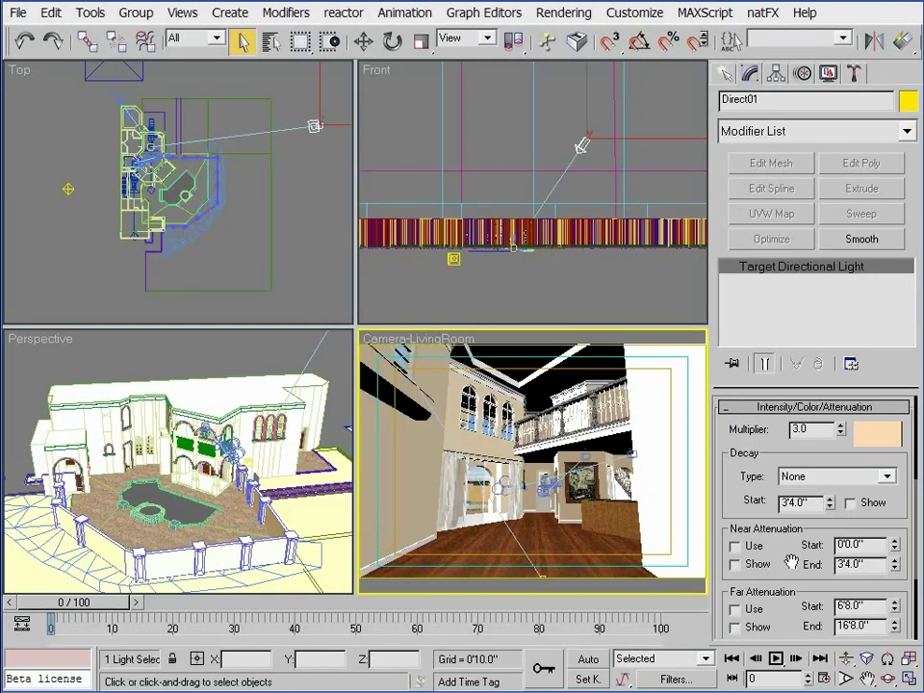
pyautogui.scroll(-4, 840, 510)
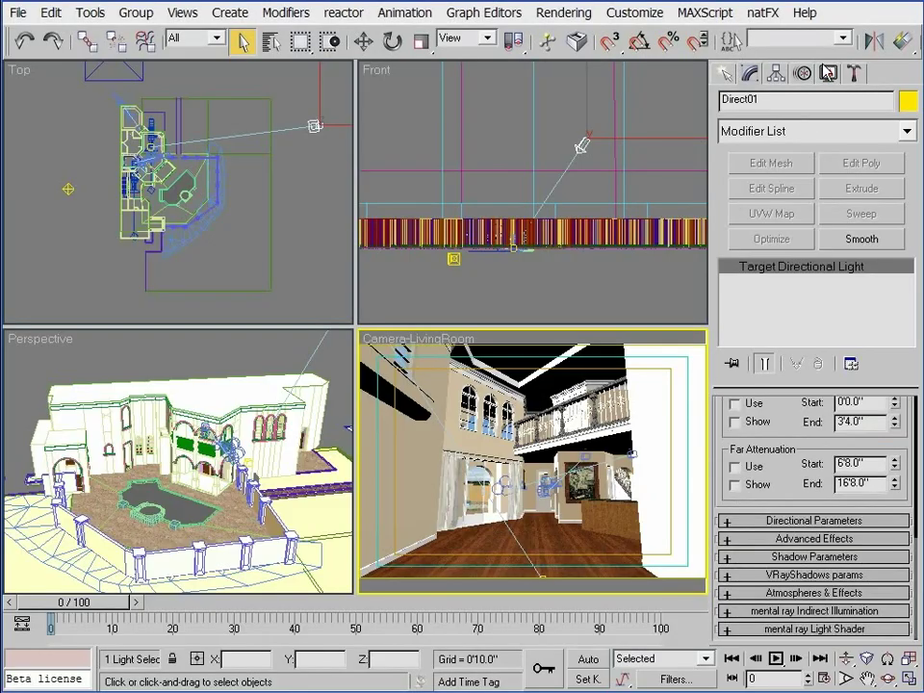
pyautogui.click(814, 575)
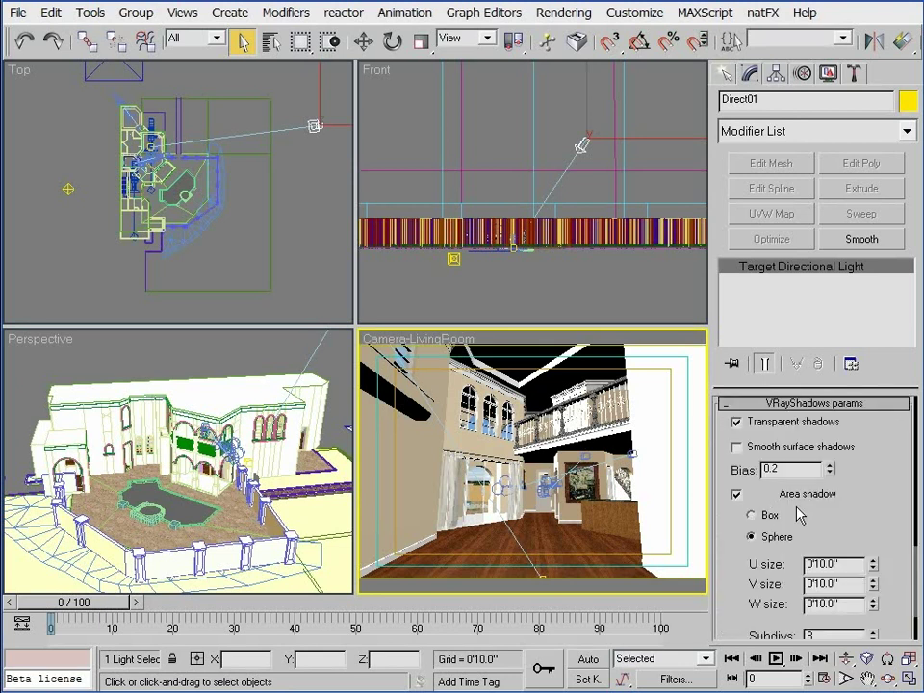
pyautogui.doubleClick(848, 566)
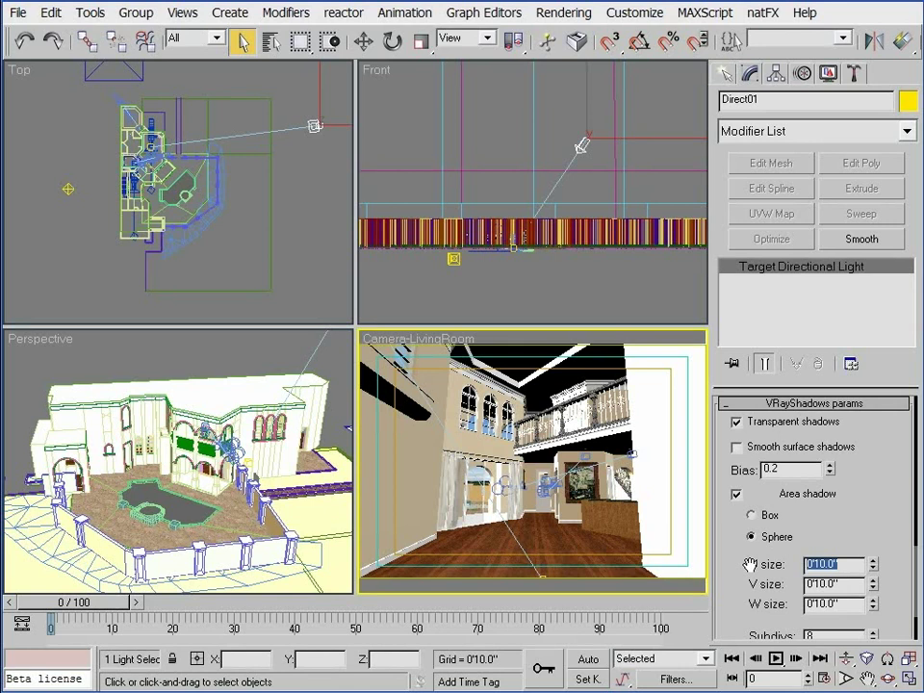
pyautogui.write('3')
pyautogui.press('Return')
pyautogui.press('Tab')
pyautogui.write('3')
pyautogui.press('Tab')
pyautogui.write('3')
pyautogui.press('Return')
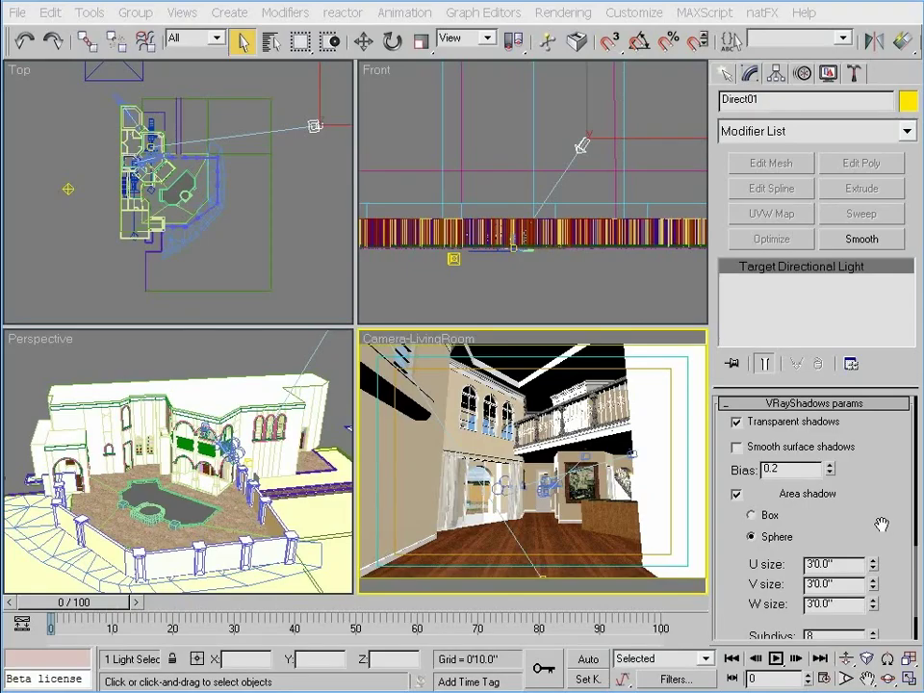
# Step: Set the directional light's V-Ray shadow subdivs to 20 and enable smooth surface shadows
pyautogui.scroll(-2, 878, 519)
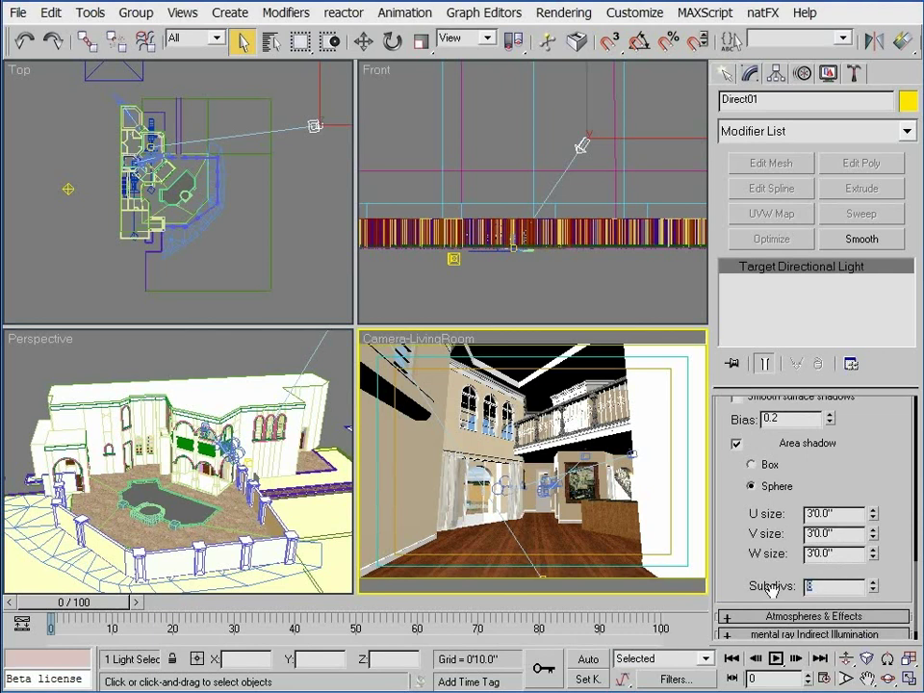
pyautogui.write('20')
pyautogui.press('Return')
pyautogui.moveTo(877, 479); pyautogui.dragTo(872, 501)
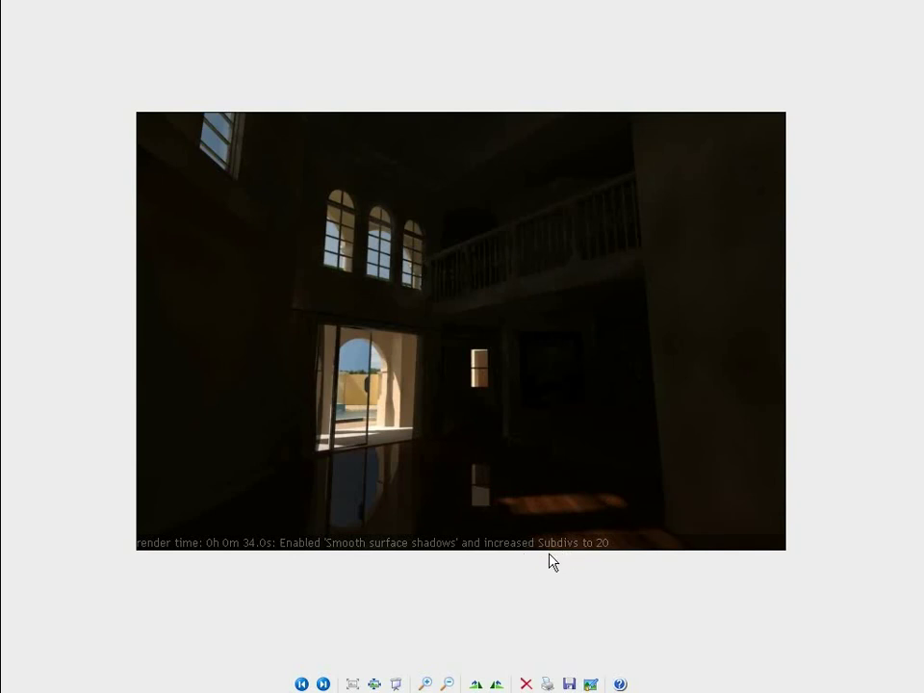
pyautogui.hotkey('alt', 'Tab')
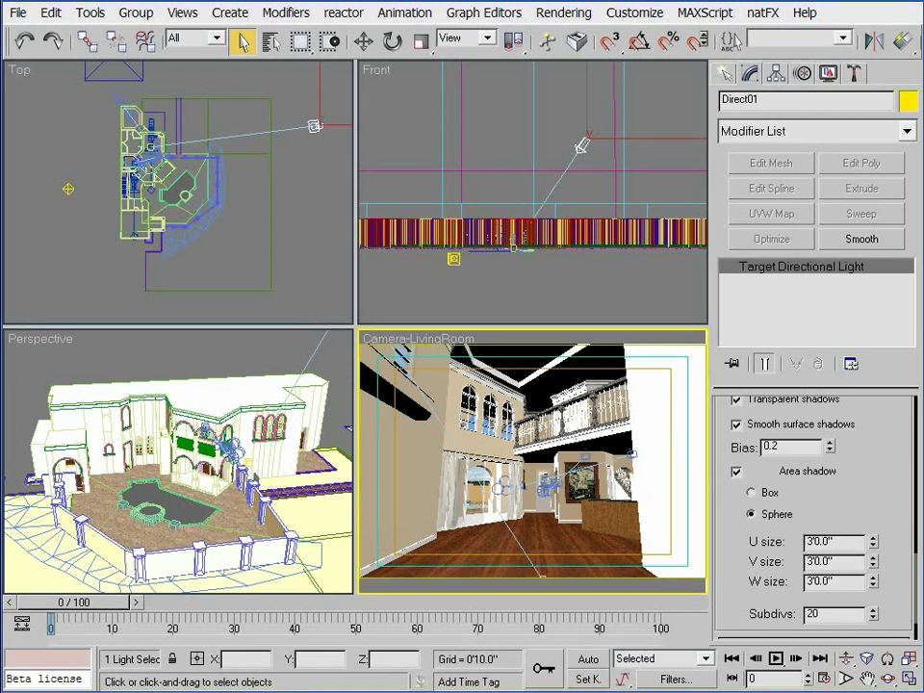
# Step: Show the V-Ray rQMC Sampler render settings beside the light parameters and try shadow subdivs of 100
pyautogui.doubleClick(839, 615)
pyautogui.press('F10')
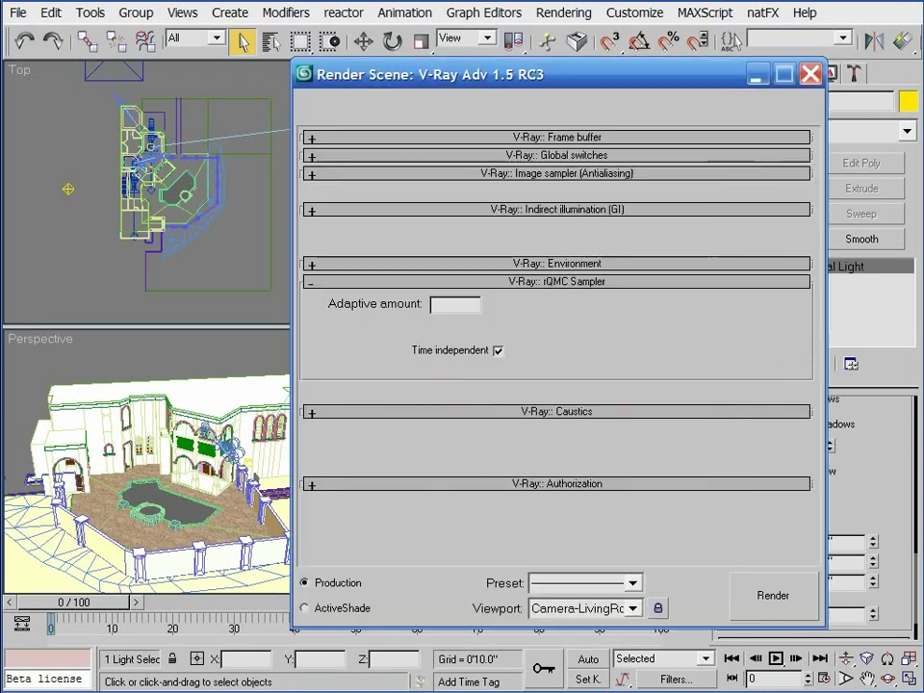
pyautogui.click(471, 328)
pyautogui.doubleClick(472, 328)
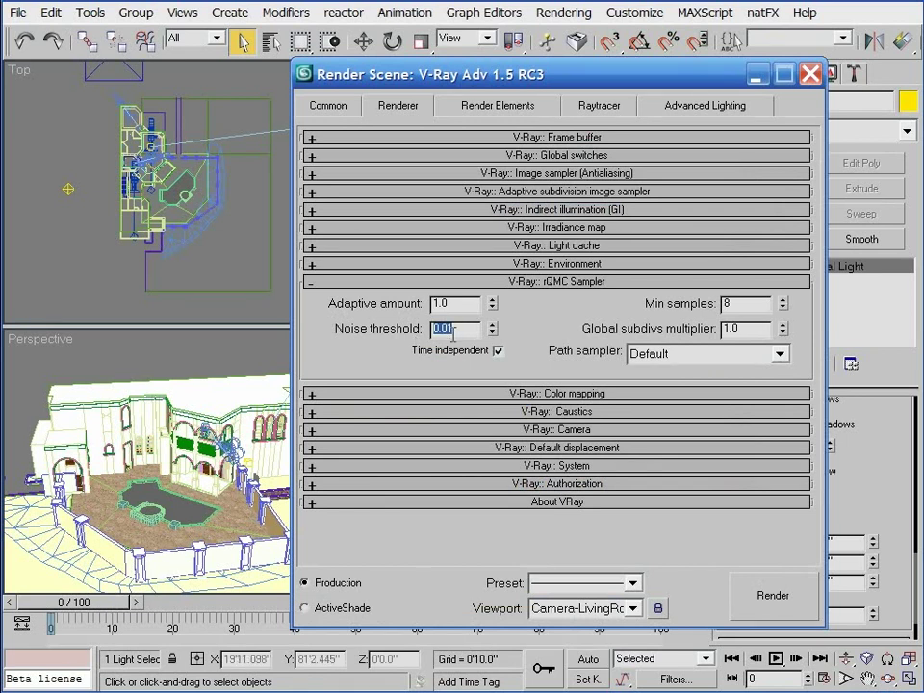
pyautogui.moveTo(457, 74); pyautogui.dragTo(343, 69)
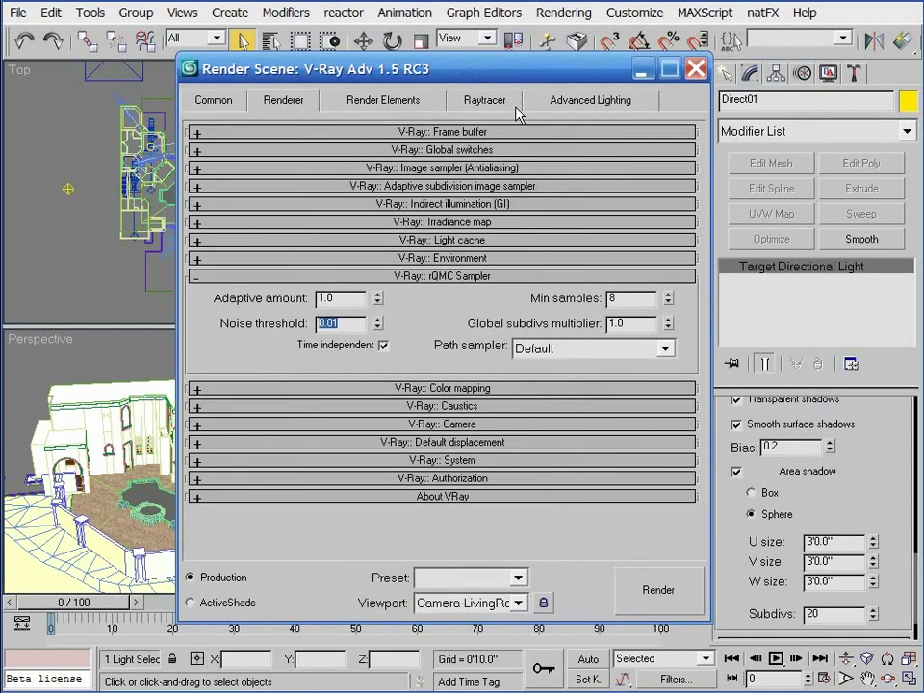
pyautogui.doubleClick(814, 613)
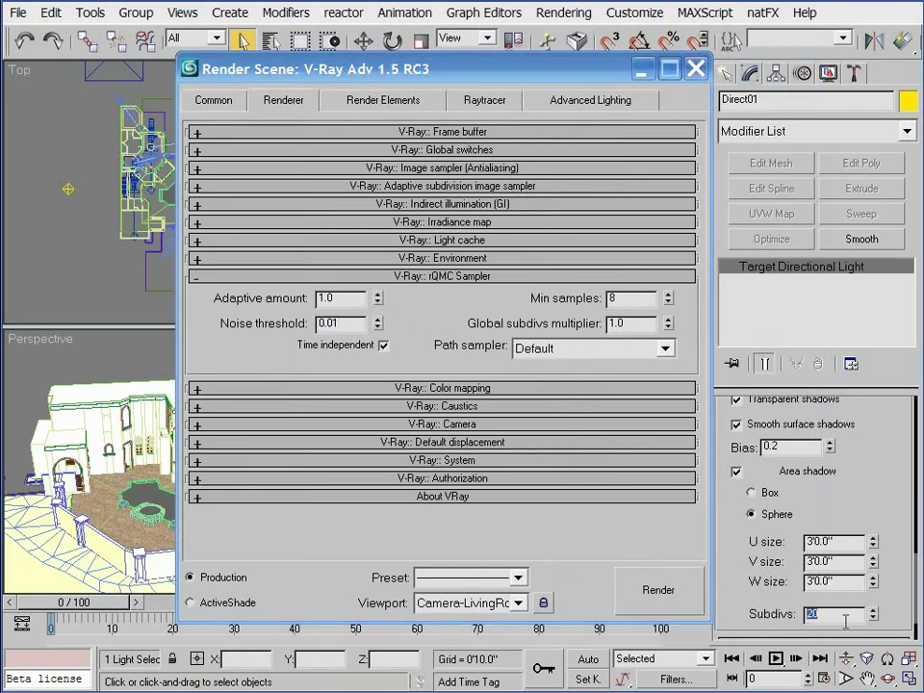
pyautogui.write('100')
# Step: Try lower rQMC Sampler noise threshold values of 0.003 and 0.004
pyautogui.click(378, 327)
pyautogui.click(359, 328)
pyautogui.write('01')
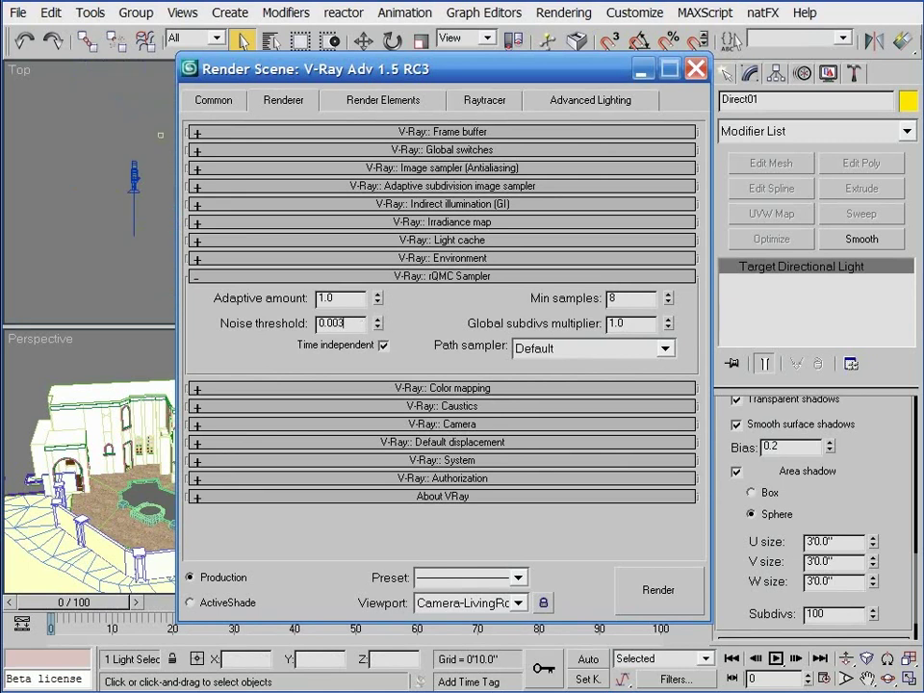
pyautogui.press('BackSpace')
pyautogui.write('4')
# Step: Restore the rQMC Sampler noise threshold to 0.01 and the light's shadow subdivs to 20
pyautogui.press('BackSpace')
pyautogui.press('BackSpace')
pyautogui.write('1')
pyautogui.click(836, 614)
pyautogui.doubleClick(837, 617)
pyautogui.write('20')
pyautogui.press('Return')
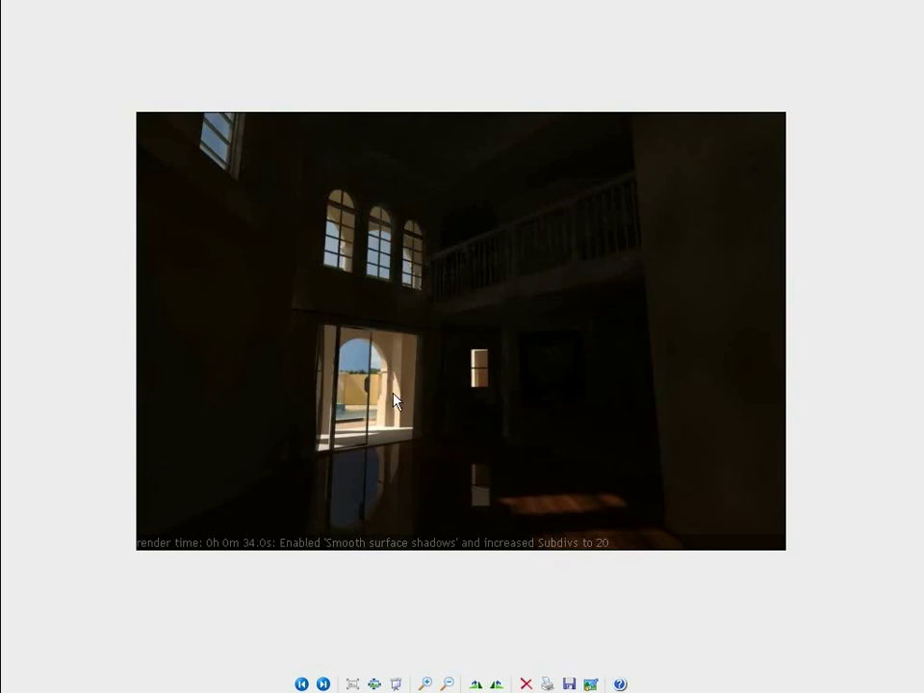
# Step: Compare the saved area-shadow render with the one using smooth surface shadows and 20 subdivs by flipping between both images
pyautogui.press('Right')
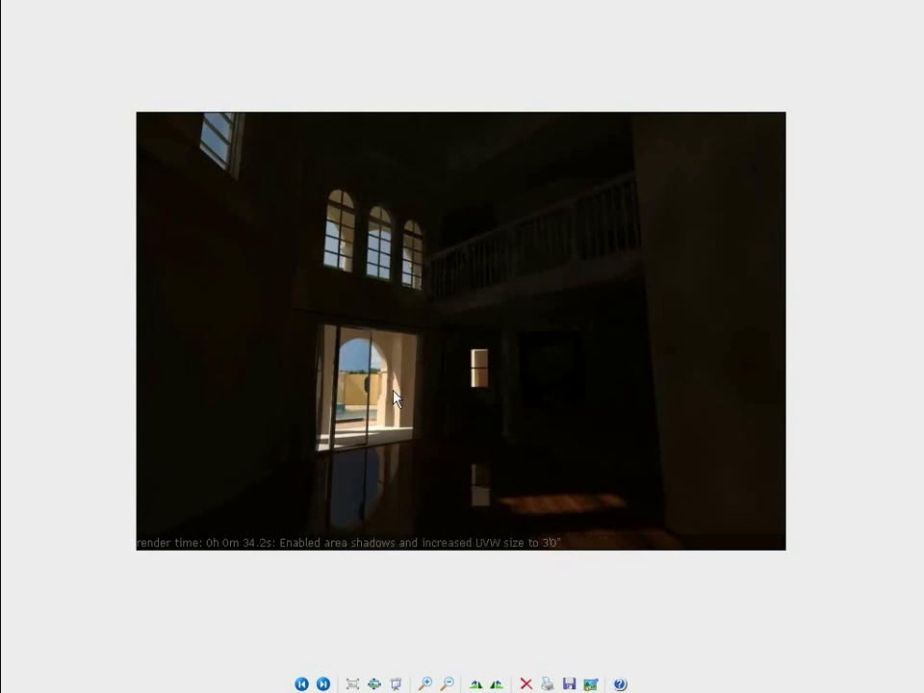
pyautogui.press('Left')
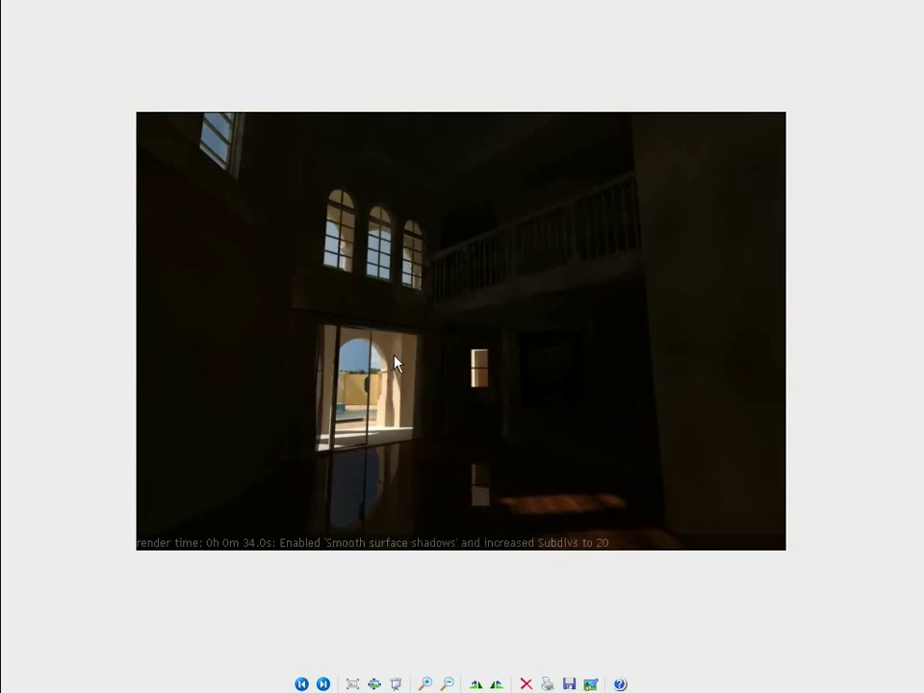
pyautogui.press('Right')
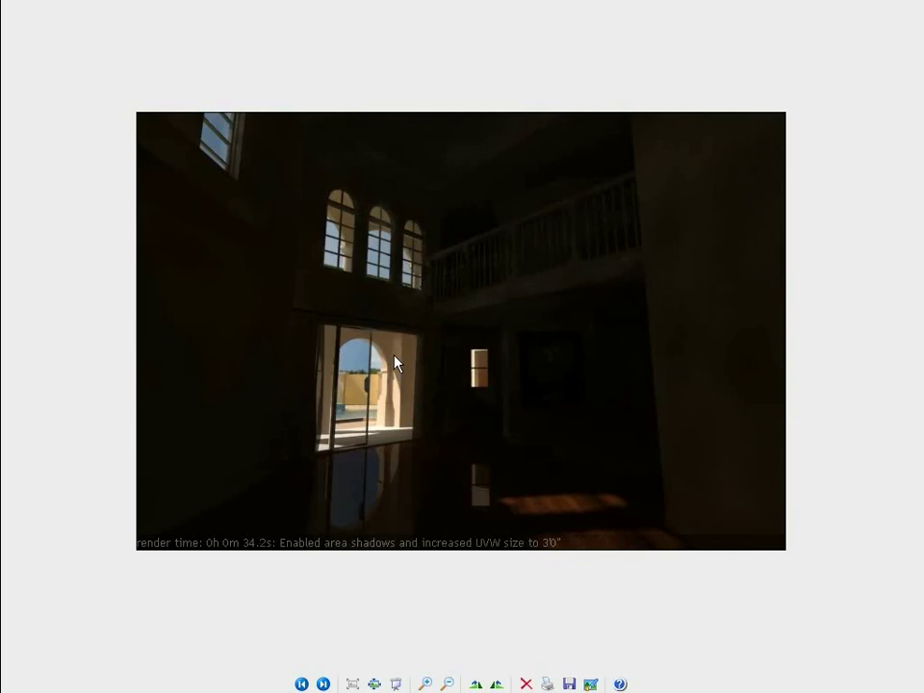
pyautogui.press('Left')
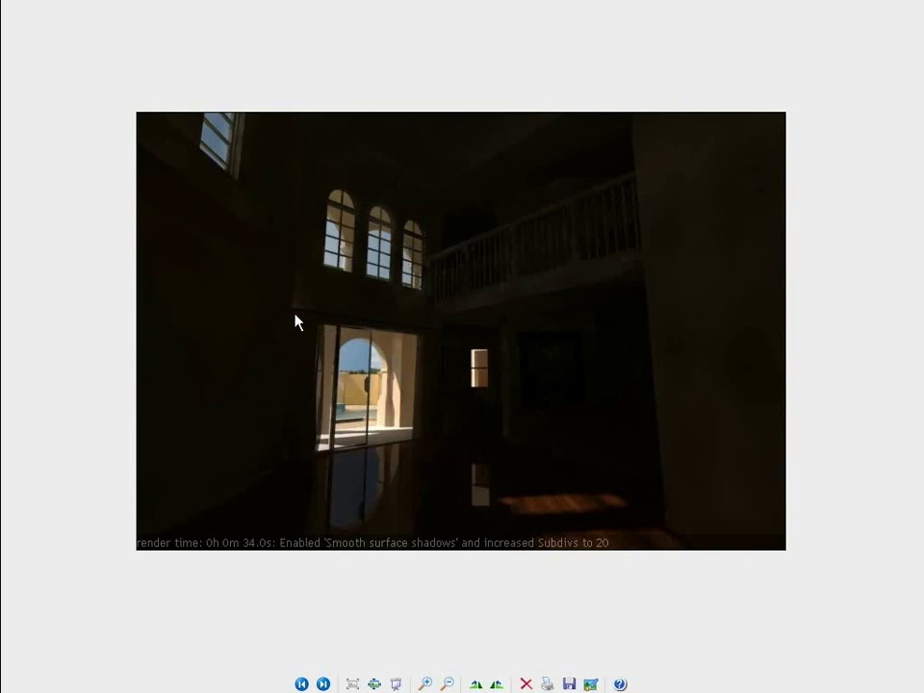
pyautogui.press('Right')
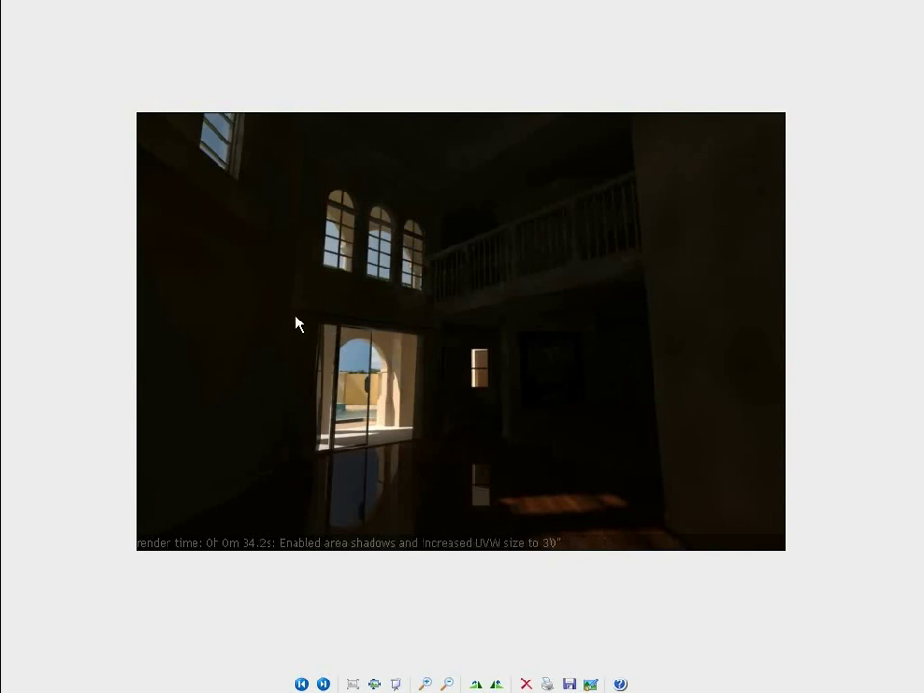
pyautogui.press('Left')
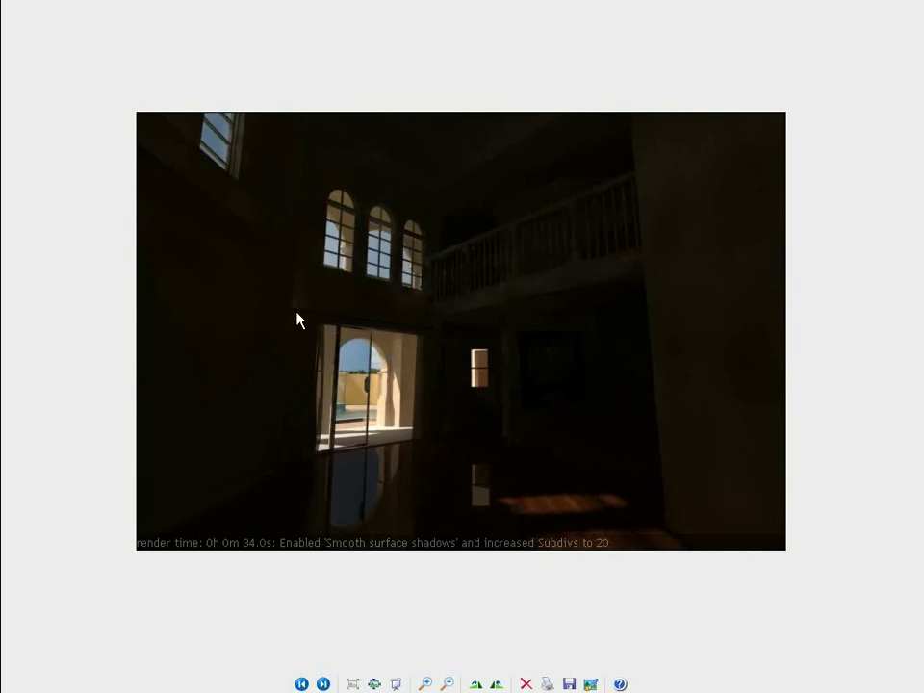
pyautogui.press('Right')
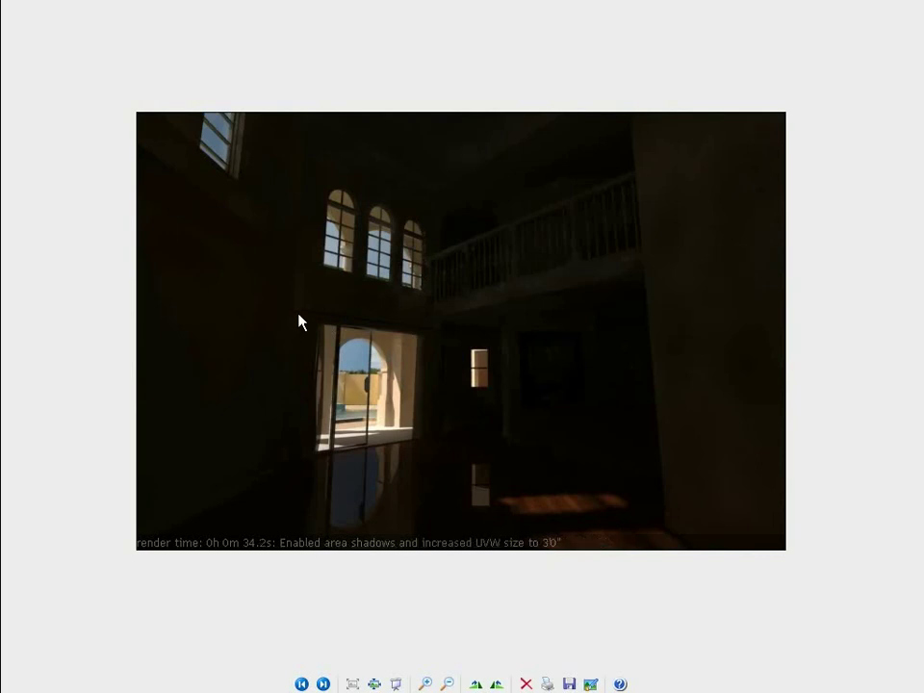
pyautogui.press('Left')
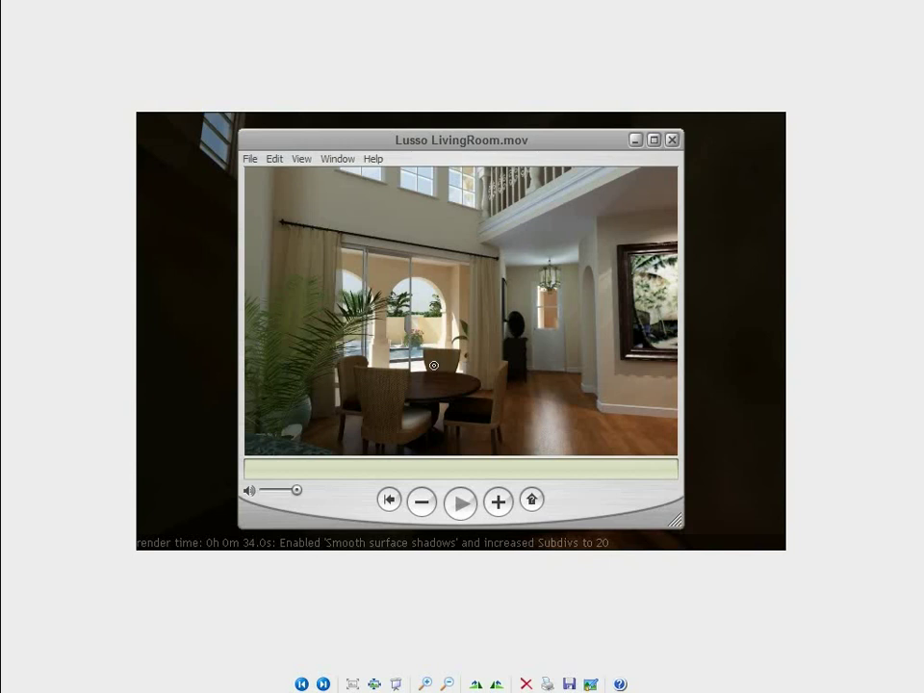
# Step: Look around the Lusso LivingRoom panorama to examine how the windows light the ceiling, walls and dining area
pyautogui.moveTo(434, 365); pyautogui.dragTo(415, 366)
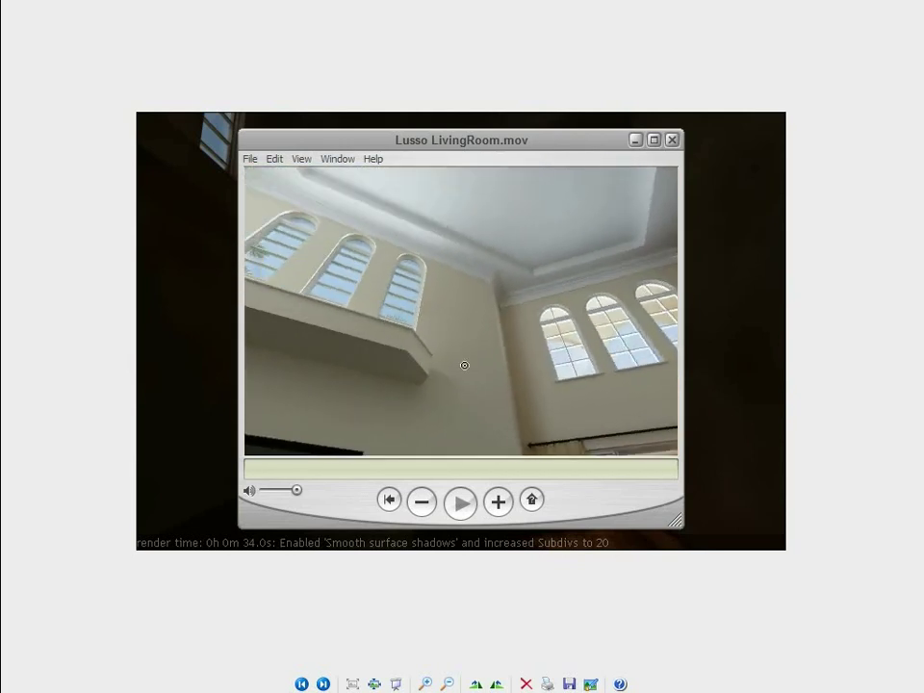
pyautogui.moveTo(427, 296); pyautogui.dragTo(519, 335)
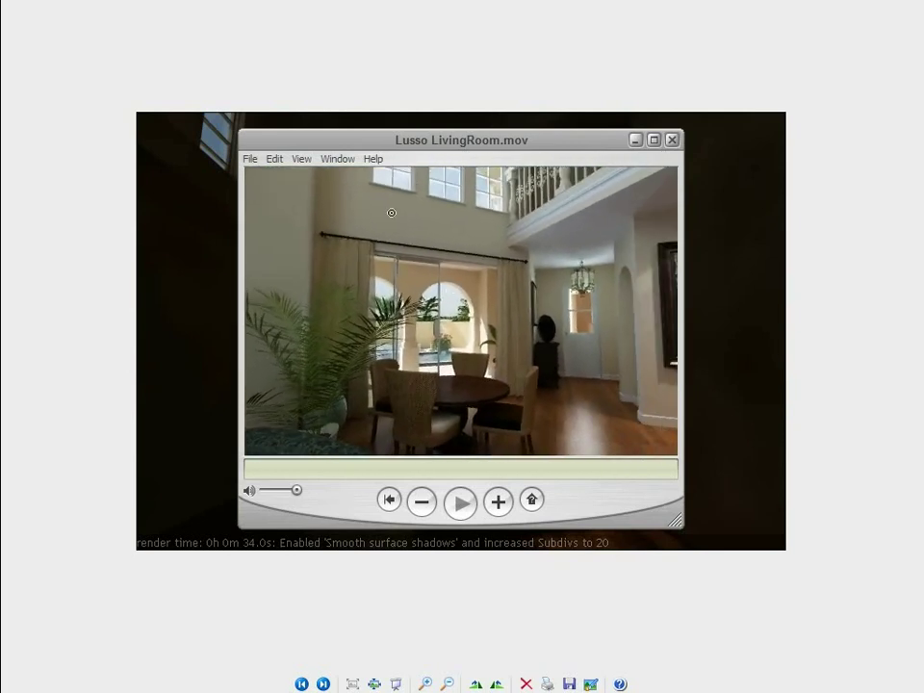
pyautogui.moveTo(300, 240); pyautogui.dragTo(250, 159)
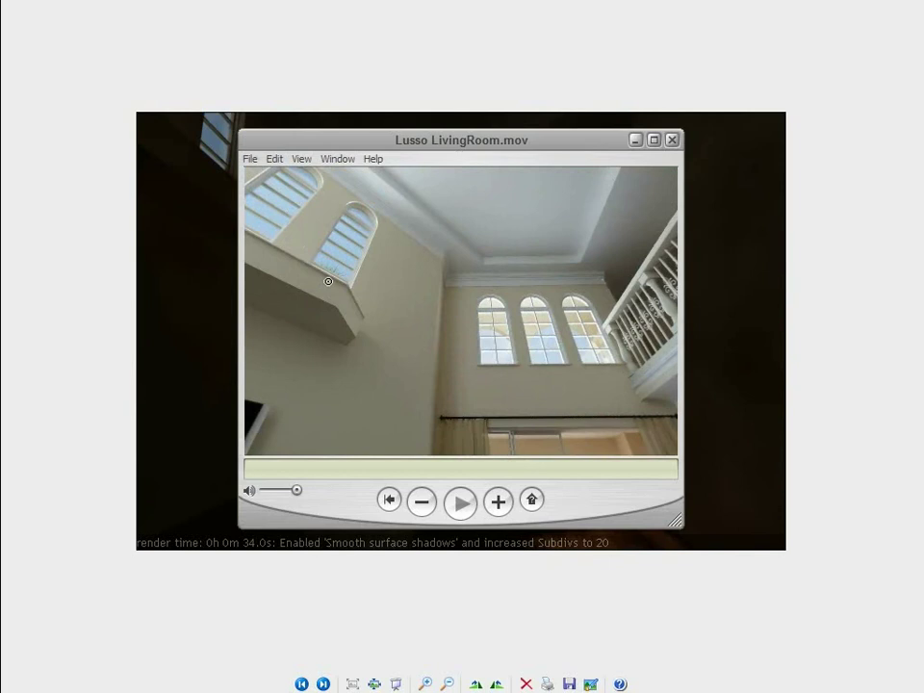
pyautogui.moveTo(313, 233); pyautogui.dragTo(451, 400)
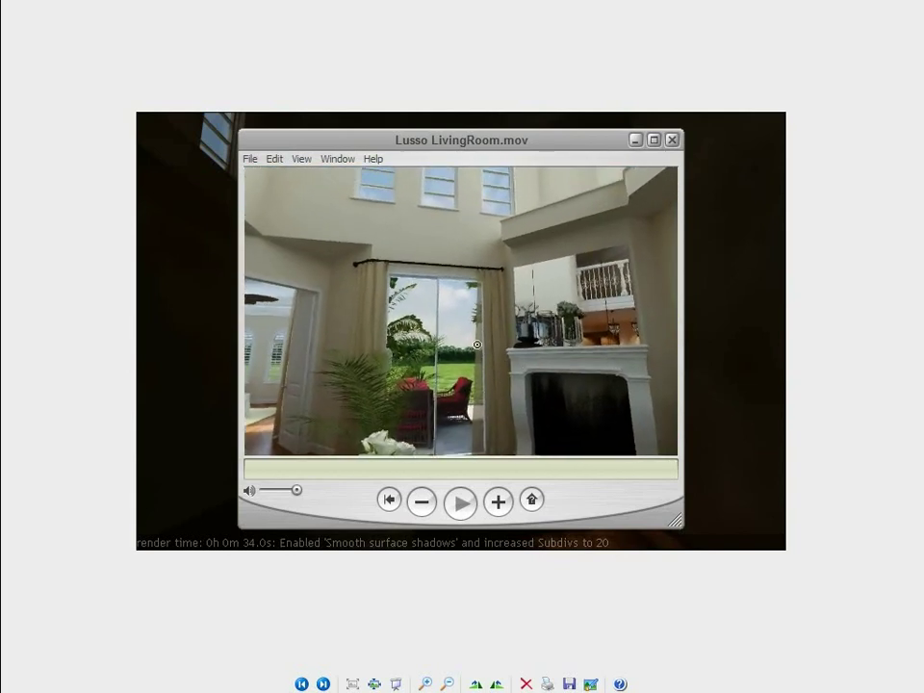
pyautogui.moveTo(424, 320); pyautogui.dragTo(519, 306)
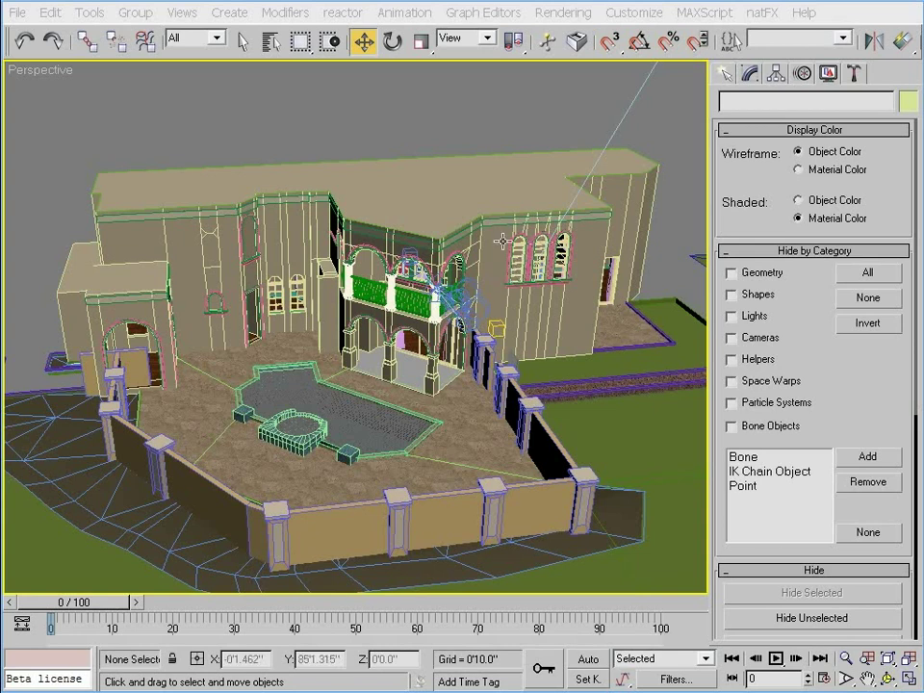
# Step: Change the Front viewport to the Right view and maximize it
pyautogui.hotkey('alt', 'w')
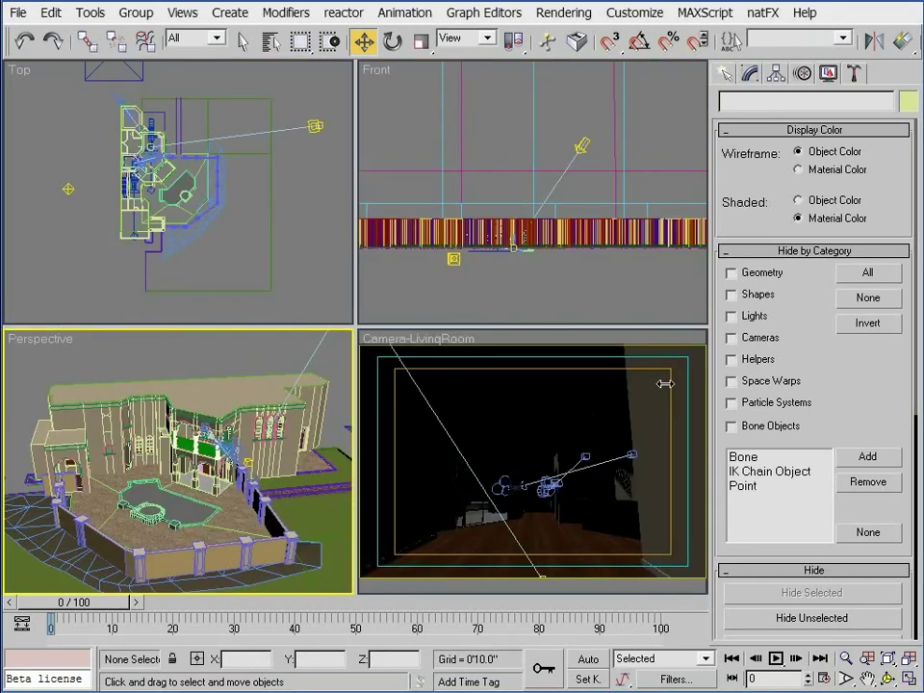
pyautogui.click(610, 311)
pyautogui.moveTo(563, 233); pyautogui.dragTo(417, 102, button='middle')
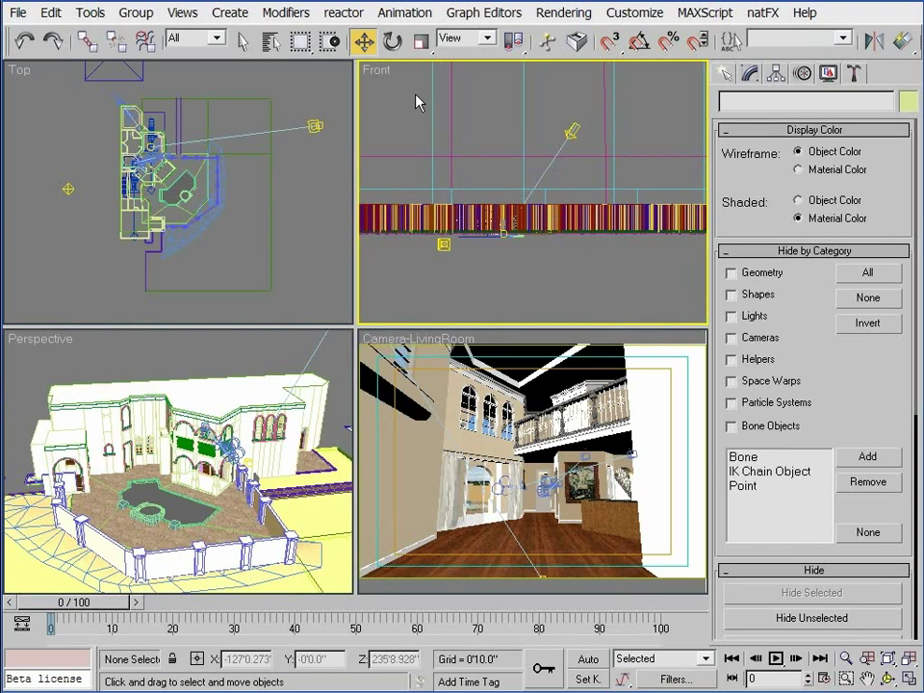
pyautogui.rightClick(377, 71)
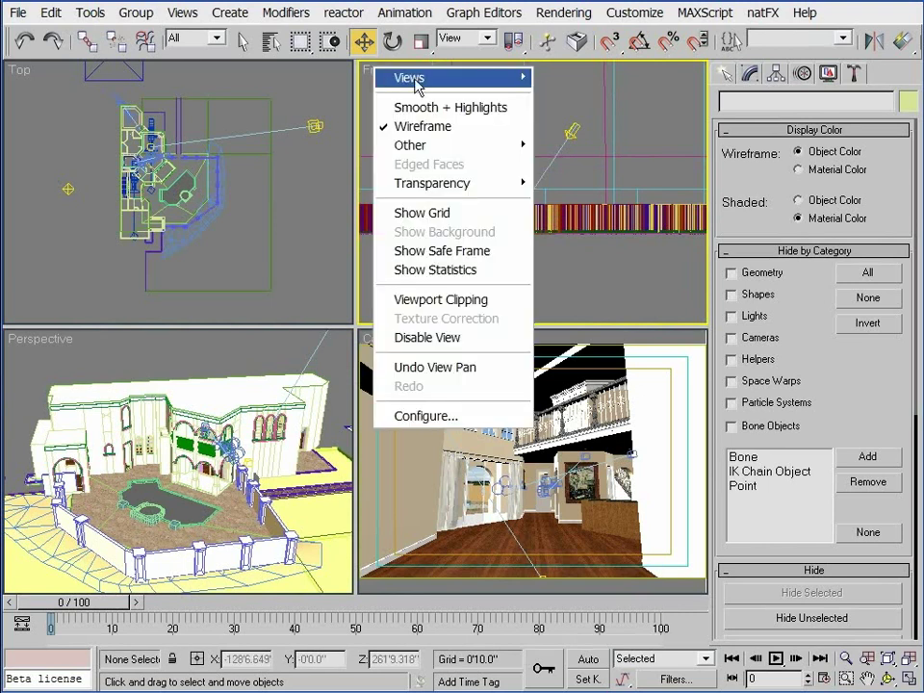
pyautogui.moveTo(414, 85)
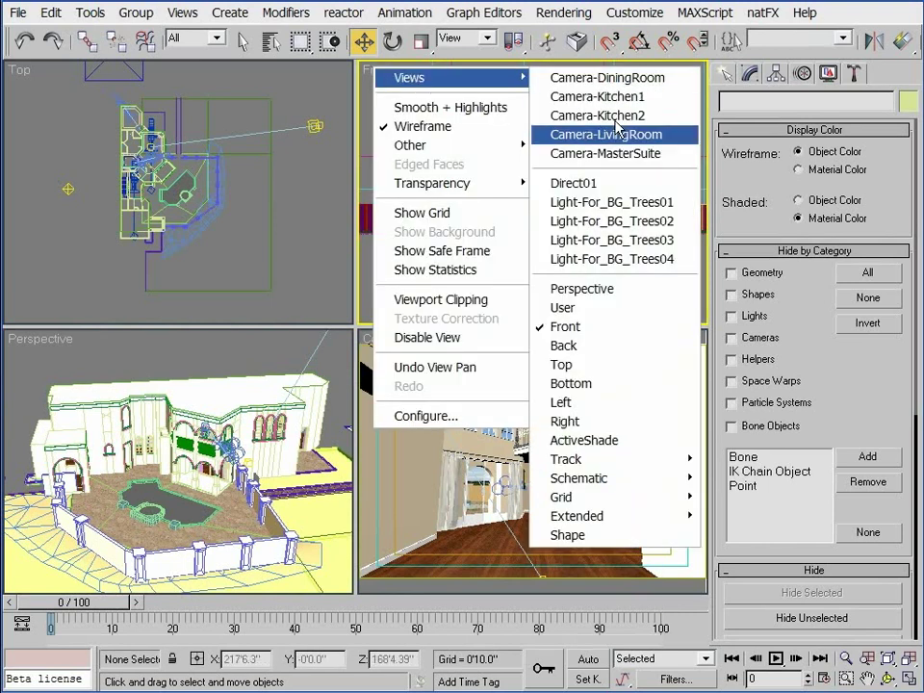
pyautogui.click(634, 428)
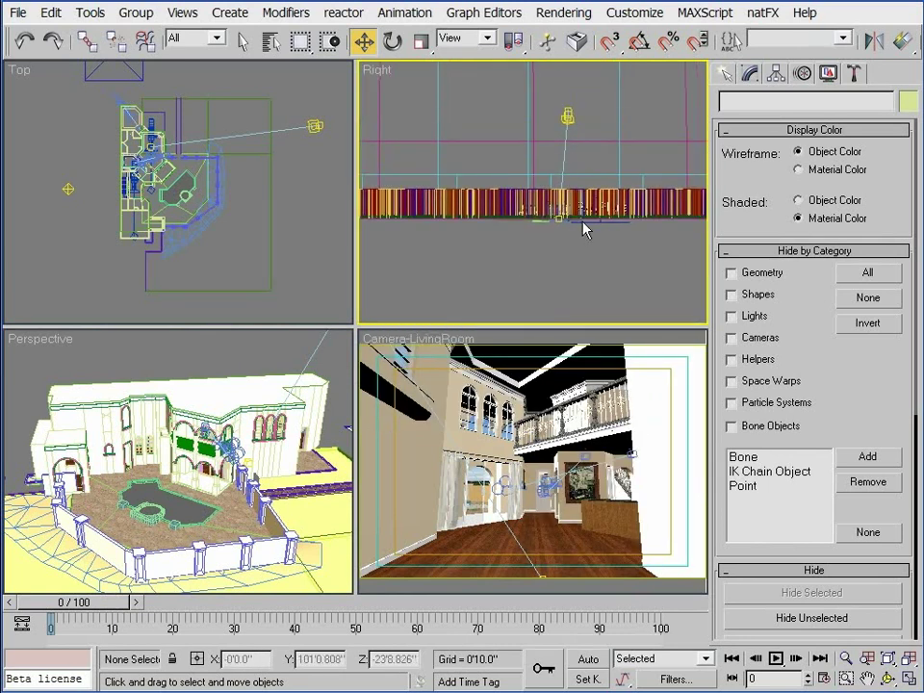
pyautogui.hotkey('alt', 'w')
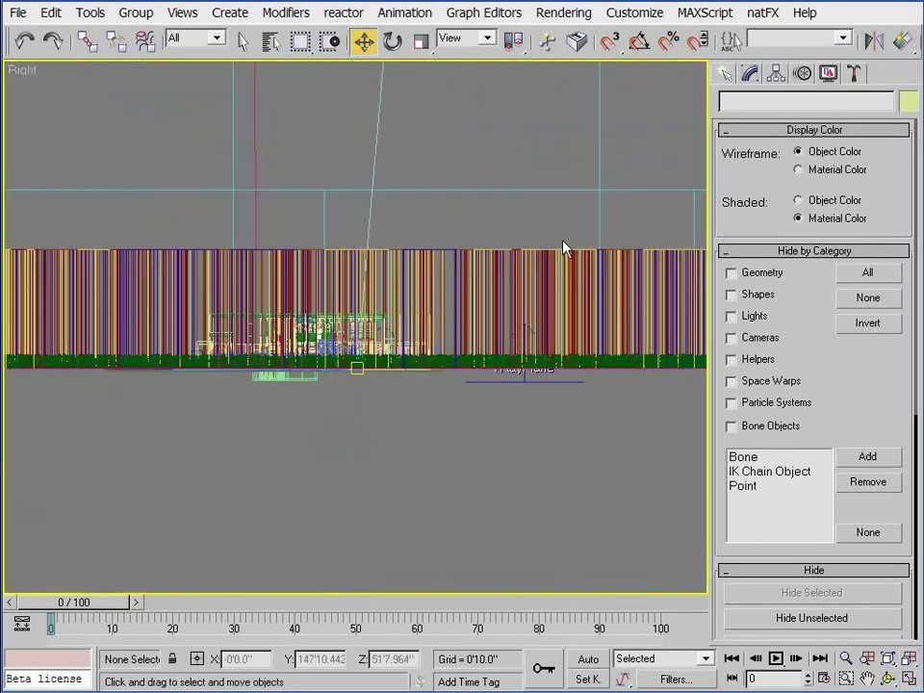
# Step: Draw a plane VRayLight over the leftmost of the three upper arched windows, half-length about 10 in and half-width about 3 ft 5 in
pyautogui.moveTo(411, 350); pyautogui.dragTo(450, 394, button='middle')
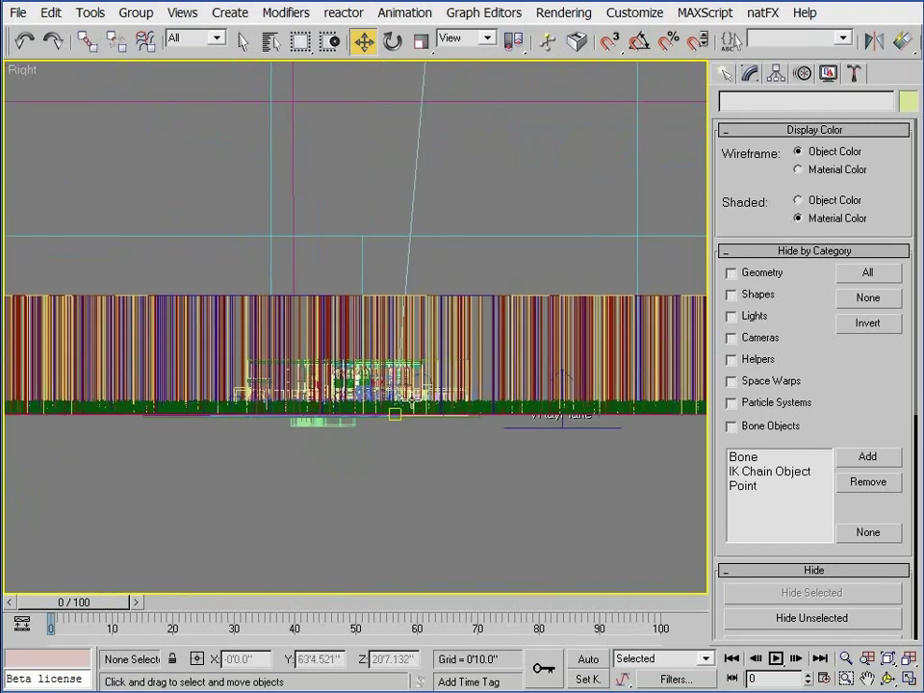
pyautogui.scroll(6, 412, 398)
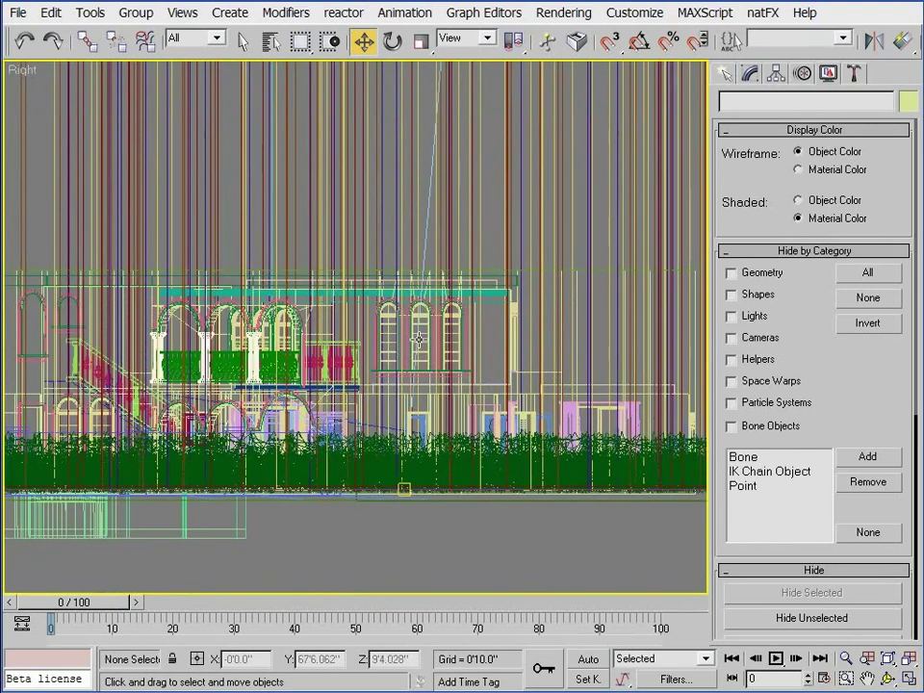
pyautogui.scroll(10, 418, 339)
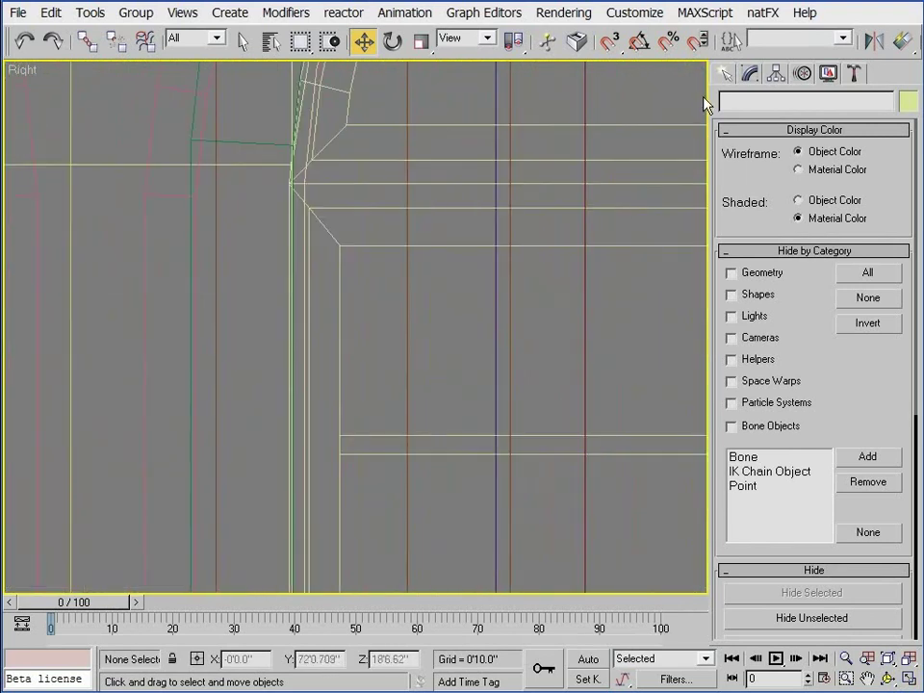
pyautogui.click(725, 76)
pyautogui.click(766, 201)
pyautogui.scroll(-8, 527, 368)
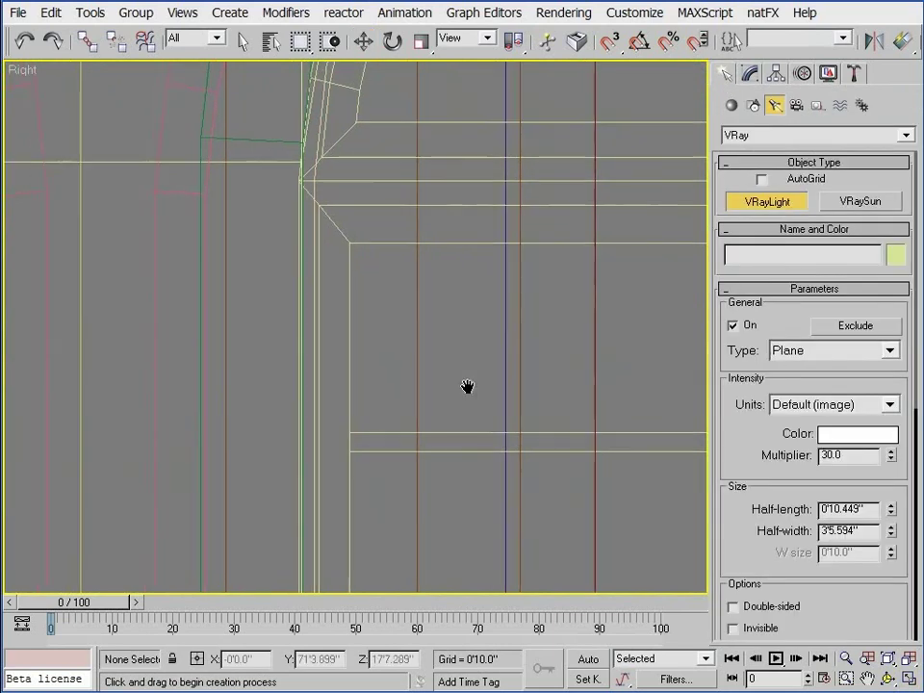
pyautogui.scroll(-5, 527, 369)
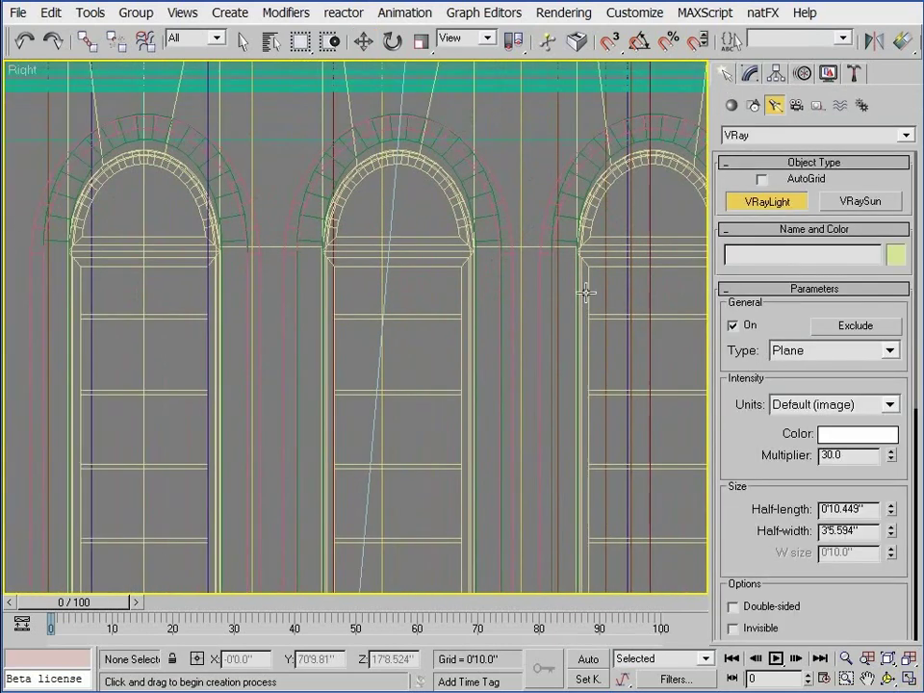
pyautogui.moveTo(376, 274); pyautogui.dragTo(352, 272, button='middle')
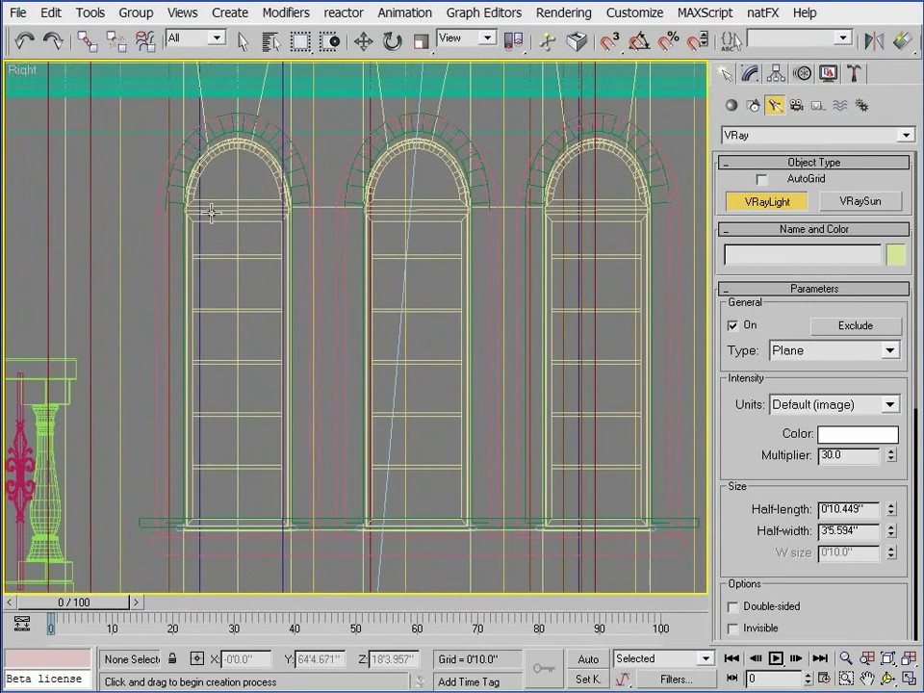
pyautogui.moveTo(194, 154); pyautogui.dragTo(285, 521)
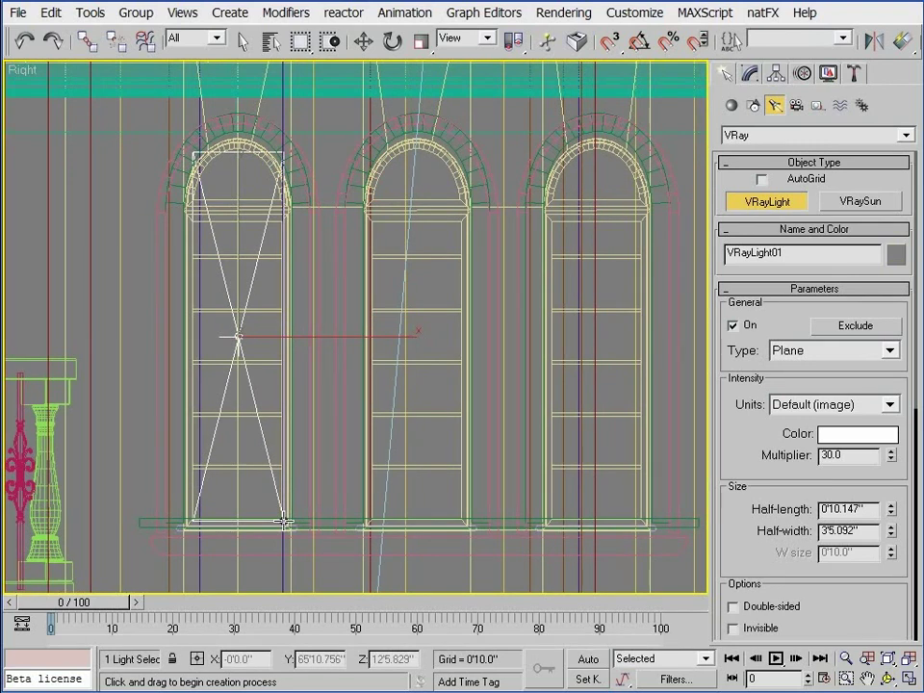
pyautogui.moveTo(285, 521); pyautogui.dragTo(285, 521)
# Step: Nudge the new VRayLight horizontally and vertically to align it with the arched window opening
pyautogui.press('w')
pyautogui.scroll(2, 231, 433)
pyautogui.moveTo(231, 433)
pyautogui.mouseDown(button='middle')
pyautogui.moveTo(222, 460)
pyautogui.moveTo(224, 451)
pyautogui.mouseUp(button='middle')
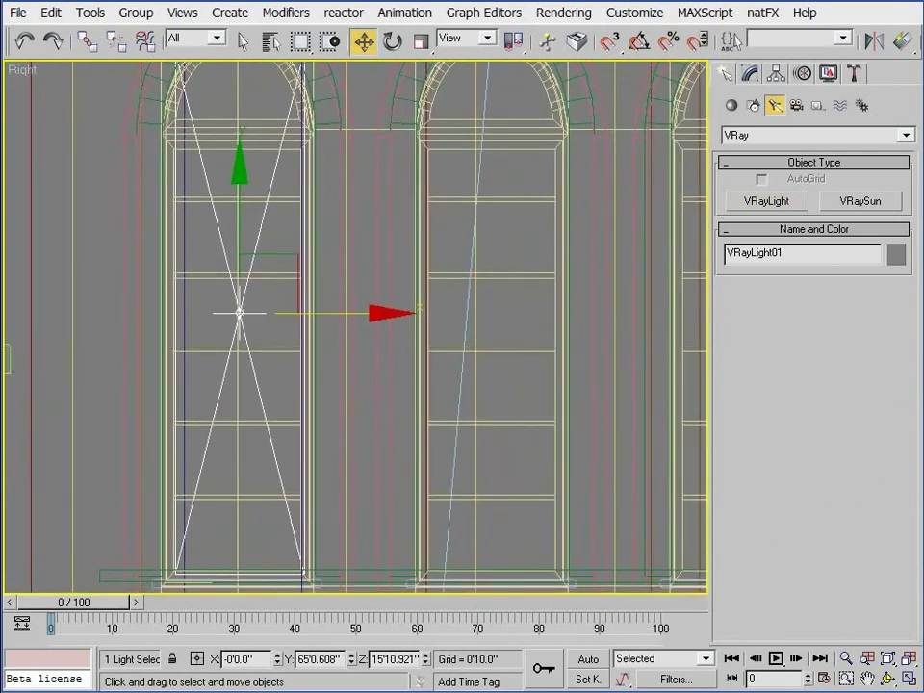
pyautogui.hotkey('alt', 'z')
pyautogui.moveTo(364, 460); pyautogui.dragTo(353, 434)
pyautogui.press('w')
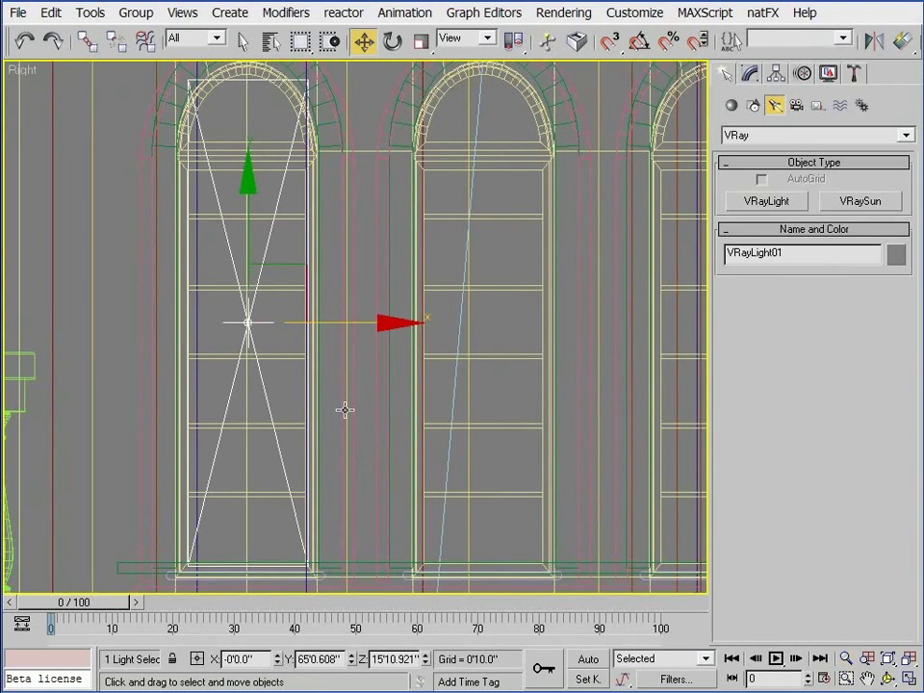
pyautogui.moveTo(354, 321); pyautogui.dragTo(352, 324)
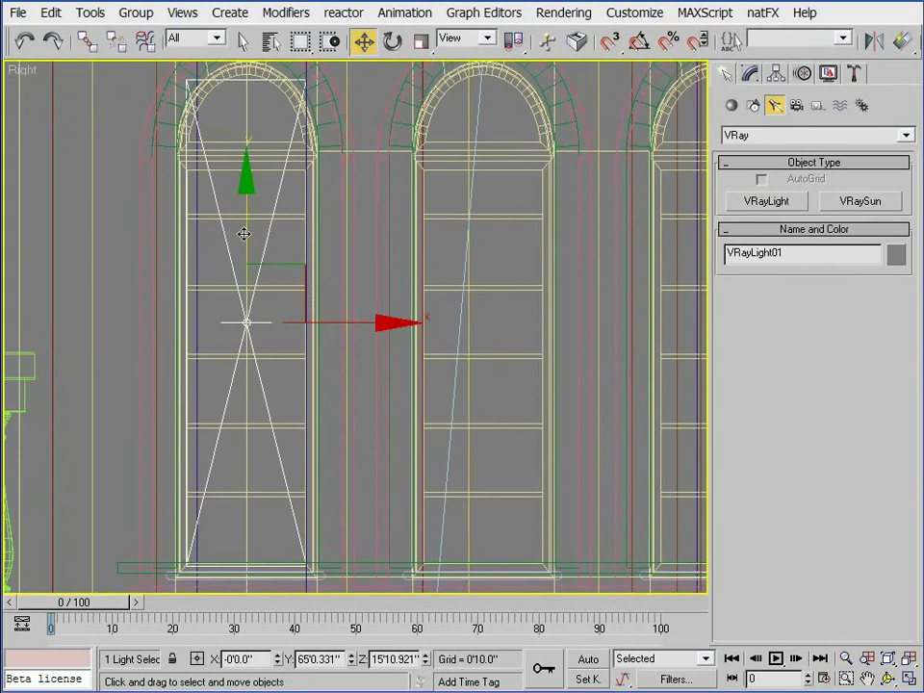
pyautogui.moveTo(244, 234); pyautogui.dragTo(248, 231)
# Step: Clone the window light as 2 instances along X, one onto each of the other two arched windows
pyautogui.moveTo(413, 361); pyautogui.dragTo(309, 375, button='middle')
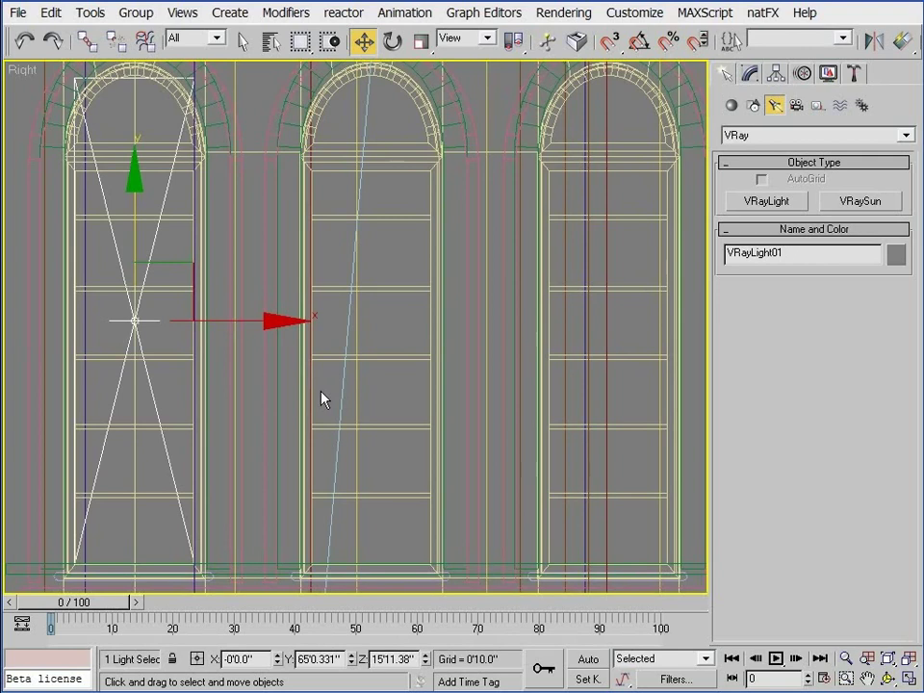
pyautogui.moveTo(238, 320)
pyautogui.keyDown('shift'); pyautogui.mouseDown()
pyautogui.moveTo(391, 328)
pyautogui.moveTo(449, 345)
pyautogui.moveTo(476, 368)
pyautogui.mouseUp(); pyautogui.keyUp('shift')
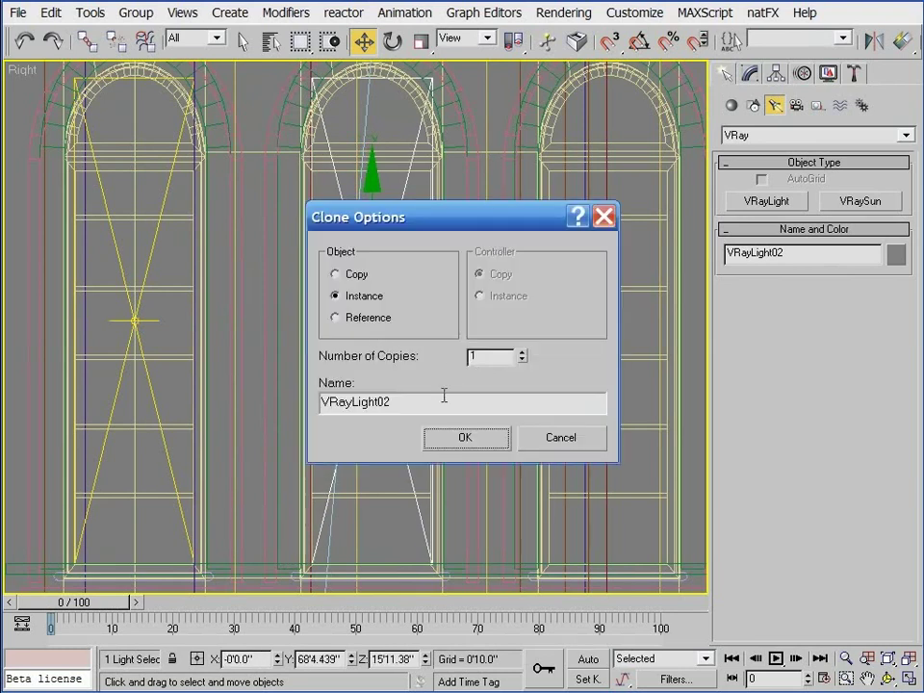
pyautogui.click(522, 352)
pyautogui.click(467, 438)
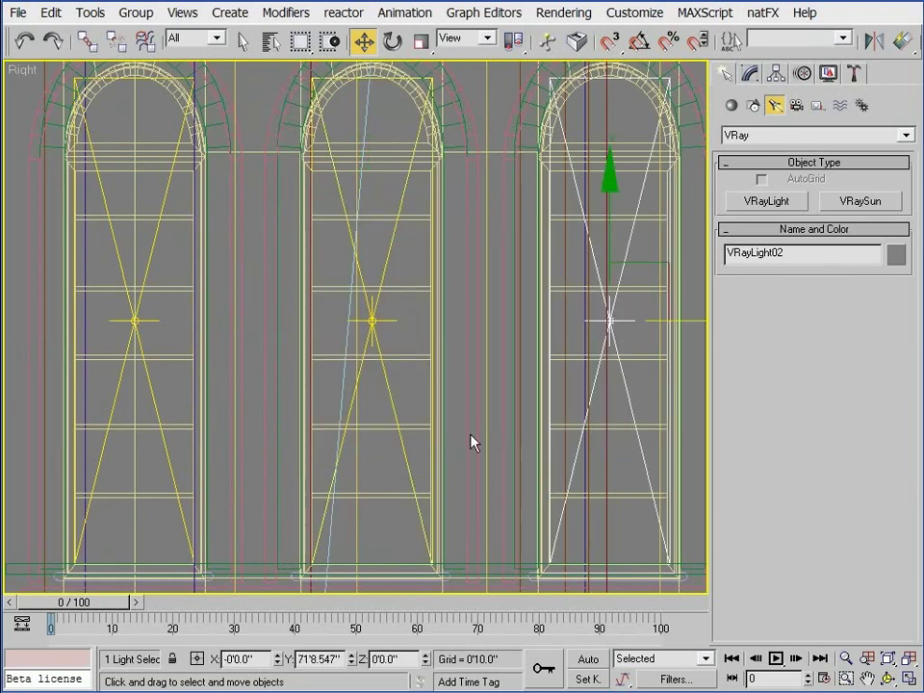
# Step: Select all three window lights and move them along the X axis to the exterior wall with the three arched windows
pyautogui.keyDown('ctrl'); pyautogui.click(382, 396); pyautogui.keyUp('ctrl')
pyautogui.keyDown('ctrl'); pyautogui.click(154, 404); pyautogui.keyUp('ctrl')
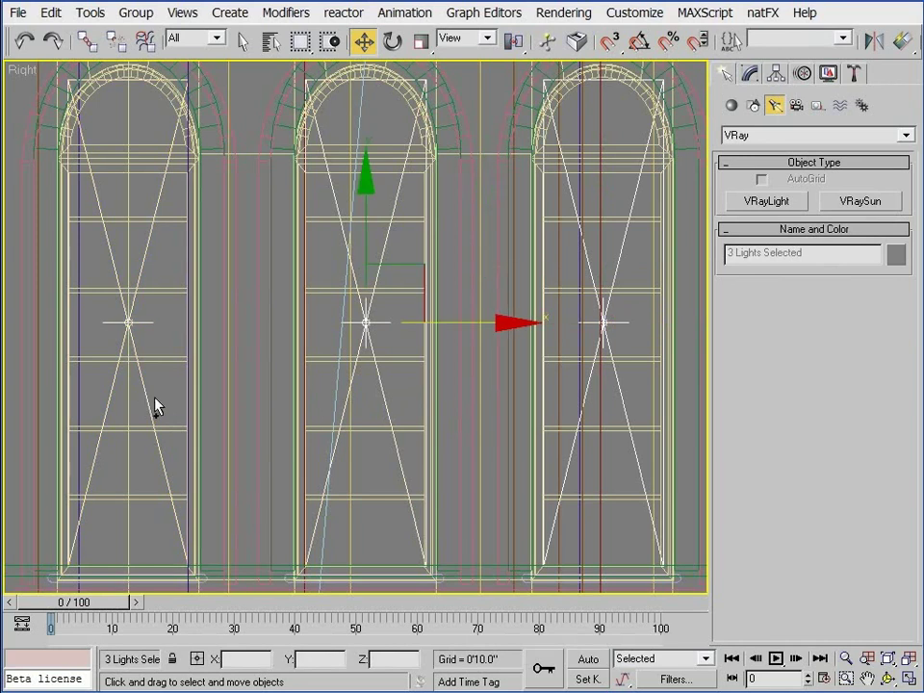
pyautogui.click(887, 679)
pyautogui.moveTo(335, 357); pyautogui.dragTo(408, 462)
pyautogui.moveTo(473, 470); pyautogui.dragTo(328, 280, button='middle')
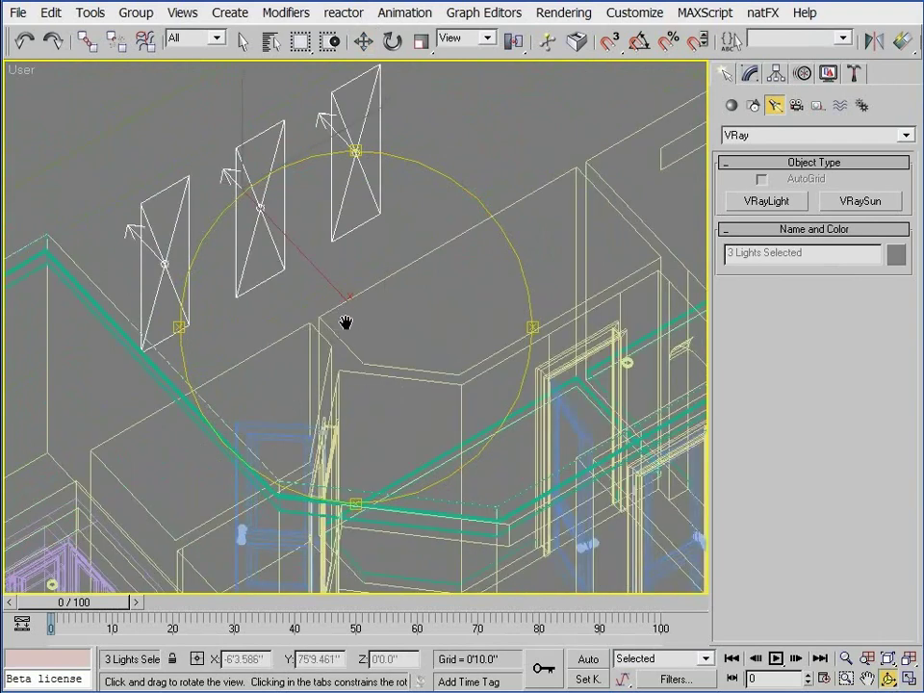
pyautogui.scroll(-2, 350, 347)
pyautogui.rightClick(349, 347)
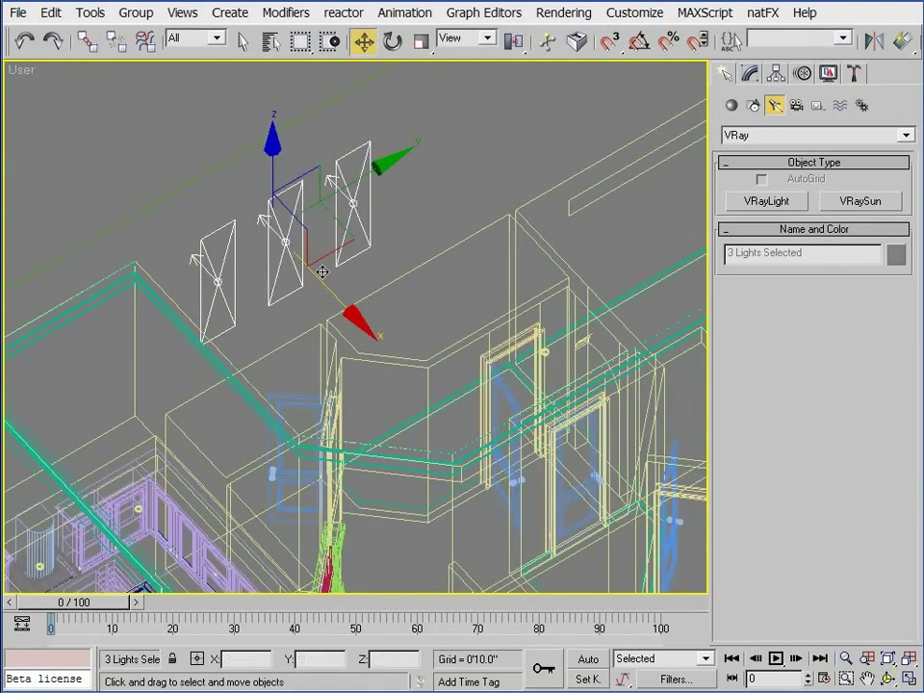
pyautogui.moveTo(334, 295); pyautogui.dragTo(551, 529)
pyautogui.moveTo(274, 280); pyautogui.dragTo(329, 295, button='middle')
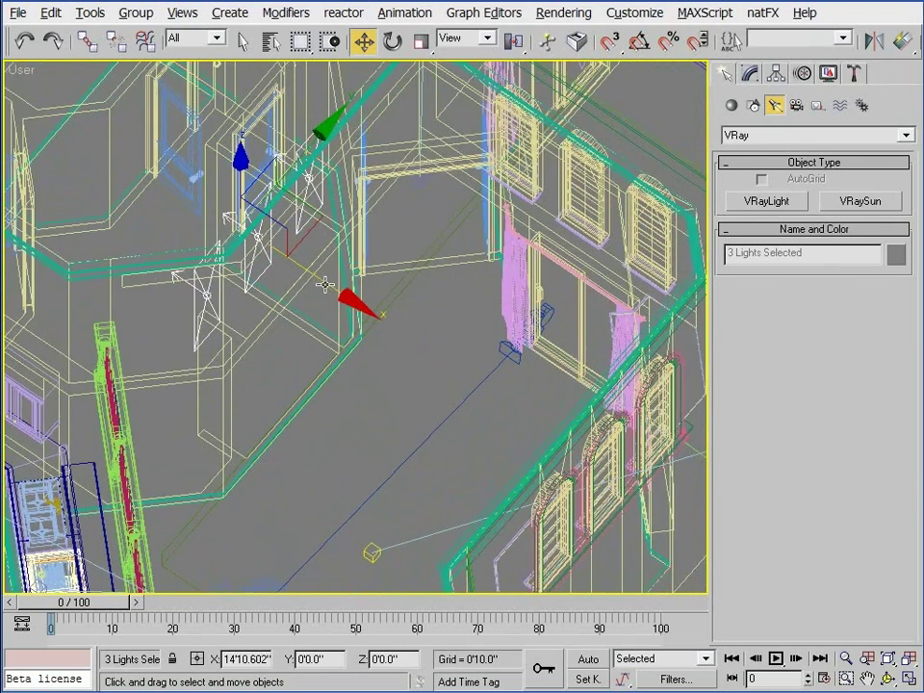
pyautogui.moveTo(327, 288); pyautogui.dragTo(672, 489)
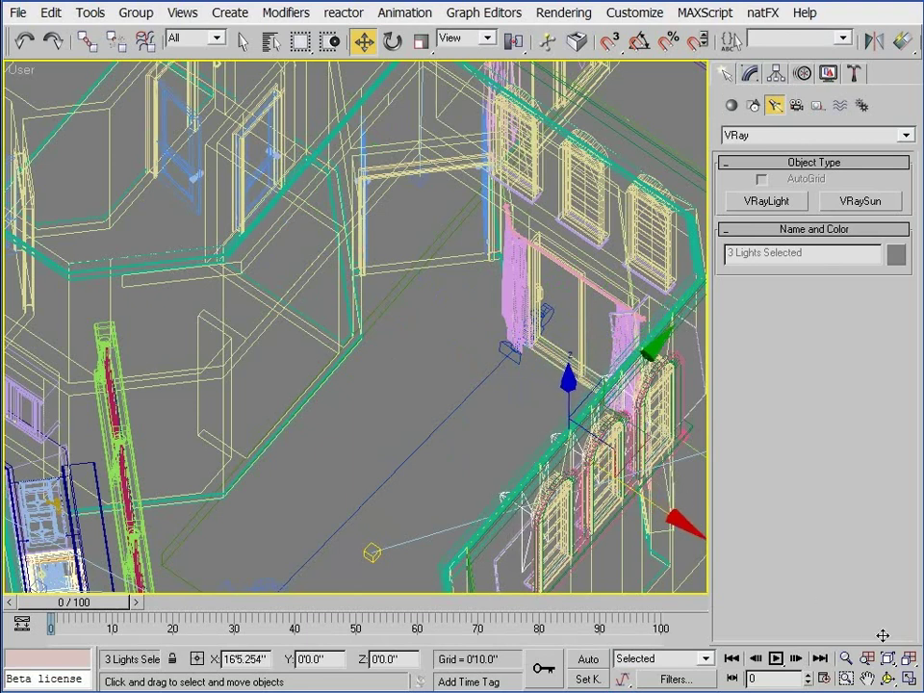
# Step: Shade the view from the opposite side and hide the Bldg-Walls-Top object covering the window lights
pyautogui.click(892, 680)
pyautogui.moveTo(384, 387); pyautogui.dragTo(666, 385)
pyautogui.moveTo(353, 359); pyautogui.dragTo(350, 356)
pyautogui.press('w')
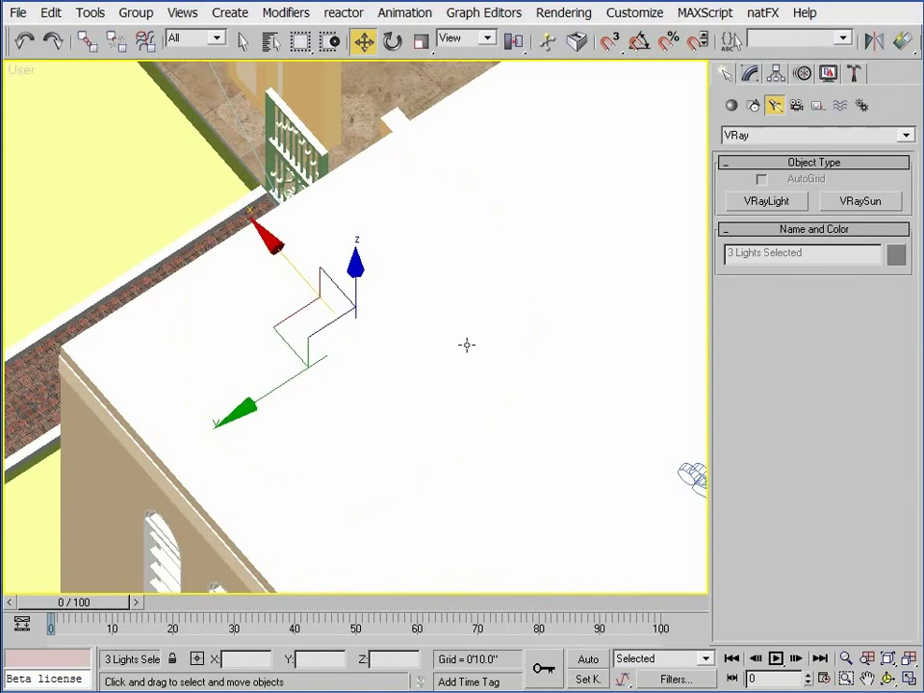
pyautogui.moveTo(466, 344); pyautogui.dragTo(427, 346, button='middle')
pyautogui.scroll(-2, 426, 346)
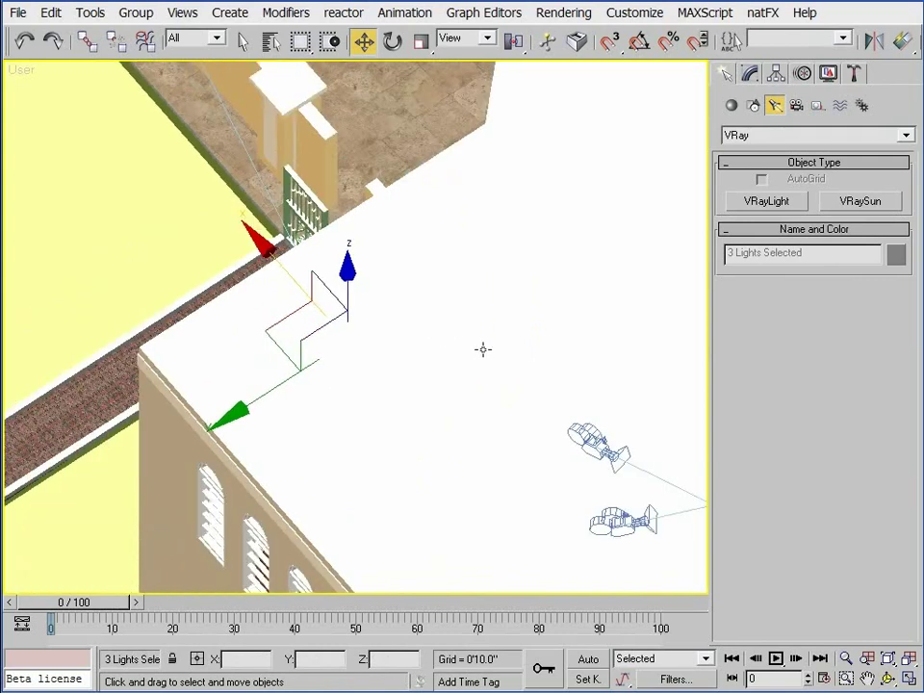
pyautogui.click(555, 310)
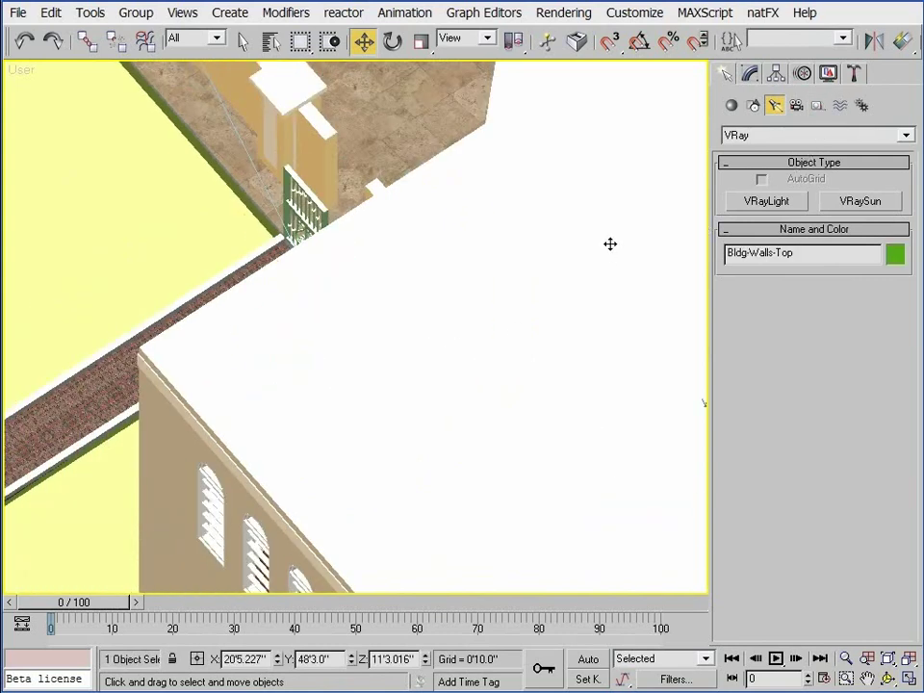
pyautogui.click(828, 73)
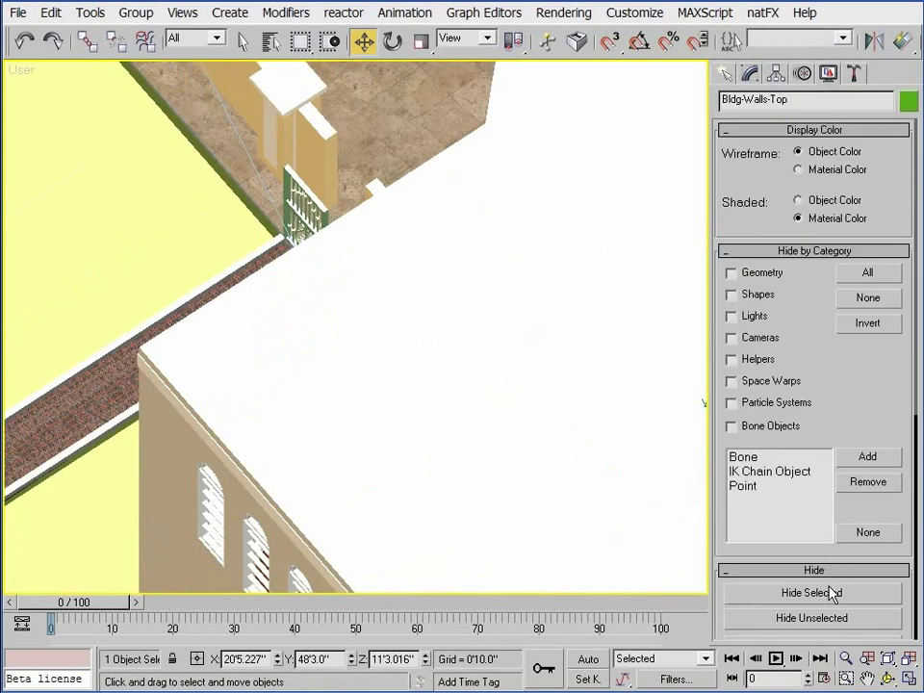
pyautogui.moveTo(339, 392); pyautogui.dragTo(326, 411, button='middle')
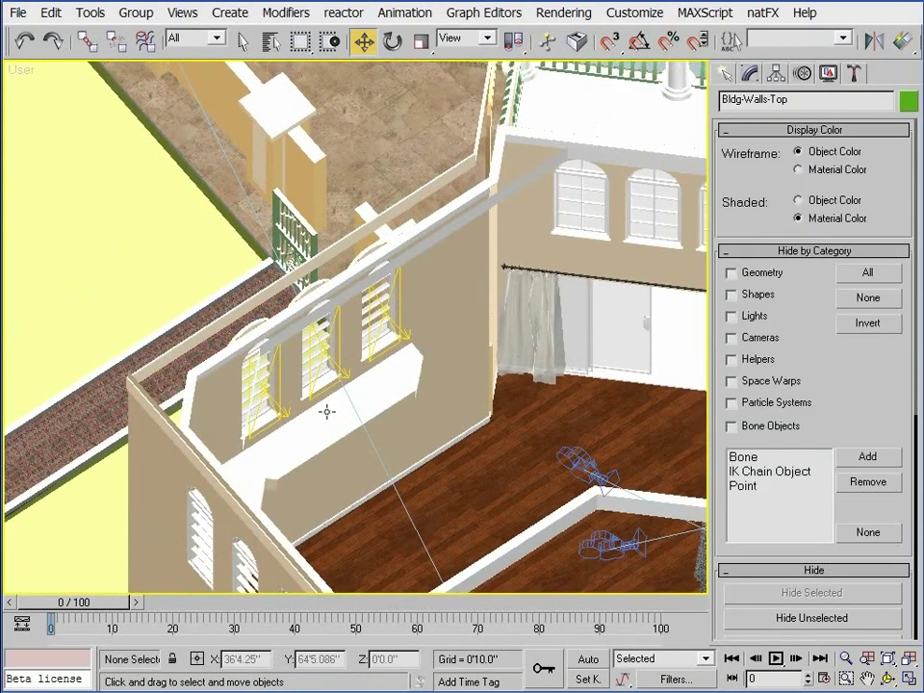
pyautogui.scroll(5, 326, 410)
pyautogui.scroll(2, 322, 313)
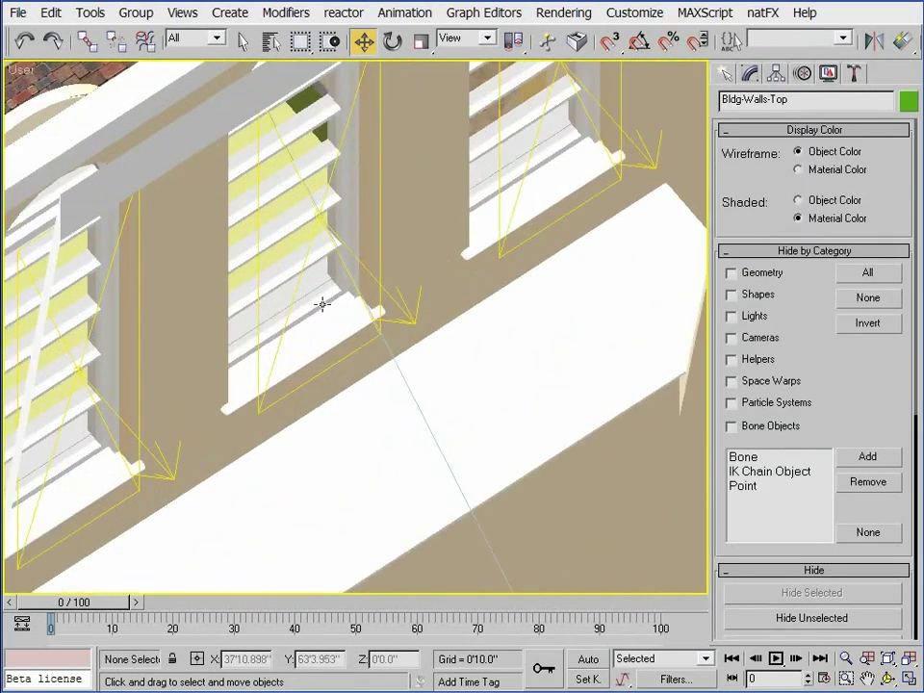
# Step: Select VRayLight01, VRayLight02 and VRayLight03 together by name
pyautogui.click(323, 220)
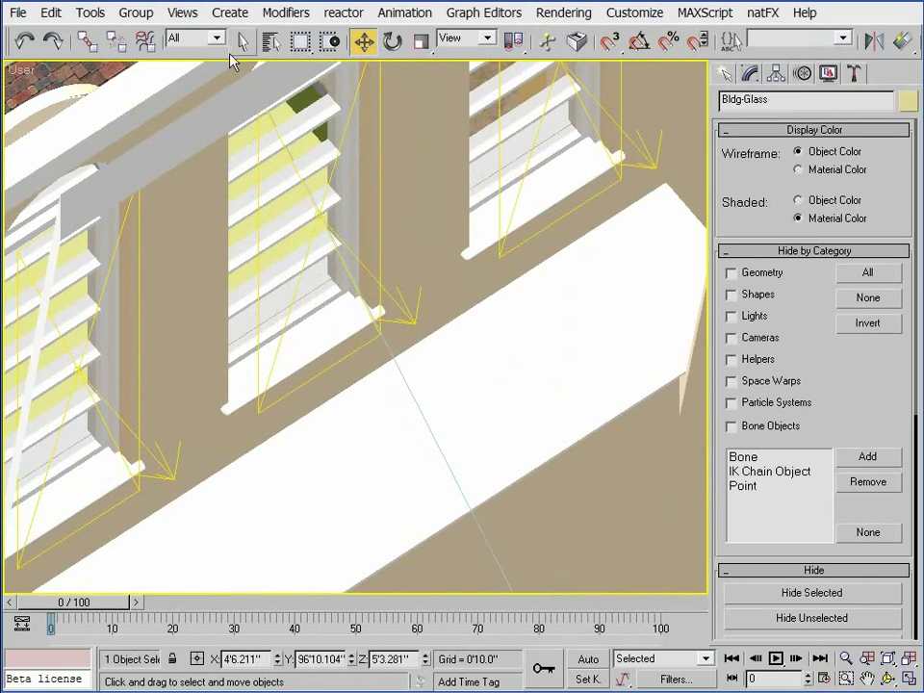
pyautogui.click(272, 46)
pyautogui.write('v')
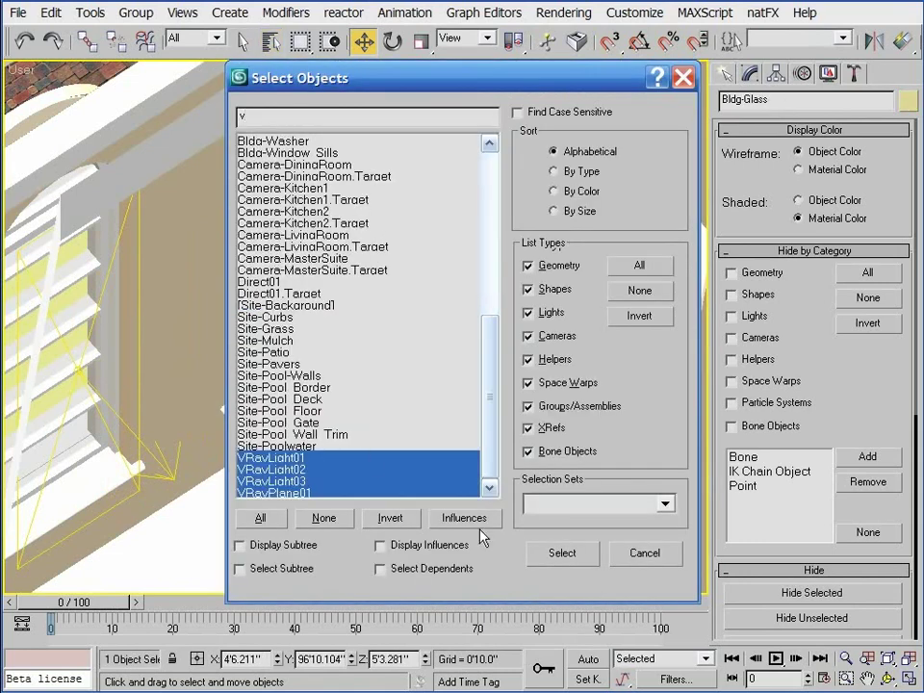
pyautogui.moveTo(321, 460); pyautogui.dragTo(316, 478)
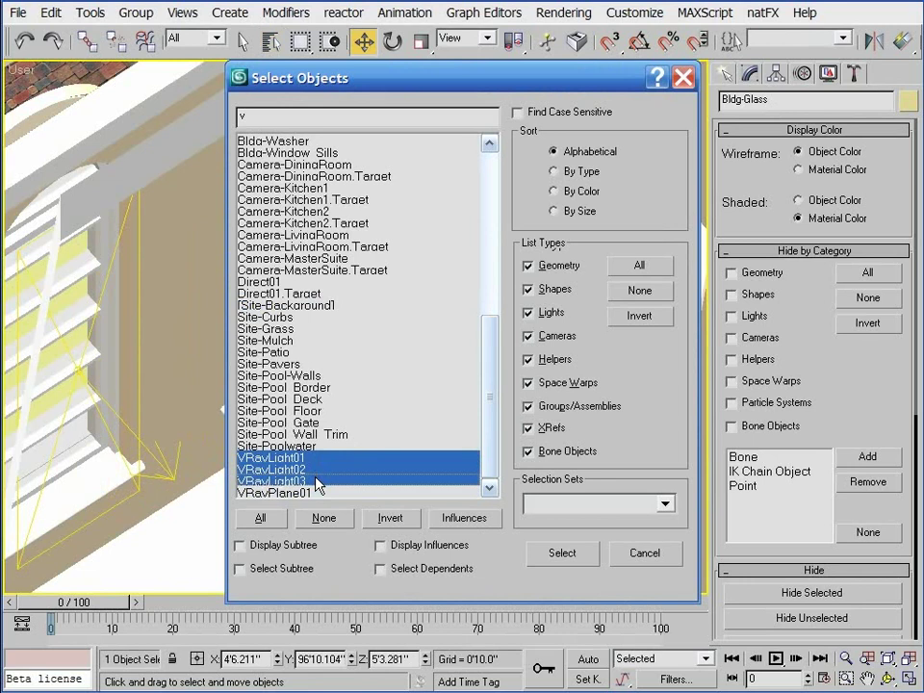
pyautogui.click(568, 556)
# Step: Move the three window lights along X into position at the arched window openings and nudge their height slightly along Z
pyautogui.moveTo(304, 397)
pyautogui.mouseDown(button='middle')
pyautogui.moveTo(348, 431)
pyautogui.moveTo(307, 392)
pyautogui.mouseUp(button='middle')
pyautogui.scroll(-2, 345, 427)
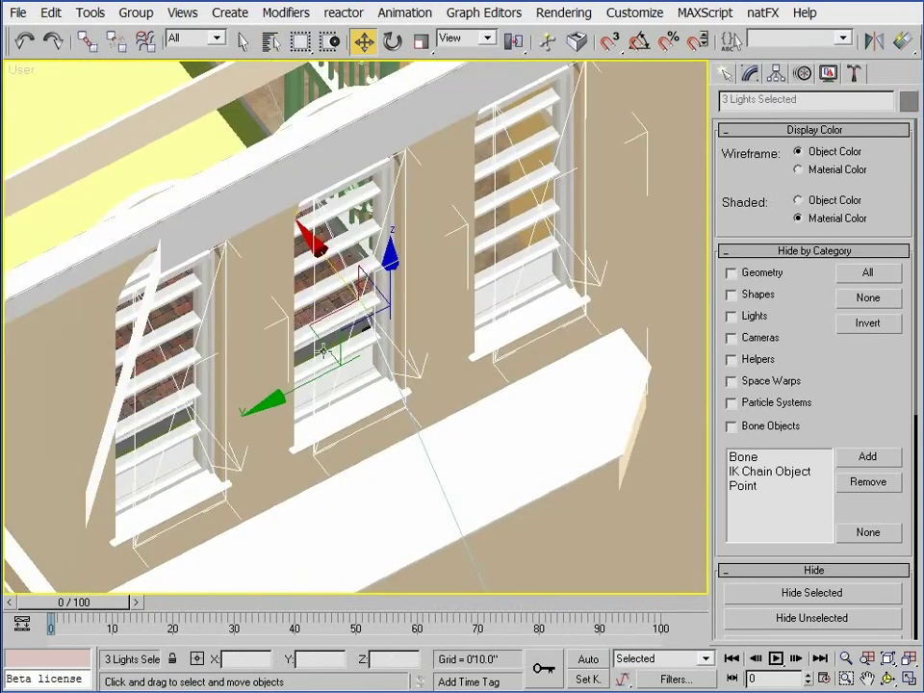
pyautogui.moveTo(339, 277); pyautogui.dragTo(307, 262)
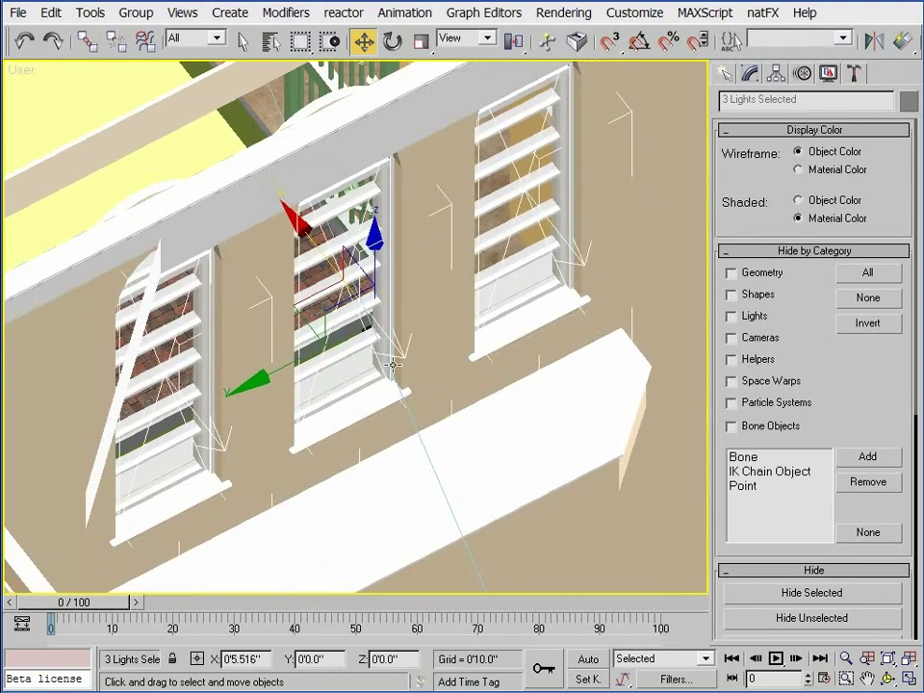
pyautogui.keyDown('alt'); pyautogui.moveTo(323, 332); pyautogui.dragTo(193, 301, button='middle'); pyautogui.keyUp('alt')
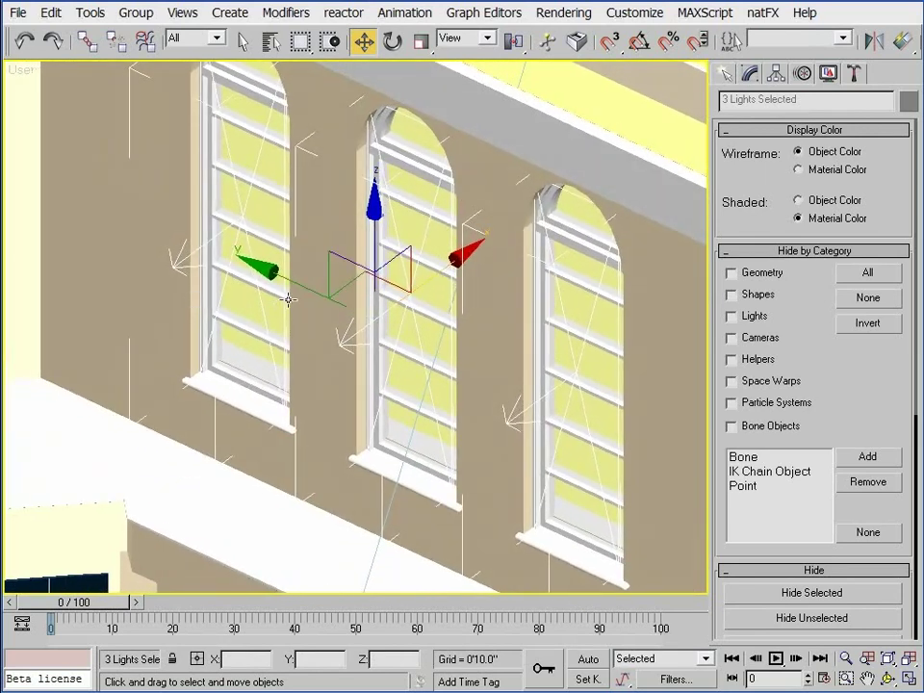
pyautogui.moveTo(441, 275); pyautogui.dragTo(439, 278, button='middle')
pyautogui.moveTo(438, 276); pyautogui.dragTo(419, 280)
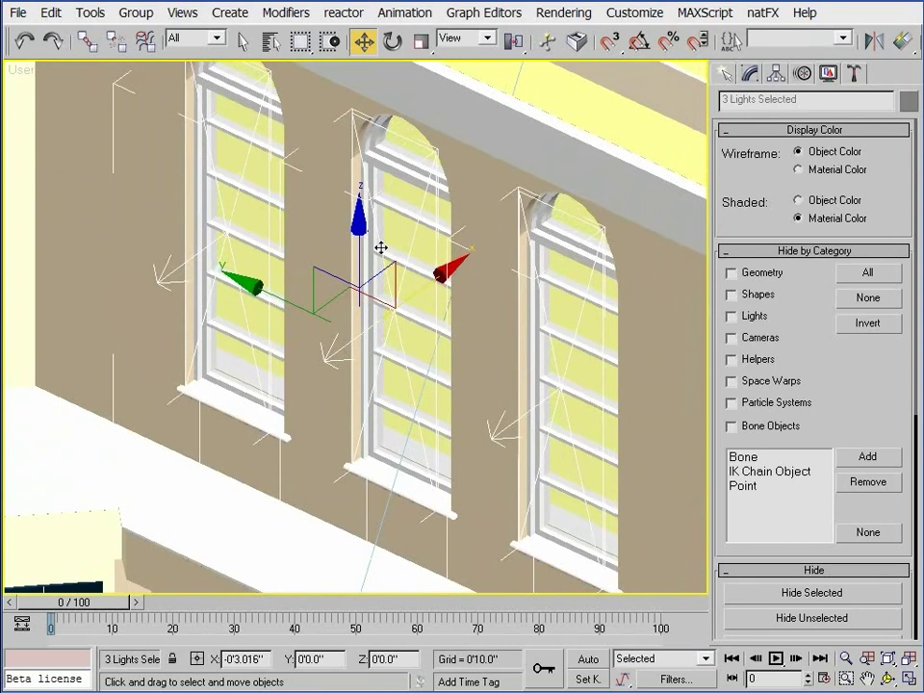
pyautogui.moveTo(362, 241); pyautogui.dragTo(355, 229)
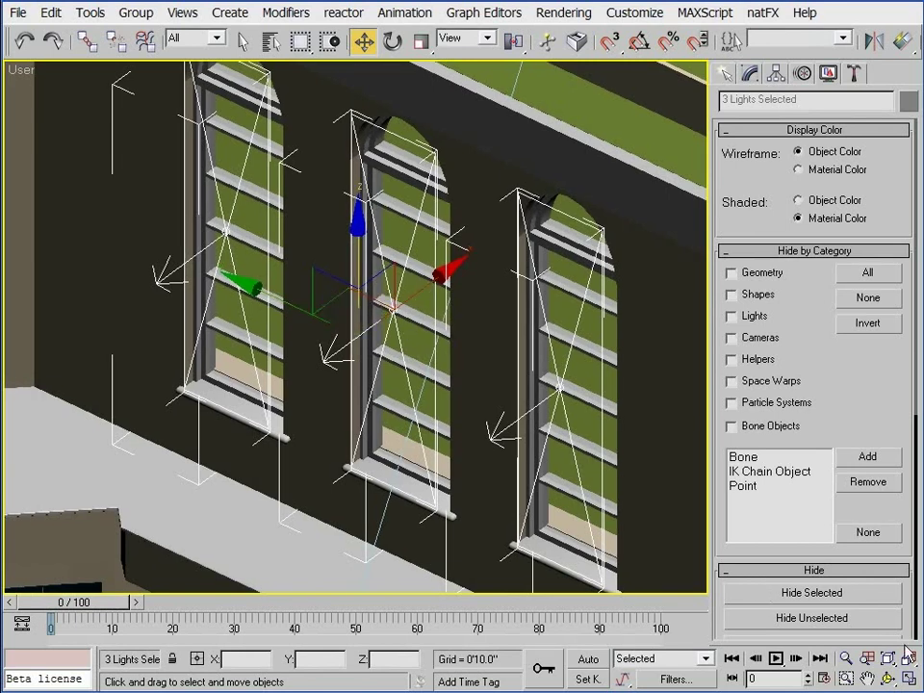
# Step: Compare the placement of the three window lights with the arched windows in the Lusso LivingRoom.mov panorama
pyautogui.click(887, 679)
pyautogui.moveTo(381, 381); pyautogui.dragTo(391, 371)
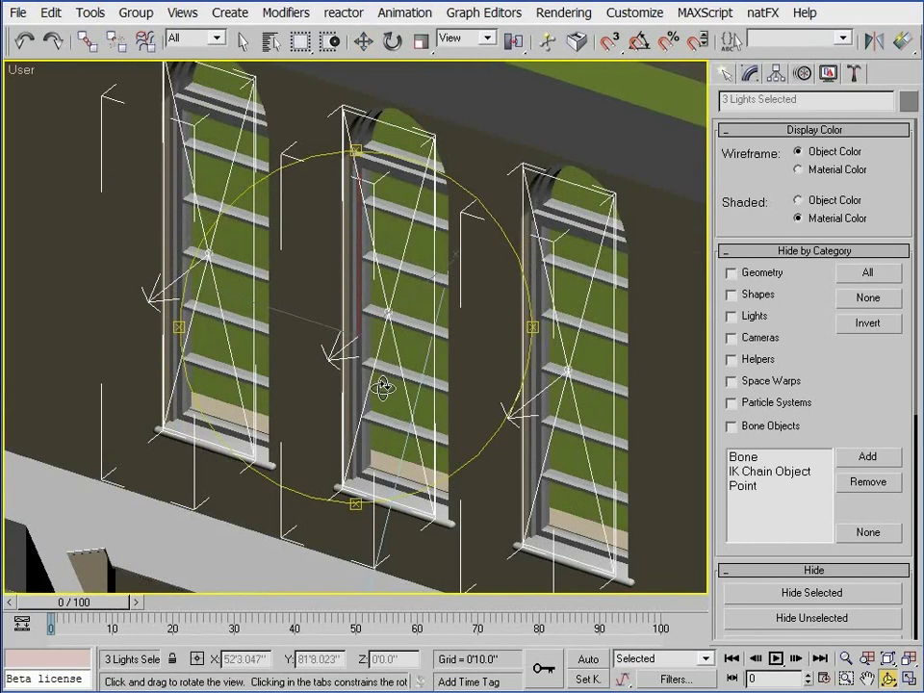
pyautogui.scroll(-2, 383, 388)
pyautogui.rightClick(383, 391)
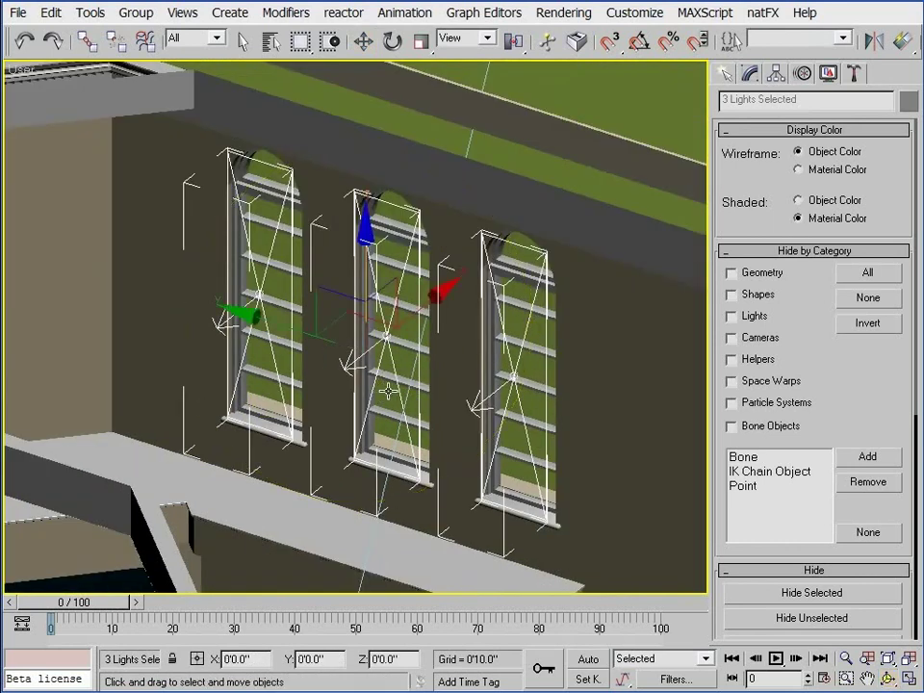
pyautogui.hotkey('alt', 'Tab')
pyautogui.moveTo(384, 356); pyautogui.dragTo(364, 360)
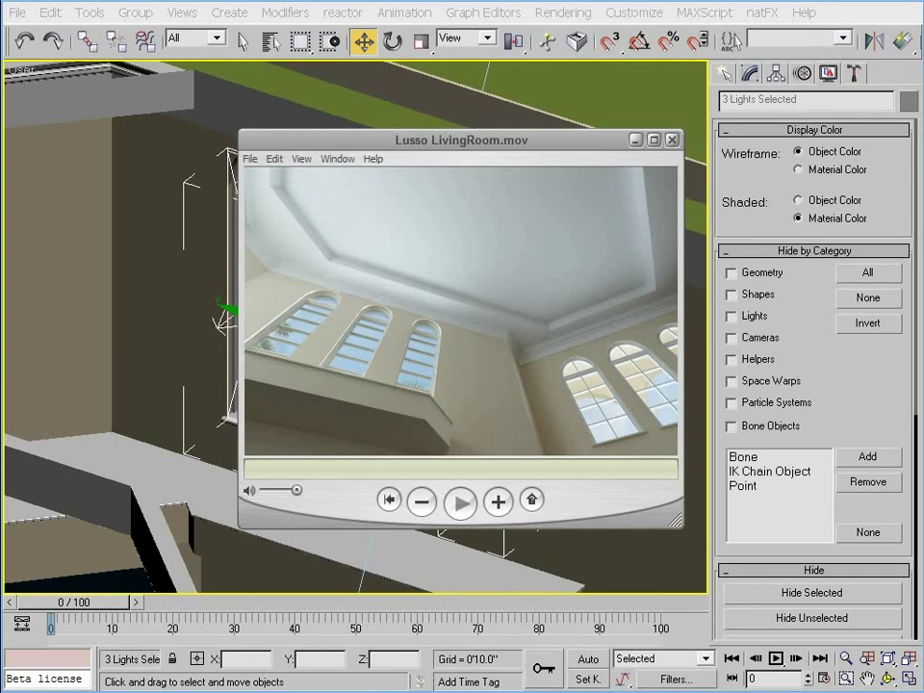
pyautogui.rightClick(499, 534)
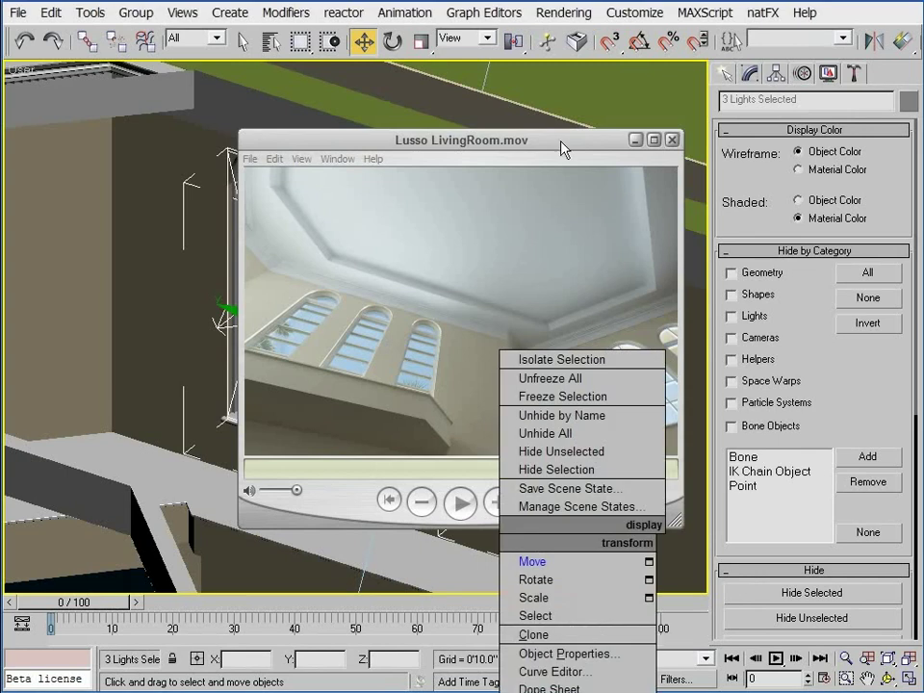
pyautogui.click(583, 13)
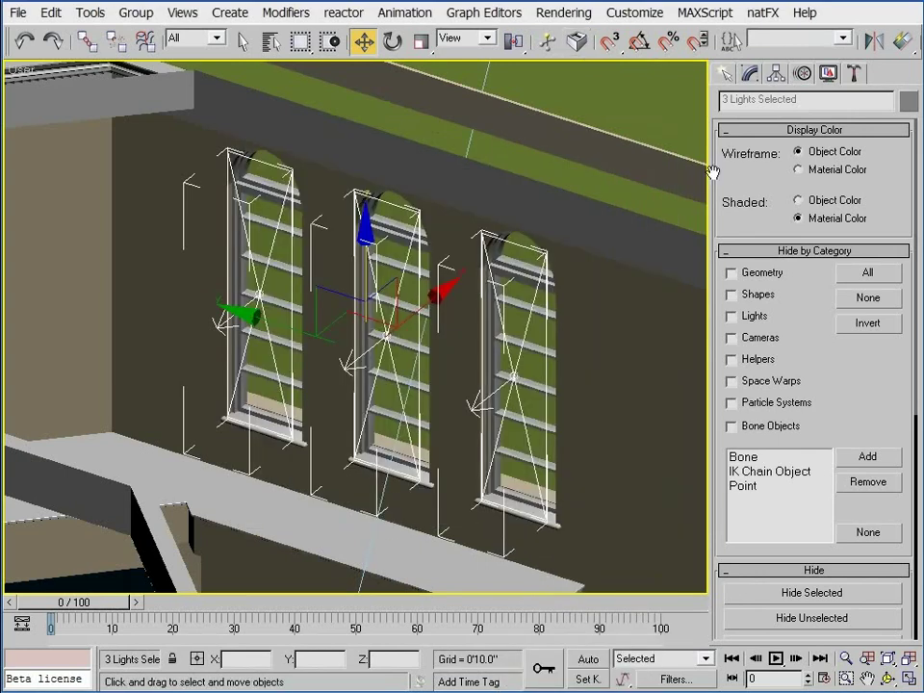
# Step: Display the VRayLight intensity and size parameters of the three selected window lights
pyautogui.click(750, 73)
pyautogui.moveTo(744, 539); pyautogui.dragTo(754, 466)
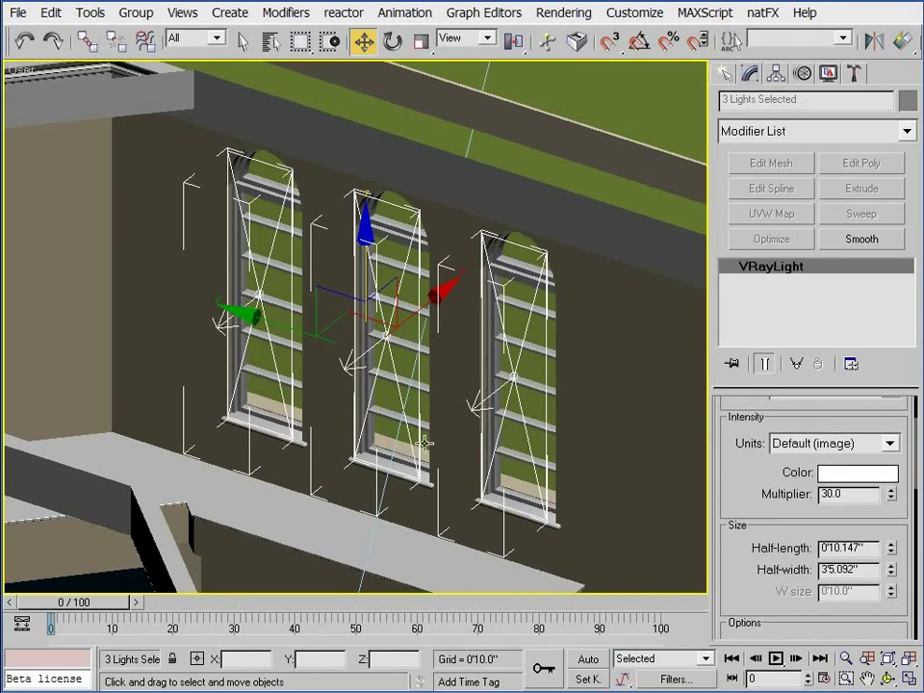
pyautogui.keyDown('alt'); pyautogui.moveTo(330, 381); pyautogui.dragTo(313, 369, button='middle'); pyautogui.keyUp('alt')
pyautogui.scroll(-2, 433, 408)
pyautogui.scroll(-2, 313, 371)
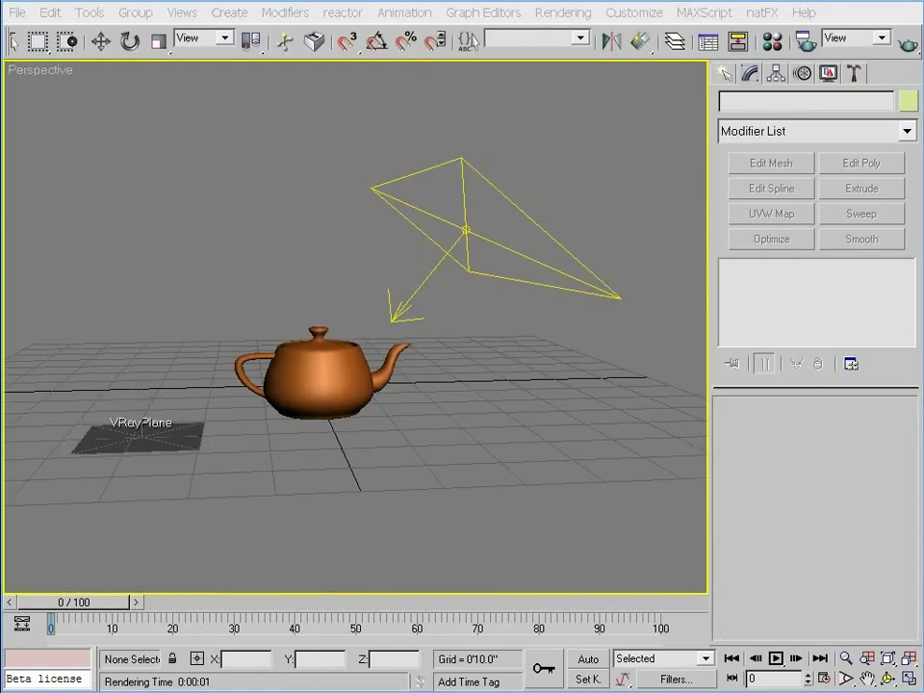
# Step: In the teapot test scene, select the VRayLight above the teapot
pyautogui.click(302, 374)
pyautogui.click(144, 438)
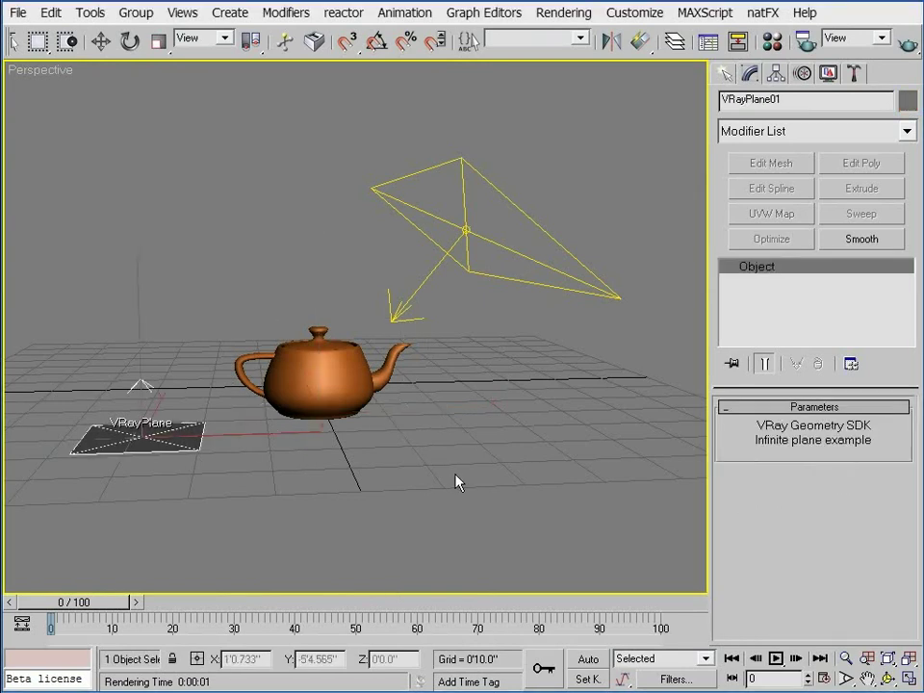
pyautogui.click(457, 362)
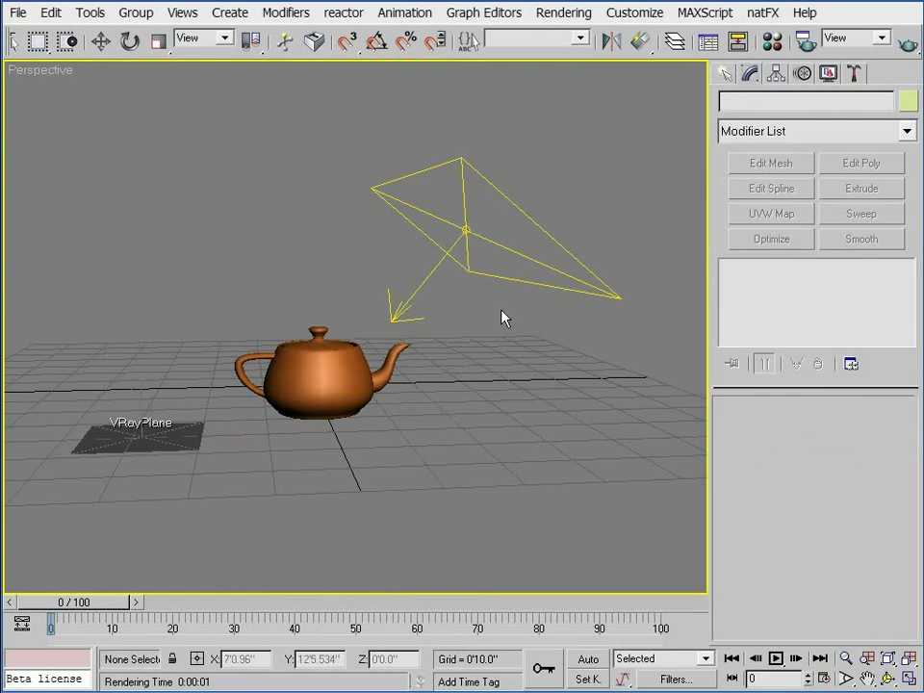
pyautogui.click(475, 252)
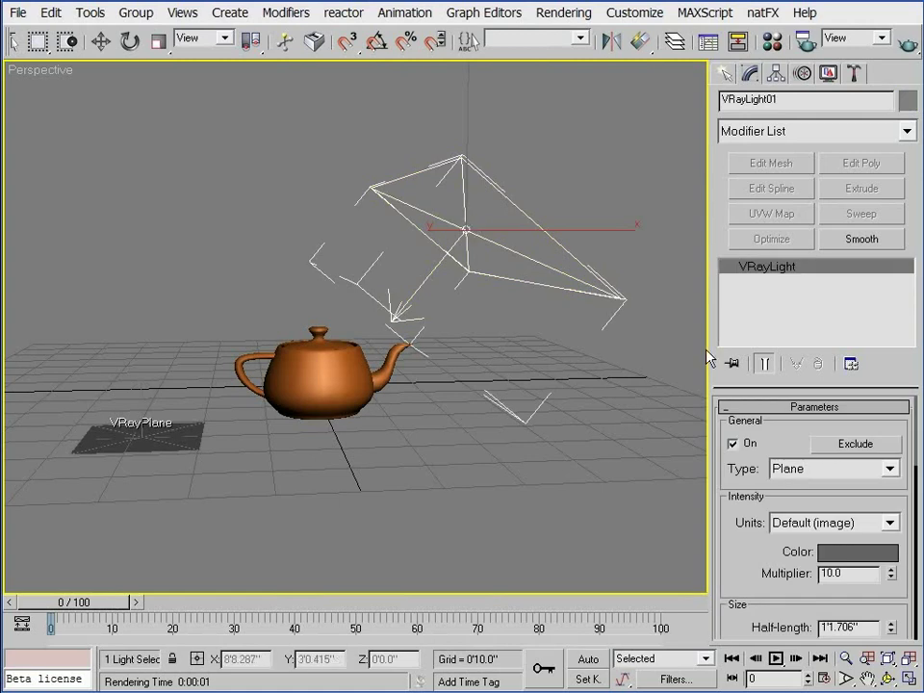
# Step: Check the teapot light's multiplier and the RGB values of its color
pyautogui.doubleClick(851, 576)
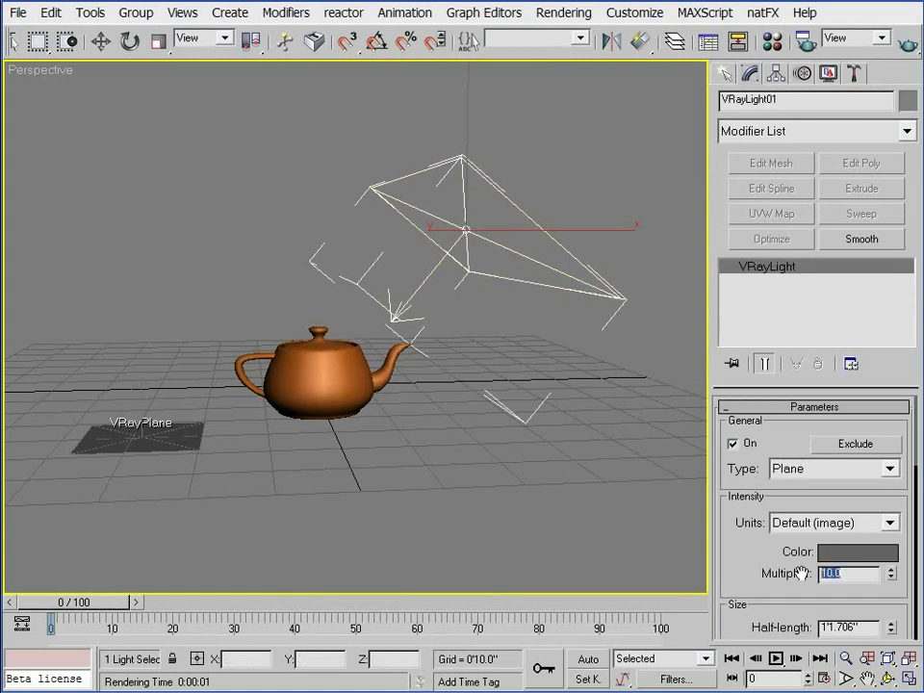
pyautogui.click(858, 553)
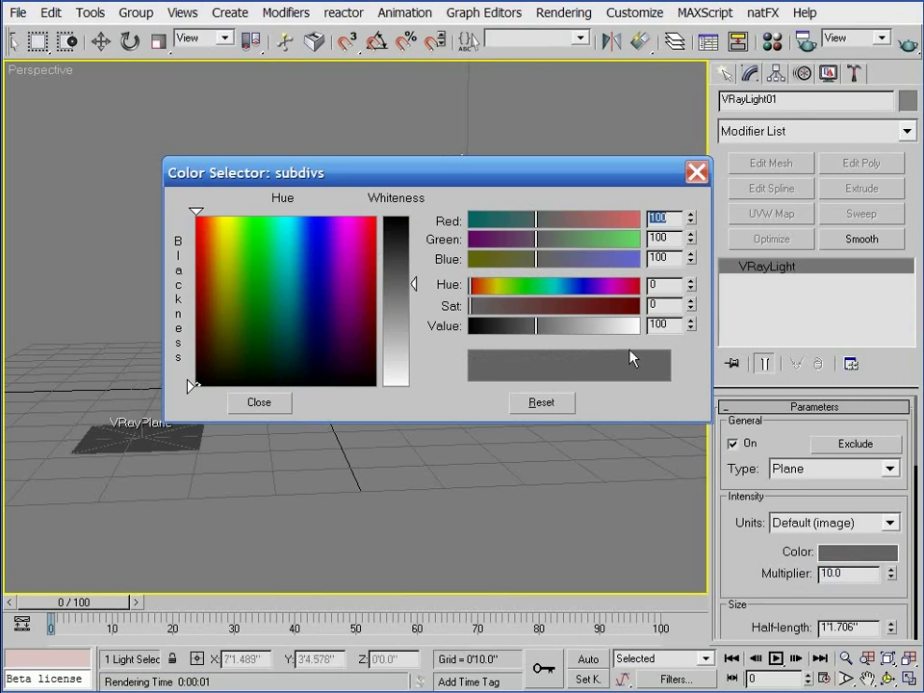
pyautogui.press('Tab')
pyautogui.press('Tab')
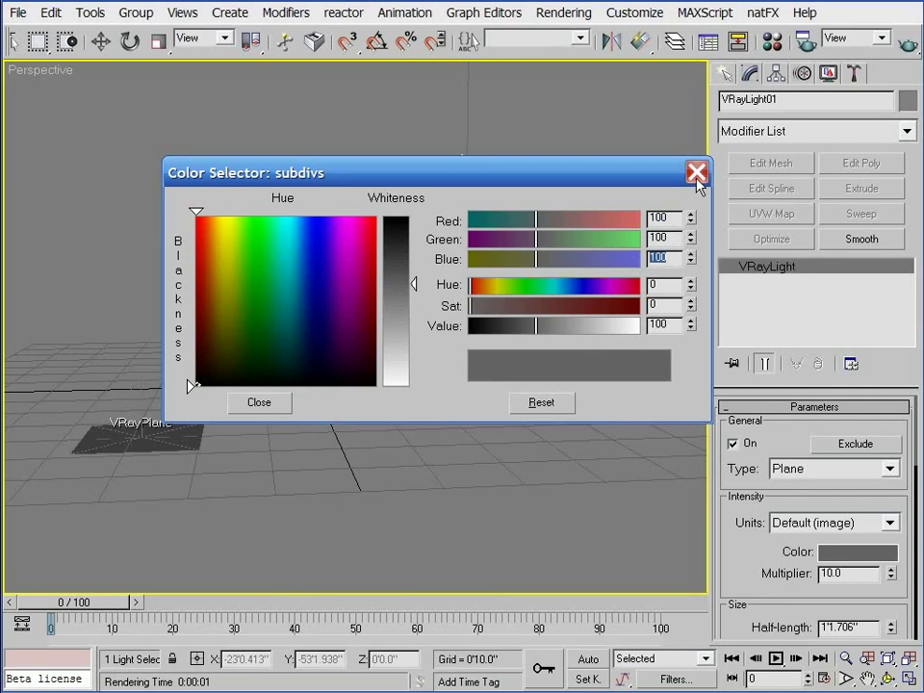
pyautogui.click(696, 172)
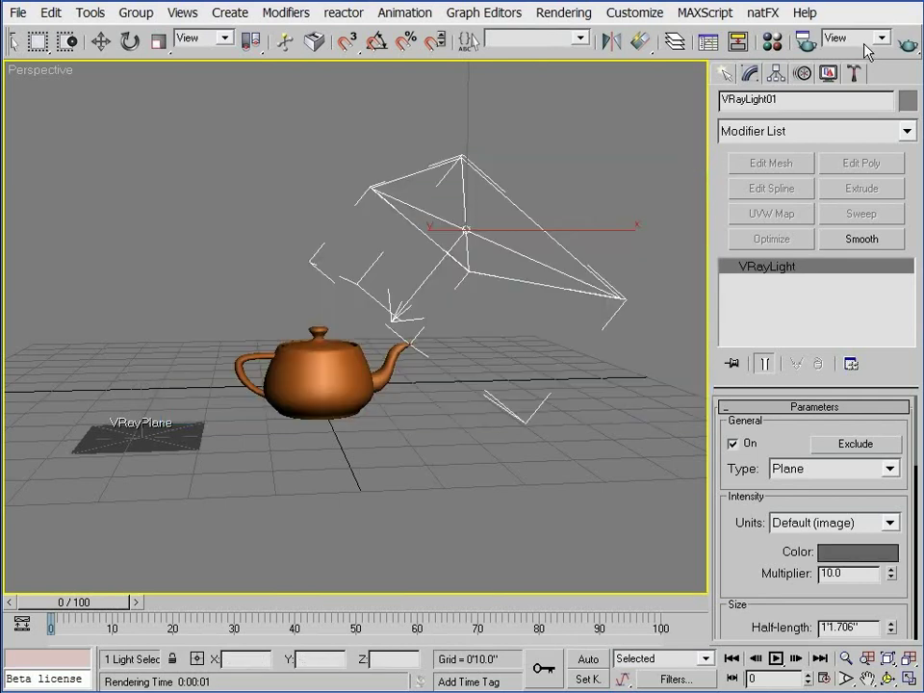
# Step: Render the Perspective view of the teapot scene and position the frame window clear of the light's parameters
pyautogui.click(907, 43)
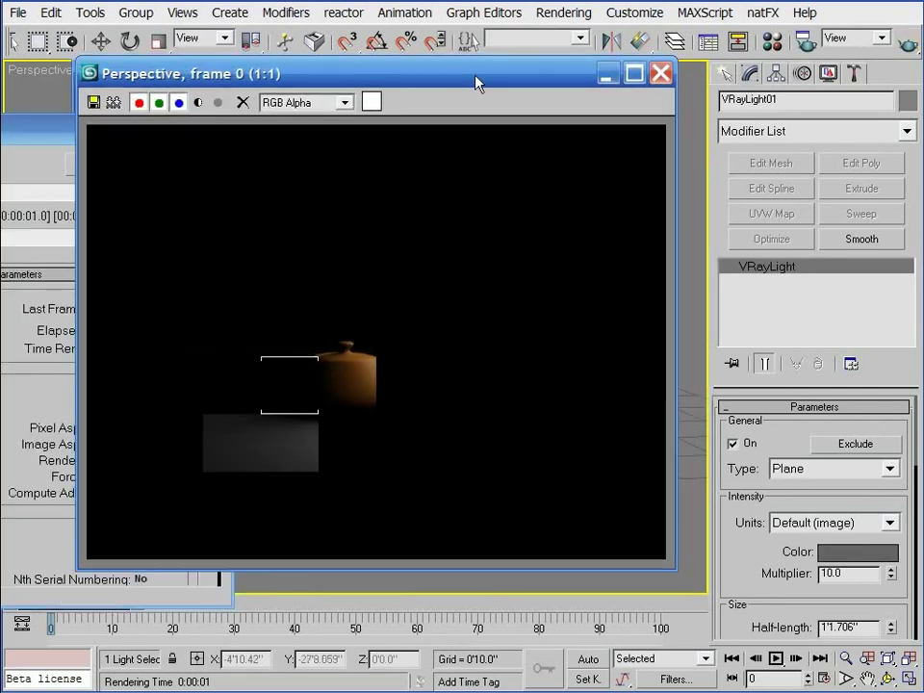
pyautogui.moveTo(475, 84); pyautogui.dragTo(515, 98)
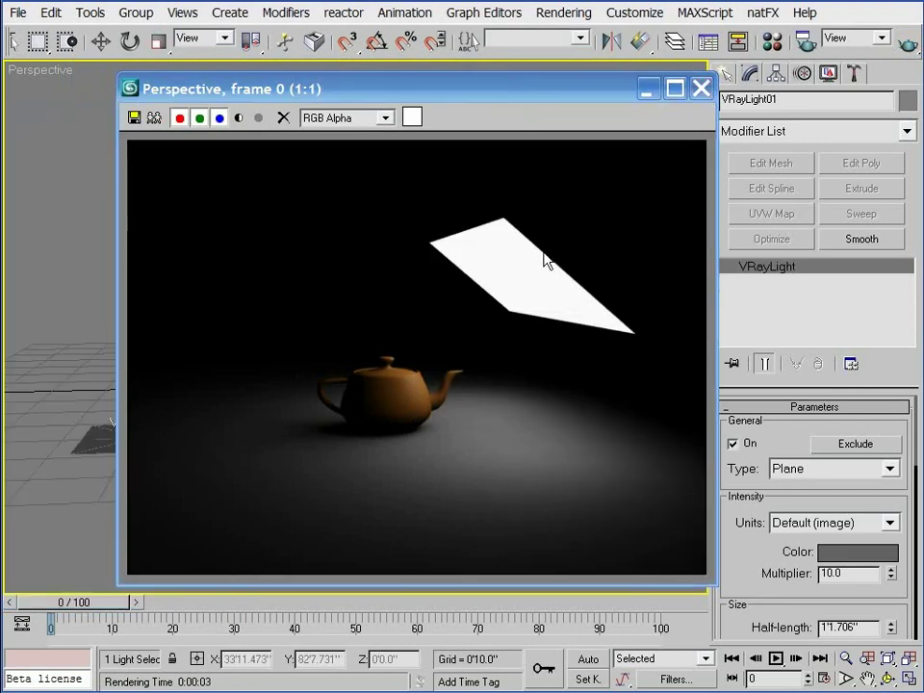
pyautogui.moveTo(613, 91); pyautogui.dragTo(513, 99)
# Step: Set the teapot light's multiplier to 100
pyautogui.click(758, 559)
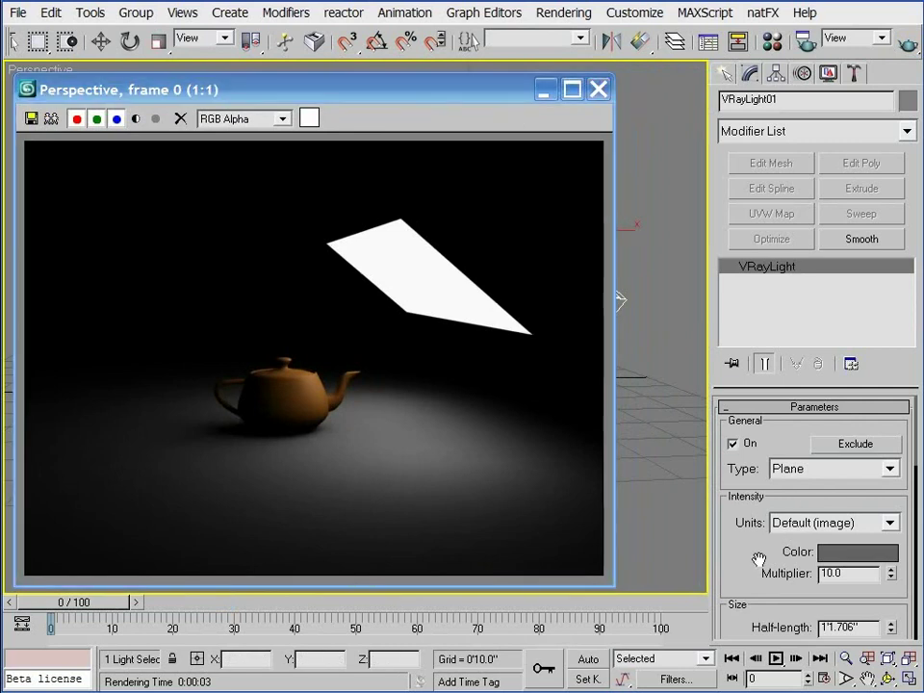
pyautogui.moveTo(845, 575); pyautogui.dragTo(788, 572)
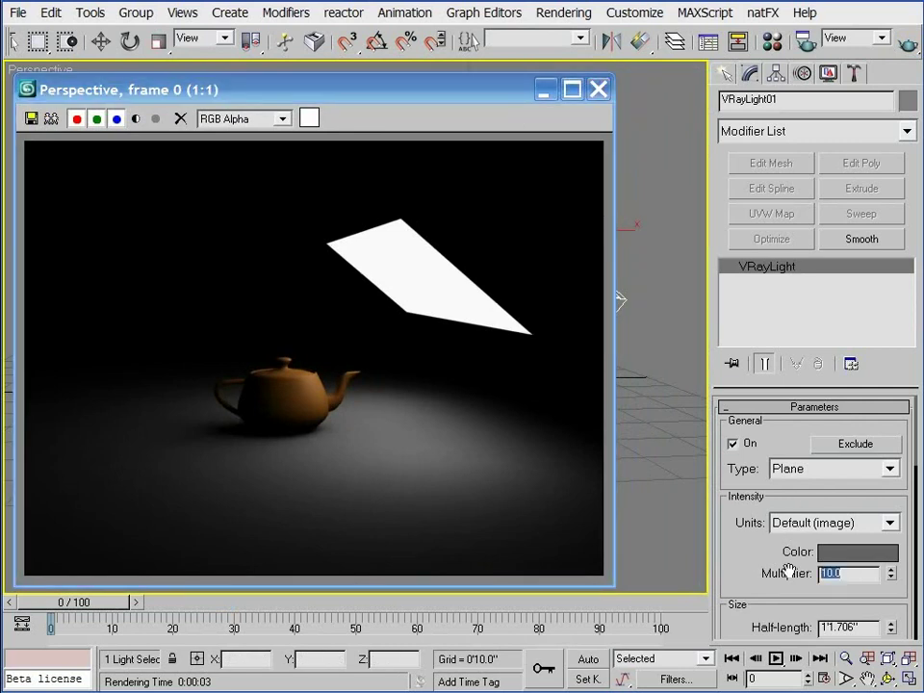
pyautogui.write('1')
# Step: Set the teapot light's color to red 10, green 10 and blue 10
pyautogui.click(843, 558)
pyautogui.moveTo(547, 186); pyautogui.dragTo(713, 169)
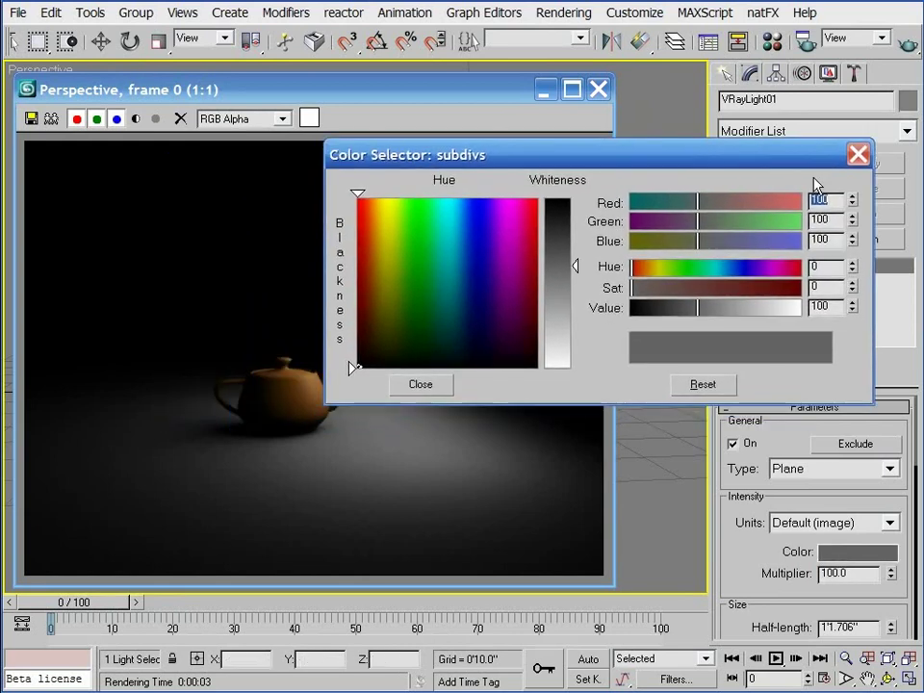
pyautogui.write('10')
pyautogui.press('Tab')
pyautogui.write('10')
pyautogui.press('Tab')
pyautogui.write('1')
pyautogui.press('Return')
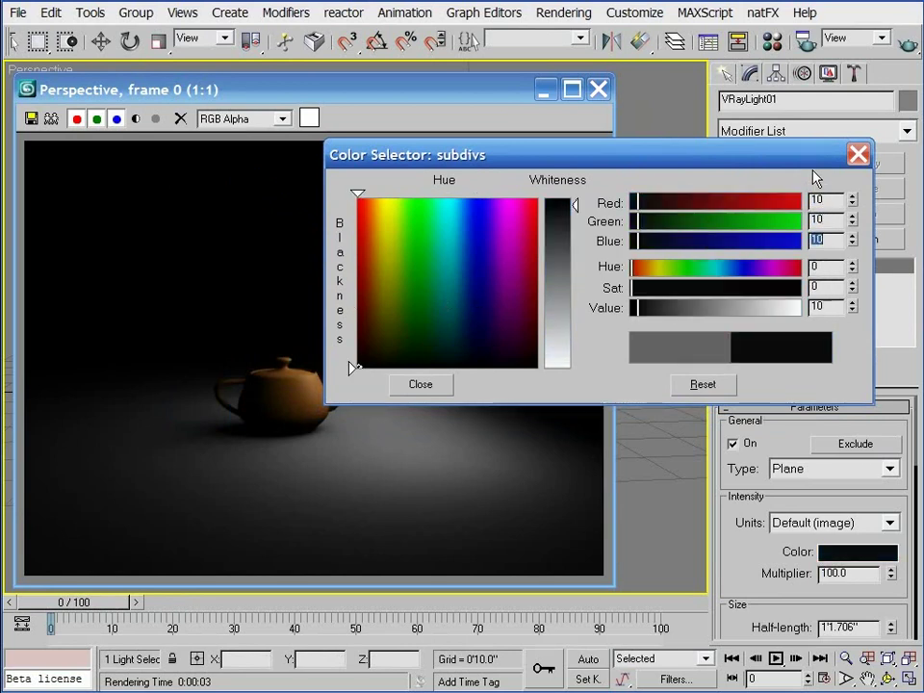
pyautogui.click(857, 154)
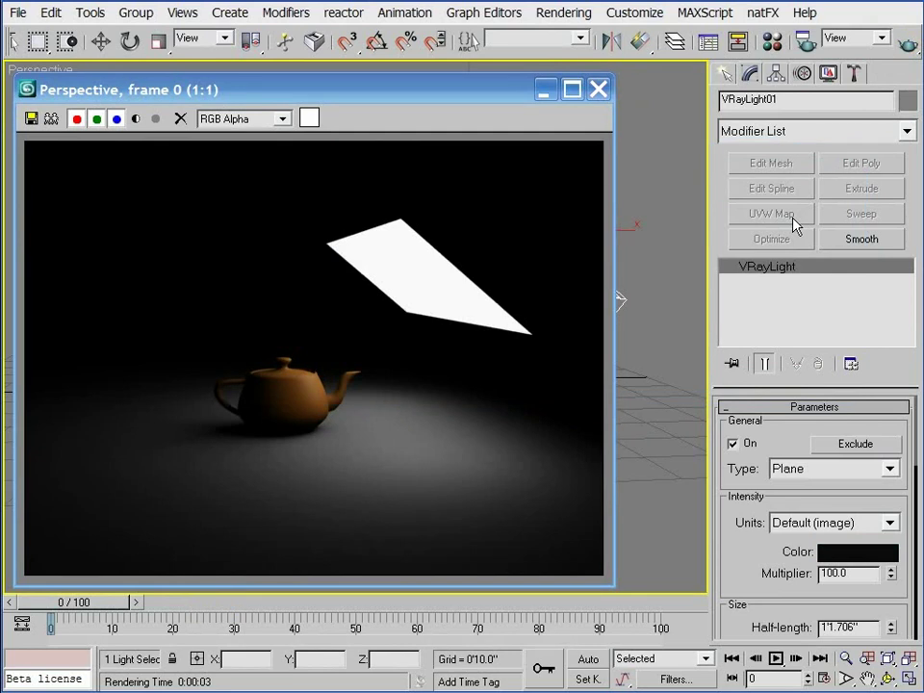
# Step: Review the teapot light's RGB color values alongside the rendered frame
pyautogui.moveTo(465, 98); pyautogui.dragTo(504, 97)
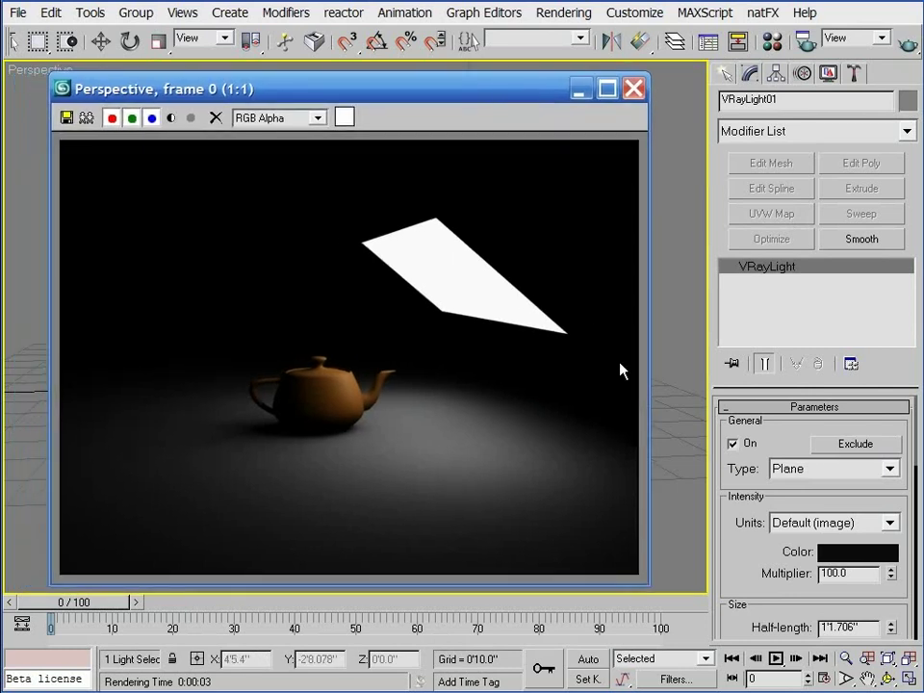
pyautogui.click(862, 552)
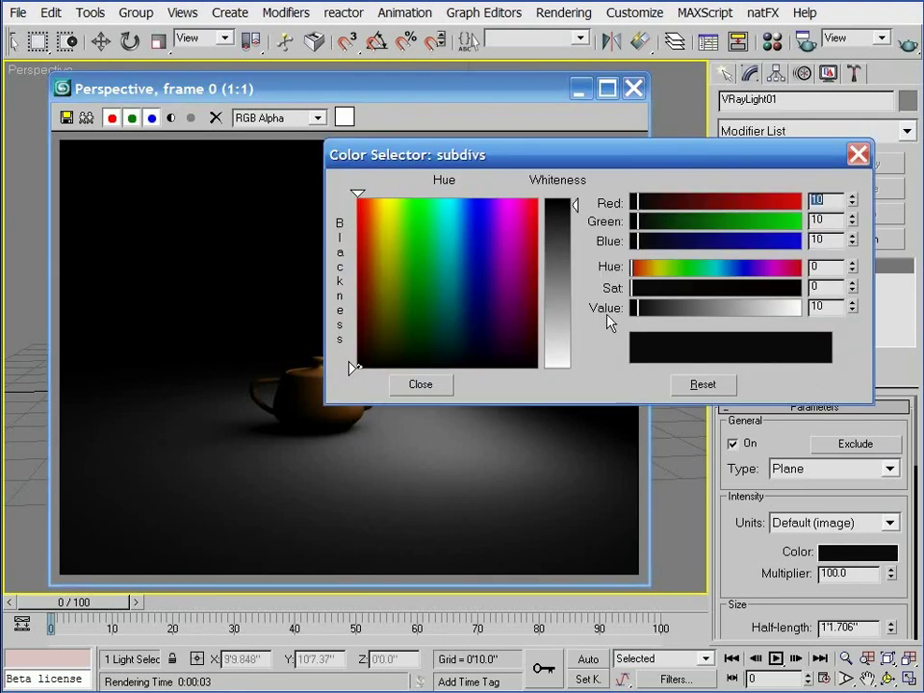
pyautogui.click(424, 383)
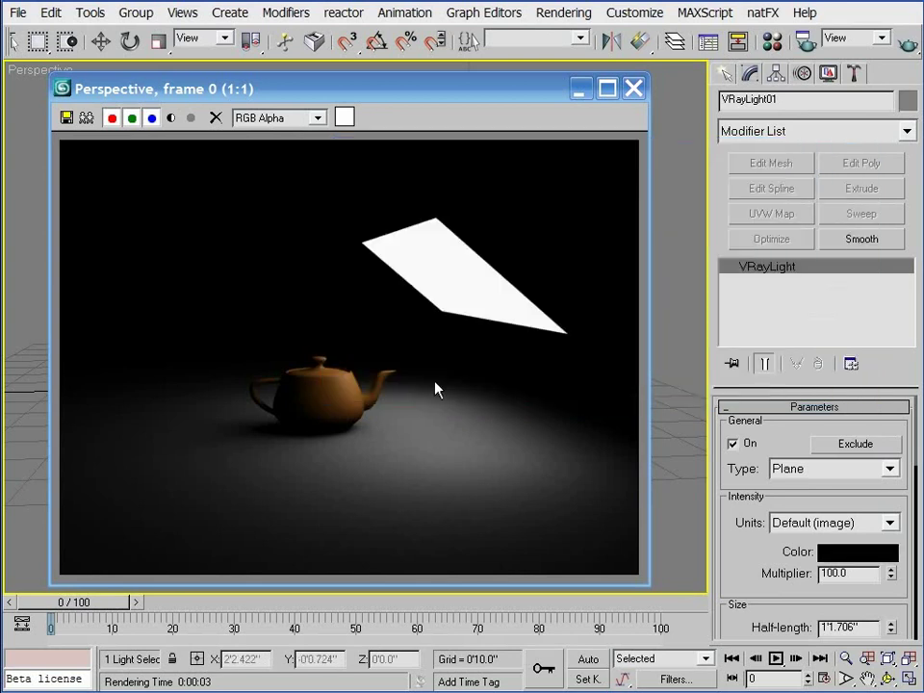
# Step: Try raising the teapot light's multiplier to 603 and rendering the Perspective view again
pyautogui.moveTo(892, 576); pyautogui.dragTo(876, 104)
pyautogui.click(907, 45)
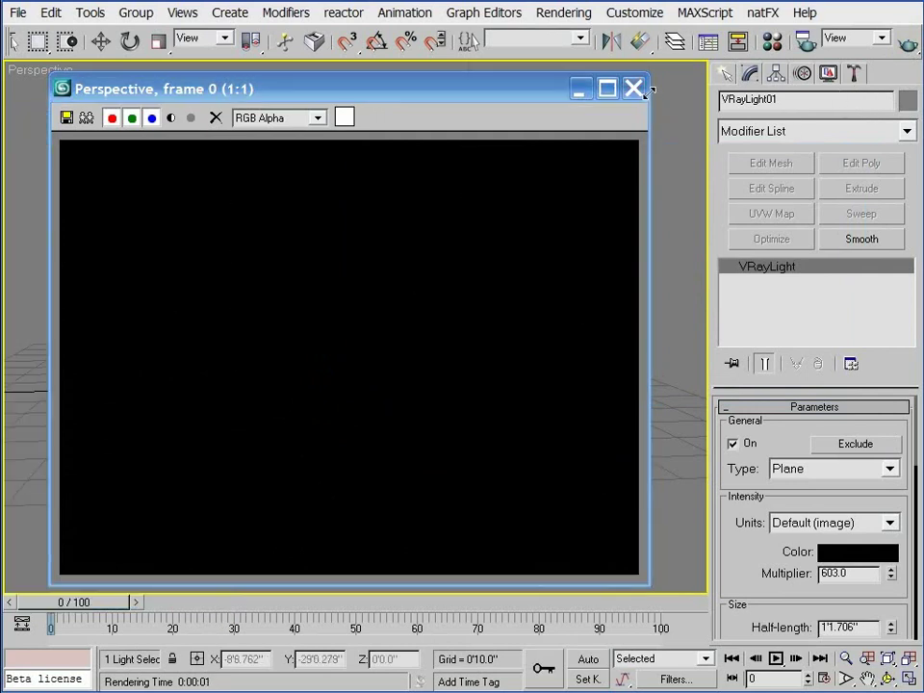
pyautogui.click(634, 89)
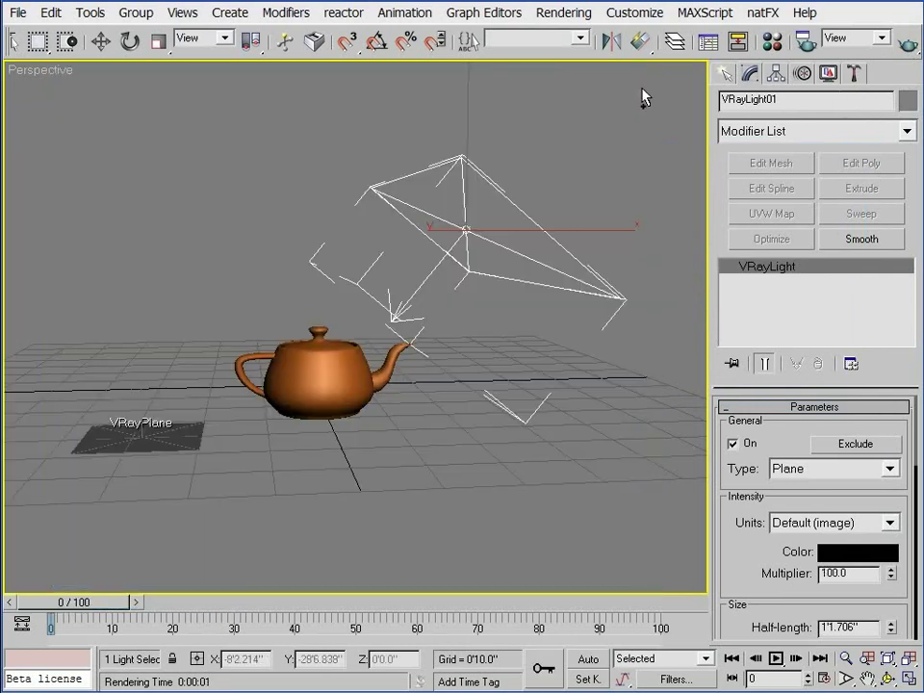
# Step: Set the teapot light's multiplier to 200
pyautogui.click(847, 553)
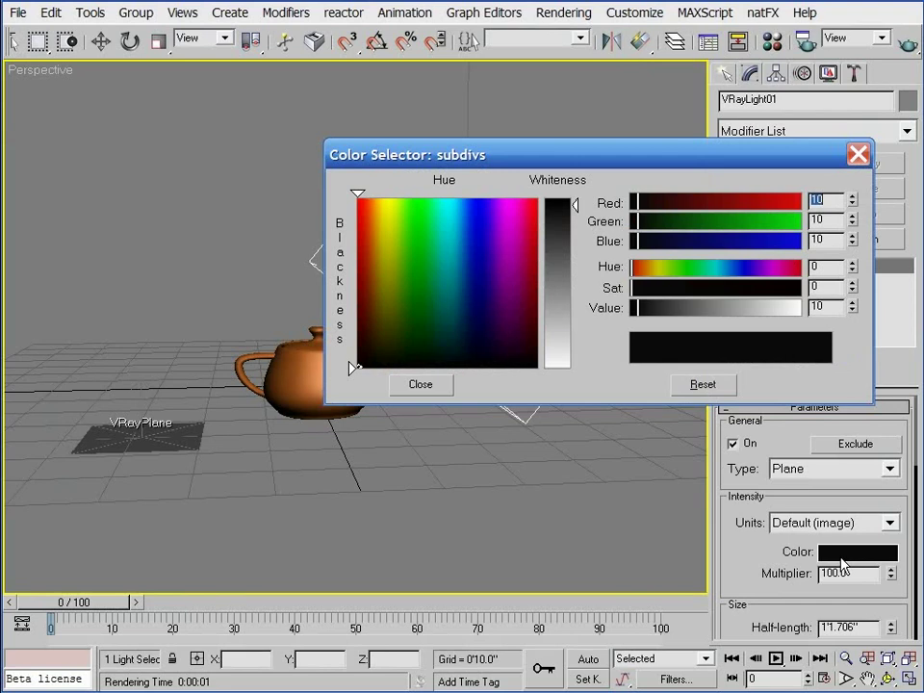
pyautogui.click(860, 154)
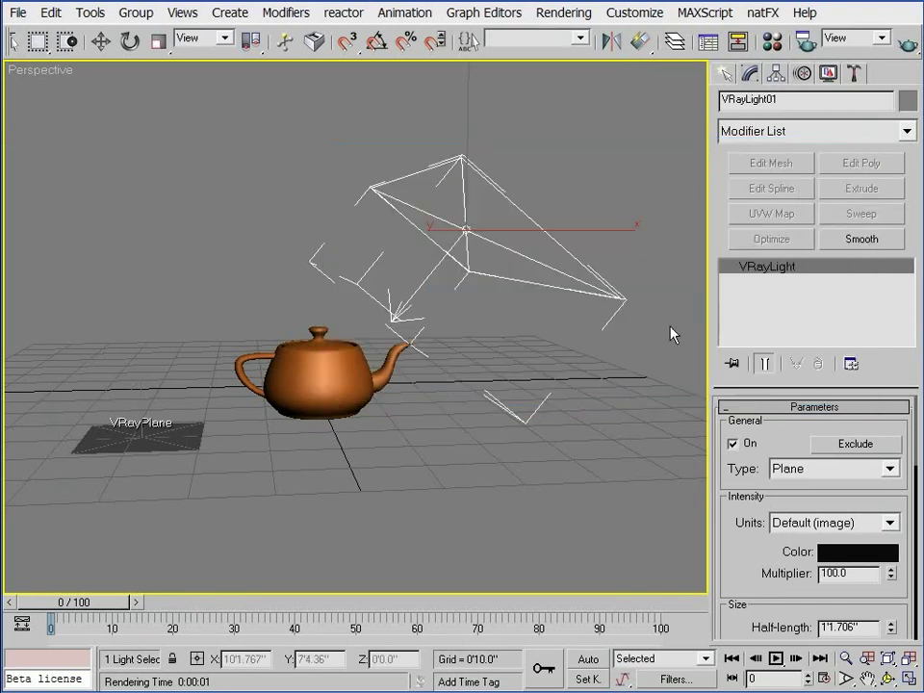
pyautogui.click(632, 400)
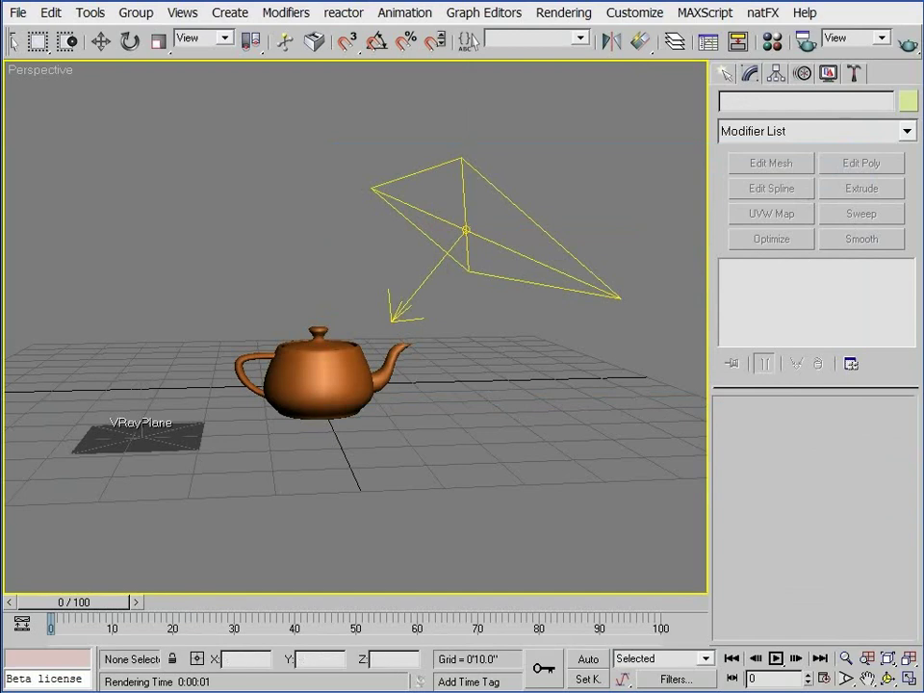
pyautogui.click(474, 231)
pyautogui.doubleClick(839, 573)
pyautogui.write('200')
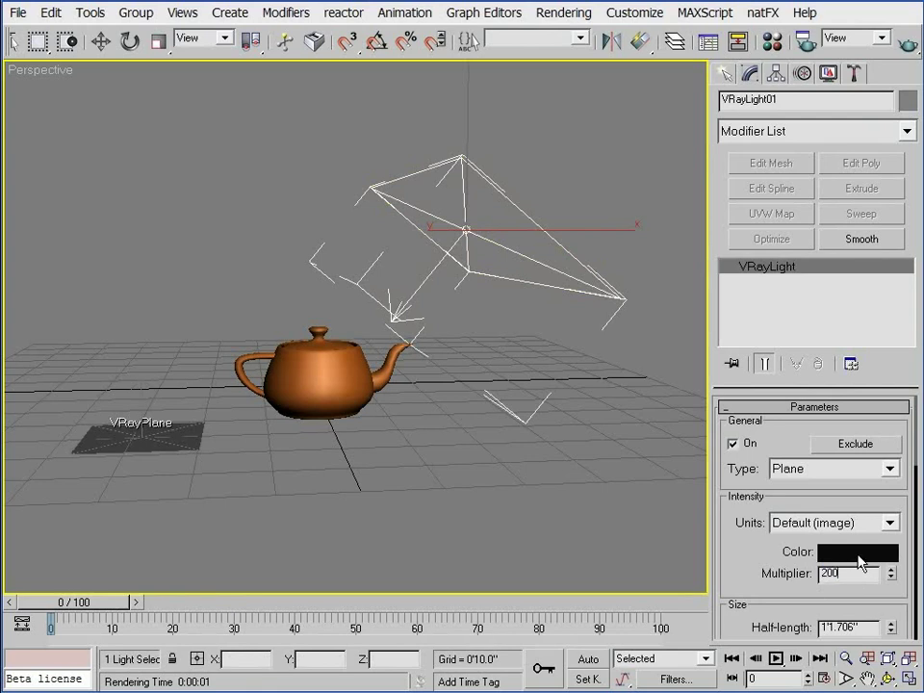
# Step: Set the teapot light's color to red 10, green 5 and blue 0, and render the Perspective view
pyautogui.click(860, 562)
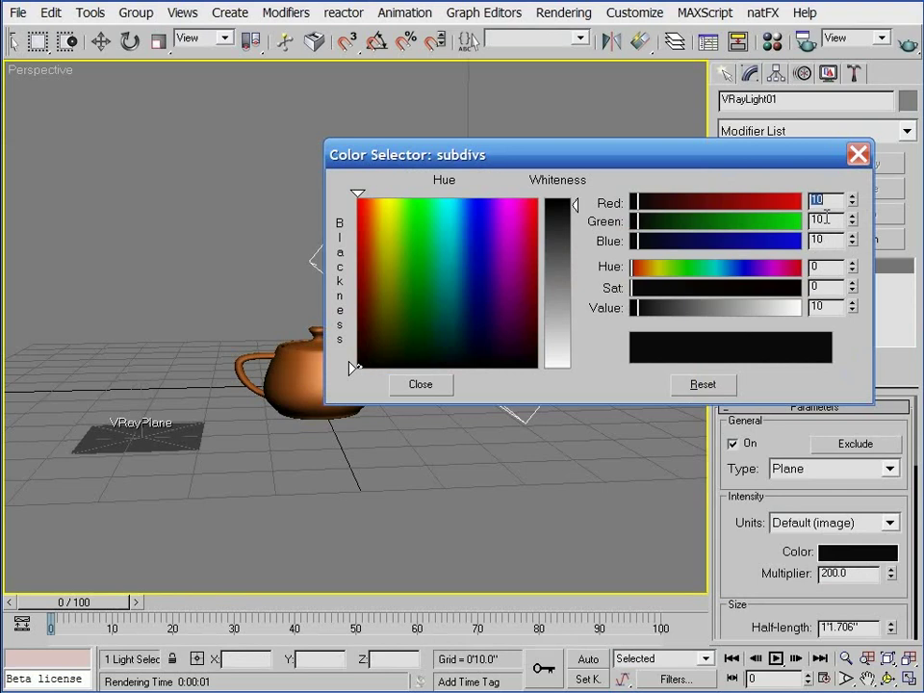
pyautogui.moveTo(832, 220); pyautogui.dragTo(799, 244)
pyautogui.moveTo(830, 202); pyautogui.dragTo(810, 201)
pyautogui.moveTo(827, 220); pyautogui.dragTo(779, 229)
pyautogui.rightClick(855, 247)
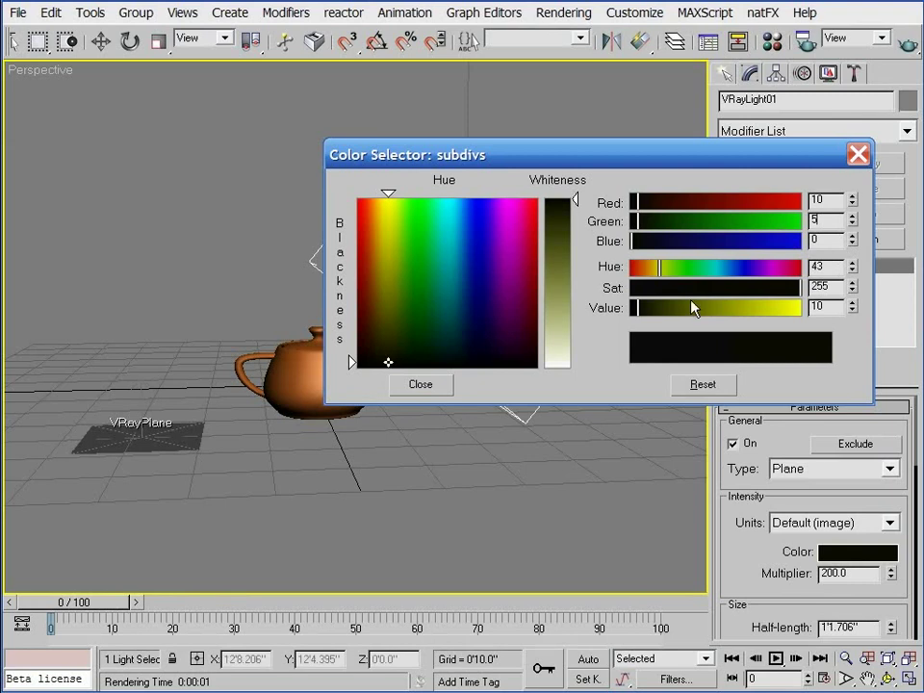
pyautogui.click(435, 384)
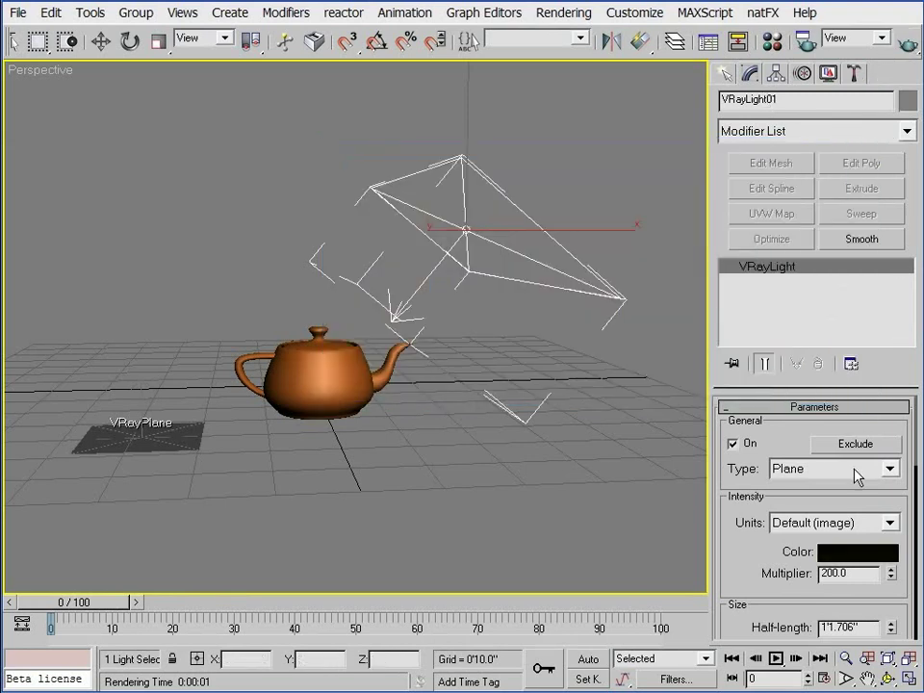
pyautogui.click(861, 551)
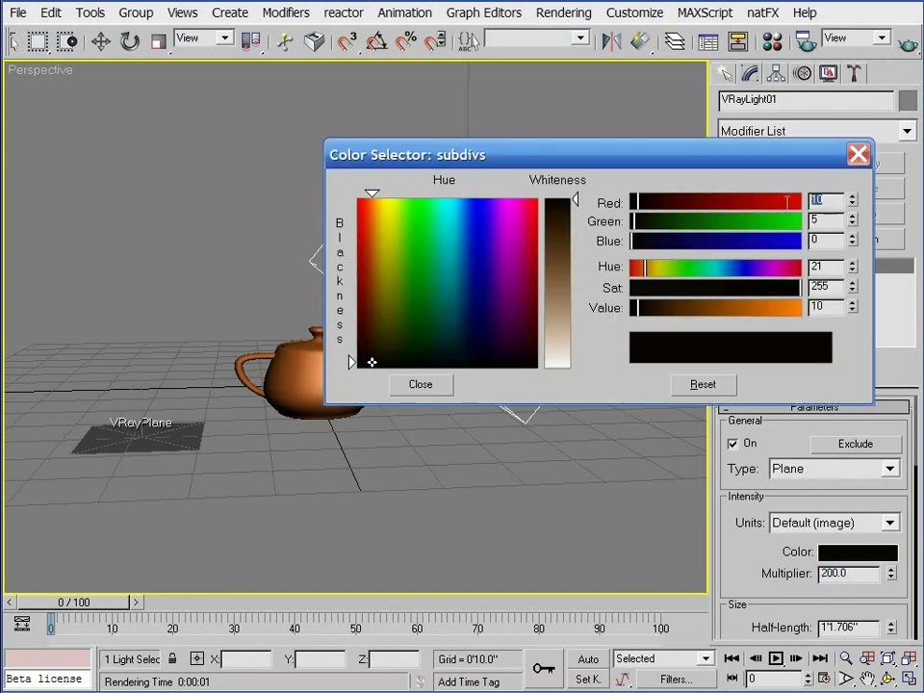
pyautogui.click(856, 155)
pyautogui.hotkey('shift', 'q')
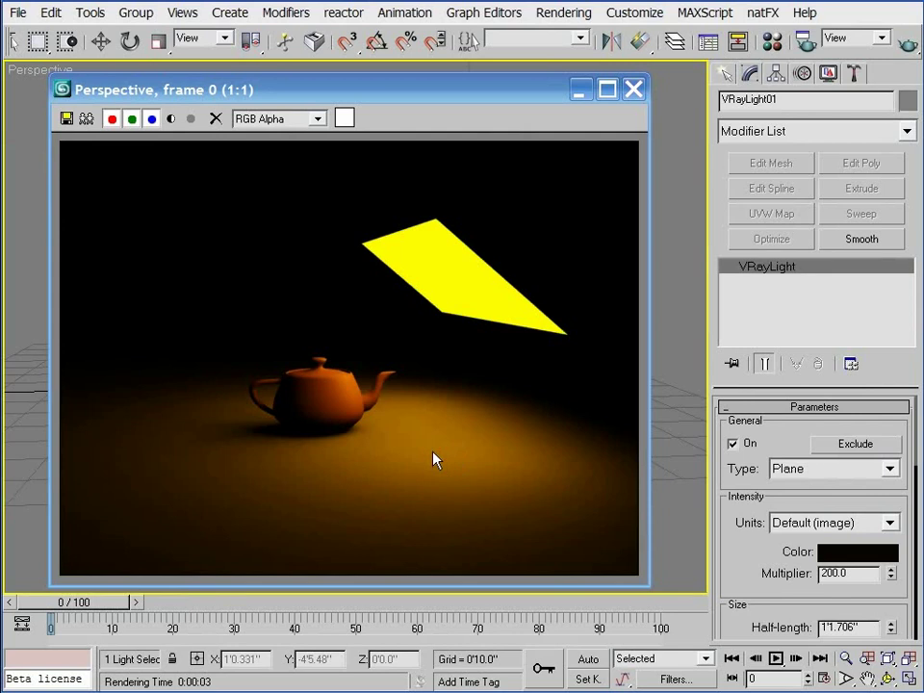
# Step: Compare the teapot light's green and blue color values with the rendered frame, and close the frame
pyautogui.click(855, 553)
pyautogui.doubleClick(825, 218)
pyautogui.doubleClick(822, 239)
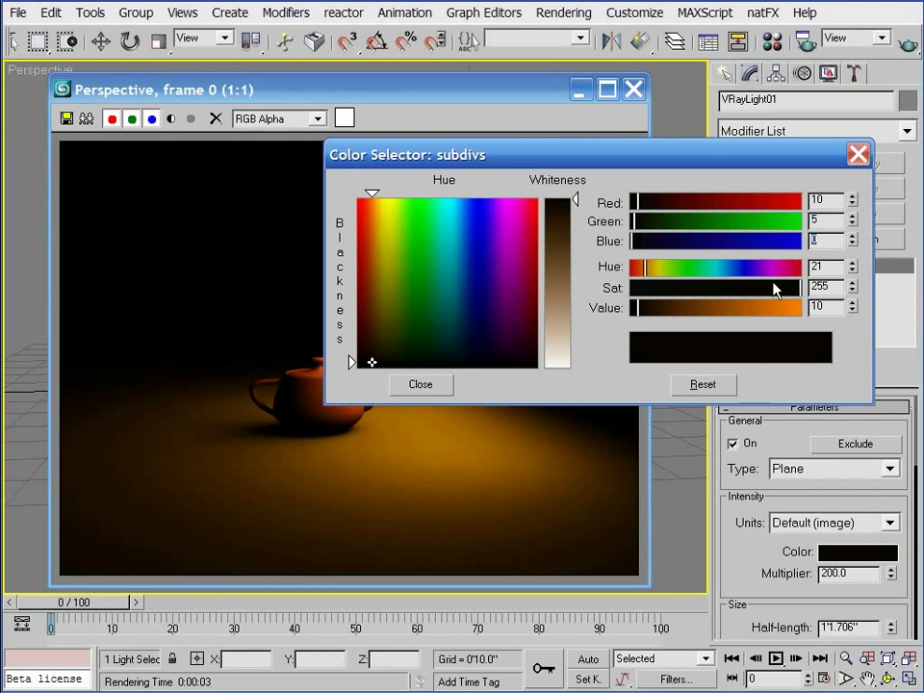
pyautogui.click(858, 154)
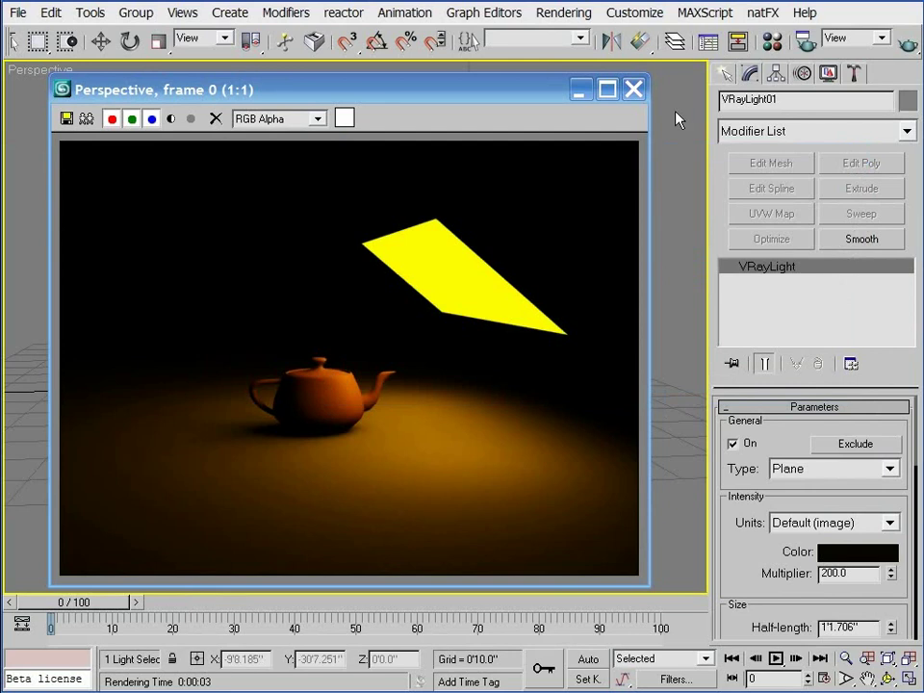
pyautogui.click(634, 90)
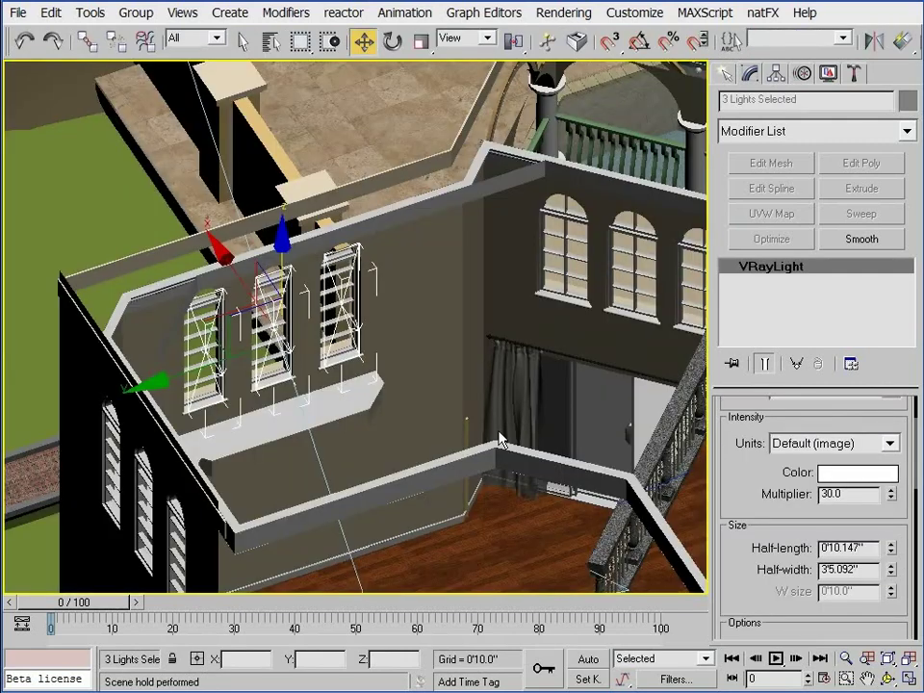
# Step: Set the color of the three selected window lights to red 180, green 210 and blue 240
pyautogui.click(855, 474)
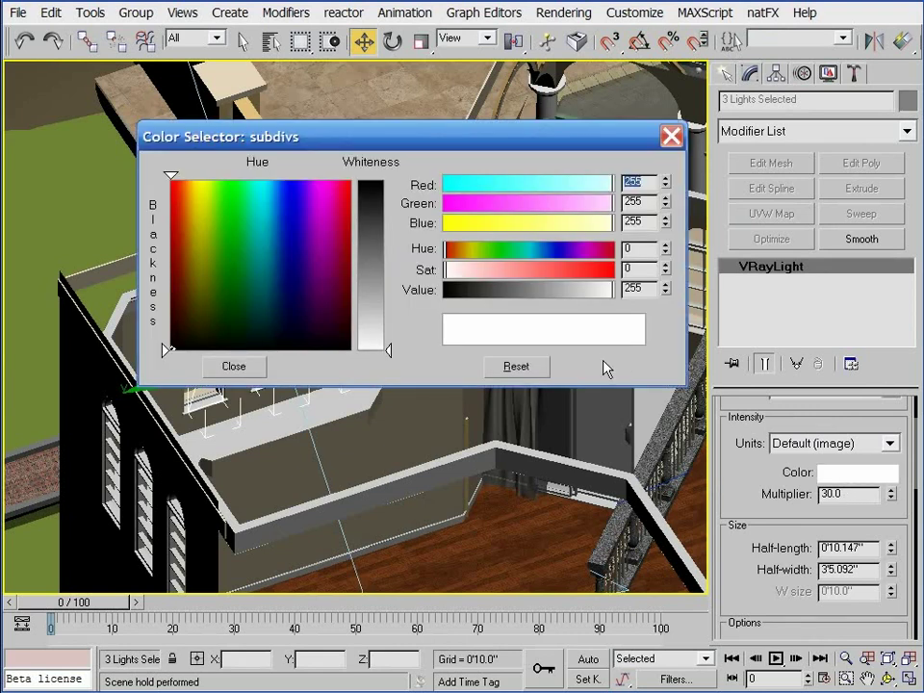
pyautogui.moveTo(497, 144); pyautogui.dragTo(552, 72)
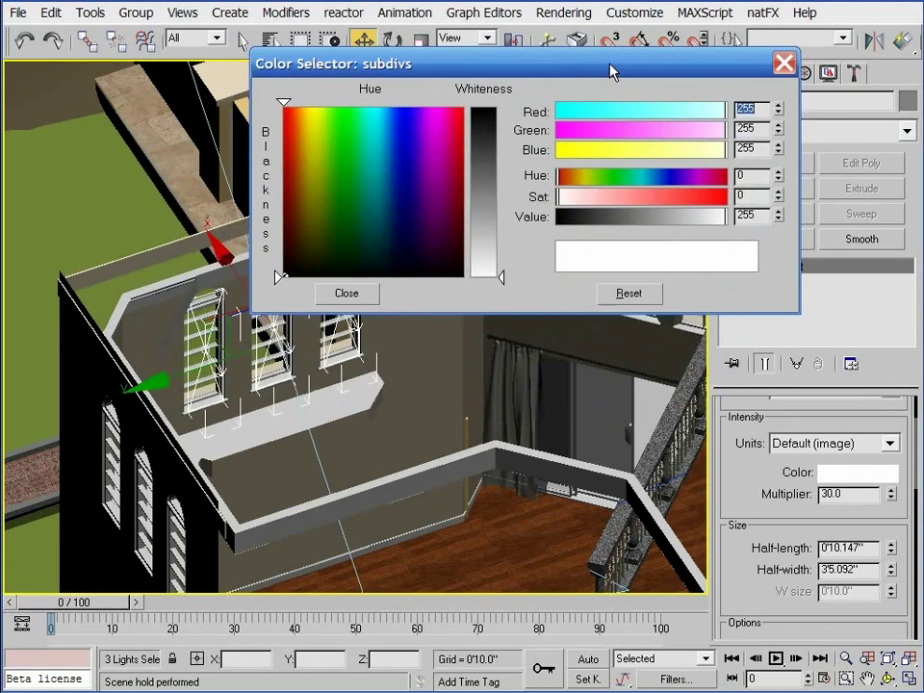
pyautogui.click(605, 113)
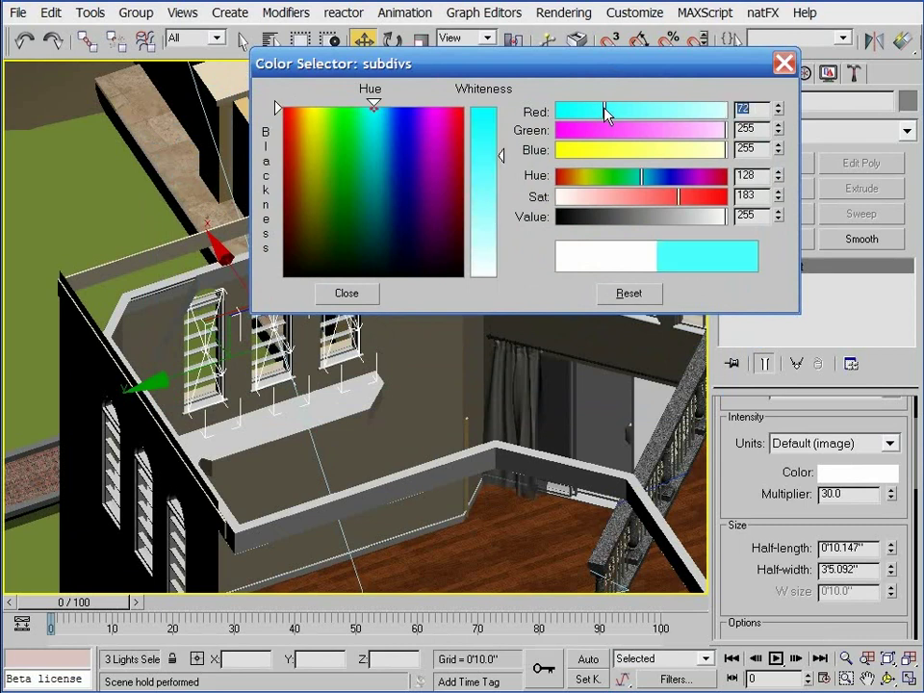
pyautogui.click(679, 130)
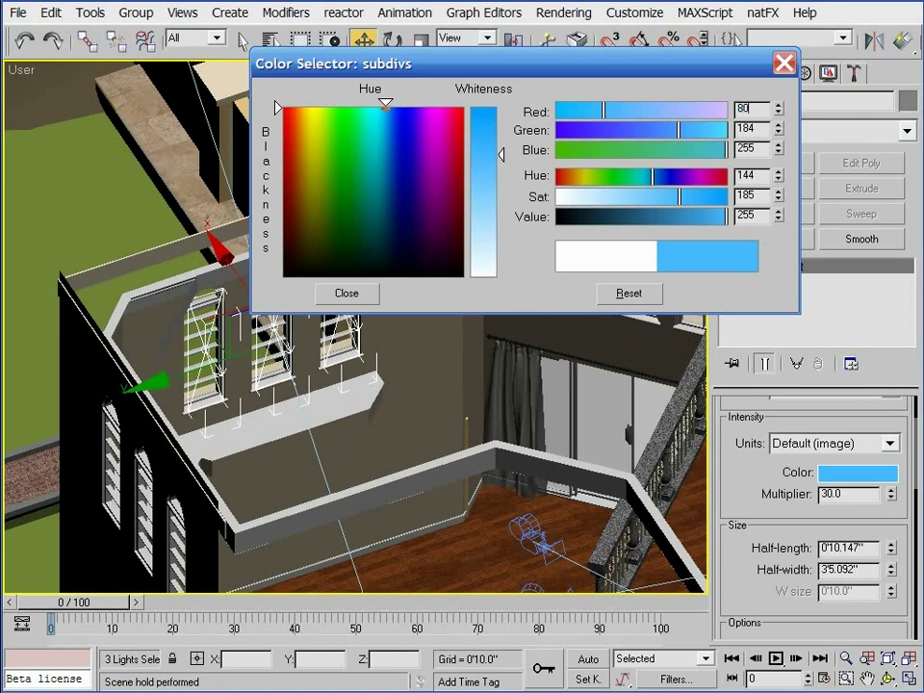
pyautogui.write('180')
pyautogui.press('Tab')
pyautogui.write('210')
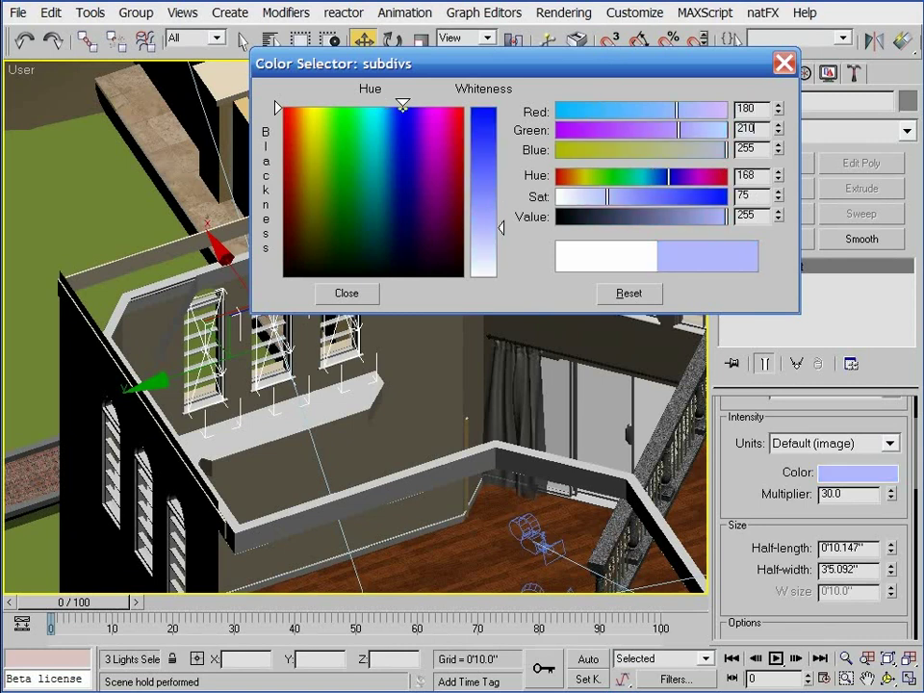
pyautogui.press('Tab')
pyautogui.write('240')
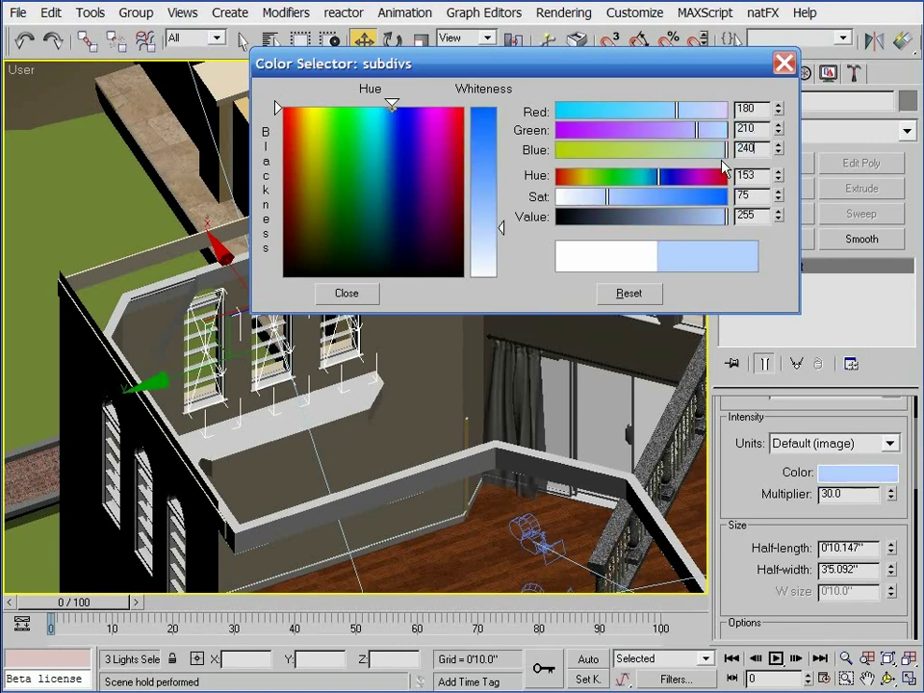
pyautogui.press('Return')
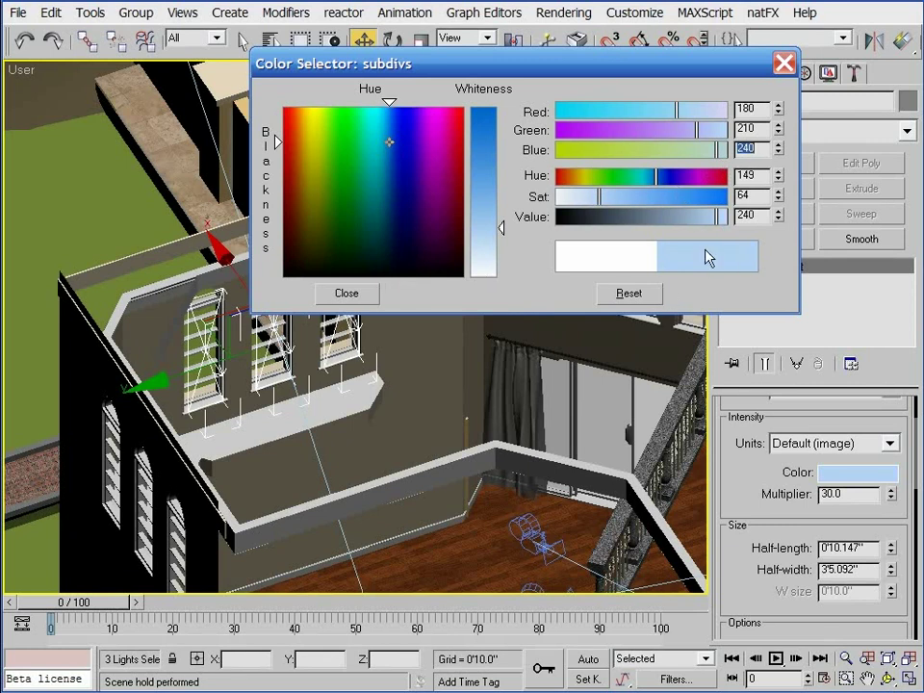
pyautogui.click(347, 292)
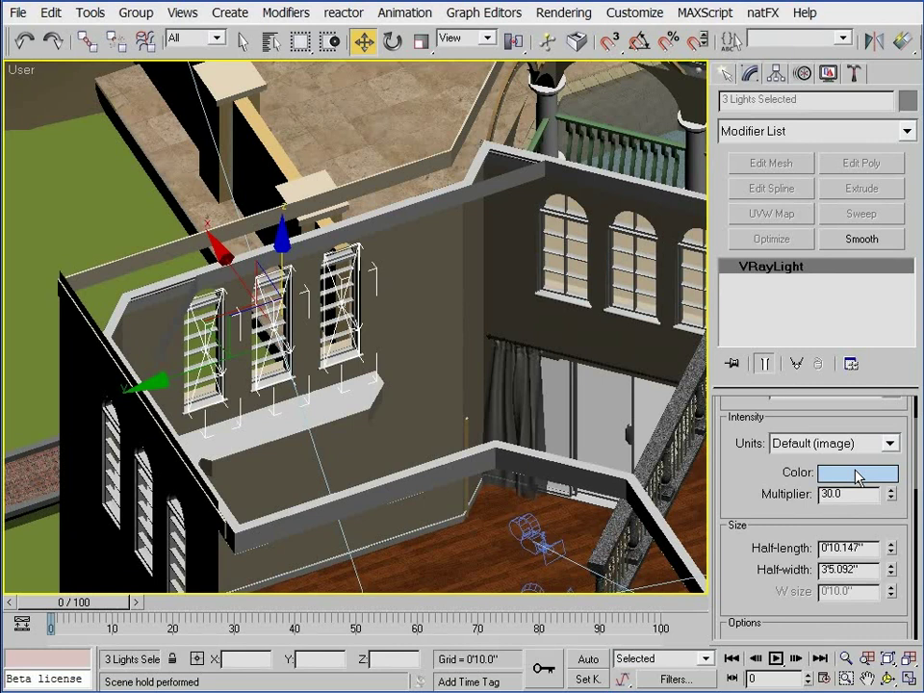
# Step: Set the multiplier of the three selected window lights to 10
pyautogui.moveTo(849, 495); pyautogui.dragTo(811, 500)
pyautogui.moveTo(433, 406); pyautogui.dragTo(393, 340, button='middle')
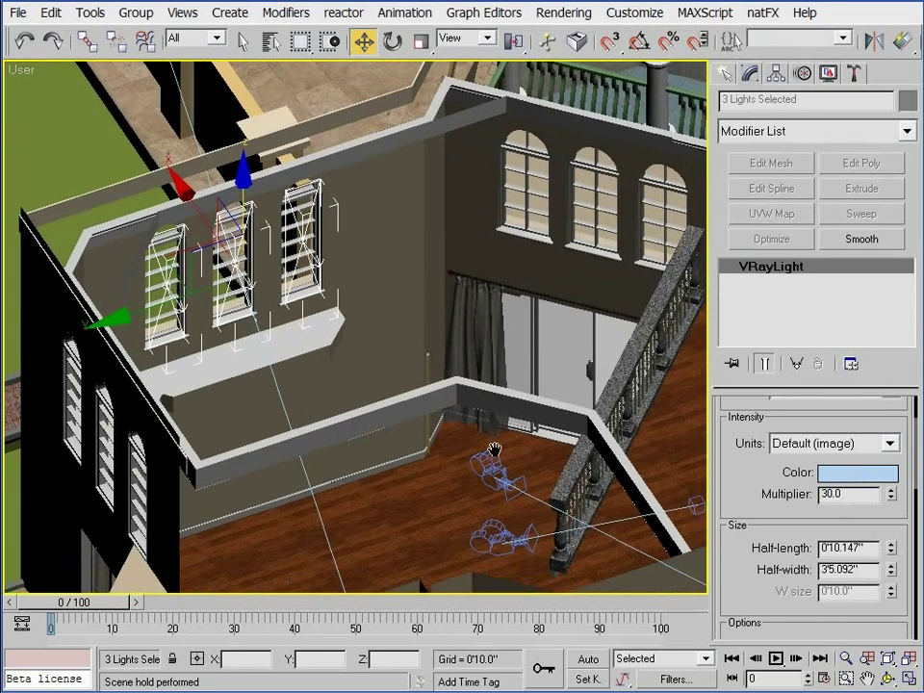
pyautogui.click(844, 660)
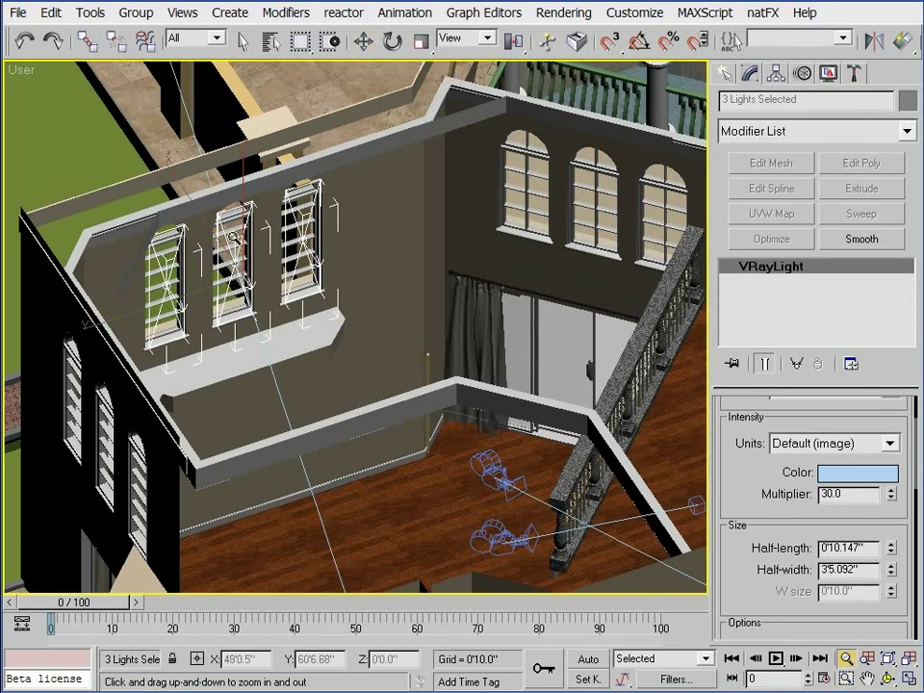
pyautogui.moveTo(344, 334); pyautogui.dragTo(355, 373)
pyautogui.keyDown('alt'); pyautogui.moveTo(337, 367); pyautogui.dragTo(335, 406, button='middle'); pyautogui.keyUp('alt')
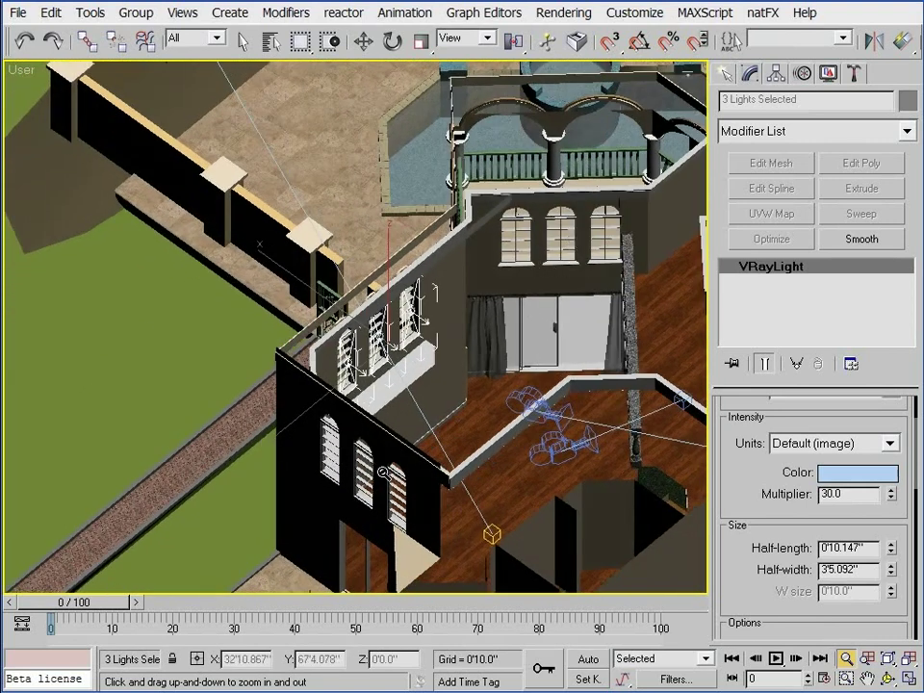
pyautogui.moveTo(451, 411); pyautogui.dragTo(382, 357, button='middle')
pyautogui.scroll(3, 381, 434)
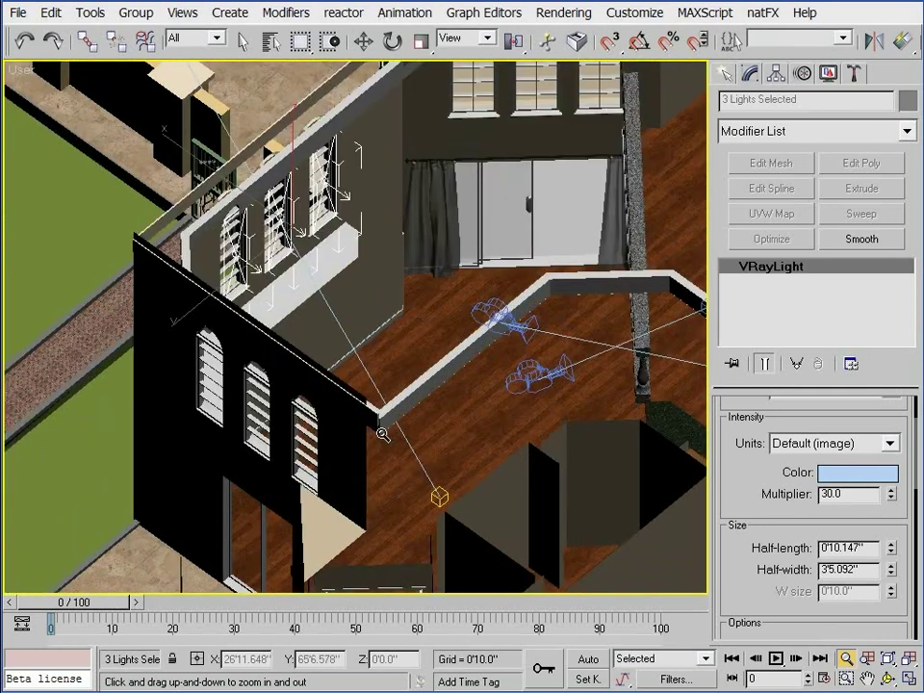
pyautogui.press('w')
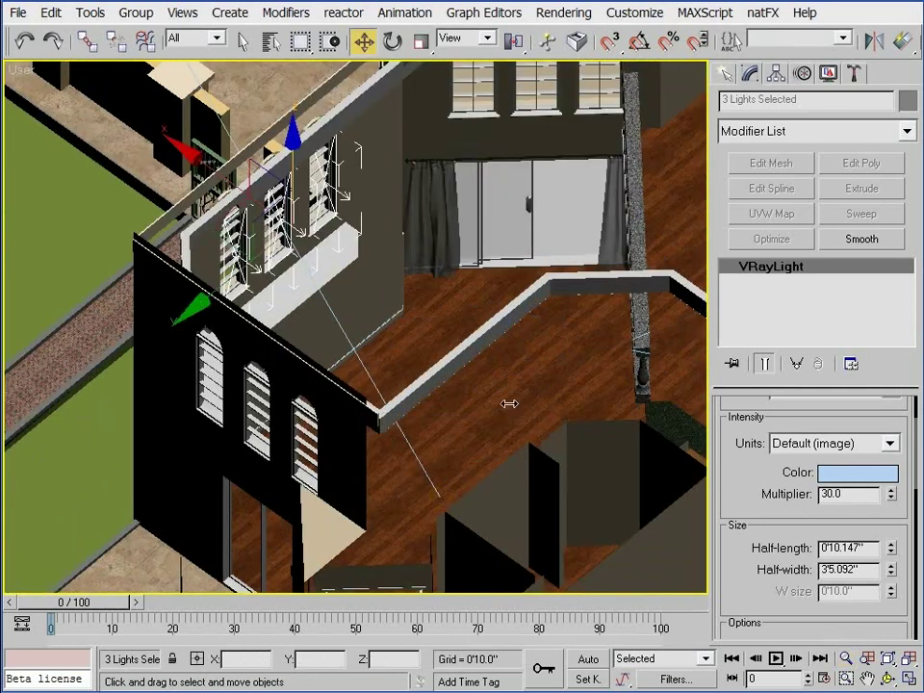
pyautogui.moveTo(366, 371); pyautogui.dragTo(346, 382, button='middle')
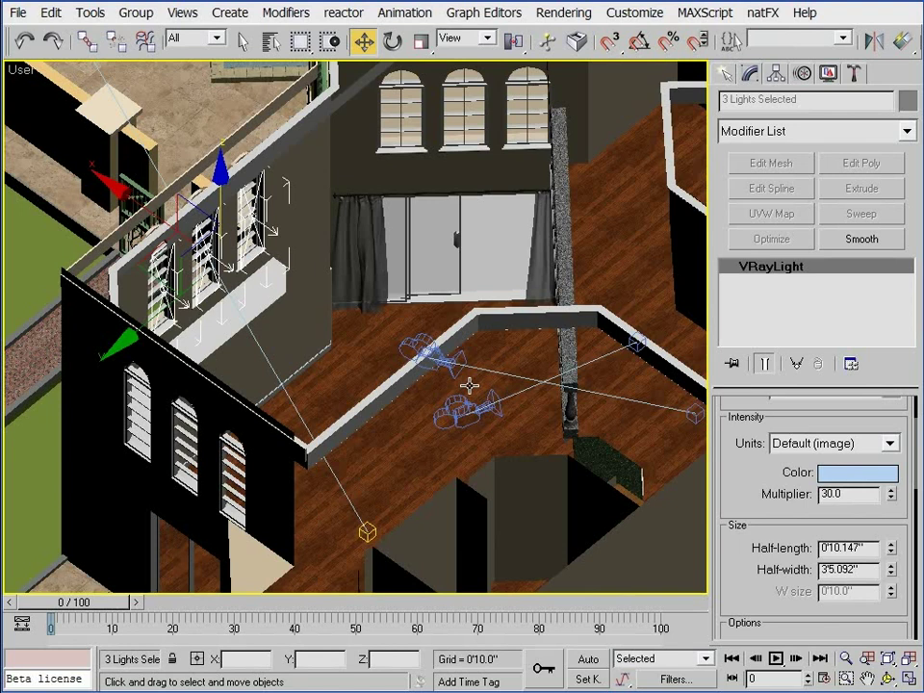
pyautogui.doubleClick(849, 494)
pyautogui.write('10')
pyautogui.press('Return')
# Step: Switch to the image viewer and compare the saved living room renders with and without the three fill lights
pyautogui.moveTo(503, 387); pyautogui.dragTo(486, 389, button='middle')
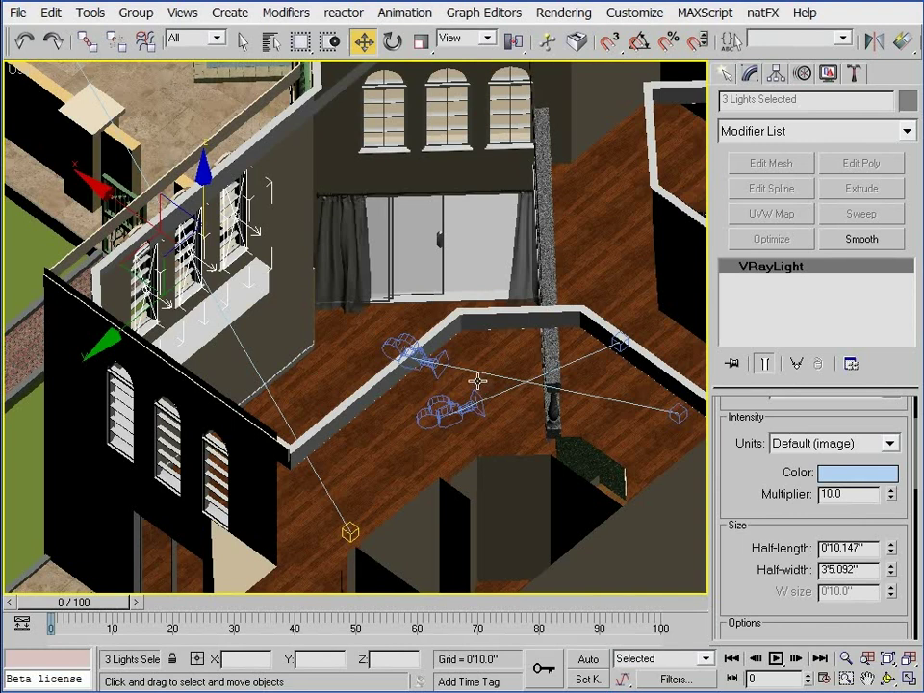
pyautogui.moveTo(436, 357); pyautogui.dragTo(423, 391, button='middle')
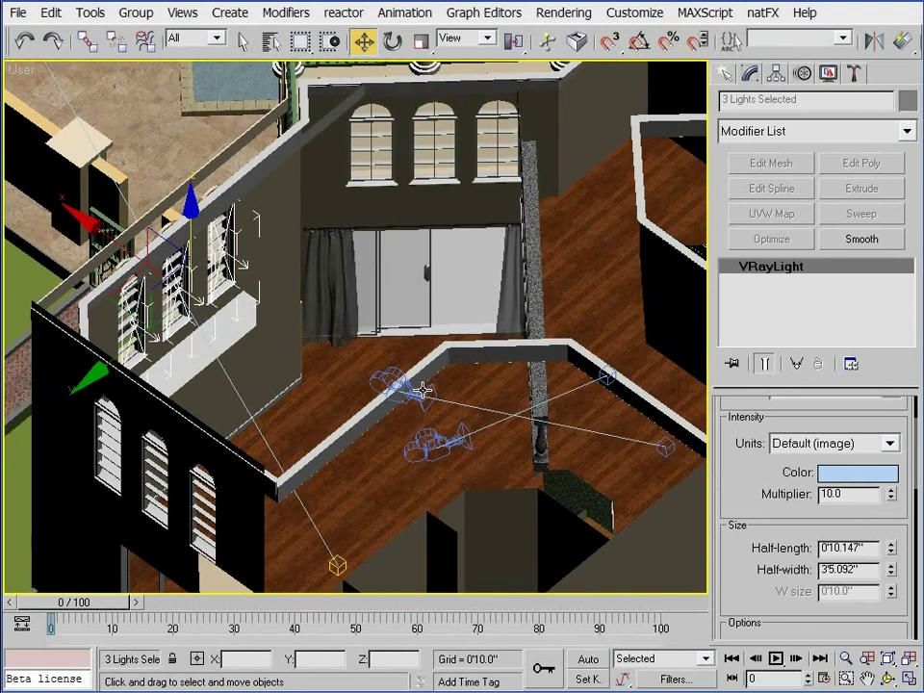
pyautogui.scroll(-2, 423, 390)
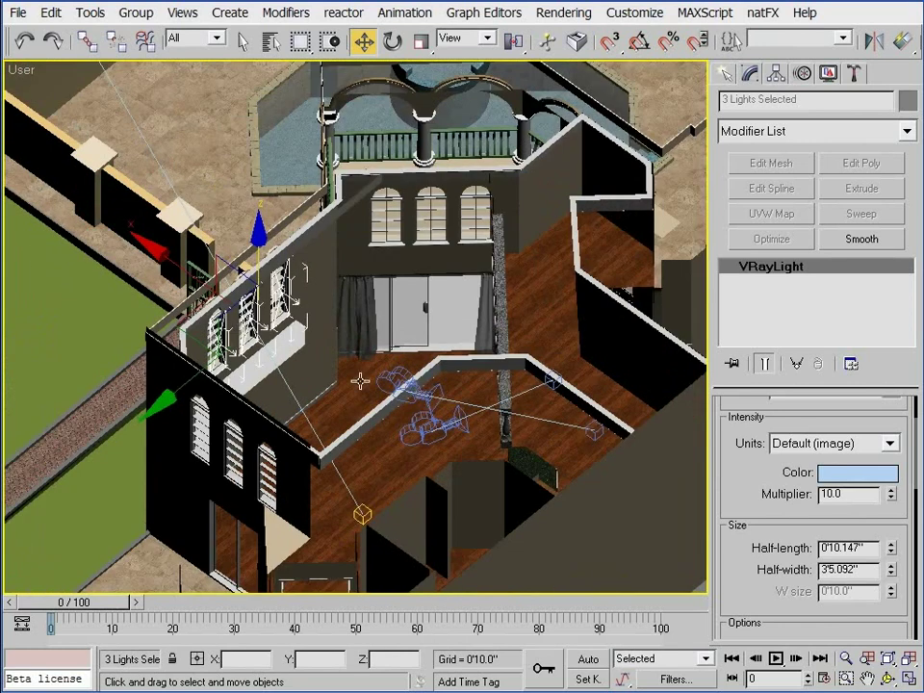
pyautogui.moveTo(334, 295); pyautogui.dragTo(312, 296, button='middle')
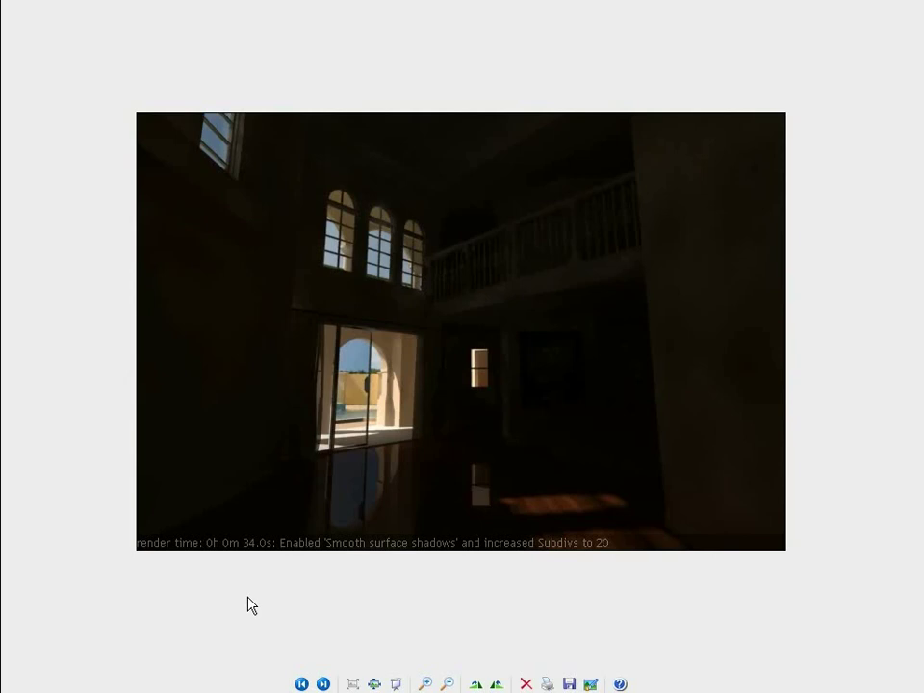
pyautogui.press('Right')
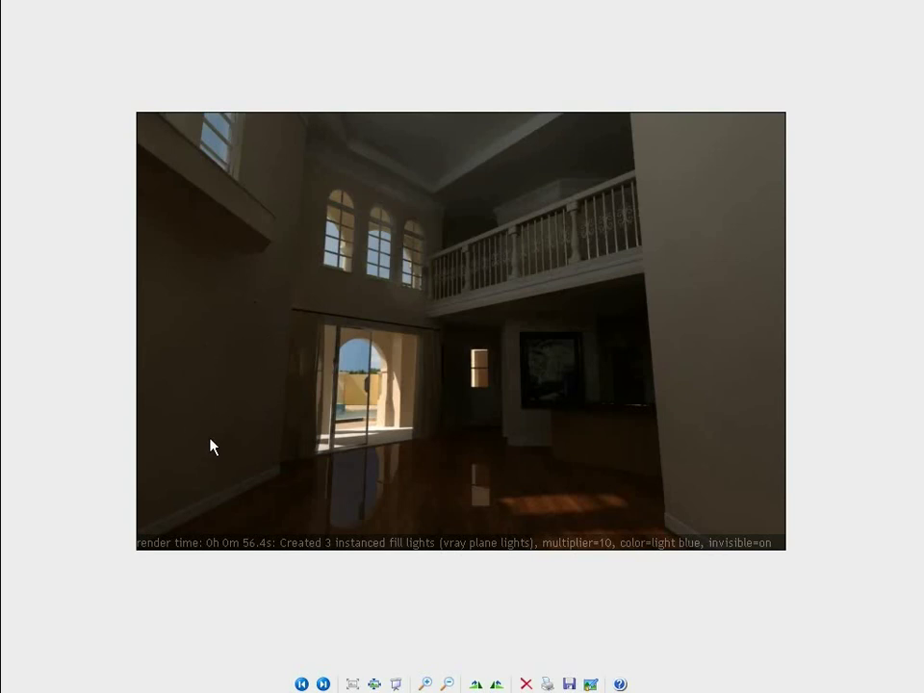
pyautogui.press('Right')
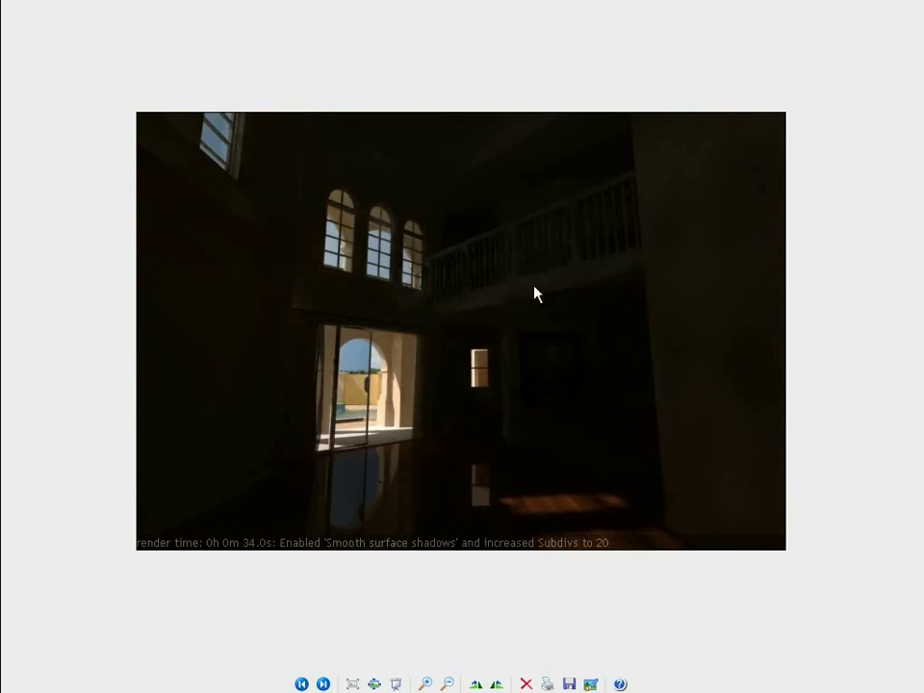
pyautogui.press('Right')
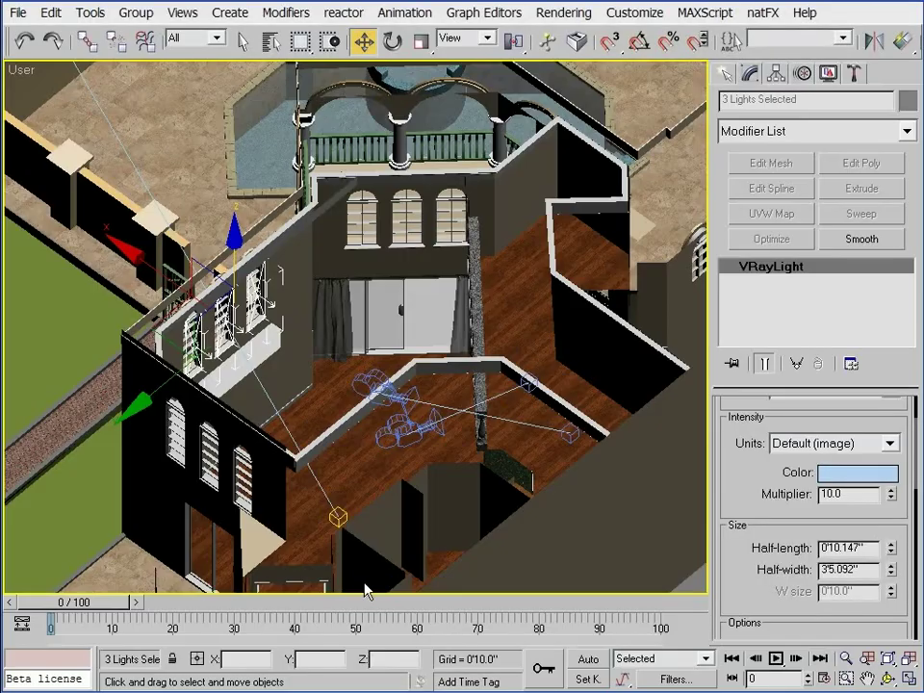
# Step: Examine the building's exterior for the arched windows and sliding glass doors facing the tiled patio
pyautogui.moveTo(295, 397); pyautogui.dragTo(444, 441, button='middle')
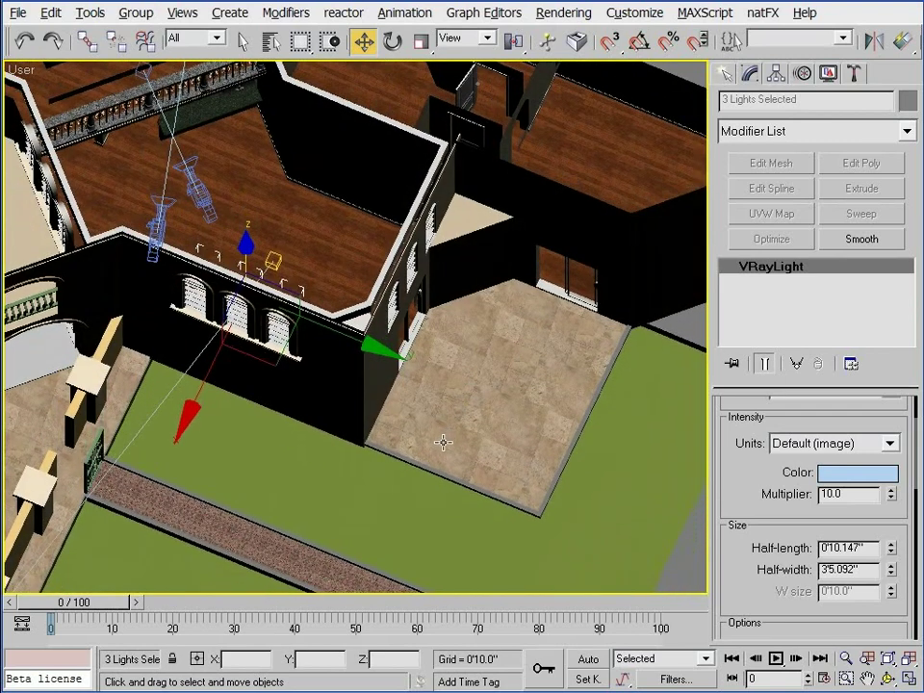
pyautogui.scroll(-2, 444, 442)
pyautogui.scroll(-2, 373, 420)
pyautogui.moveTo(358, 395); pyautogui.dragTo(314, 359, button='middle')
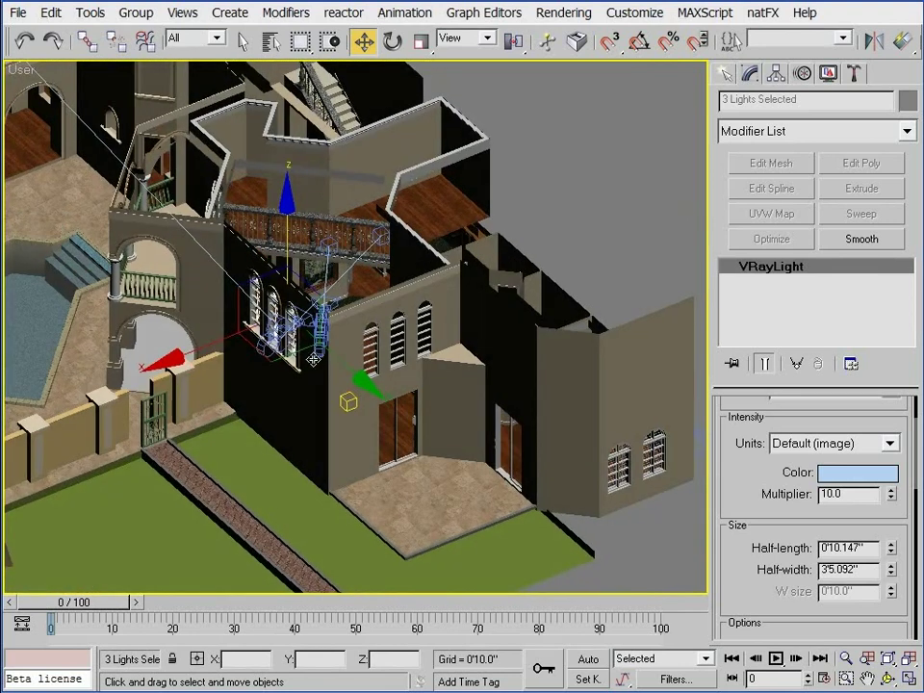
pyautogui.scroll(3, 317, 354)
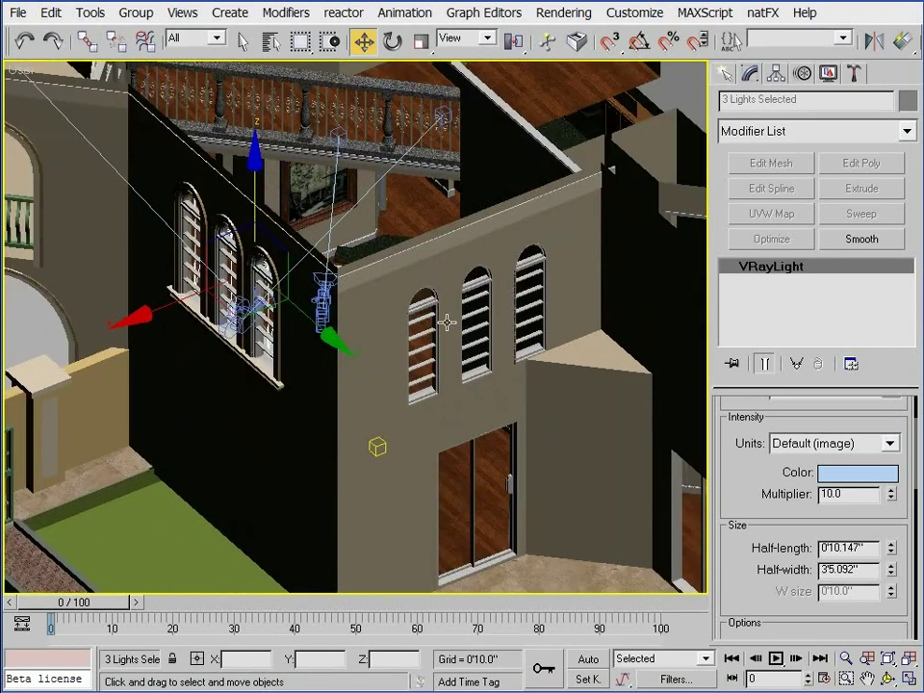
pyautogui.moveTo(472, 337); pyautogui.dragTo(437, 354, button='middle')
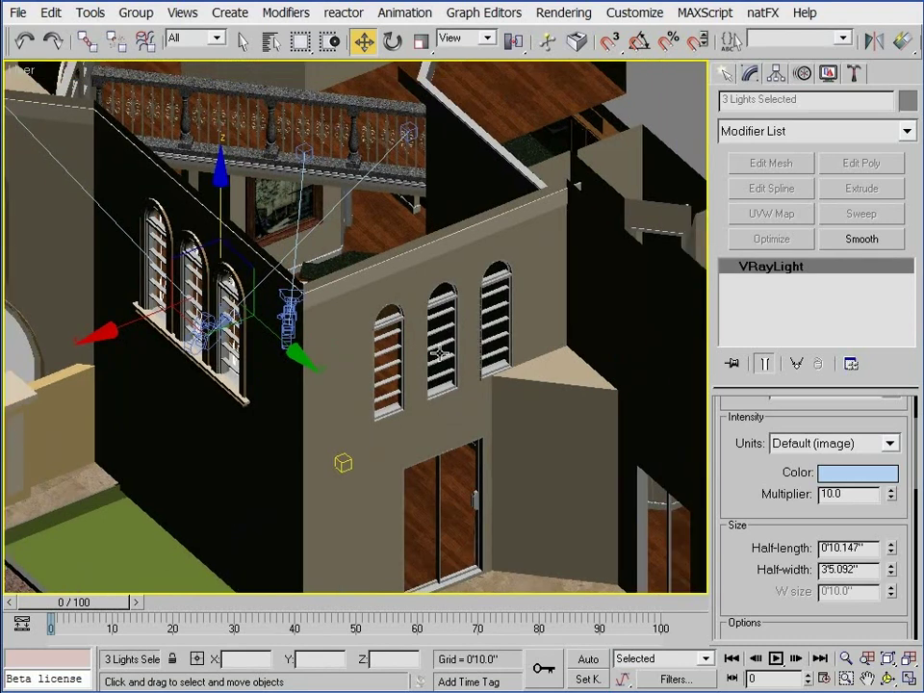
pyautogui.scroll(3, 437, 354)
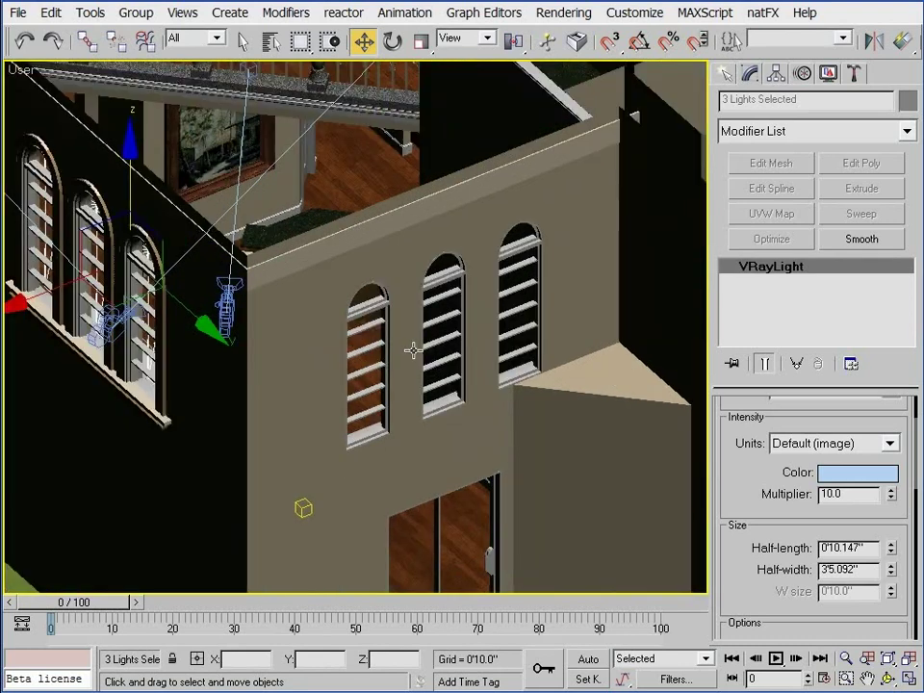
pyautogui.moveTo(452, 348); pyautogui.dragTo(413, 351, button='middle')
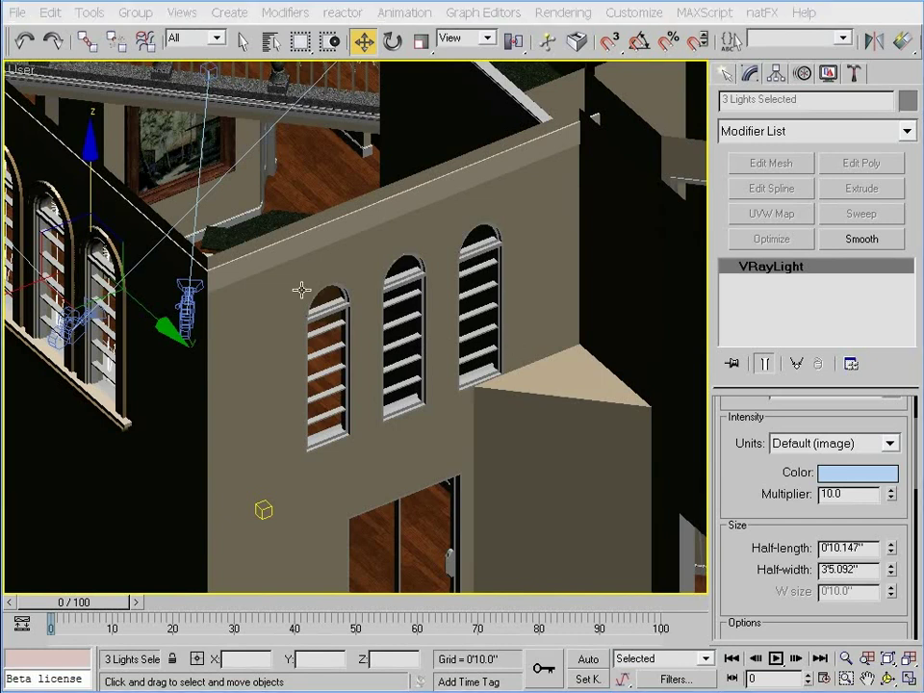
pyautogui.scroll(-3, 343, 322)
pyautogui.moveTo(390, 379); pyautogui.dragTo(234, 307, button='middle')
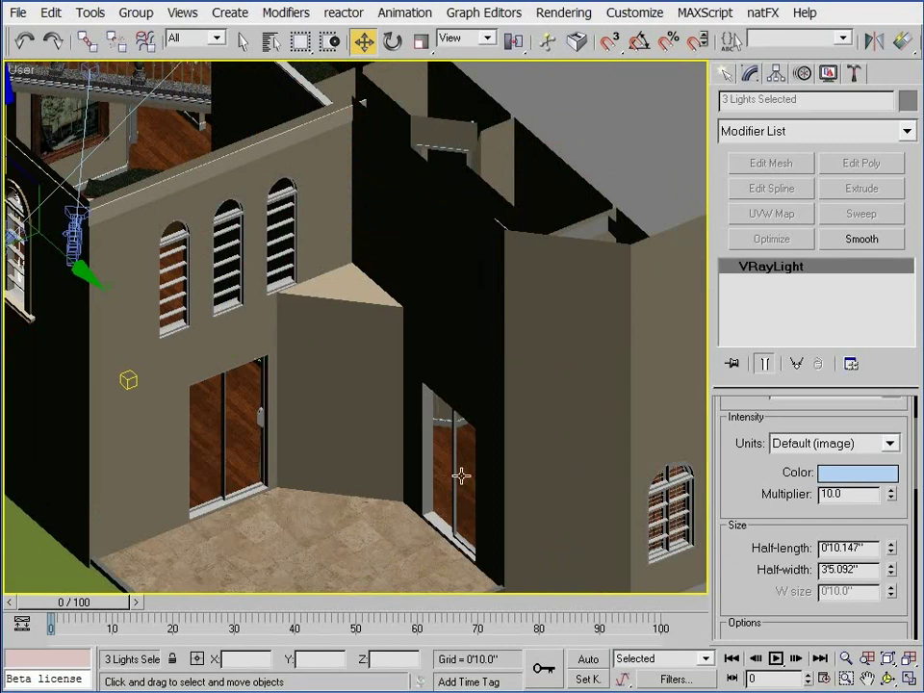
pyautogui.scroll(-3, 472, 469)
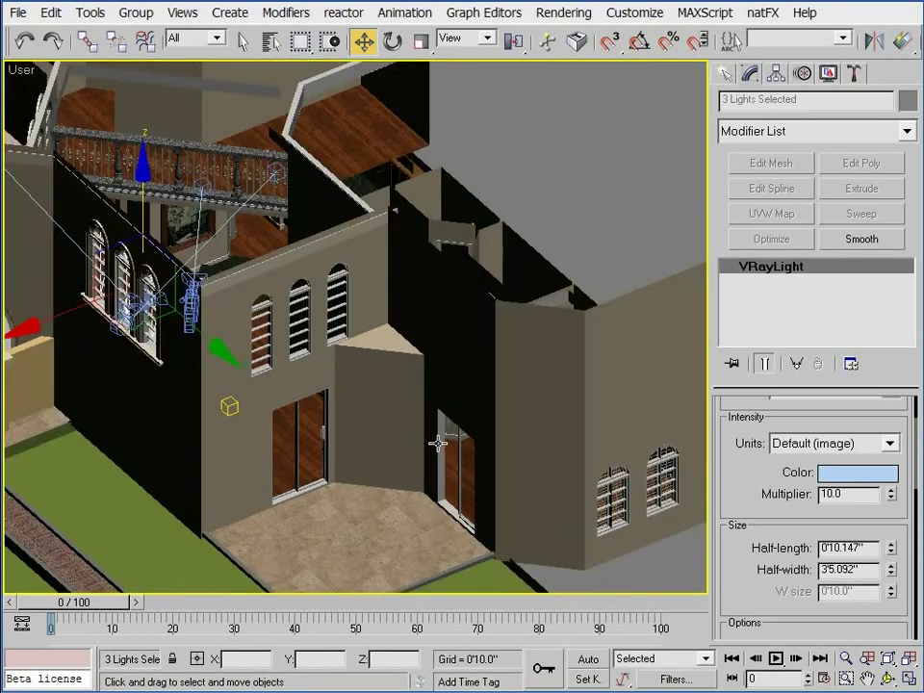
# Step: Inspect the rooms behind the patio from above, comparing their window and door openings with the living room's
pyautogui.keyDown('alt'); pyautogui.moveTo(399, 447); pyautogui.dragTo(237, 511, button='middle'); pyautogui.keyUp('alt')
pyautogui.moveTo(236, 511); pyautogui.dragTo(365, 351, button='middle')
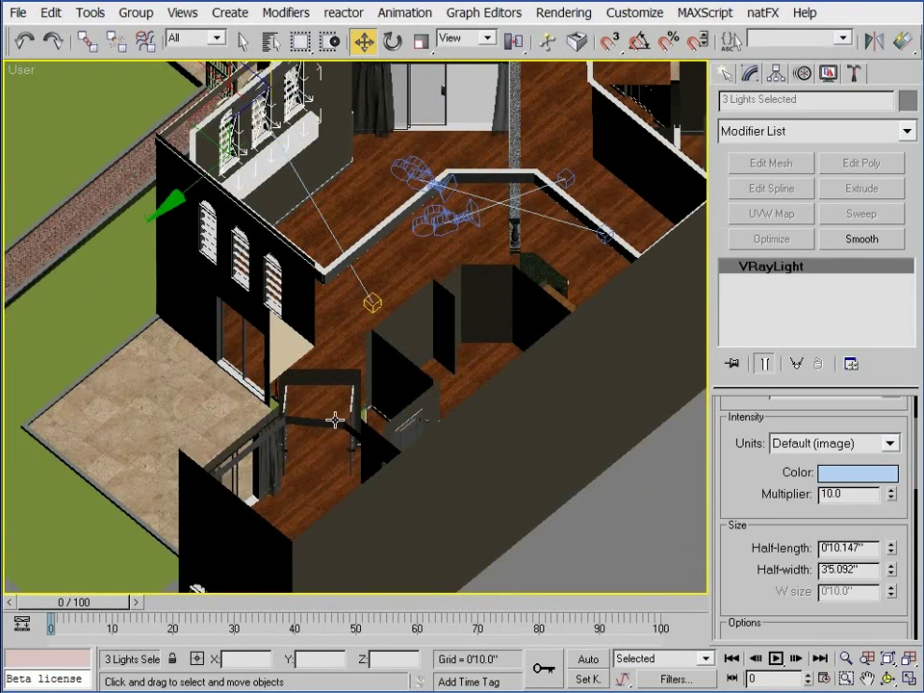
pyautogui.keyDown('alt'); pyautogui.moveTo(319, 439); pyautogui.dragTo(351, 423, button='middle'); pyautogui.keyUp('alt')
pyautogui.moveTo(447, 252); pyautogui.dragTo(332, 460, button='middle')
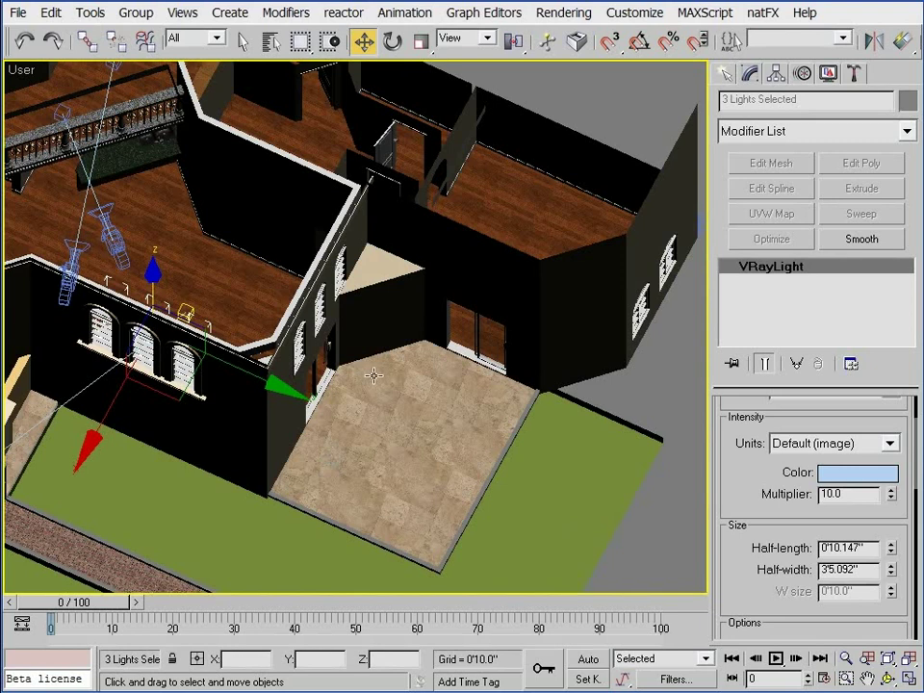
pyautogui.moveTo(413, 336); pyautogui.dragTo(444, 372, button='middle')
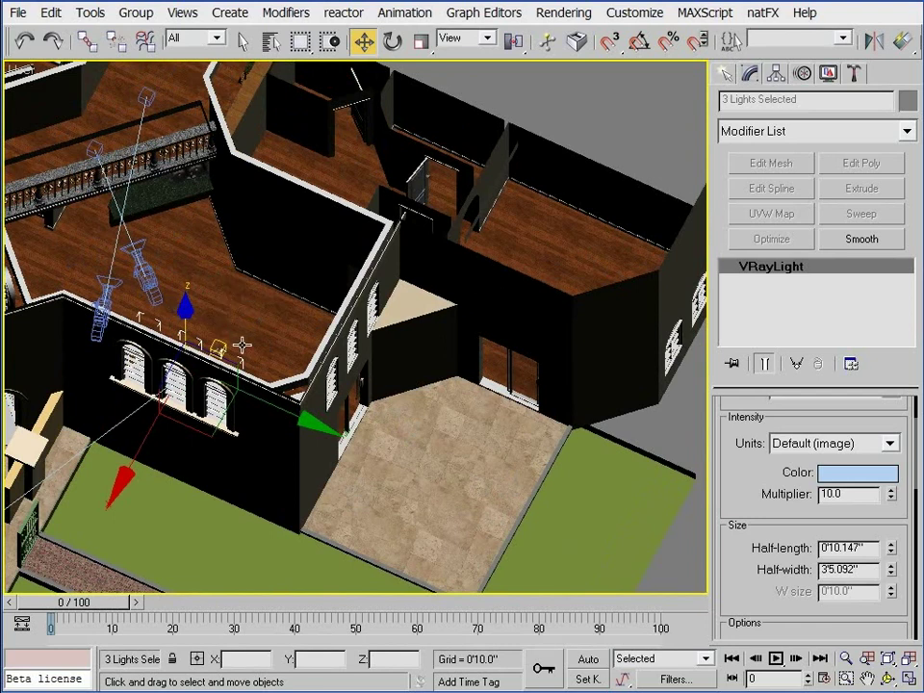
pyautogui.keyDown('alt'); pyautogui.moveTo(234, 330); pyautogui.dragTo(371, 364, button='middle'); pyautogui.keyUp('alt')
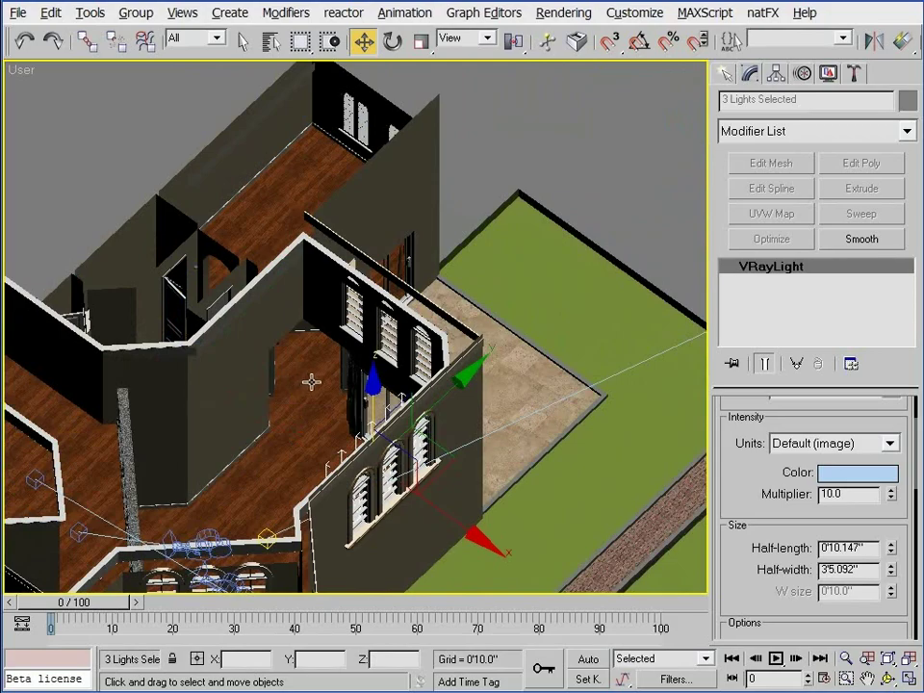
pyautogui.keyDown('alt'); pyautogui.moveTo(210, 300); pyautogui.dragTo(275, 426, button='middle'); pyautogui.keyUp('alt')
pyautogui.moveTo(527, 437); pyautogui.dragTo(329, 358, button='middle')
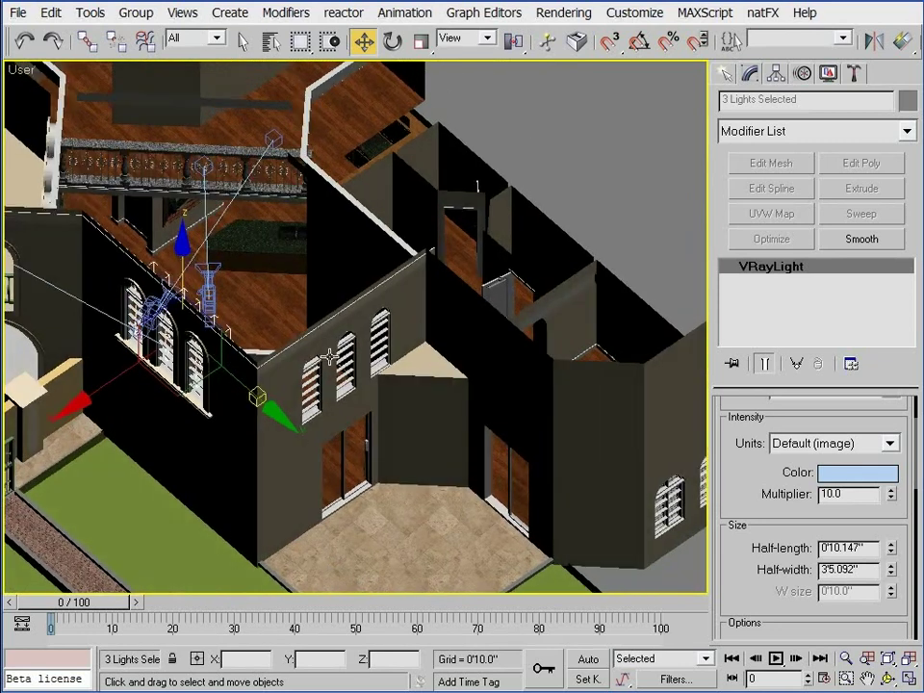
# Step: Select VRayLight04, VRayLight05 and VRayLight06 by name
pyautogui.scroll(2, 397, 379)
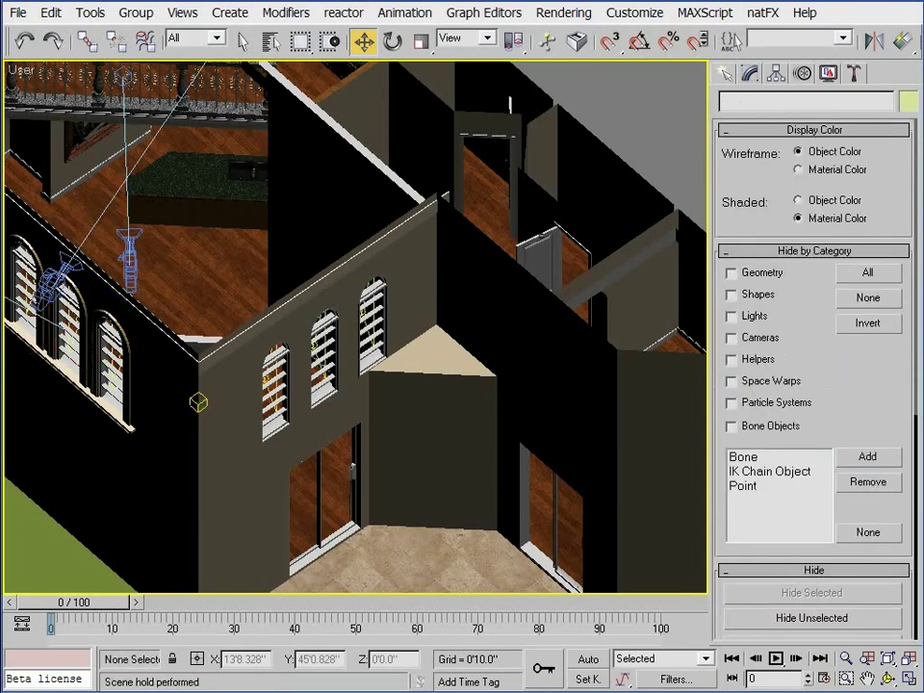
pyautogui.scroll(5, 224, 365)
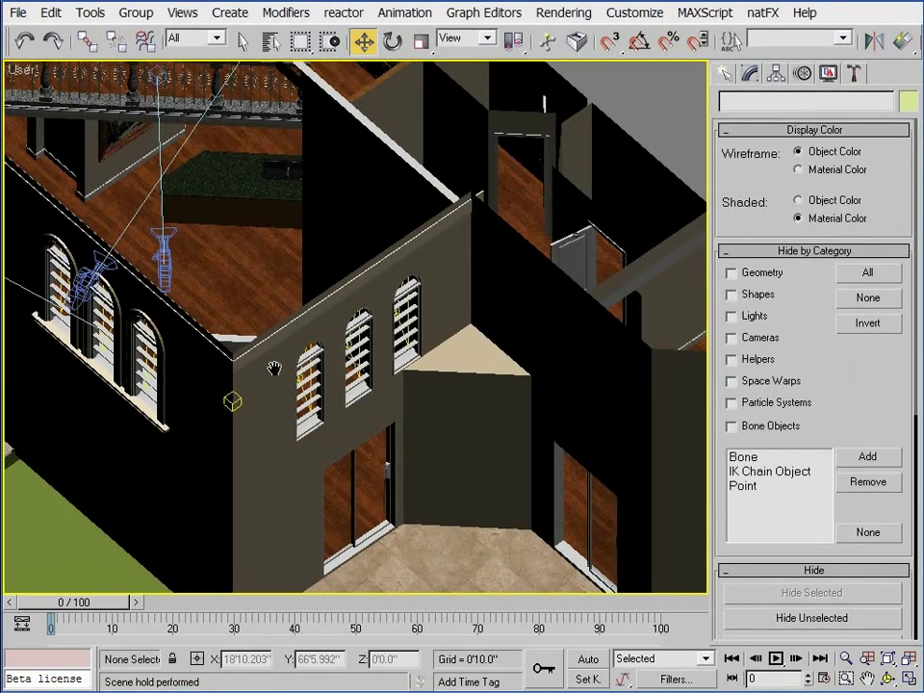
pyautogui.click(271, 42)
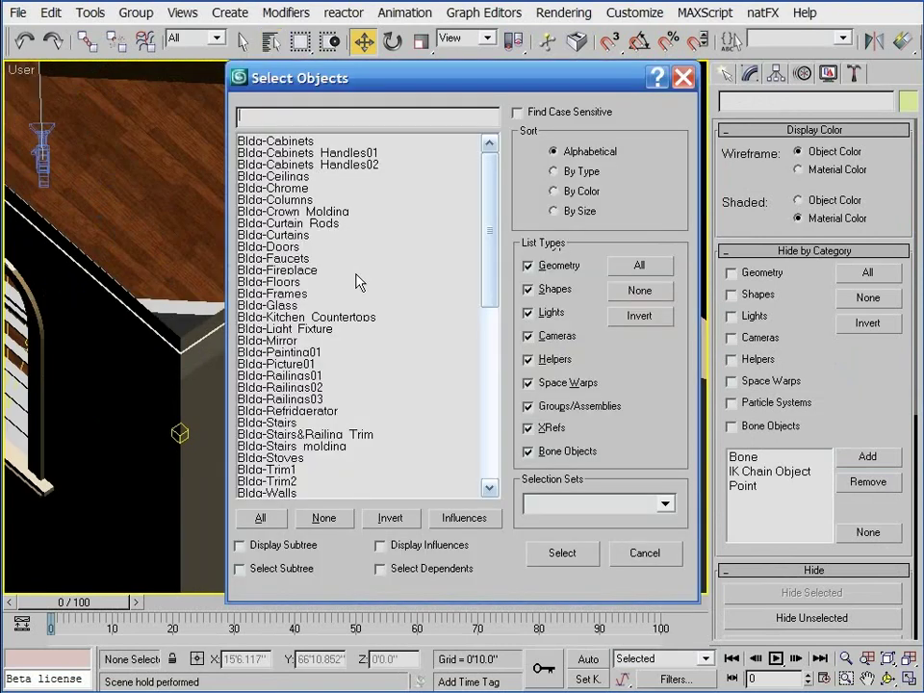
pyautogui.click(493, 470)
pyautogui.click(489, 487)
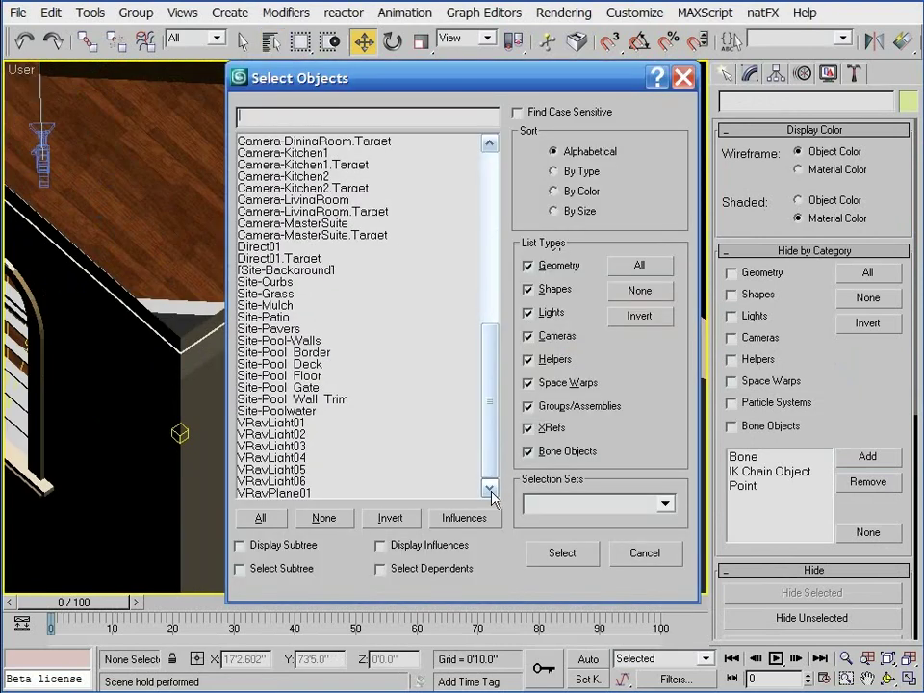
pyautogui.moveTo(311, 459); pyautogui.dragTo(289, 481)
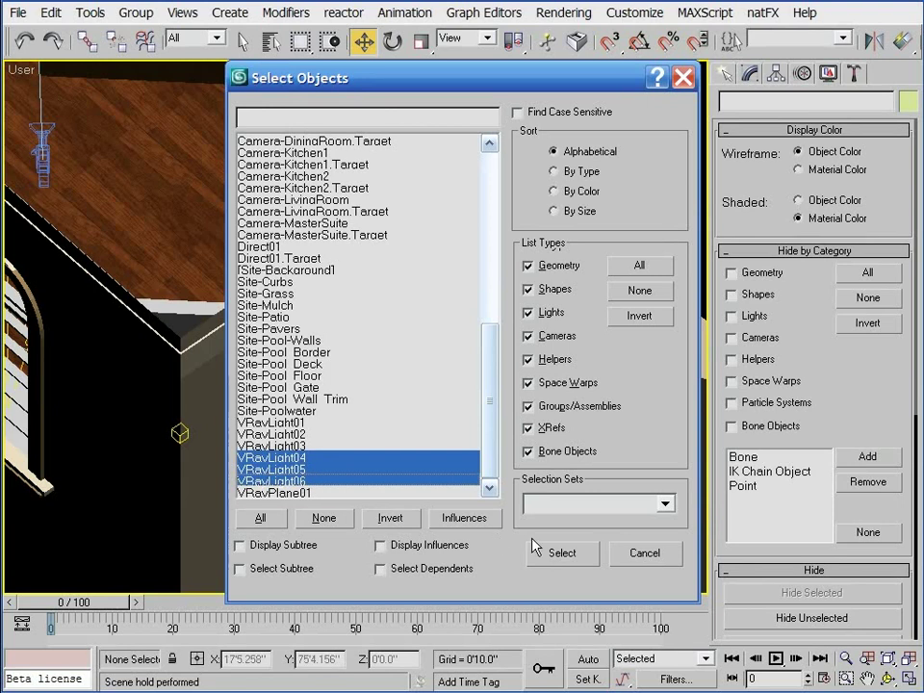
pyautogui.click(562, 552)
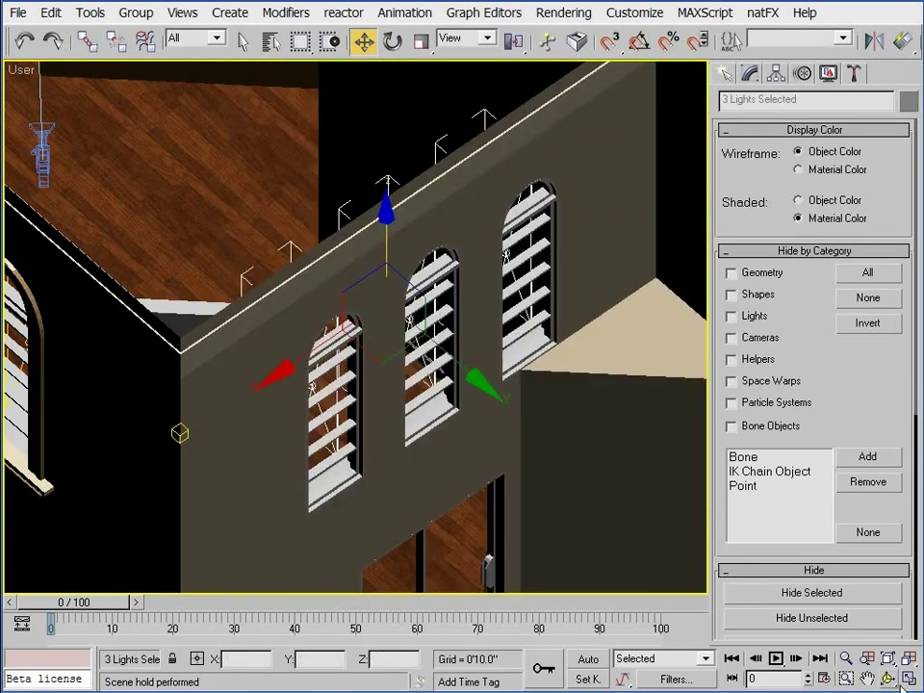
# Step: View the three selected lights from the interior side of the arched windows and check their multiplier
pyautogui.hotkey('ctrl', 'r')
pyautogui.moveTo(491, 411); pyautogui.dragTo(655, 330)
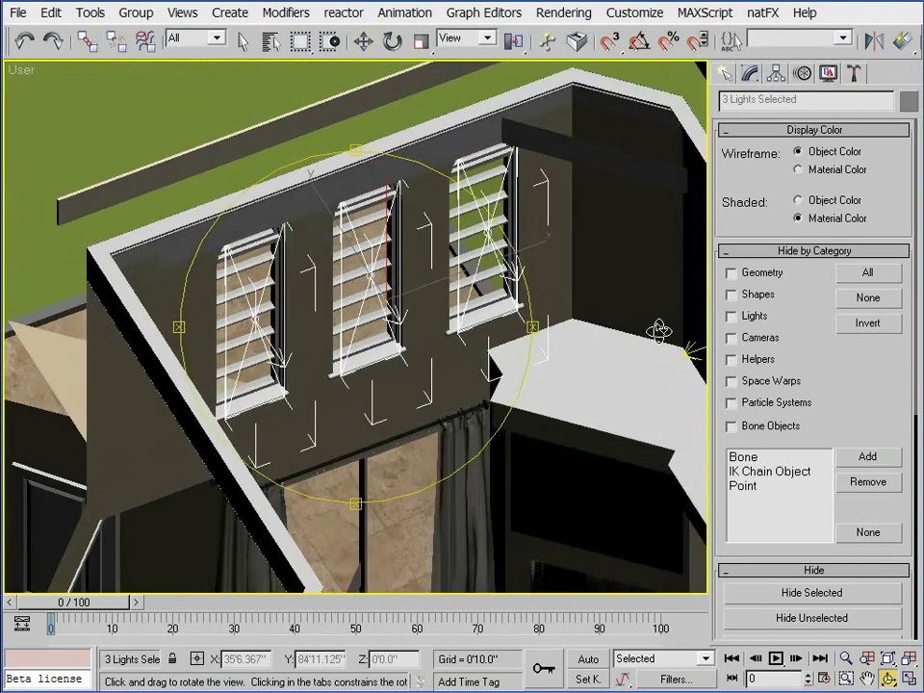
pyautogui.click(751, 75)
pyautogui.doubleClick(837, 493)
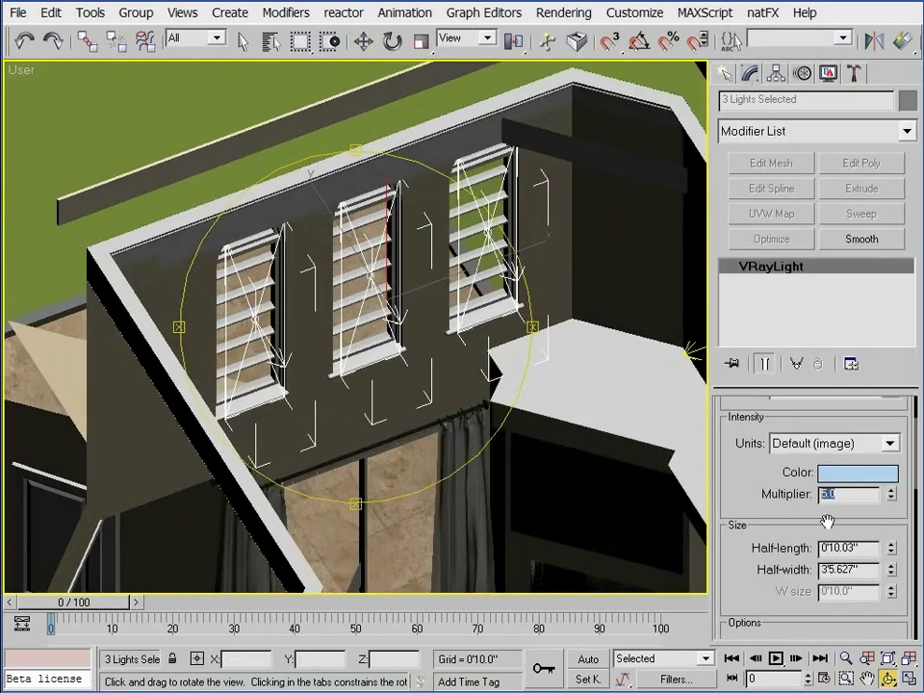
pyautogui.moveTo(373, 330); pyautogui.dragTo(331, 302)
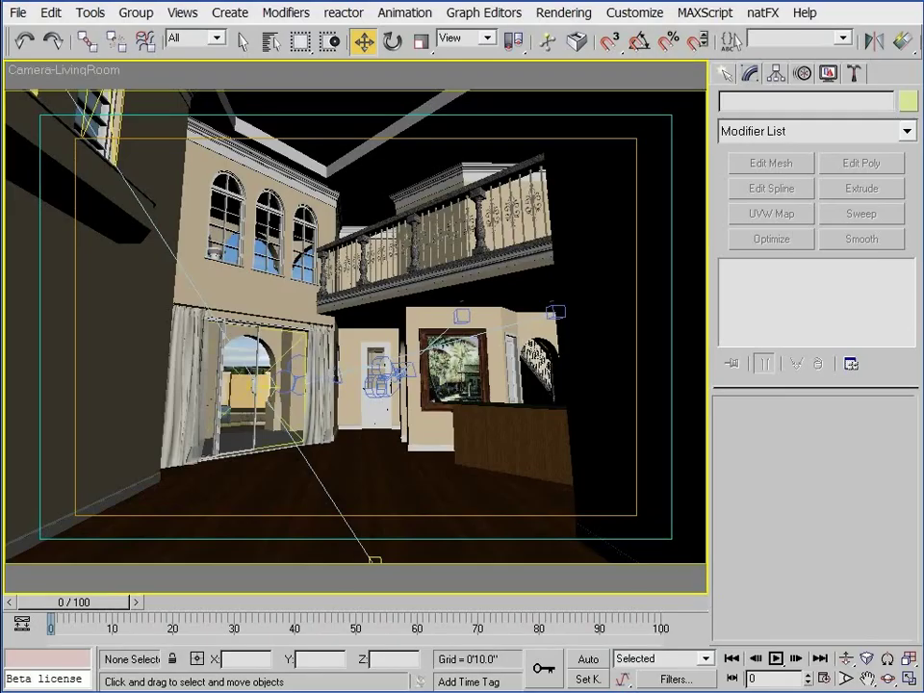
# Step: Select the fill light at the living room's sliding glass door and review its multiplier and options
pyautogui.click(252, 388)
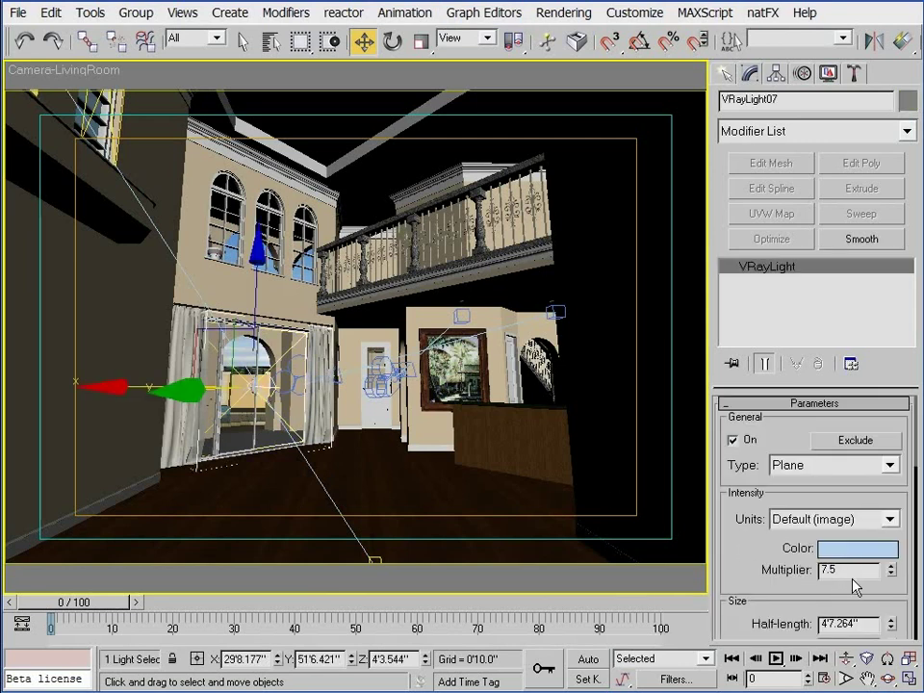
pyautogui.moveTo(837, 570); pyautogui.dragTo(798, 577)
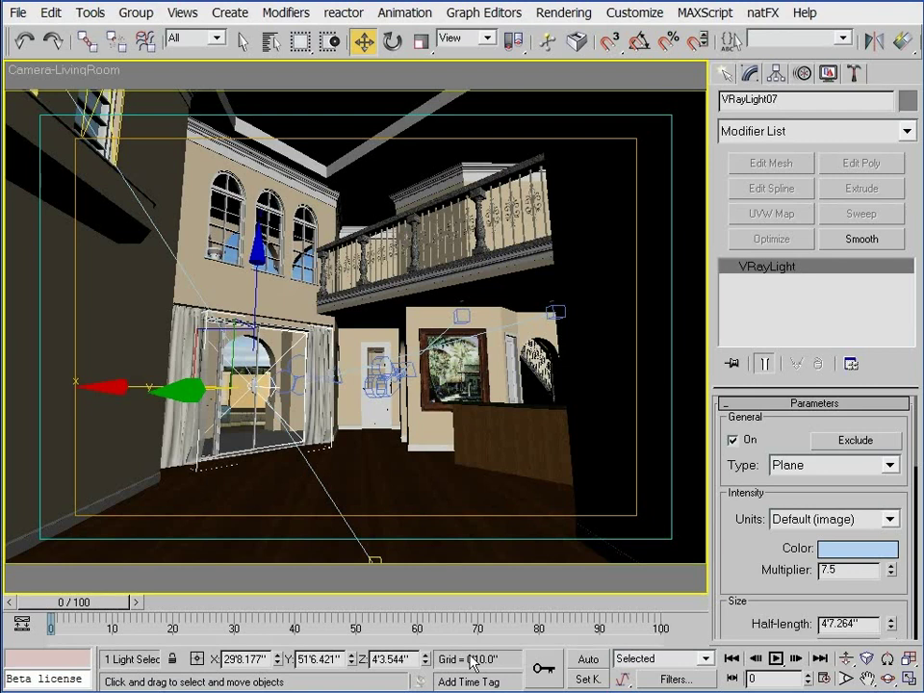
pyautogui.moveTo(726, 544); pyautogui.dragTo(756, 269)
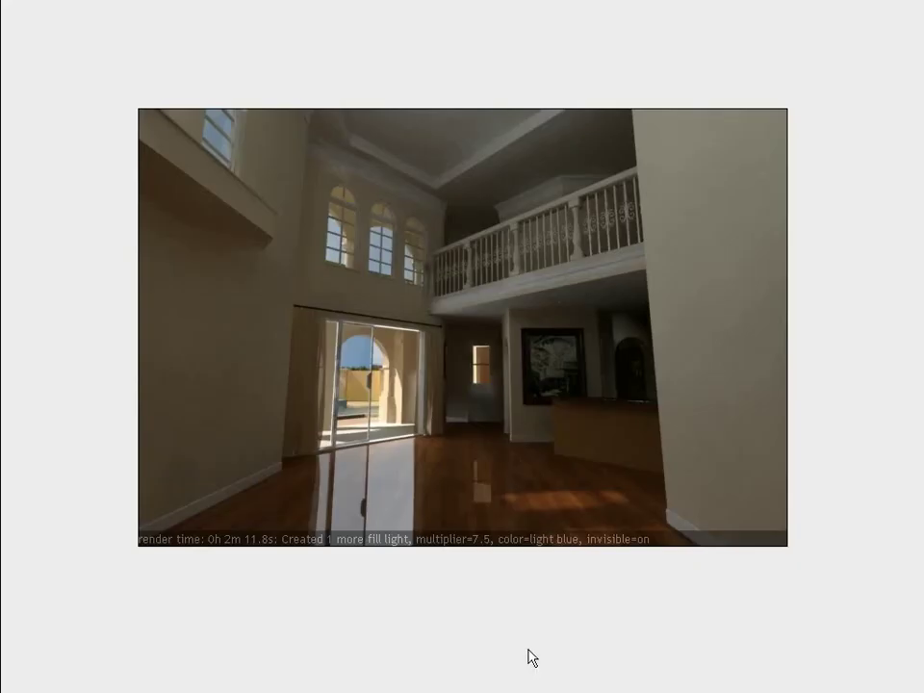
# Step: Compare the saved living room renders of the sliding-door fill light with Affect specular enabled and disabled
pyautogui.press('Right')
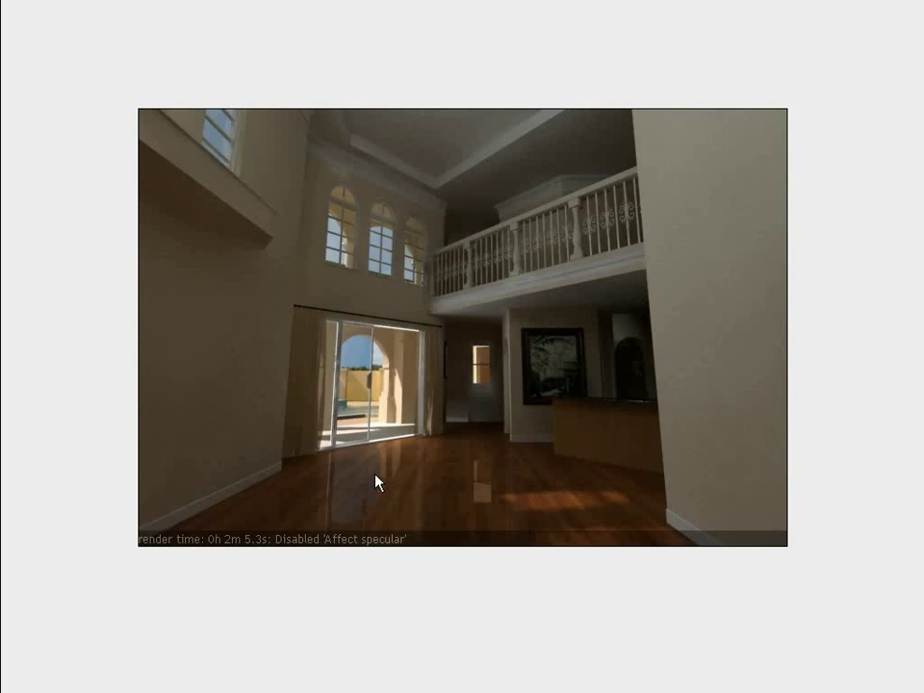
pyautogui.press('Right')
pyautogui.press('Right')
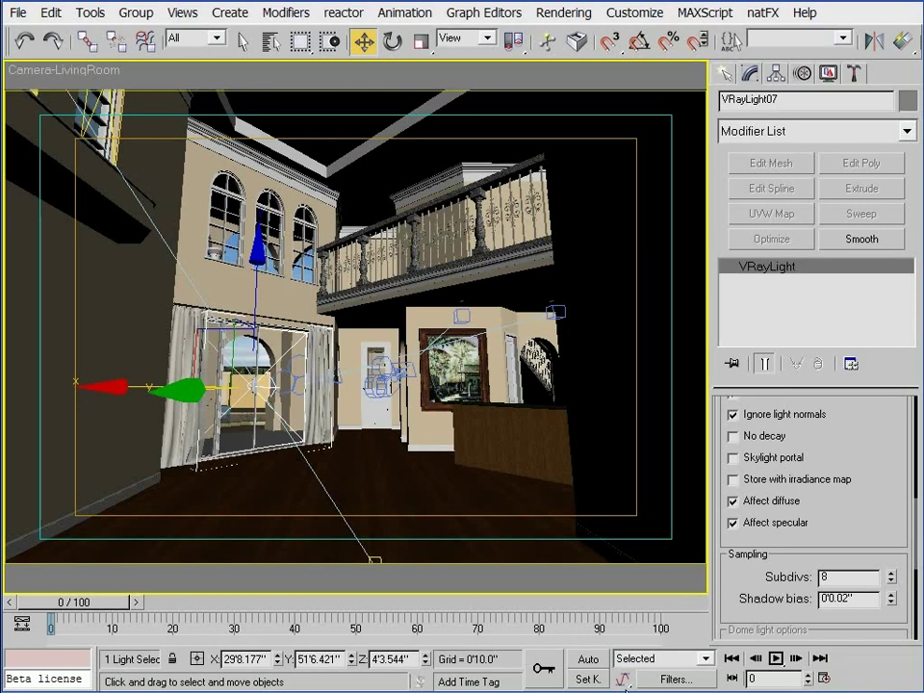
# Step: Move the sliding-door light through the glass to the room side of the doors, at about X 28'3.7", Y 52'7.7"
pyautogui.press('p')
pyautogui.click(888, 659)
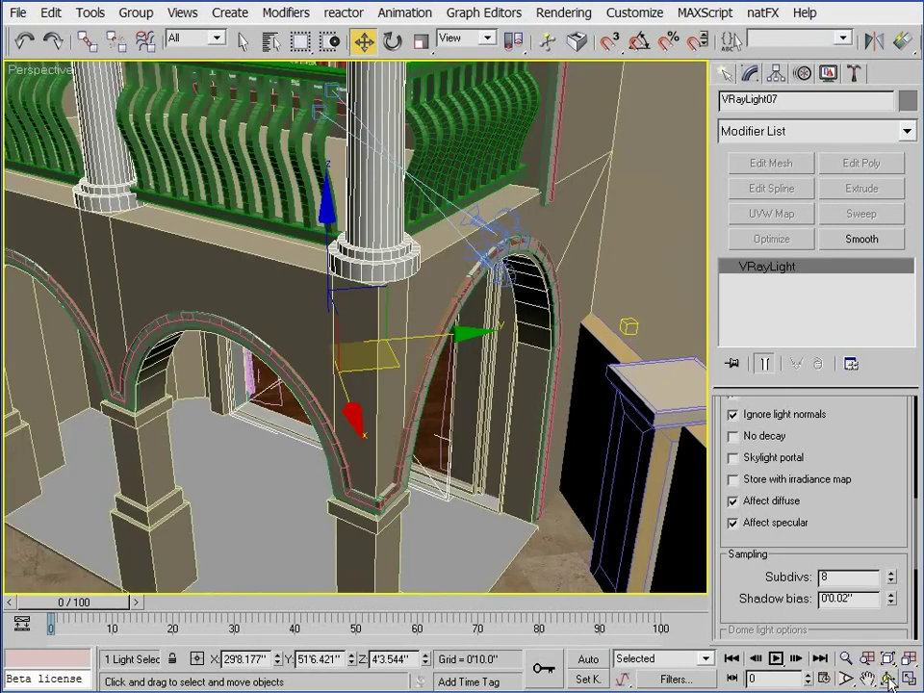
pyautogui.click(888, 679)
pyautogui.moveTo(357, 392); pyautogui.dragTo(311, 385)
pyautogui.moveTo(310, 387); pyautogui.dragTo(287, 498)
pyautogui.rightClick(376, 504)
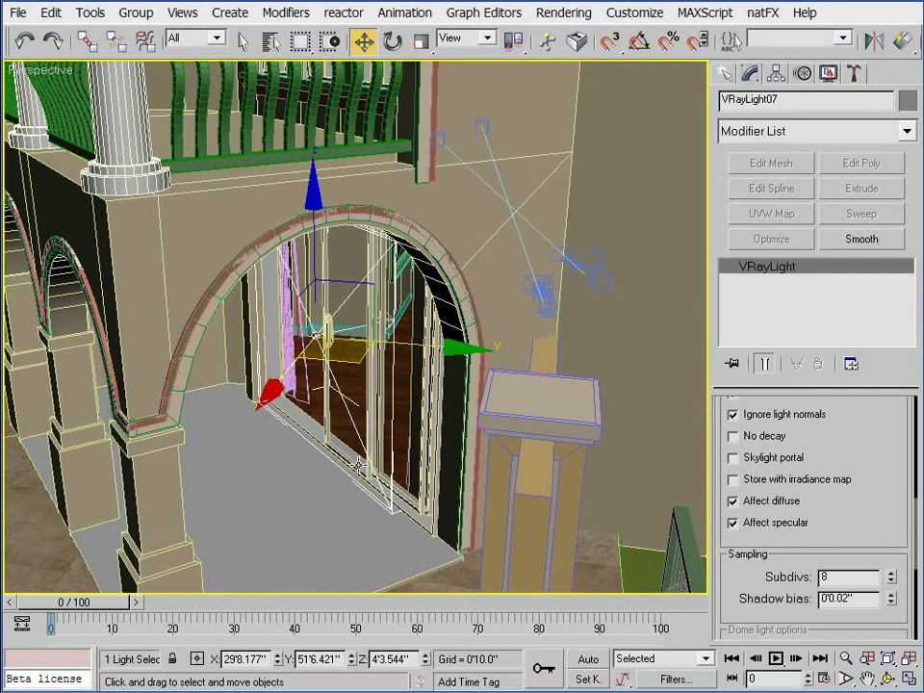
pyautogui.click(848, 663)
pyautogui.moveTo(339, 419); pyautogui.dragTo(331, 377)
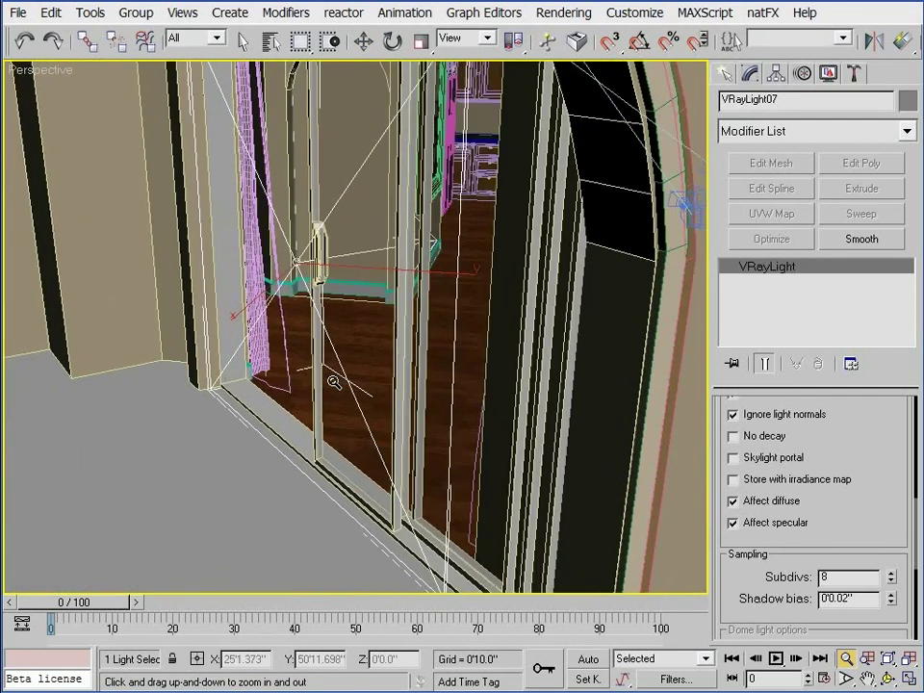
pyautogui.rightClick(265, 346)
pyautogui.press('w')
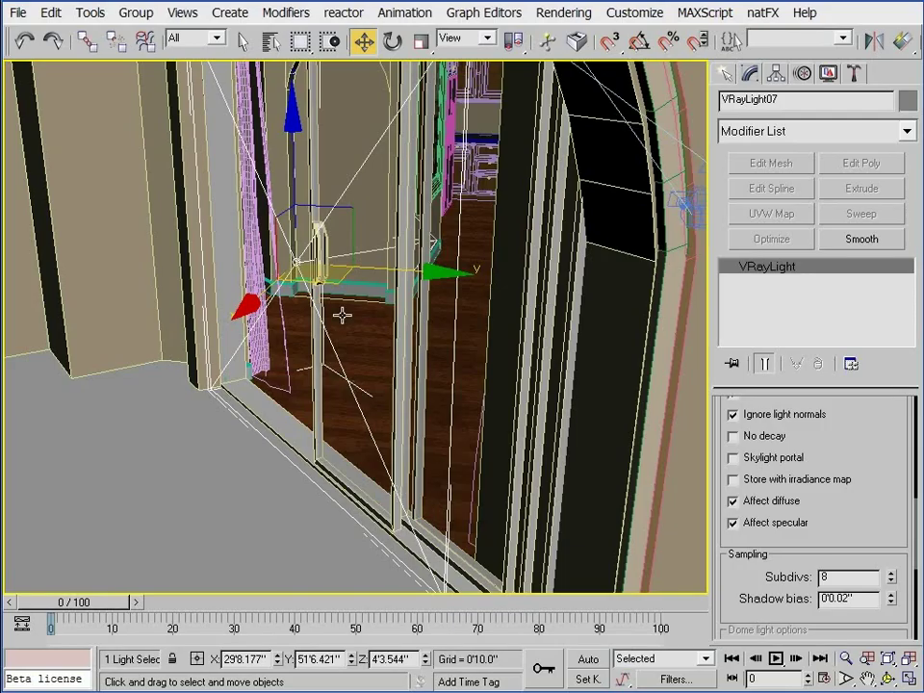
pyautogui.moveTo(332, 282); pyautogui.dragTo(414, 260)
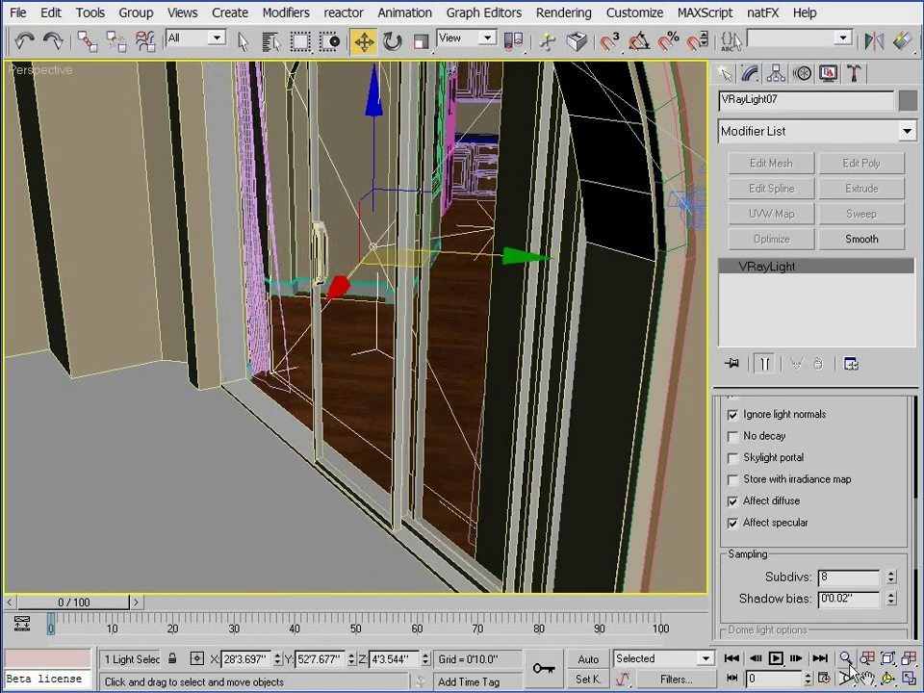
# Step: Inspect the sliding-door light's placement between the curtains from inside the living room
pyautogui.click(887, 678)
pyautogui.moveTo(666, 503); pyautogui.dragTo(241, 413)
pyautogui.rightClick(374, 433)
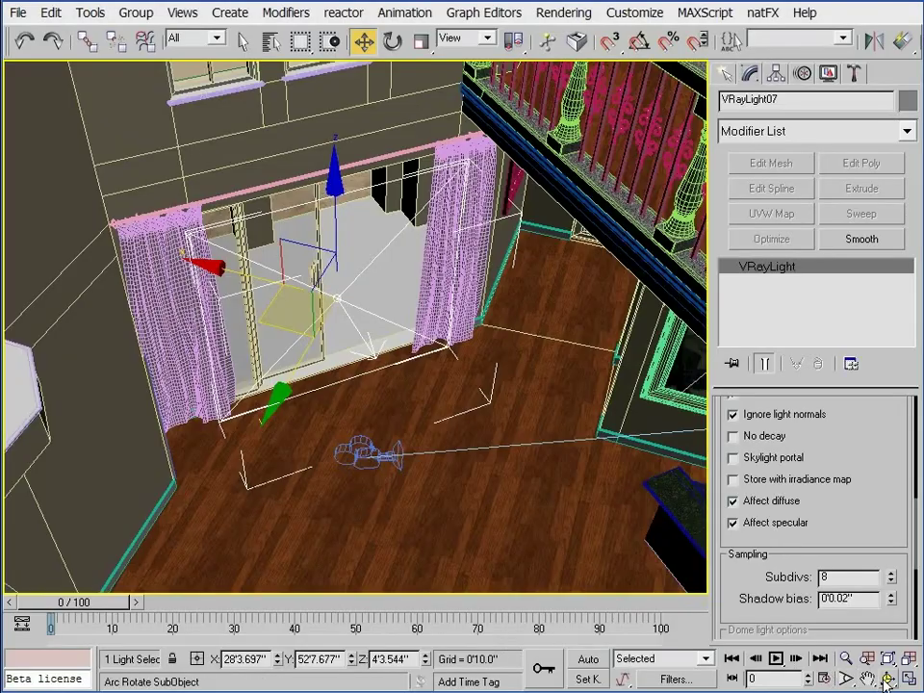
pyautogui.click(887, 679)
pyautogui.moveTo(398, 367); pyautogui.dragTo(351, 339)
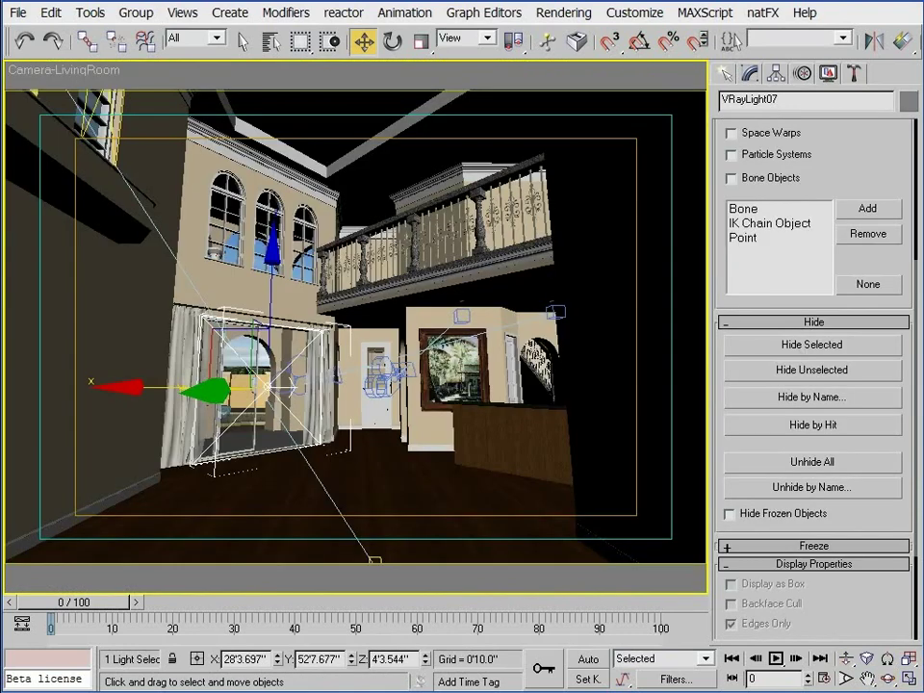
# Step: Select the fill lights at the three arched upper windows and review their options, color and multiplier
pyautogui.click(226, 215)
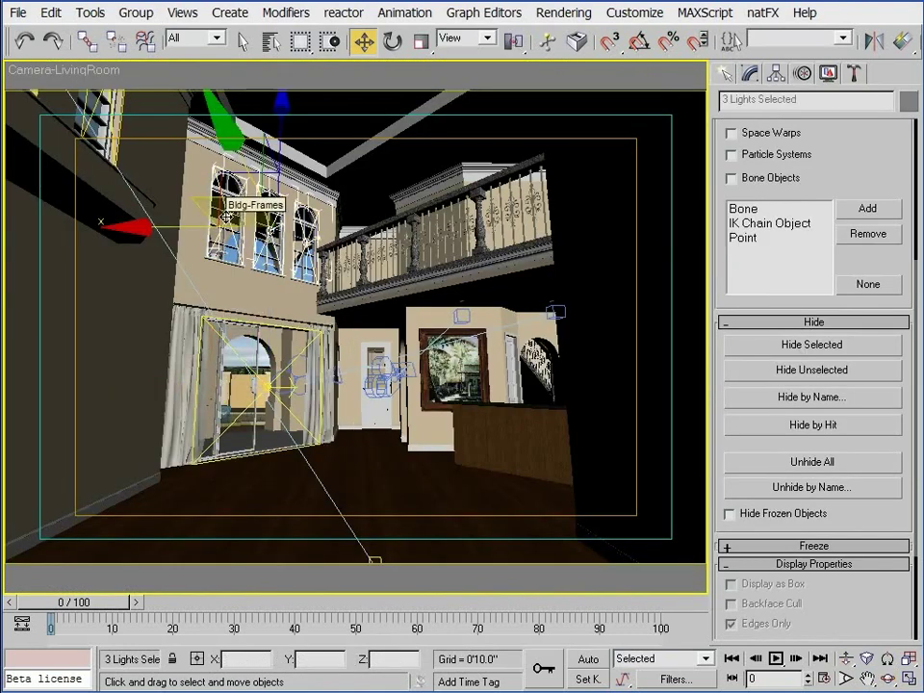
pyautogui.click(749, 73)
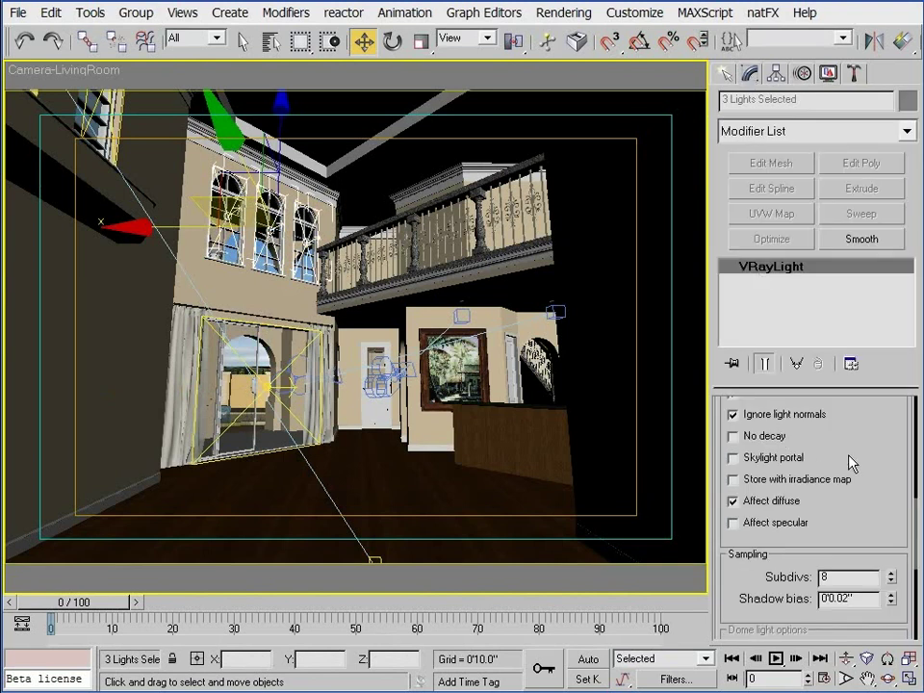
pyautogui.scroll(3, 885, 472)
pyautogui.scroll(5, 741, 505)
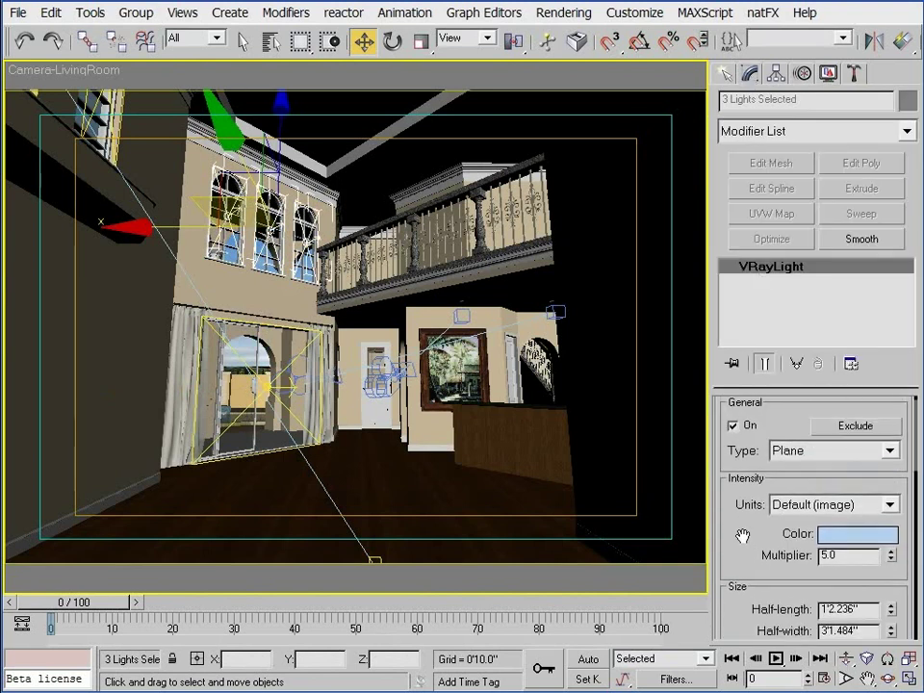
pyautogui.scroll(1, 739, 548)
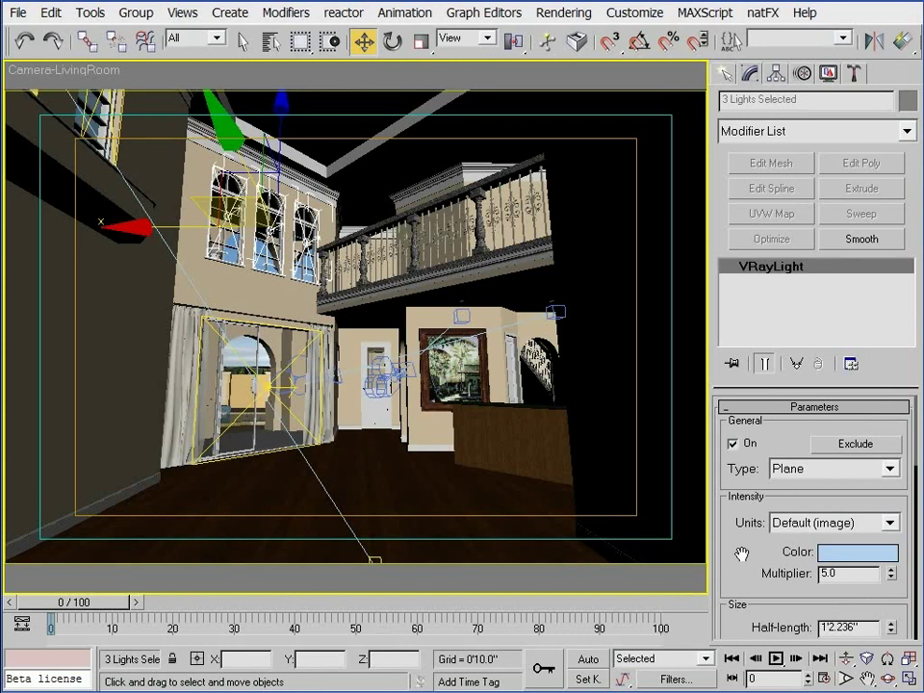
pyautogui.doubleClick(853, 576)
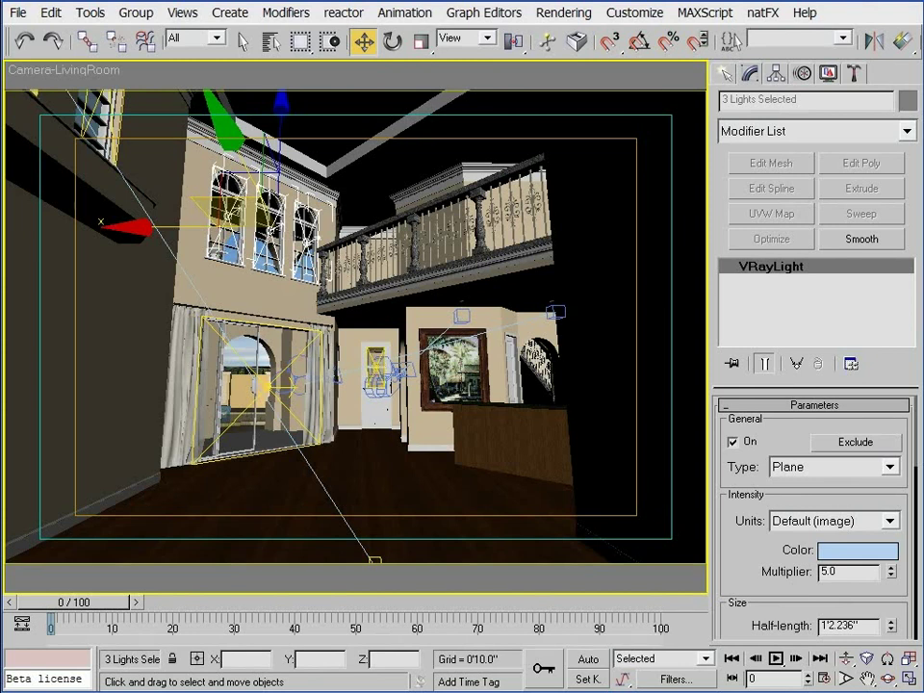
# Step: Select the fill light at the far white door's glass and review its multiplier and options
pyautogui.click(384, 364)
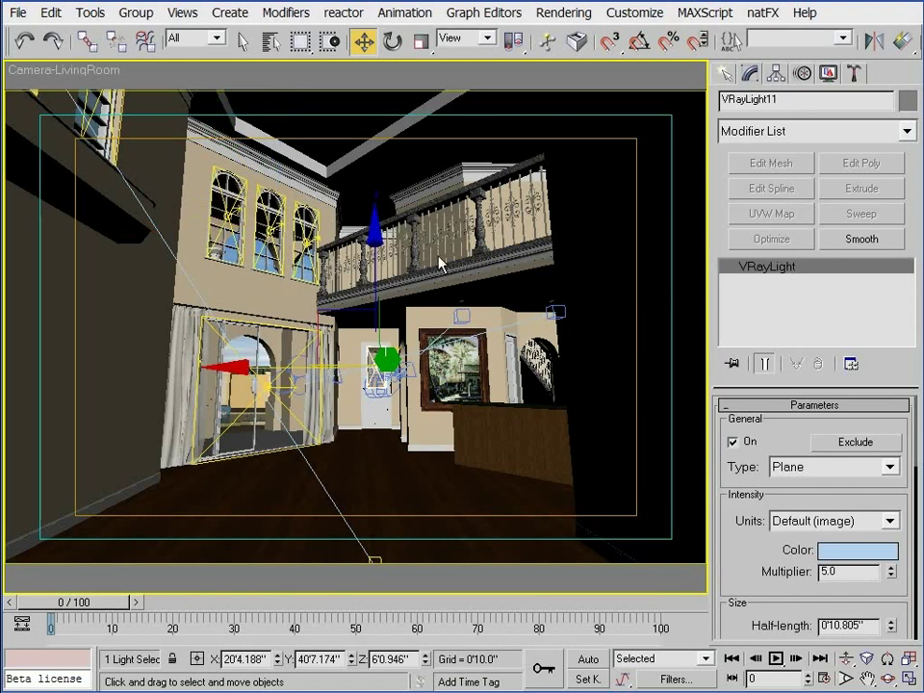
pyautogui.moveTo(747, 557)
pyautogui.mouseDown()
pyautogui.moveTo(746, 548)
pyautogui.moveTo(747, 557)
pyautogui.mouseUp()
pyautogui.moveTo(863, 576); pyautogui.dragTo(797, 574)
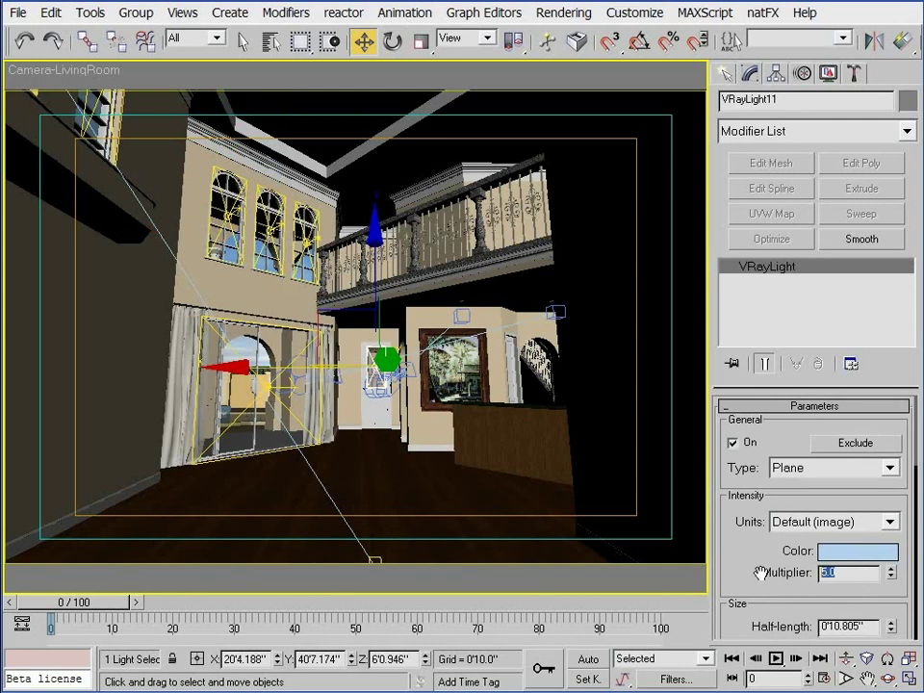
pyautogui.moveTo(734, 563); pyautogui.dragTo(754, 275)
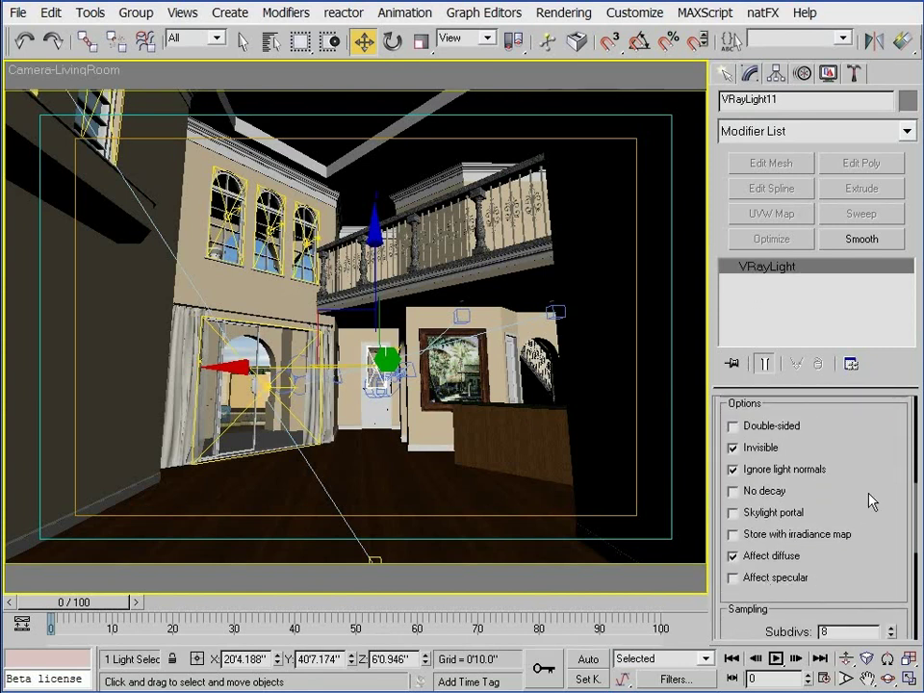
pyautogui.moveTo(872, 431); pyautogui.dragTo(869, 675)
pyautogui.moveTo(748, 521); pyautogui.dragTo(747, 557)
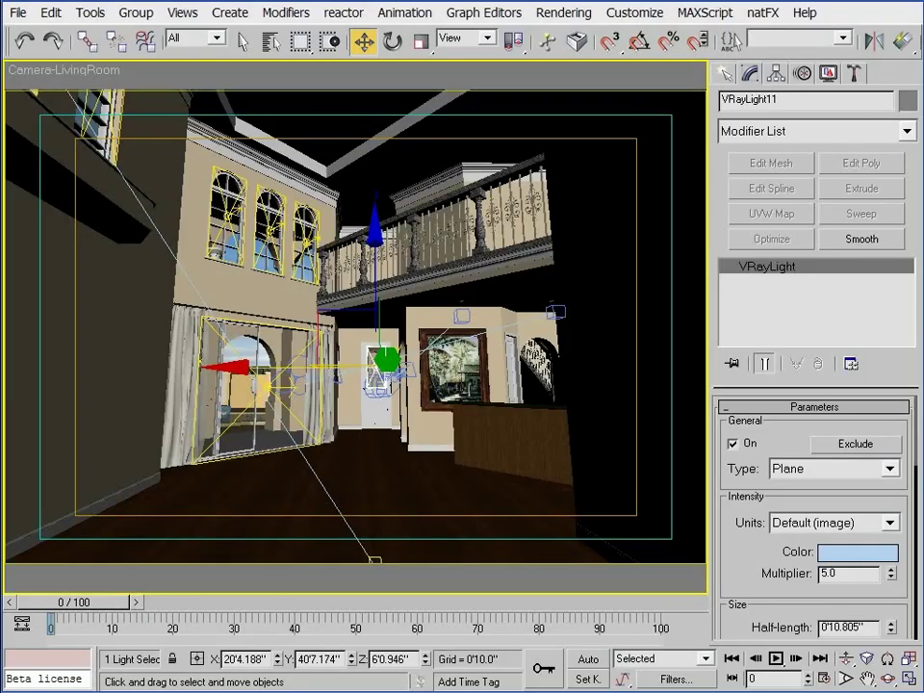
# Step: Enable Store with irradiance map for the white door's fill light
pyautogui.scroll(-5, 869, 471)
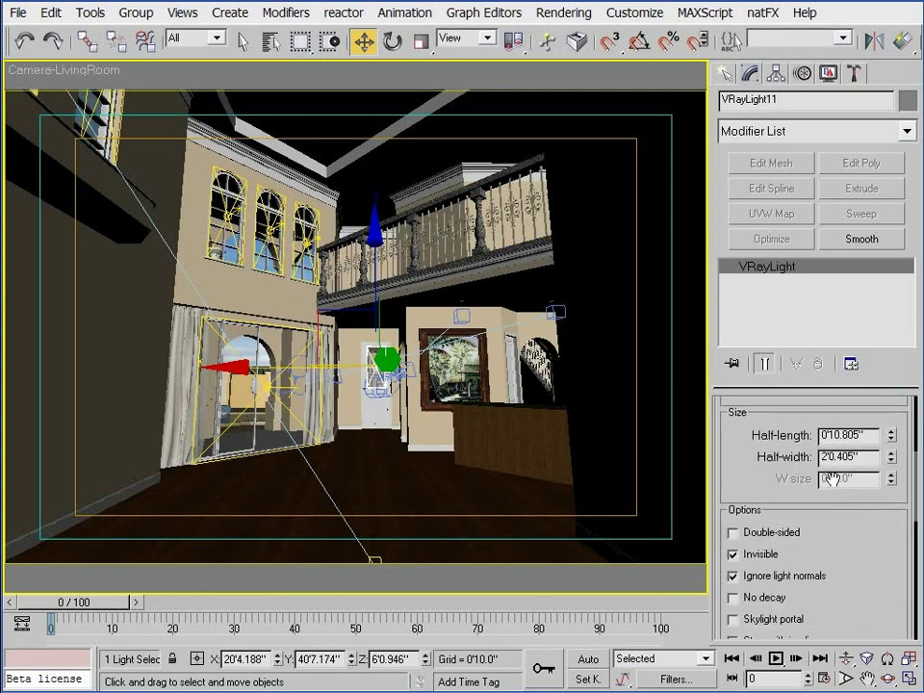
pyautogui.moveTo(869, 471); pyautogui.dragTo(874, 401)
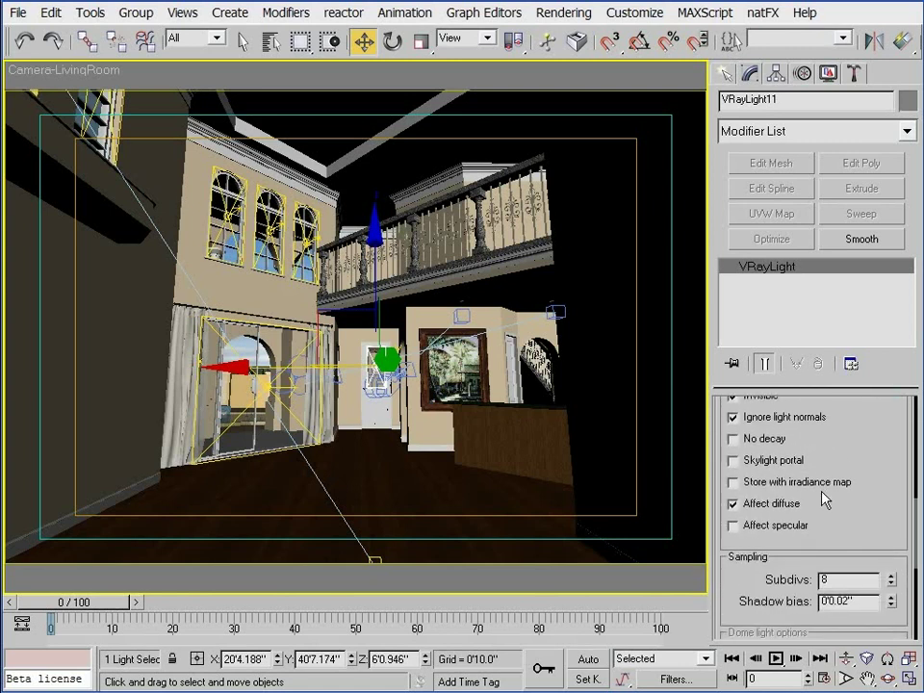
pyautogui.click(784, 483)
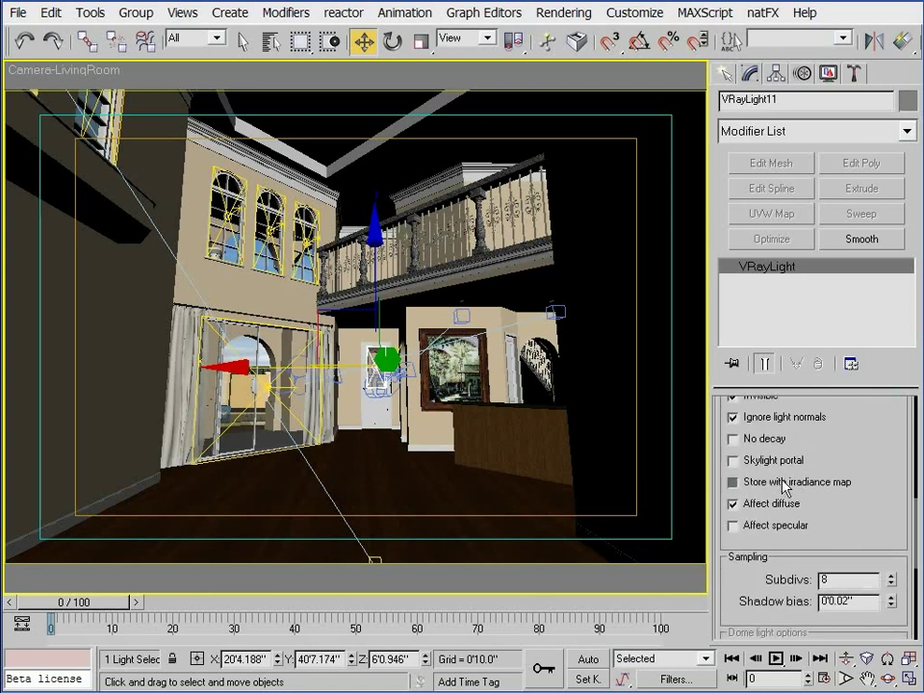
# Step: Save the V-Ray irradiance map over irmap.vrmap in the 3ds Max 9 folder
pyautogui.press('F10')
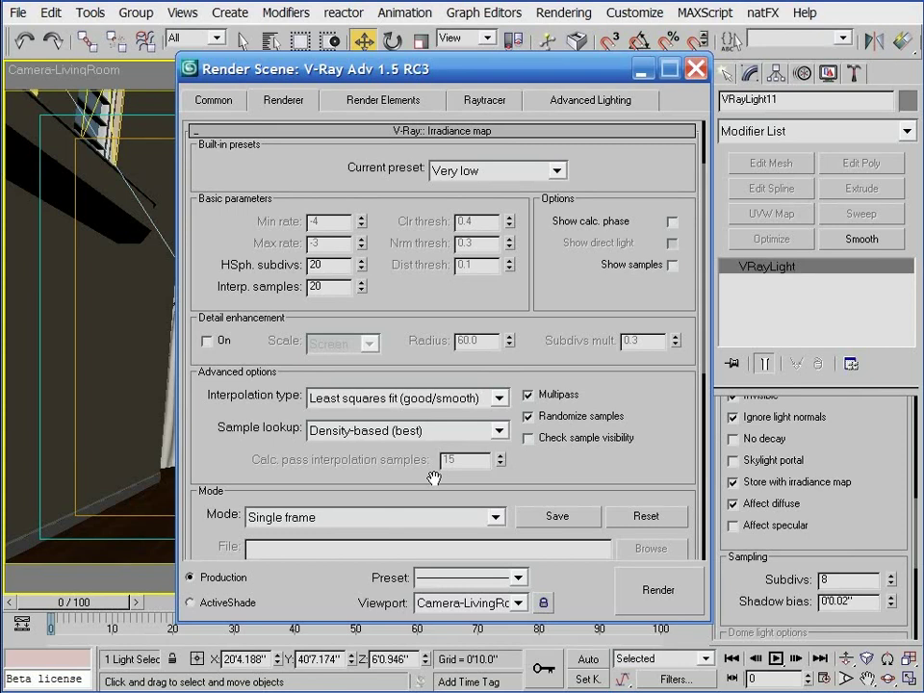
pyautogui.click(558, 517)
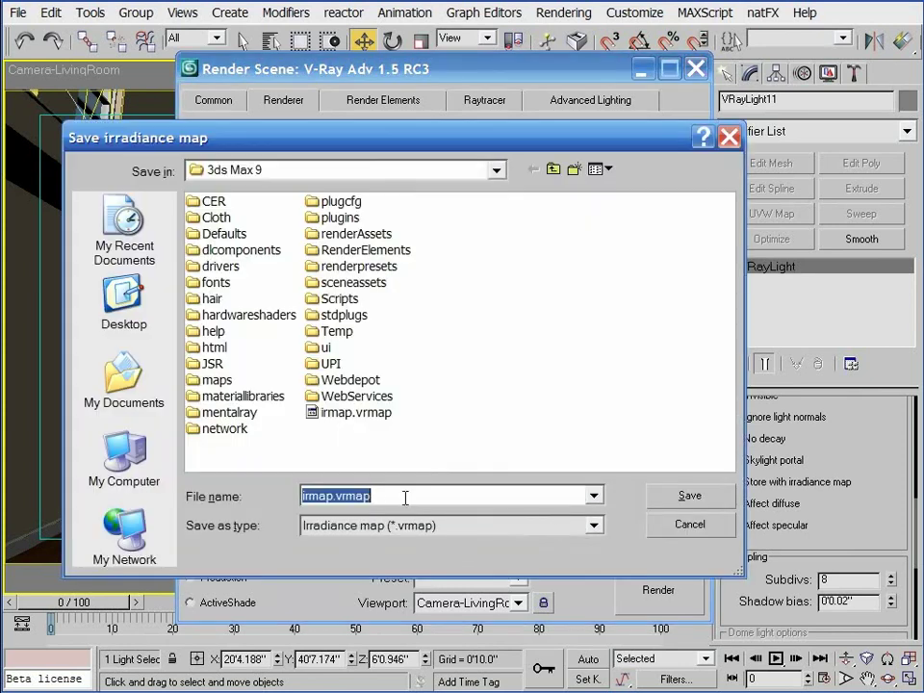
pyautogui.click(356, 412)
pyautogui.click(689, 495)
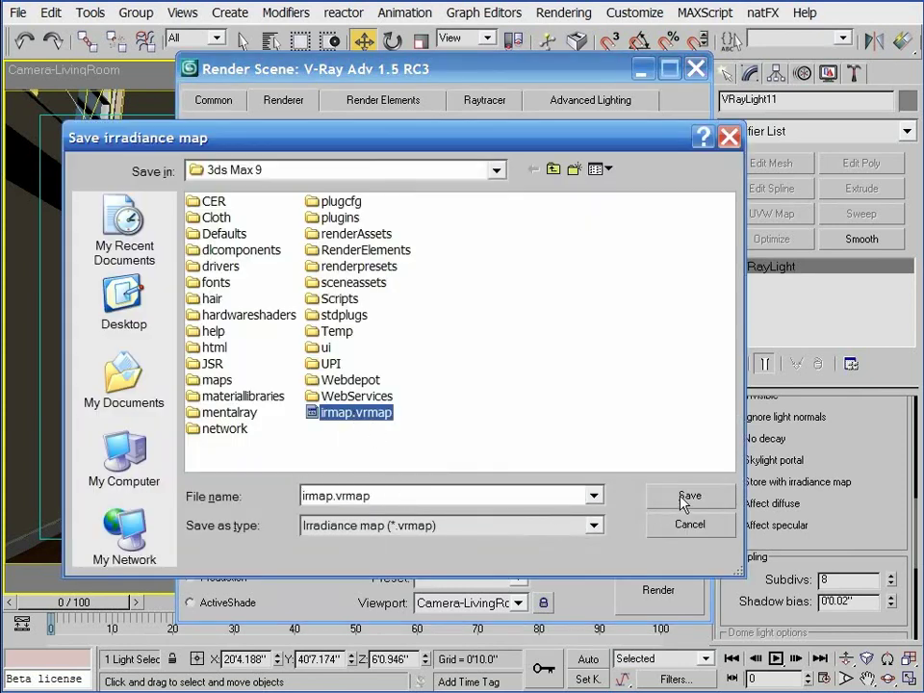
pyautogui.click(432, 405)
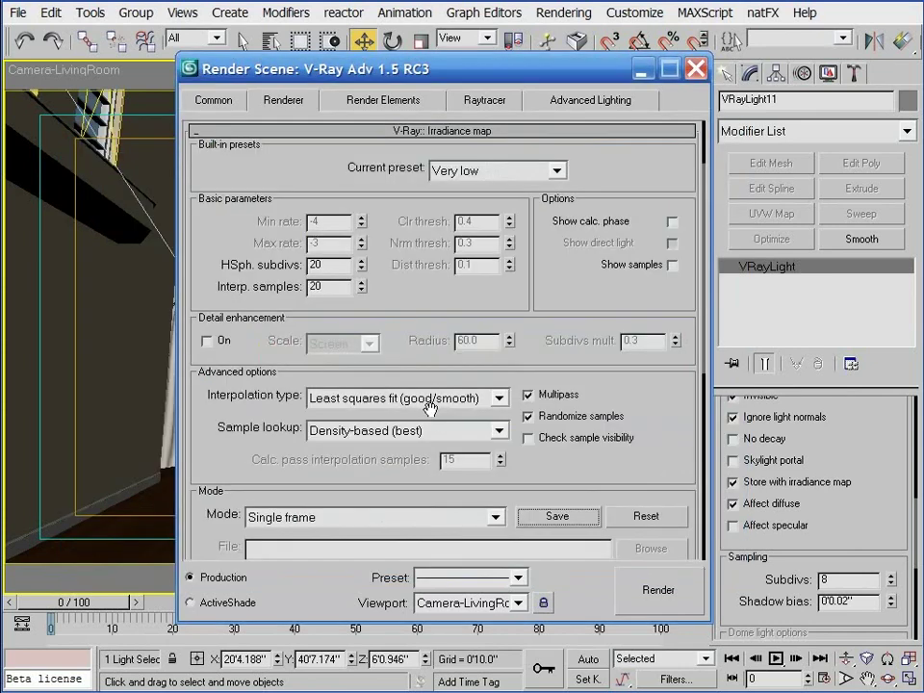
# Step: Set the irradiance map mode to From file and load irmap.vrmap from the 3ds Max 9 folder
pyautogui.click(493, 518)
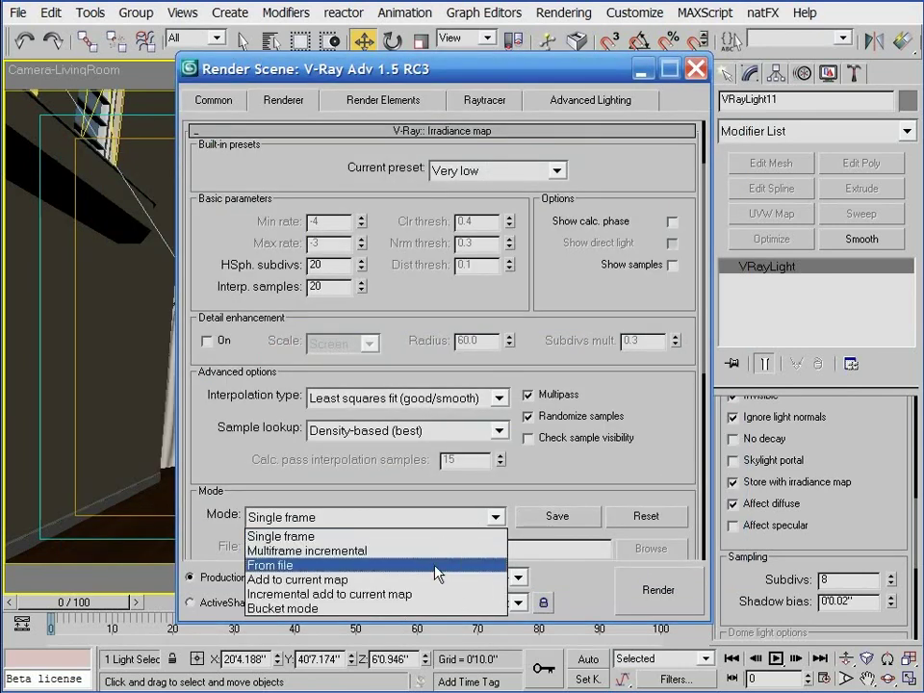
pyautogui.click(288, 563)
pyautogui.click(650, 548)
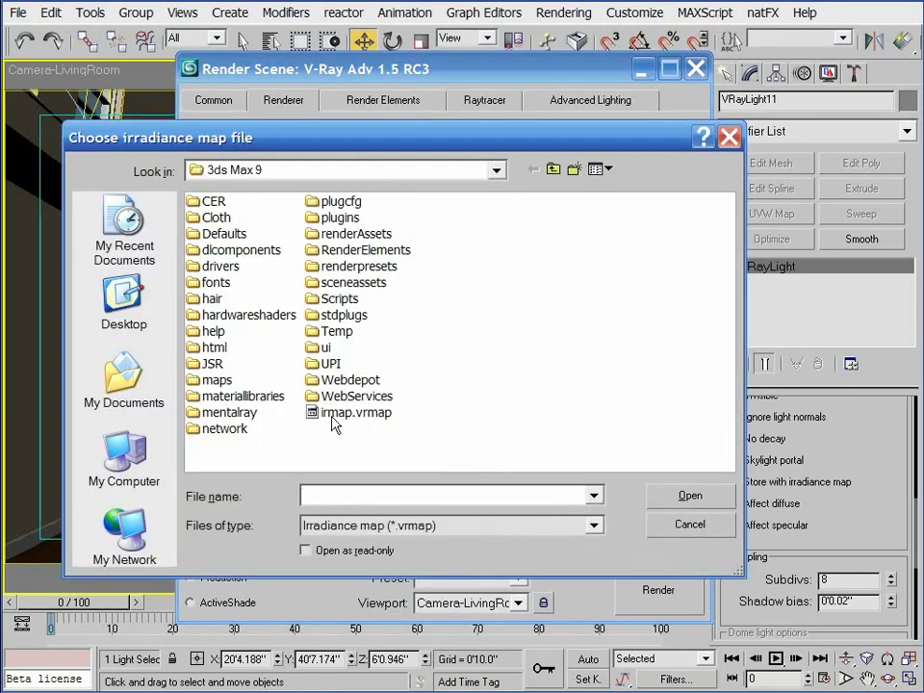
pyautogui.click(351, 412)
pyautogui.click(667, 496)
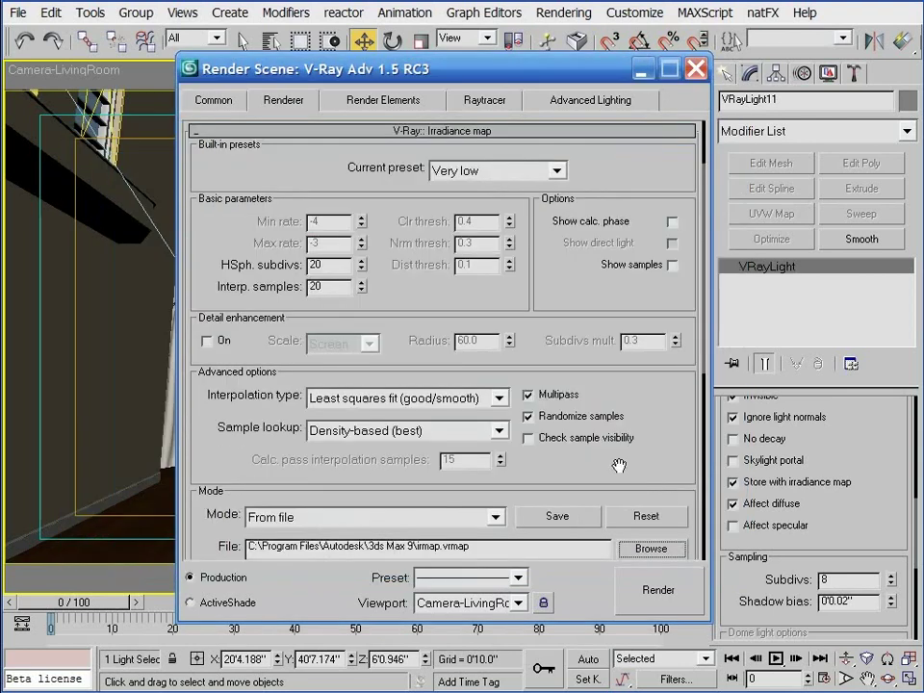
pyautogui.moveTo(644, 472); pyautogui.dragTo(641, 440)
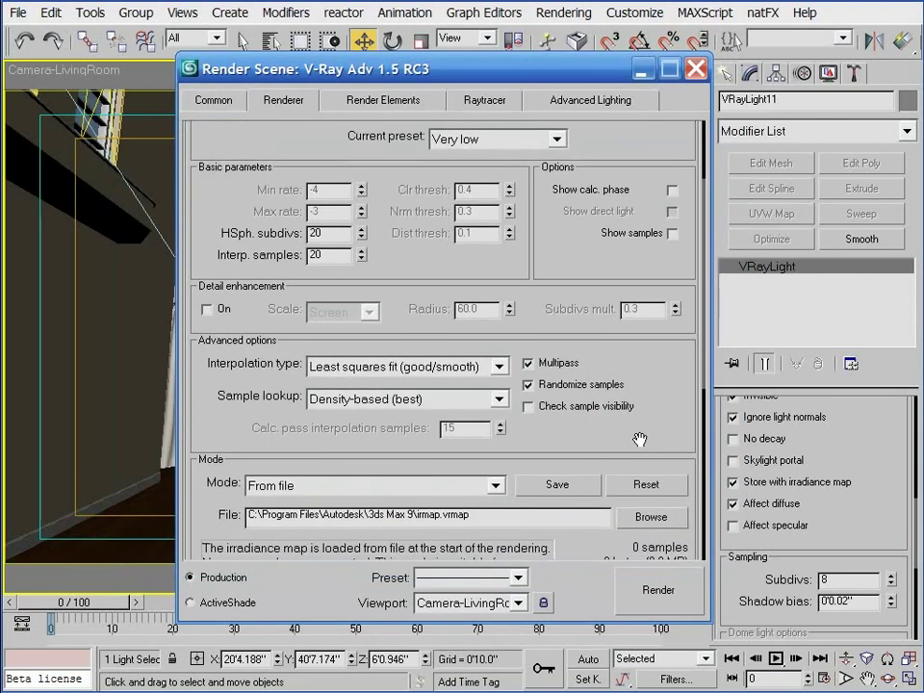
# Step: Switch off the white door's fill light and move the render settings aside
pyautogui.scroll(8, 828, 443)
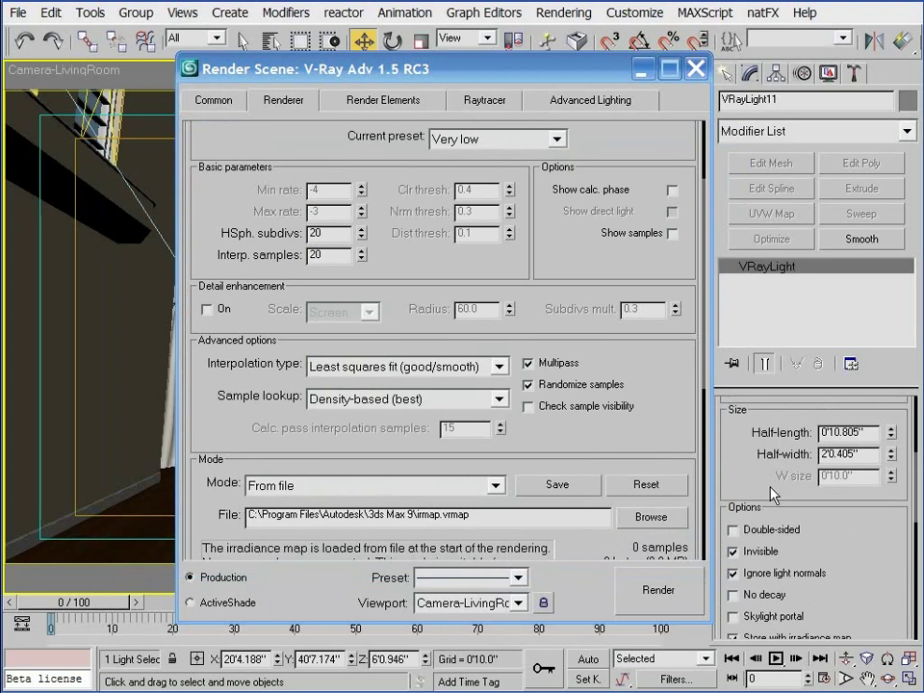
pyautogui.scroll(2, 754, 463)
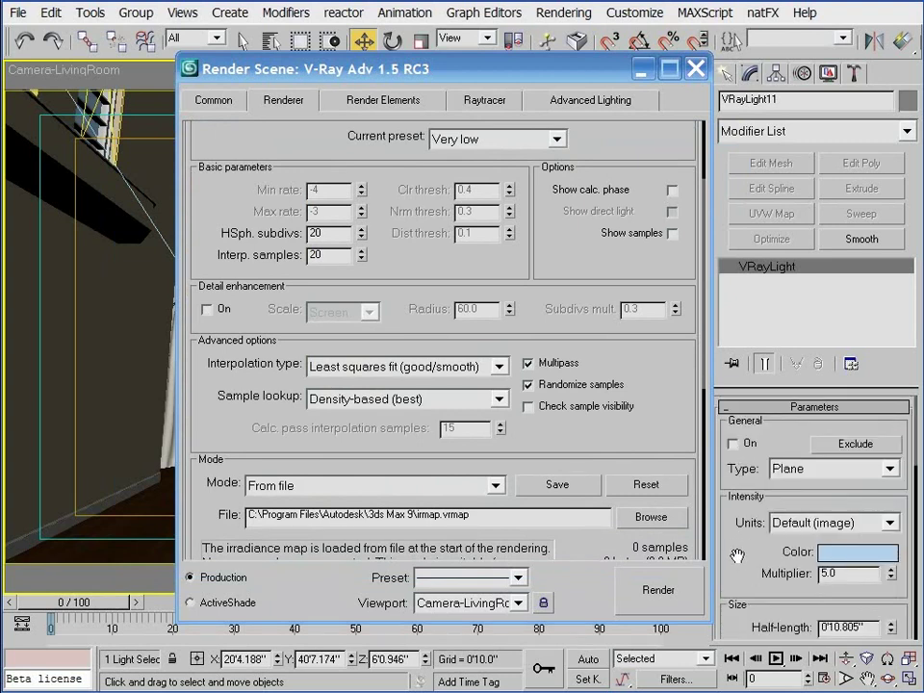
pyautogui.moveTo(385, 69); pyautogui.dragTo(319, 64)
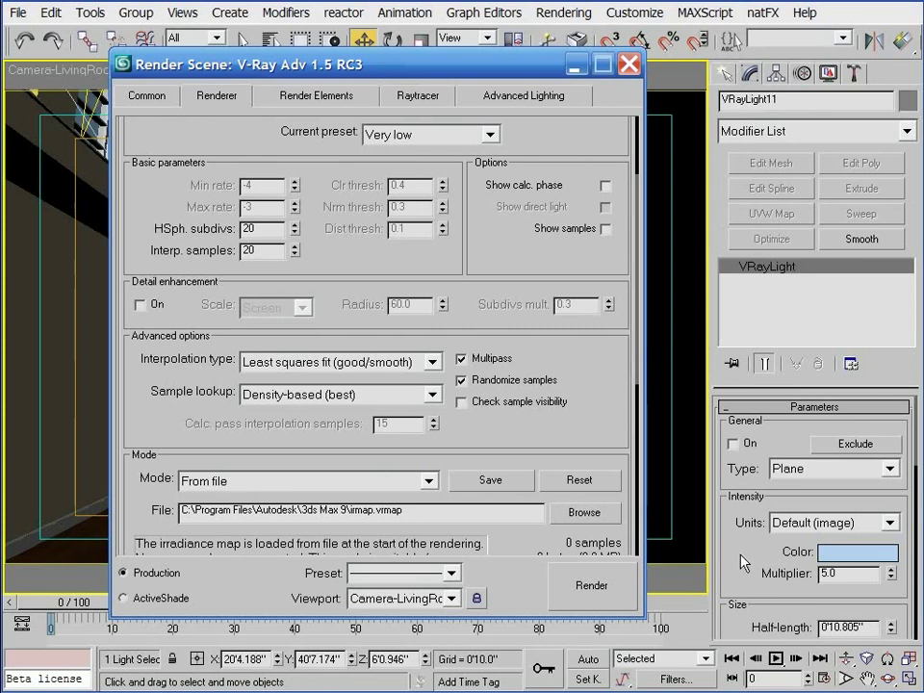
# Step: Switch the white door's fill light back on and disable its Store with irradiance map option
pyautogui.click(736, 444)
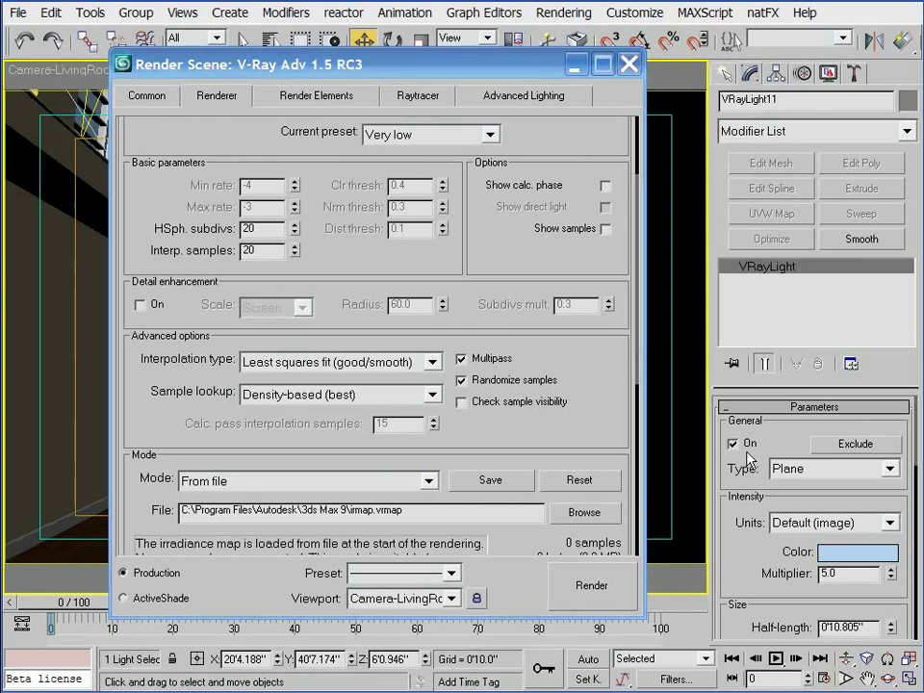
pyautogui.scroll(-6, 808, 539)
pyautogui.click(813, 570)
# Step: Return the irradiance map mode to Single frame and close the render settings
pyautogui.click(428, 480)
pyautogui.scroll(1, 428, 490)
pyautogui.click(419, 493)
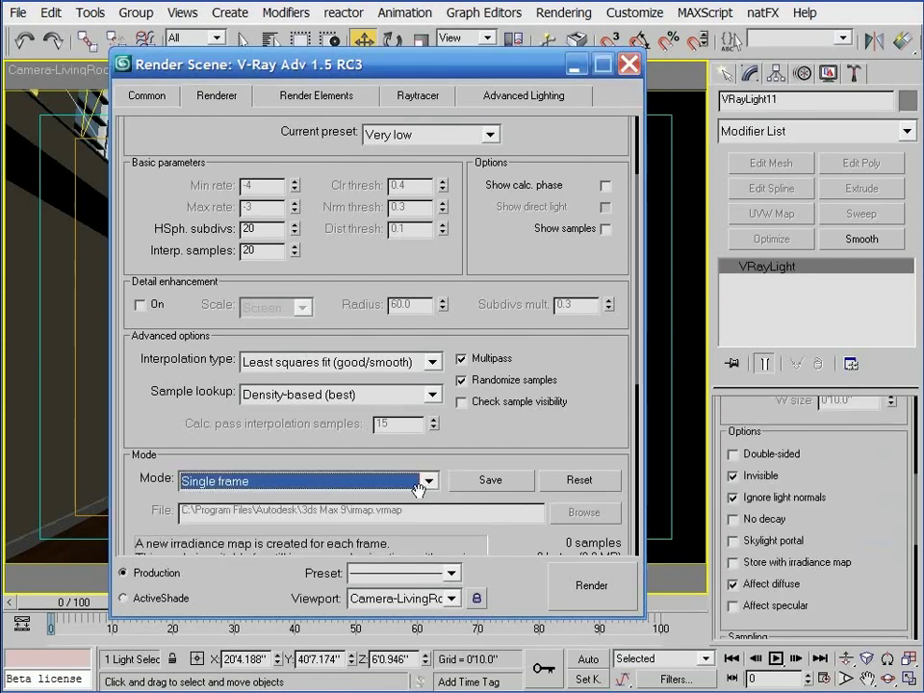
pyautogui.click(630, 69)
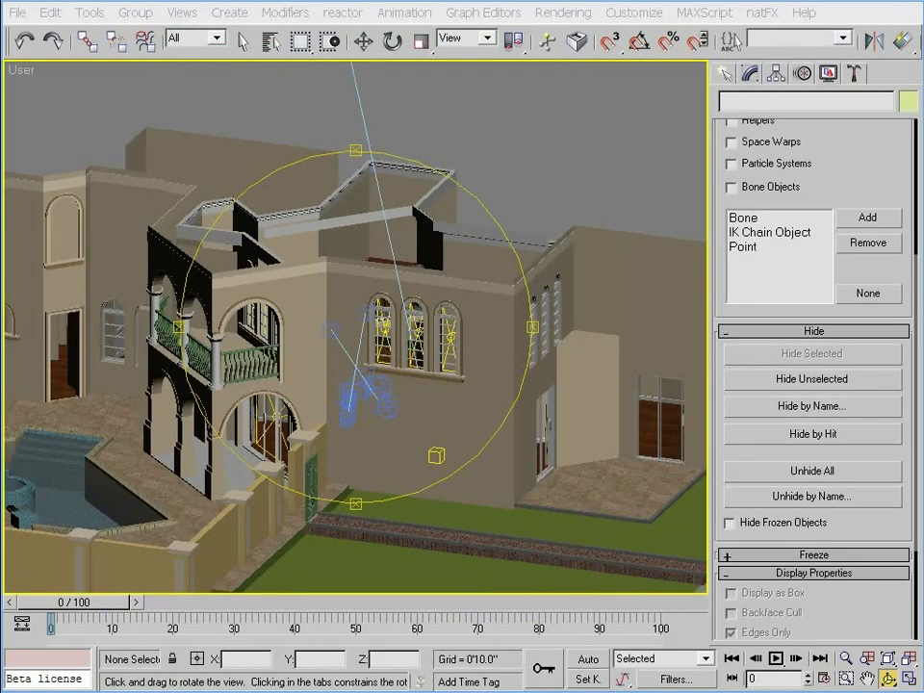
# Step: Show the hidden fill light behind the patio's sliding glass door, below the three arched side windows
pyautogui.moveTo(373, 348); pyautogui.dragTo(237, 378)
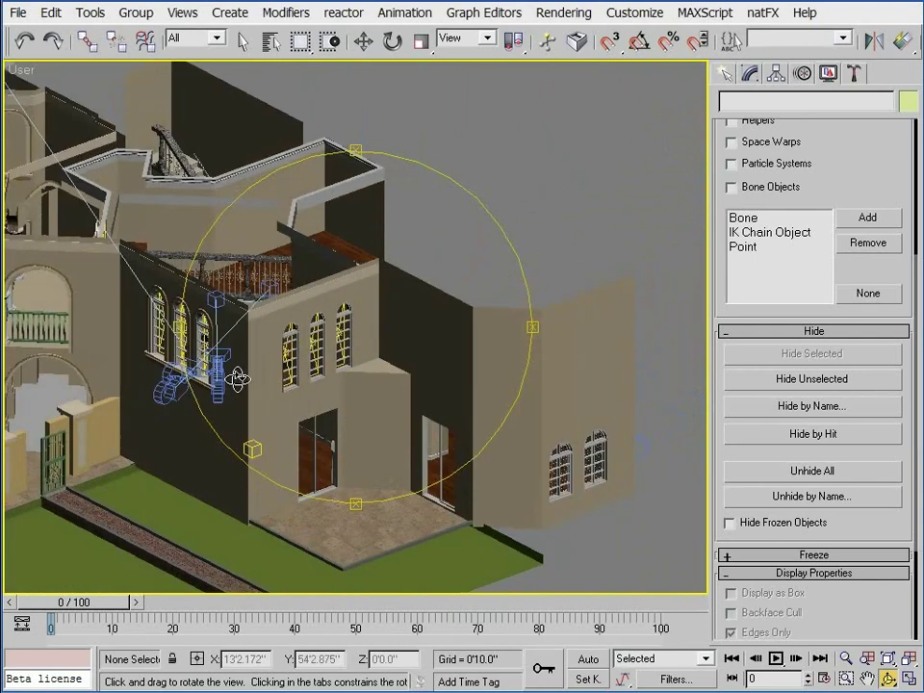
pyautogui.moveTo(293, 381); pyautogui.dragTo(373, 361, button='middle')
pyautogui.scroll(3, 396, 459)
pyautogui.scroll(6, 396, 460)
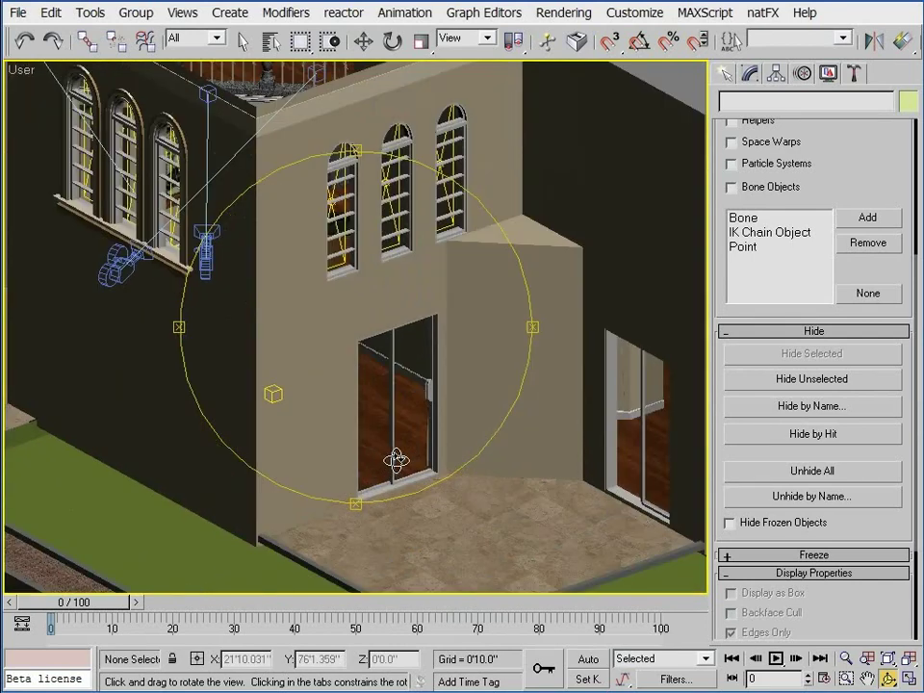
pyautogui.rightClick(377, 411)
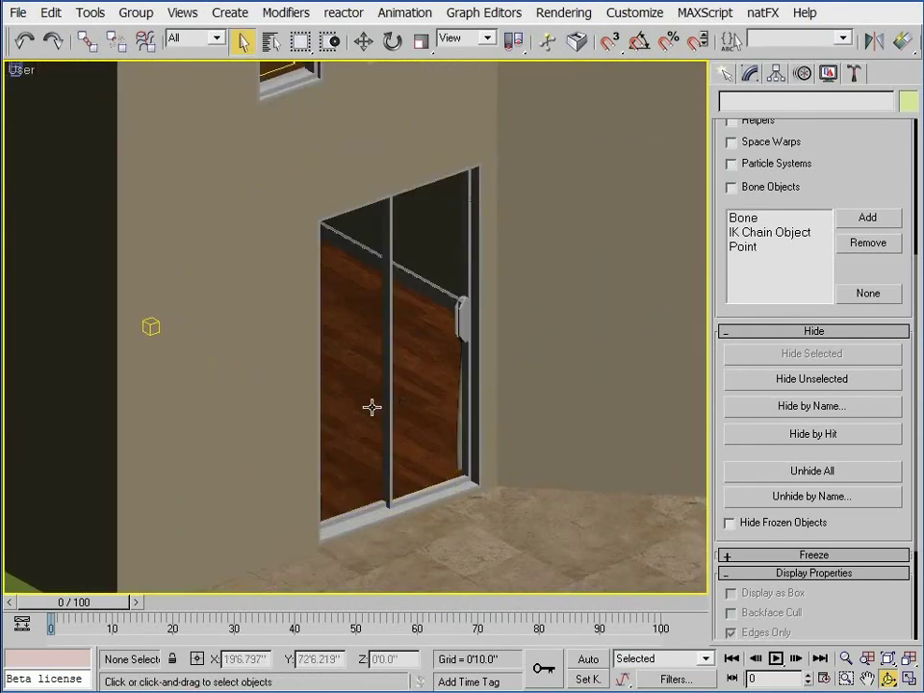
pyautogui.scroll(2, 422, 420)
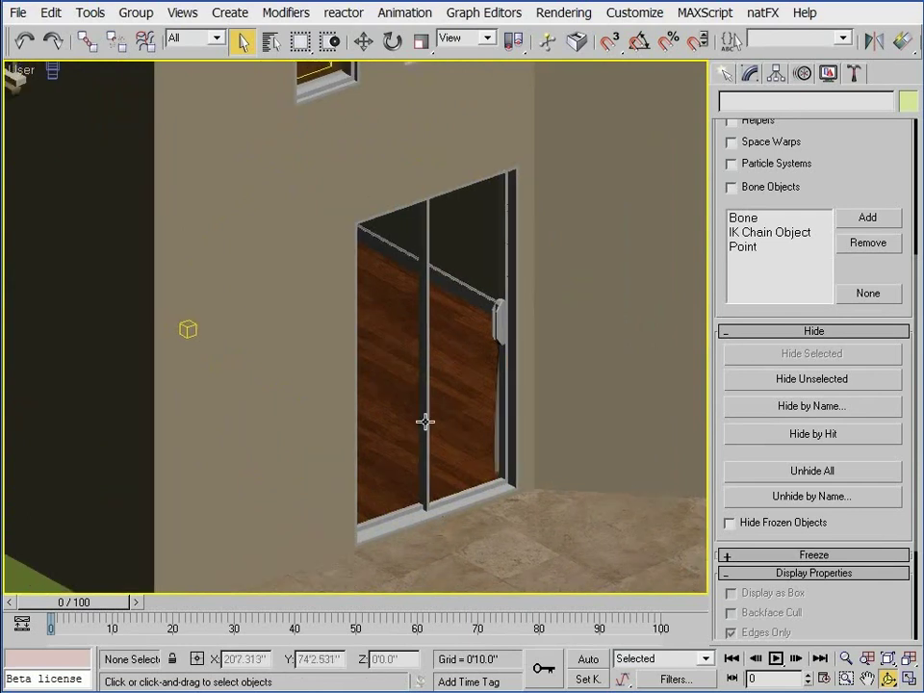
pyautogui.scroll(2, 424, 420)
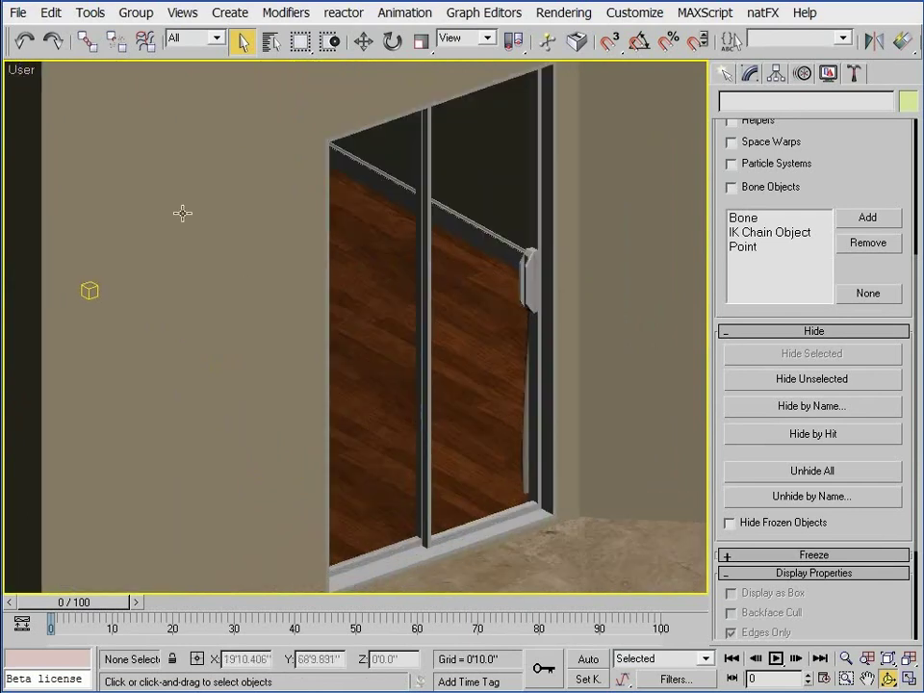
pyautogui.hotkey('shift', 'l')
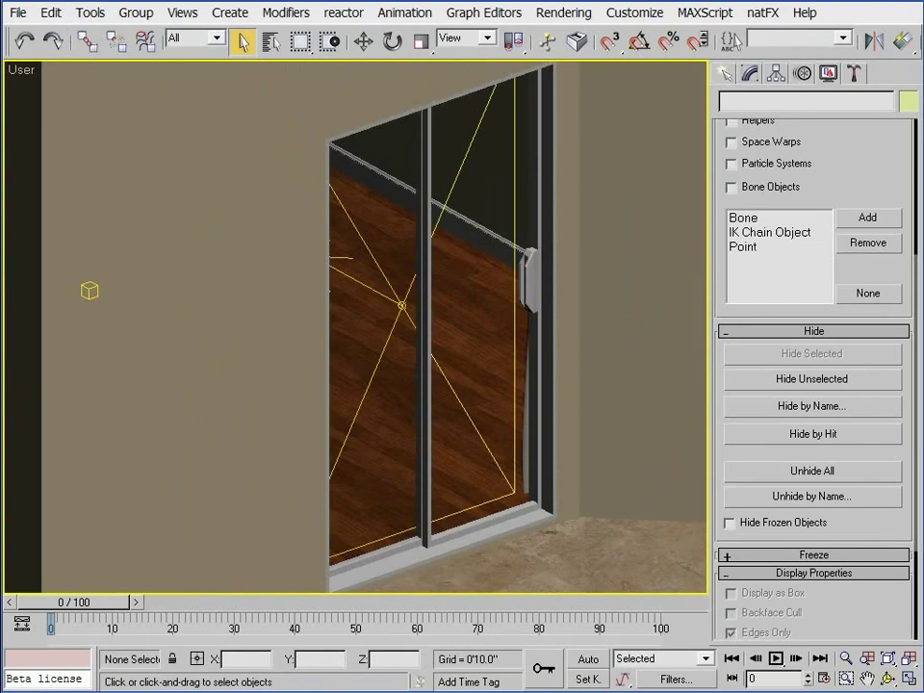
# Step: Select the patio sliding door's fill light and review its intensity, size and position in the house
pyautogui.click(399, 305)
pyautogui.click(752, 77)
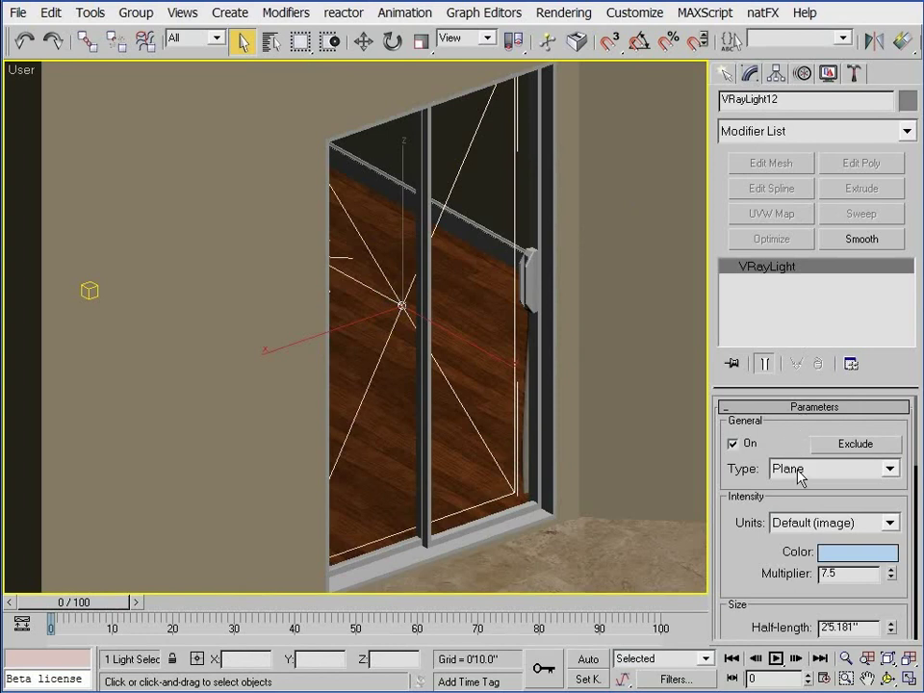
pyautogui.moveTo(758, 558); pyautogui.dragTo(755, 545)
pyautogui.moveTo(485, 439); pyautogui.dragTo(491, 394, button='middle')
pyautogui.scroll(-2, 488, 394)
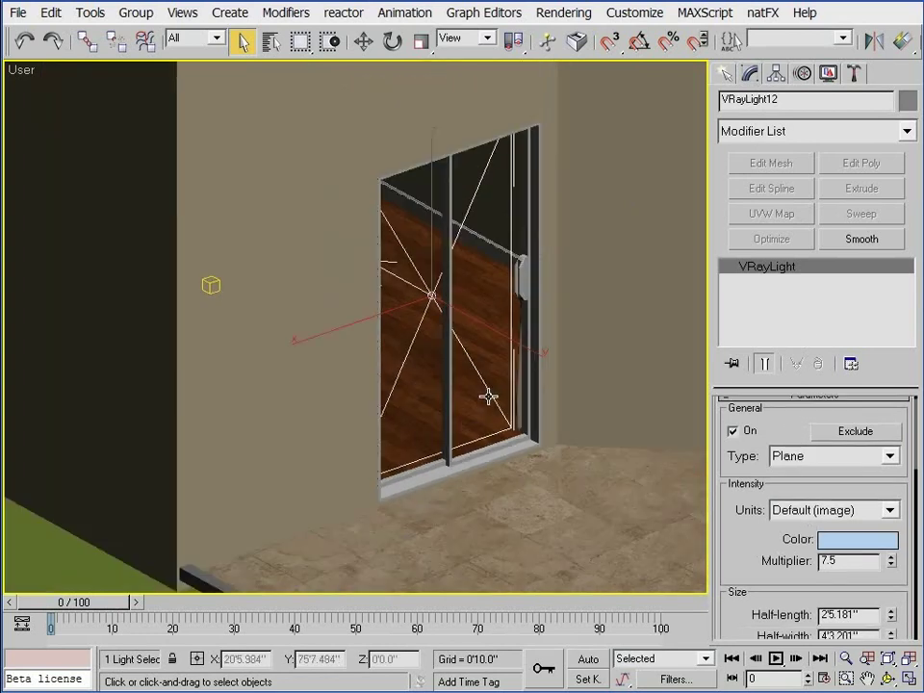
pyautogui.scroll(-10, 489, 394)
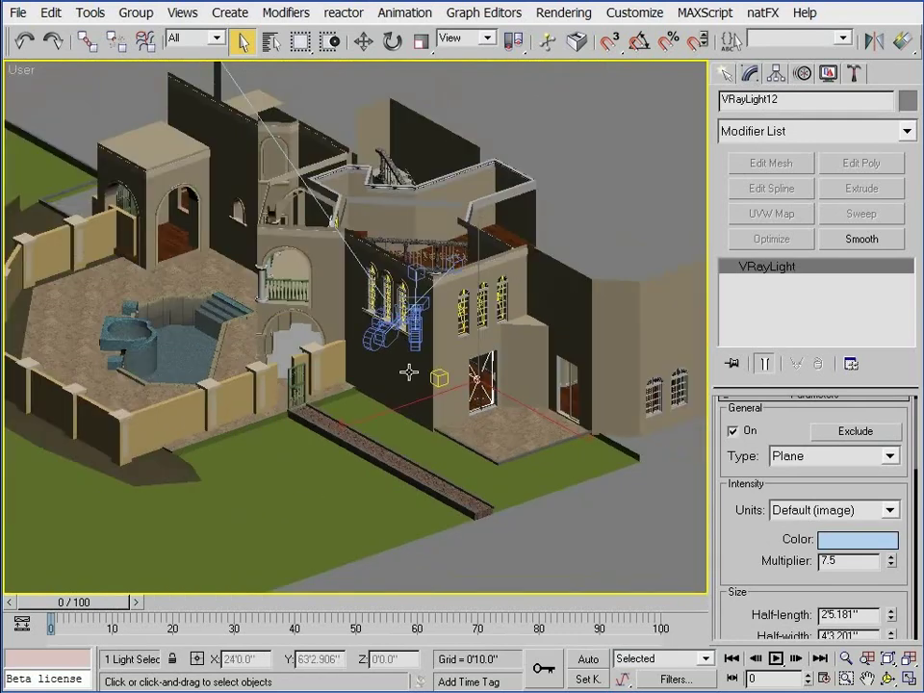
# Step: Examine the sliding door light's multiplier and its placement relative to the sun, the house exterior and the door frame
pyautogui.keyDown('alt'); pyautogui.moveTo(413, 374); pyautogui.dragTo(450, 389, button='middle'); pyautogui.keyUp('alt')
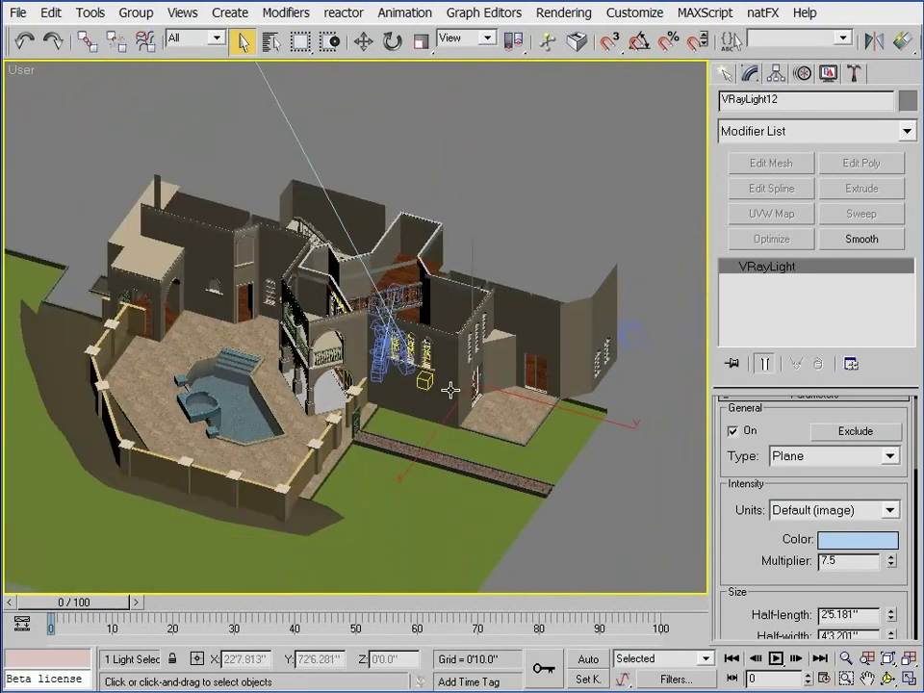
pyautogui.scroll(-3, 449, 390)
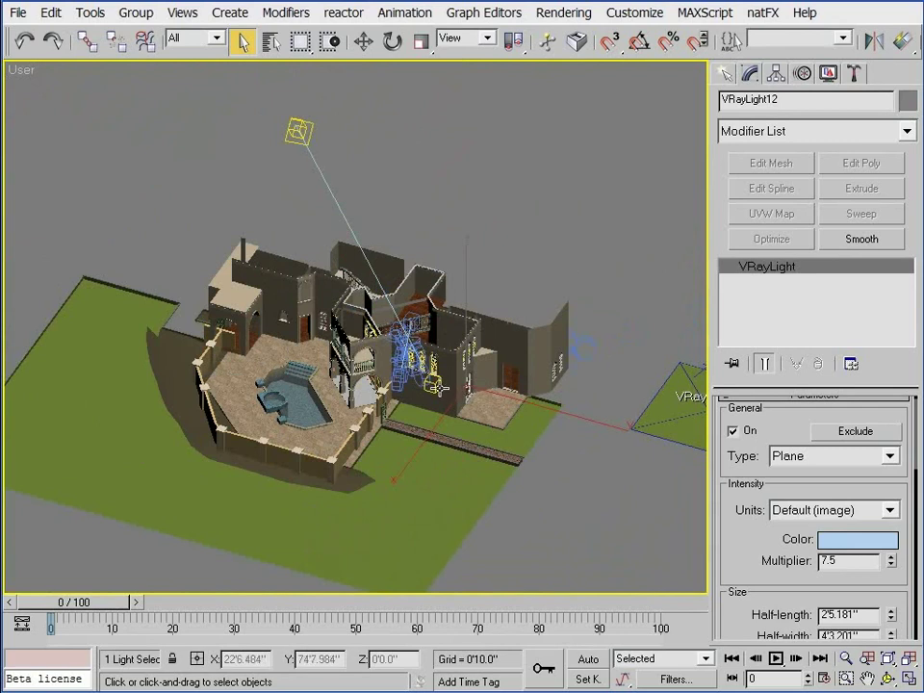
pyautogui.keyDown('alt'); pyautogui.moveTo(450, 390); pyautogui.dragTo(459, 399, button='middle'); pyautogui.keyUp('alt')
pyautogui.moveTo(848, 561); pyautogui.dragTo(806, 566)
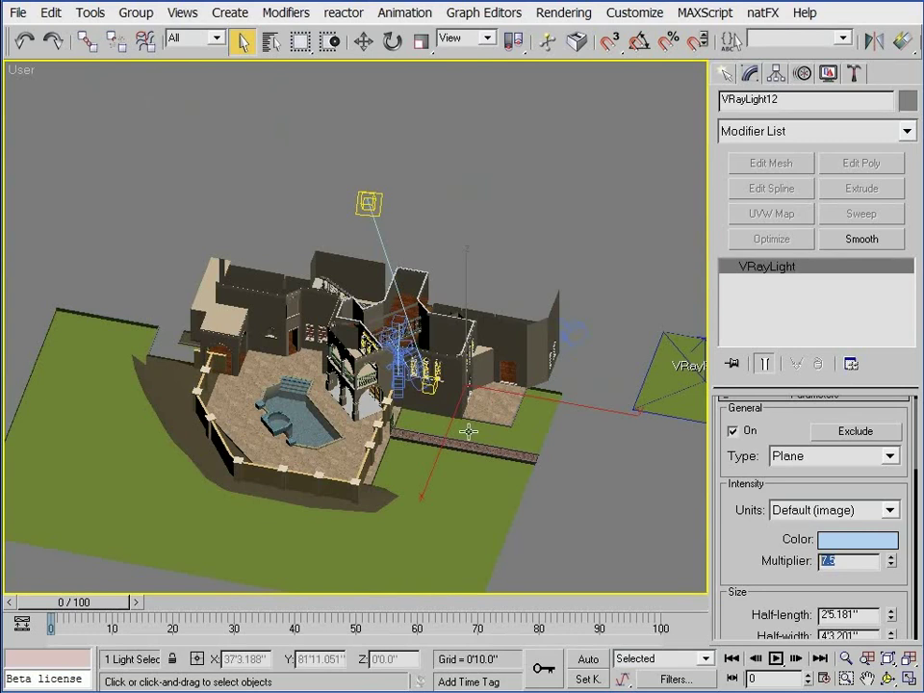
pyautogui.keyDown('alt'); pyautogui.moveTo(429, 415); pyautogui.dragTo(481, 402, button='middle'); pyautogui.keyUp('alt')
pyautogui.scroll(8, 476, 399)
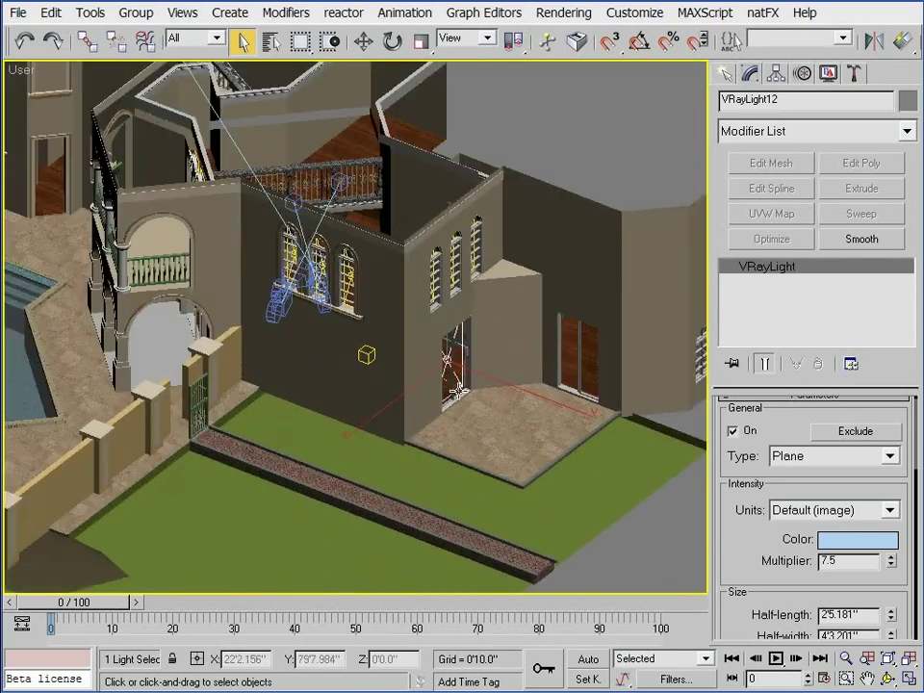
pyautogui.scroll(5, 455, 388)
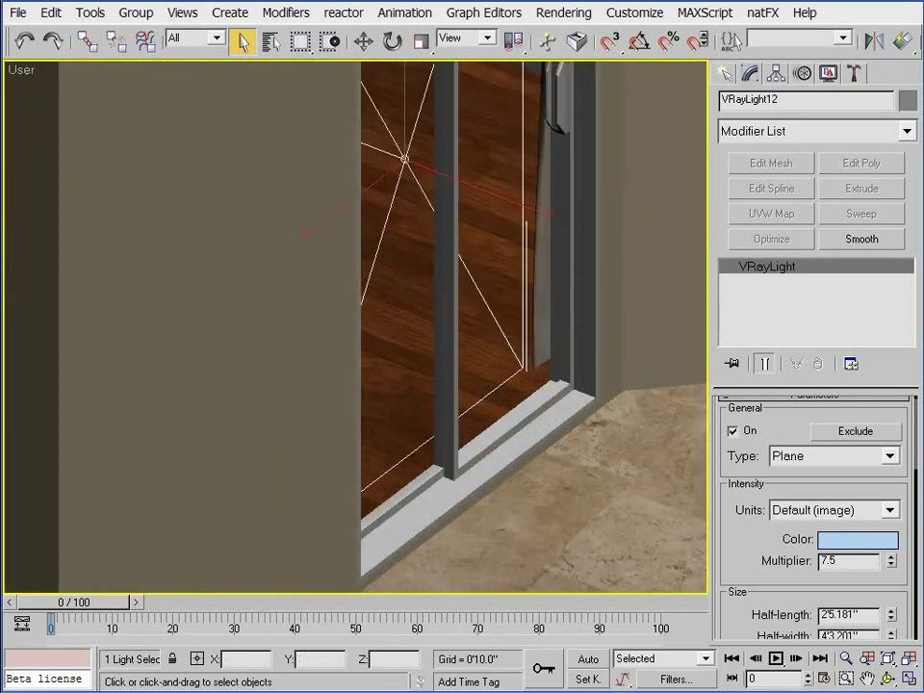
# Step: Switch the viewport to the Camera-LivingRoom view
pyautogui.press('c')
pyautogui.doubleClick(414, 227)
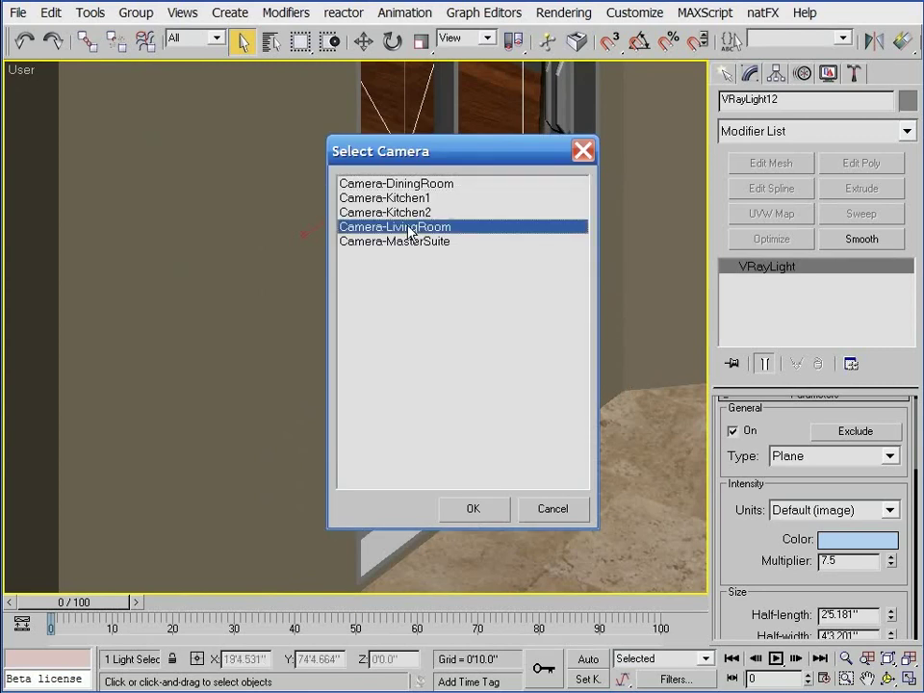